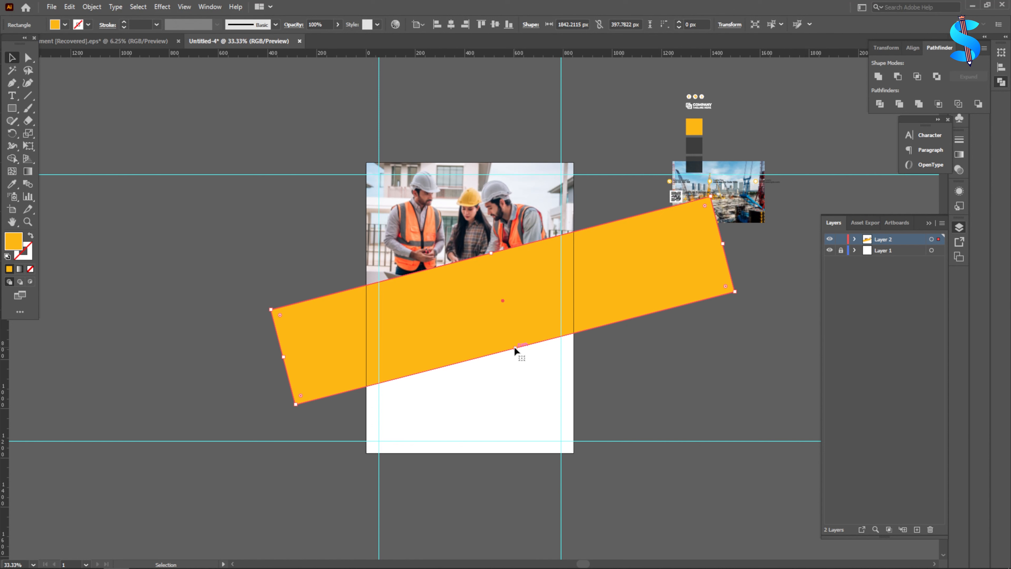
Reduce the yellow band's height to about 349 px and duplicate it as a parallel strip about 54 px high just below it.
{"action": "left_click_drag", "start_coordinate": [514, 347], "coordinate": [517, 337]}
{"action": "left_click", "coordinate": [657, 345]}
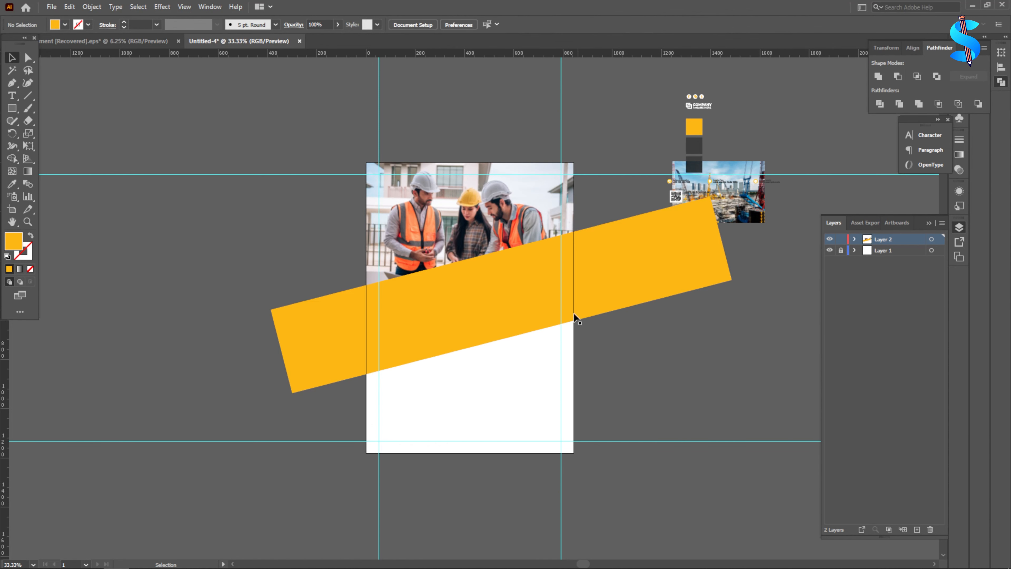
{"action": "left_click", "coordinate": [504, 284]}
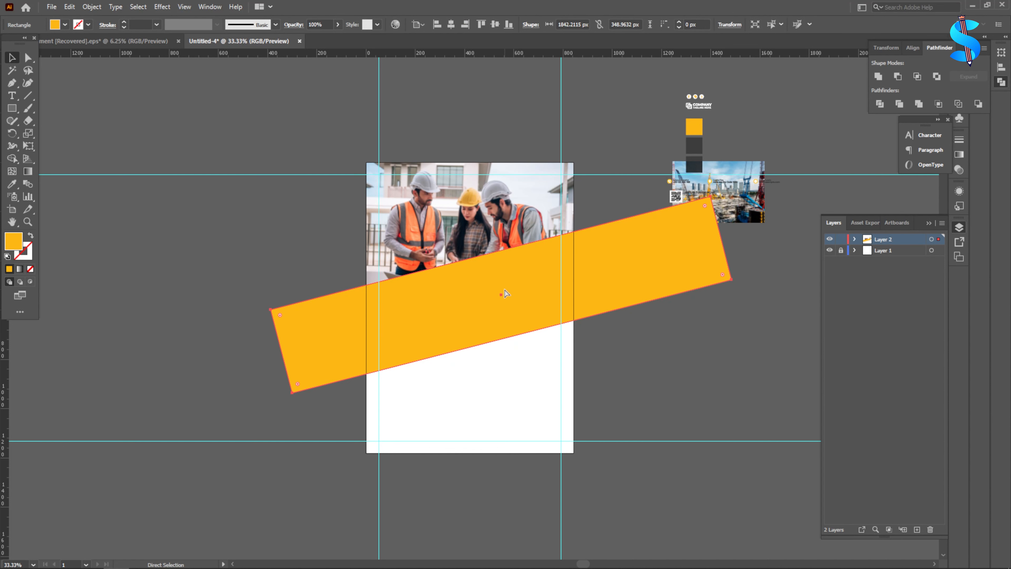
{"action": "left_click_drag", "start_coordinate": [491, 253], "coordinate": [503, 327]}
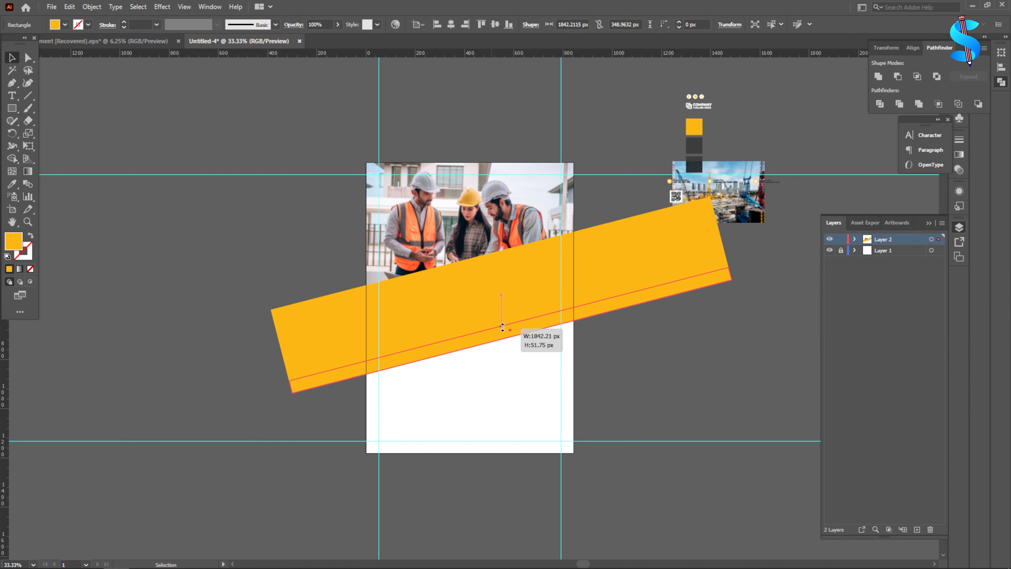
{"action": "left_click_drag", "start_coordinate": [503, 326], "coordinate": [531, 356]}
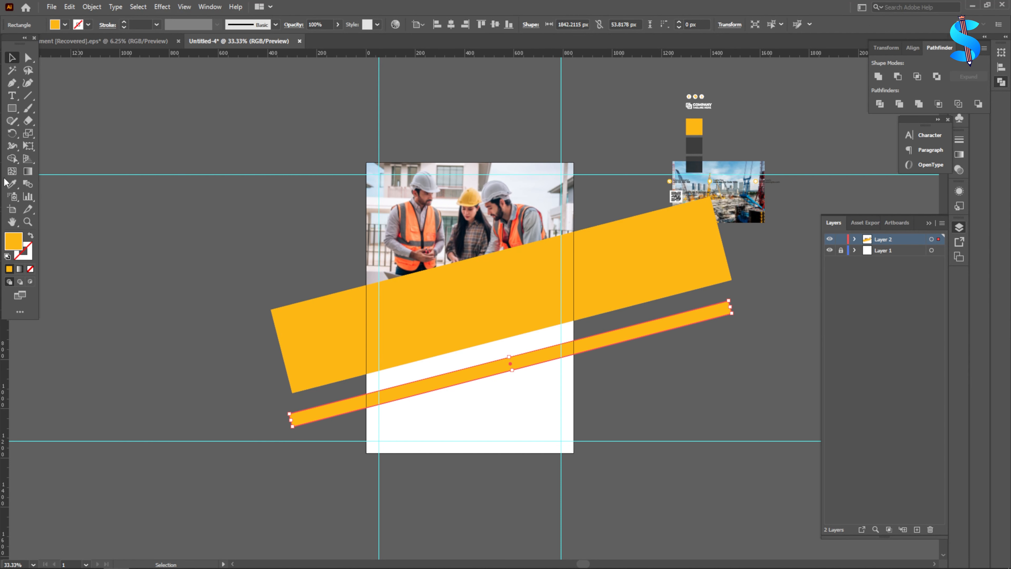
Recolour the thin strip by sampling the dark grey swatch directly beneath the yellow one, leaving nothing selected.
{"action": "left_click", "coordinate": [10, 185]}
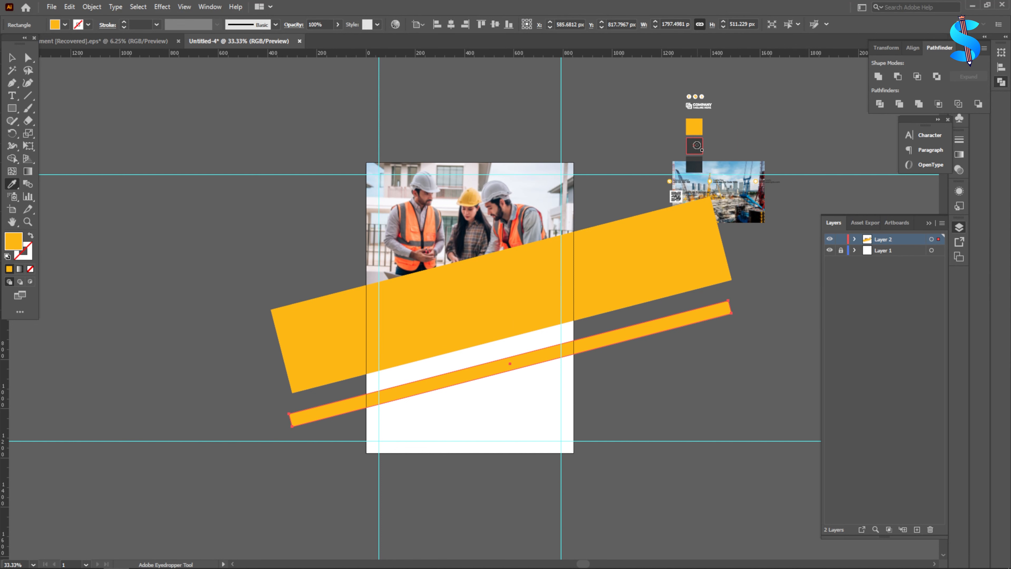
{"action": "left_click", "coordinate": [696, 146]}
{"action": "left_click", "coordinate": [10, 58]}
{"action": "key", "text": "ctrl+shift+a"}
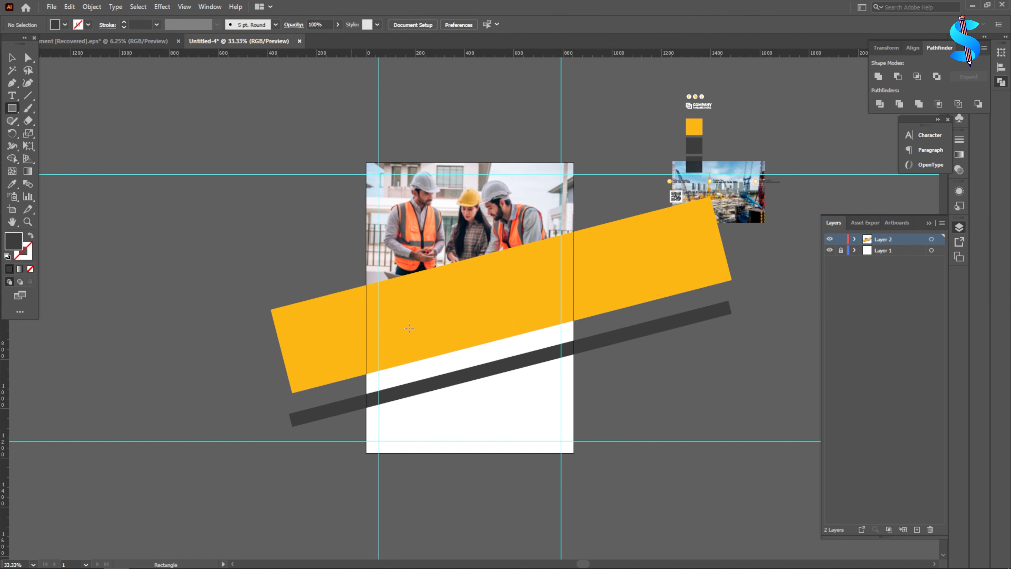
Draw a narrow vertical bar about 16 by 120 px crossing the dark strip near the page's left edge.
{"action": "scroll", "coordinate": [380, 348], "scroll_direction": "up", "scroll_amount": 5}
{"action": "left_click_drag", "start_coordinate": [316, 242], "coordinate": [339, 418]}
{"action": "left_click", "coordinate": [12, 60]}
{"action": "scroll", "coordinate": [298, 343], "scroll_direction": "down", "scroll_amount": 1}
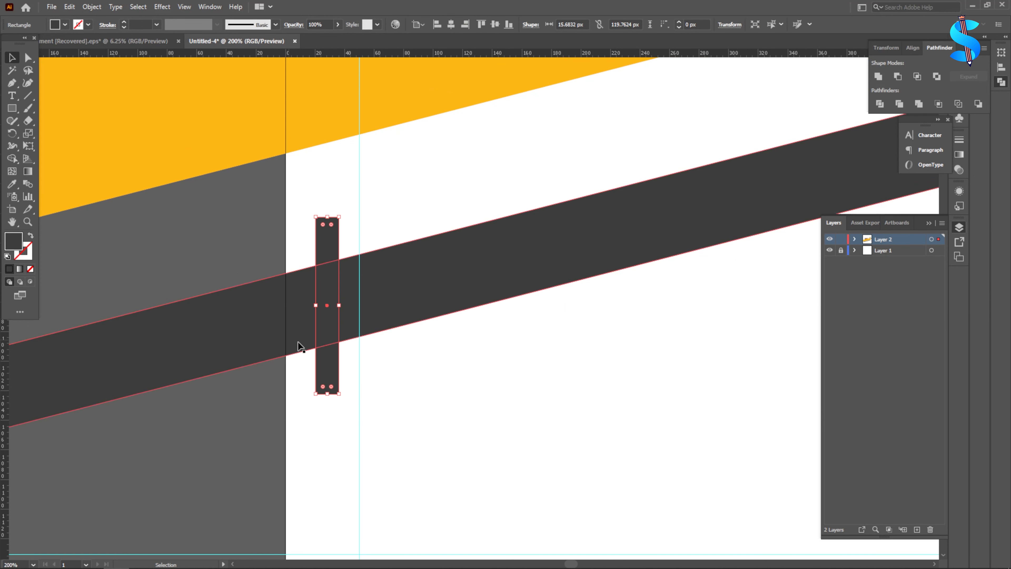
Copy the bar diagonally up along the strip and repeat the copy at equal spacing until the row extends past the page's right edge.
{"action": "left_click_drag", "start_coordinate": [324, 361], "coordinate": [382, 343]}
{"action": "key", "text": "ctrl+d"}
{"action": "key", "text": "ctrl+d"}
{"action": "key", "text": "ctrl+d"}
{"action": "key", "text": "ctrl+d"}
{"action": "key", "text": "ctrl+d"}
{"action": "key", "text": "ctrl+d"}
{"action": "key", "text": "ctrl+d"}
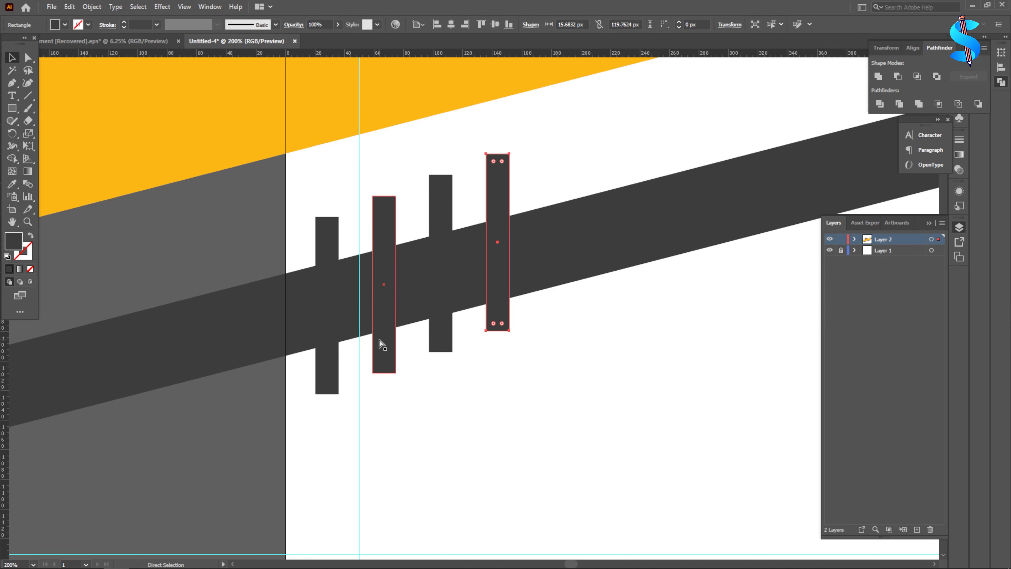
{"action": "scroll", "coordinate": [336, 340], "scroll_direction": "down", "scroll_amount": 3}
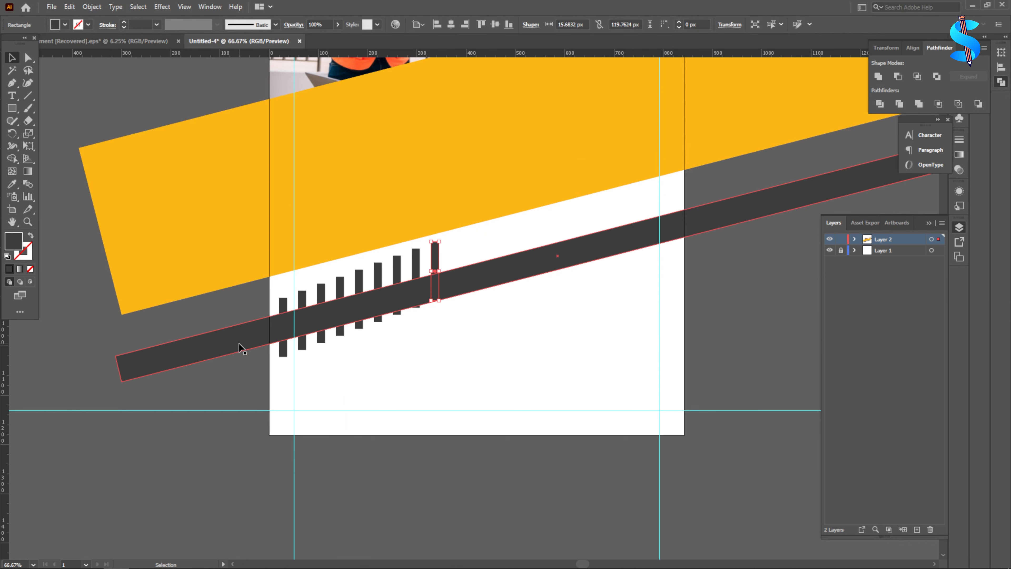
{"action": "key", "text": "ctrl+d"}
{"action": "key", "text": "ctrl+d"}
{"action": "key", "text": "ctrl+d"}
{"action": "key", "text": "ctrl+d"}
{"action": "key", "text": "ctrl+d"}
{"action": "key", "text": "ctrl+d"}
{"action": "key", "text": "ctrl+d"}
{"action": "key", "text": "ctrl+d"}
{"action": "key", "text": "ctrl+d"}
{"action": "key", "text": "ctrl+d"}
{"action": "key", "text": "ctrl+d"}
{"action": "key", "text": "ctrl+d"}
{"action": "key", "text": "ctrl+d"}
{"action": "key", "text": "ctrl+d"}
{"action": "key", "text": "ctrl+d"}
{"action": "key", "text": "ctrl+d"}
{"action": "key", "text": "ctrl+d"}
{"action": "key", "text": "ctrl+d"}
{"action": "key", "text": "ctrl+d"}
{"action": "key", "text": "ctrl+d"}
{"action": "key", "text": "ctrl+d"}
{"action": "key", "text": "ctrl+d"}
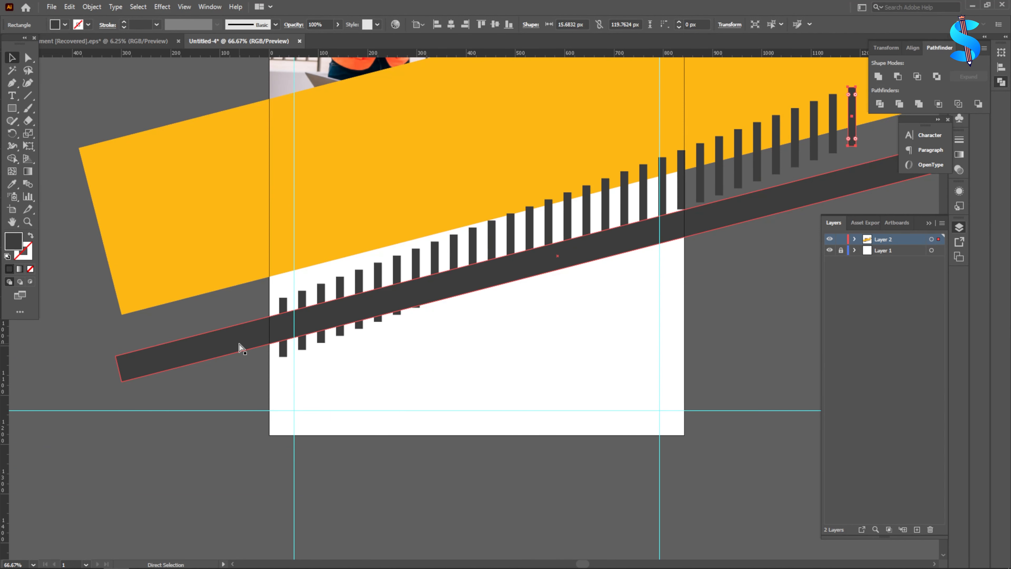
Move the yellow band up, clear of the dark strip and the row of bars.
{"action": "left_click", "coordinate": [443, 386]}
{"action": "scroll", "coordinate": [397, 361], "scroll_direction": "down", "scroll_amount": 1}
{"action": "left_click_drag", "start_coordinate": [413, 217], "coordinate": [401, 146]}
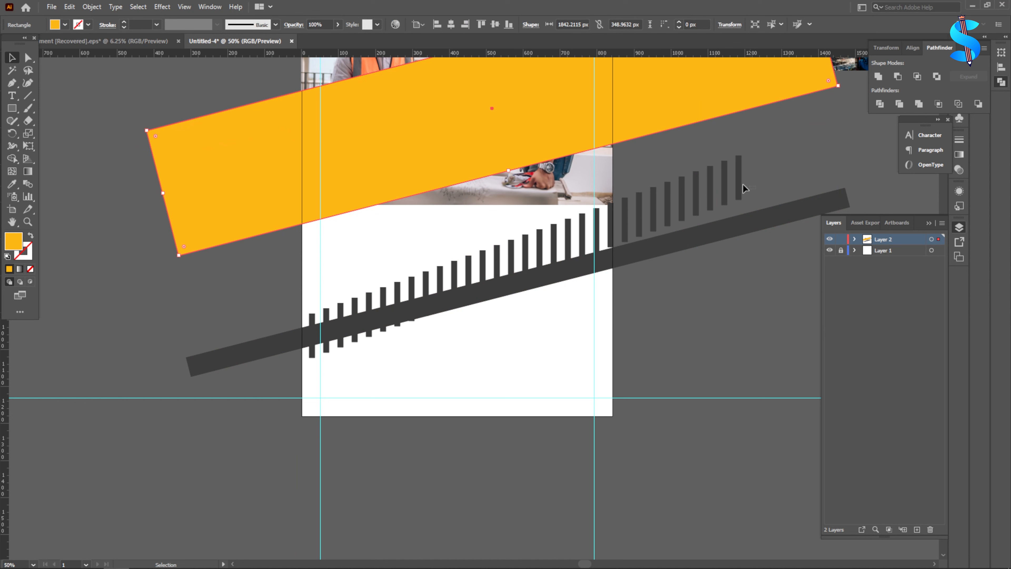
Move groups of the vertical bars down so that every bar fully crosses the dark strip.
{"action": "left_click_drag", "start_coordinate": [692, 173], "coordinate": [699, 222]}
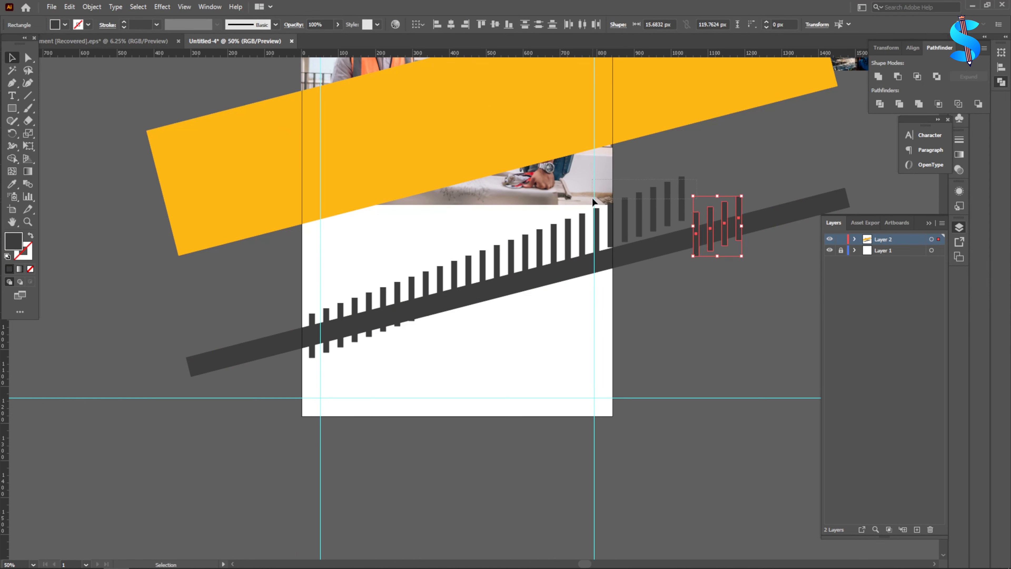
{"action": "left_click", "coordinate": [699, 186]}
{"action": "left_click_drag", "start_coordinate": [618, 199], "coordinate": [617, 200]}
{"action": "left_click_drag", "start_coordinate": [653, 207], "coordinate": [493, 259]}
{"action": "scroll", "coordinate": [406, 292], "scroll_direction": "up", "scroll_amount": 2, "text": "alt"}
{"action": "left_click_drag", "start_coordinate": [493, 255], "coordinate": [492, 275]}
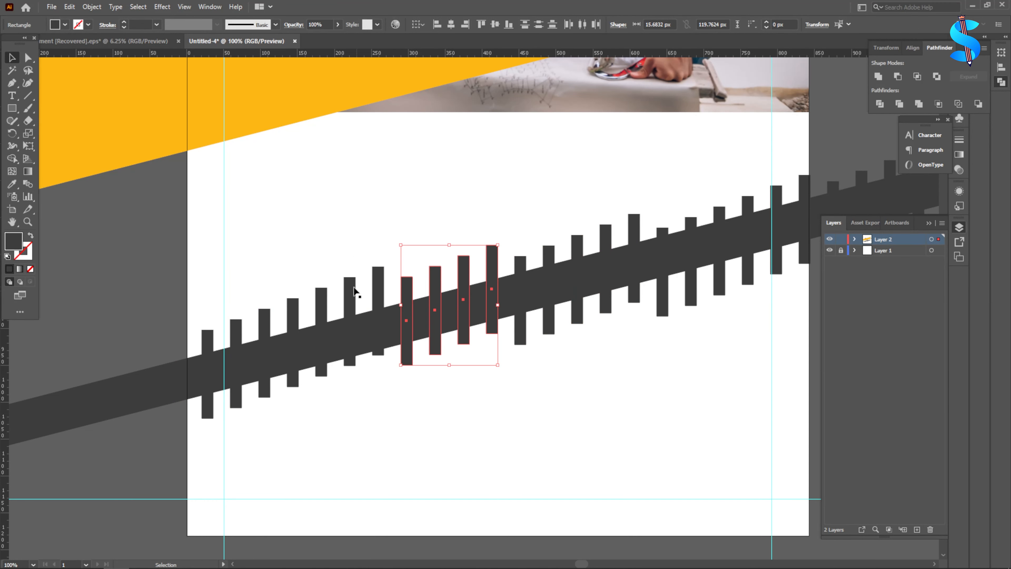
Select the dark strip with the bars on the page and remove the strip's left end before the first bar using Shape Builder.
{"action": "scroll", "coordinate": [346, 291], "scroll_direction": "down", "scroll_amount": 1, "text": "alt"}
{"action": "left_click_drag", "start_coordinate": [745, 299], "coordinate": [747, 299]}
{"action": "left_click_drag", "start_coordinate": [739, 382], "coordinate": [210, 281]}
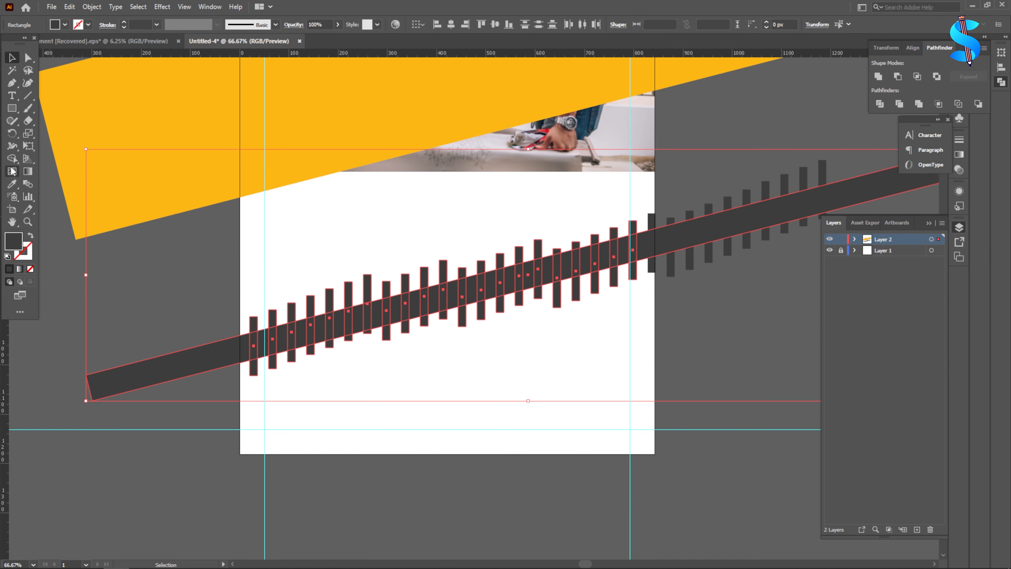
{"action": "left_click", "coordinate": [12, 158]}
{"action": "left_click", "coordinate": [215, 358], "text": "alt"}
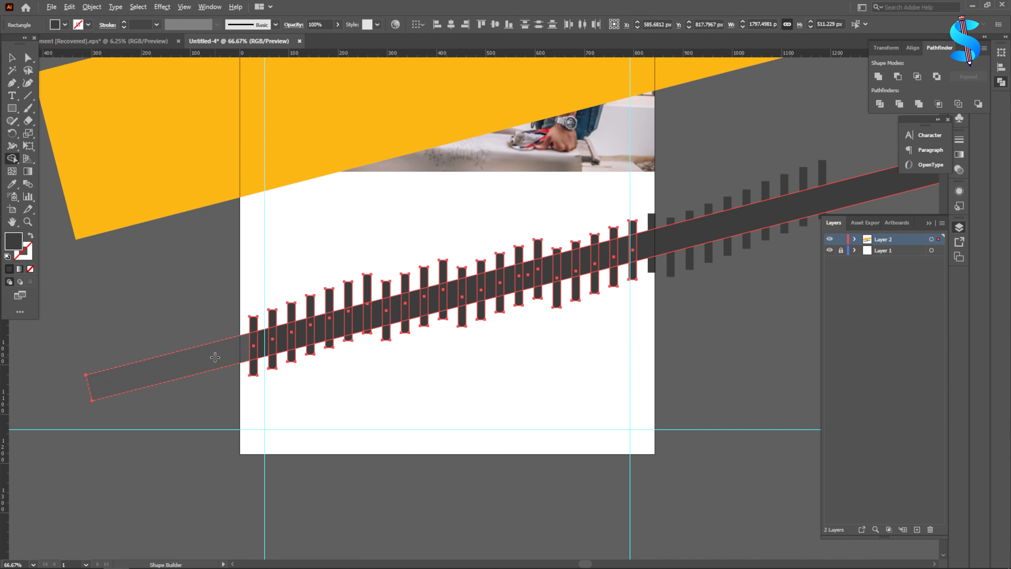
{"action": "left_click", "coordinate": [244, 356], "text": "alt"}
Cut the first nine bars from the left out of the strip with Shape Builder, leaving separate slanted blocks.
{"action": "scroll", "coordinate": [265, 353], "scroll_direction": "up", "scroll_amount": 1, "text": "alt"}
{"action": "scroll", "coordinate": [266, 353], "scroll_direction": "up", "scroll_amount": 2, "text": "alt"}
{"action": "mouse_move", "coordinate": [230, 331]}
{"action": "left_mouse_down", "text": "alt"}
{"action": "mouse_move", "coordinate": [230, 265]}
{"action": "mouse_move", "coordinate": [229, 407]}
{"action": "left_mouse_up", "text": "alt"}
{"action": "mouse_move", "coordinate": [286, 382]}
{"action": "left_mouse_down", "text": "alt"}
{"action": "mouse_move", "coordinate": [314, 231]}
{"action": "mouse_move", "coordinate": [342, 249]}
{"action": "mouse_move", "coordinate": [341, 372]}
{"action": "left_mouse_up", "text": "alt"}
{"action": "left_click_drag", "start_coordinate": [398, 348], "coordinate": [398, 184], "text": "alt"}
{"action": "mouse_move", "coordinate": [458, 247]}
{"action": "left_mouse_down", "text": "alt"}
{"action": "mouse_move", "coordinate": [459, 194]}
{"action": "mouse_move", "coordinate": [458, 330]}
{"action": "left_mouse_up", "text": "alt"}
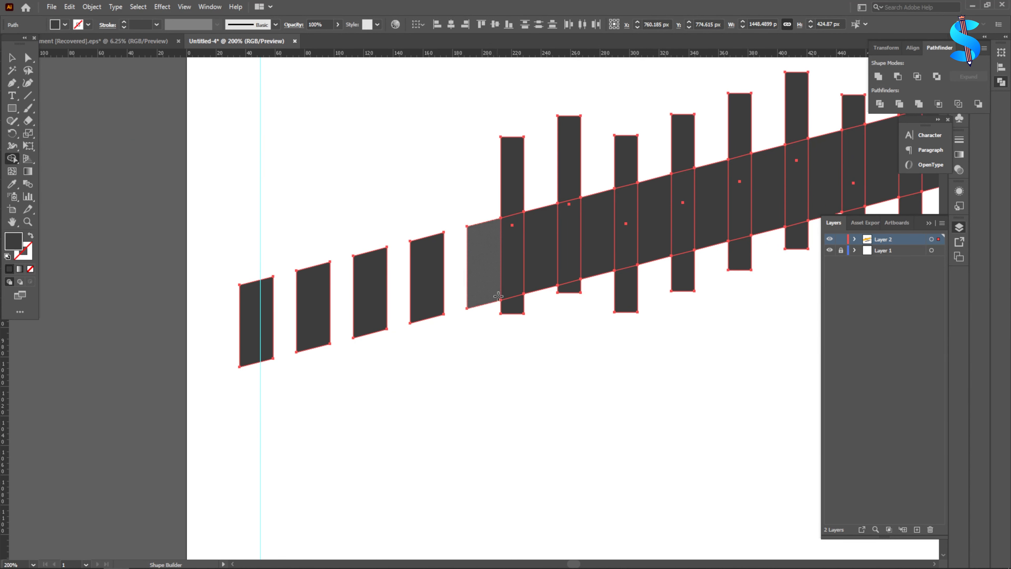
{"action": "mouse_move", "coordinate": [512, 263]}
{"action": "left_mouse_down", "text": "alt"}
{"action": "mouse_move", "coordinate": [512, 319]}
{"action": "mouse_move", "coordinate": [512, 159]}
{"action": "left_mouse_up", "text": "alt"}
{"action": "scroll", "coordinate": [259, 277], "scroll_direction": "down", "scroll_amount": 3, "text": "alt"}
{"action": "scroll", "coordinate": [365, 271], "scroll_direction": "up", "scroll_amount": 4, "text": "alt"}
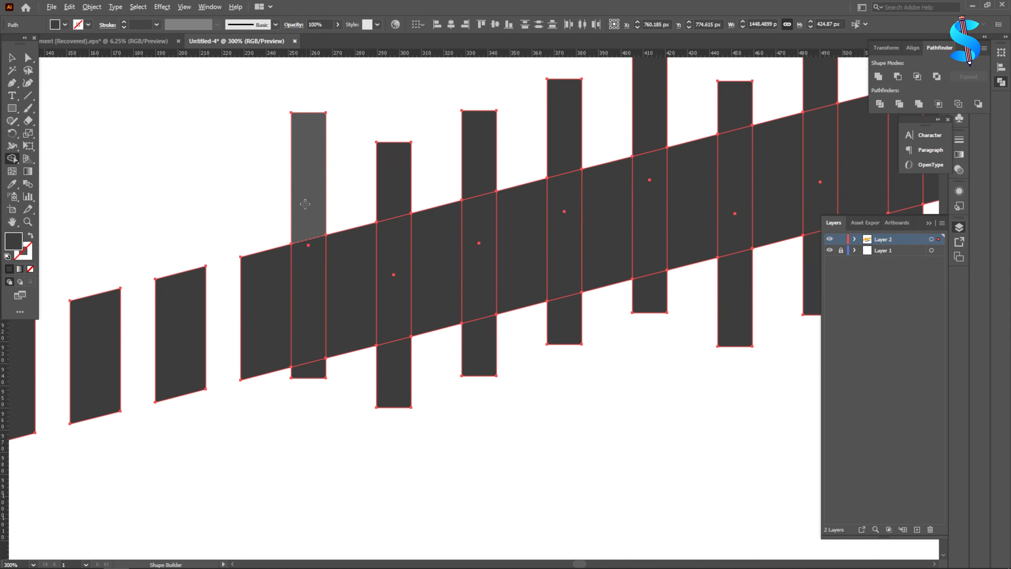
{"action": "left_click_drag", "start_coordinate": [310, 230], "coordinate": [309, 373], "text": "alt"}
{"action": "left_click_drag", "start_coordinate": [400, 183], "coordinate": [394, 398], "text": "alt"}
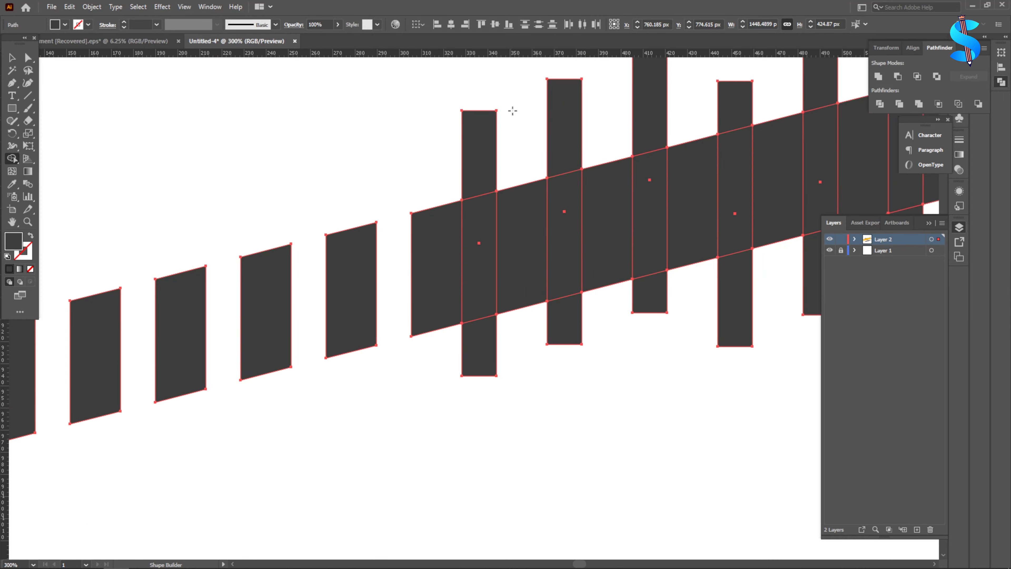
{"action": "left_click_drag", "start_coordinate": [471, 148], "coordinate": [470, 376], "text": "alt"}
Cut the next seven bars out of the middle of the strip with Shape Builder, undoing any faulty cut.
{"action": "scroll", "coordinate": [471, 376], "scroll_direction": "down", "scroll_amount": 3}
{"action": "scroll", "coordinate": [366, 239], "scroll_direction": "up", "scroll_amount": 4}
{"action": "left_click_drag", "start_coordinate": [368, 191], "coordinate": [359, 466]}
{"action": "left_click_drag", "start_coordinate": [461, 195], "coordinate": [445, 424]}
{"action": "left_click_drag", "start_coordinate": [539, 199], "coordinate": [538, 450]}
{"action": "scroll", "coordinate": [217, 280], "scroll_direction": "down", "scroll_amount": 3, "text": "alt"}
{"action": "scroll", "coordinate": [216, 280], "scroll_direction": "up", "scroll_amount": 4, "text": "alt"}
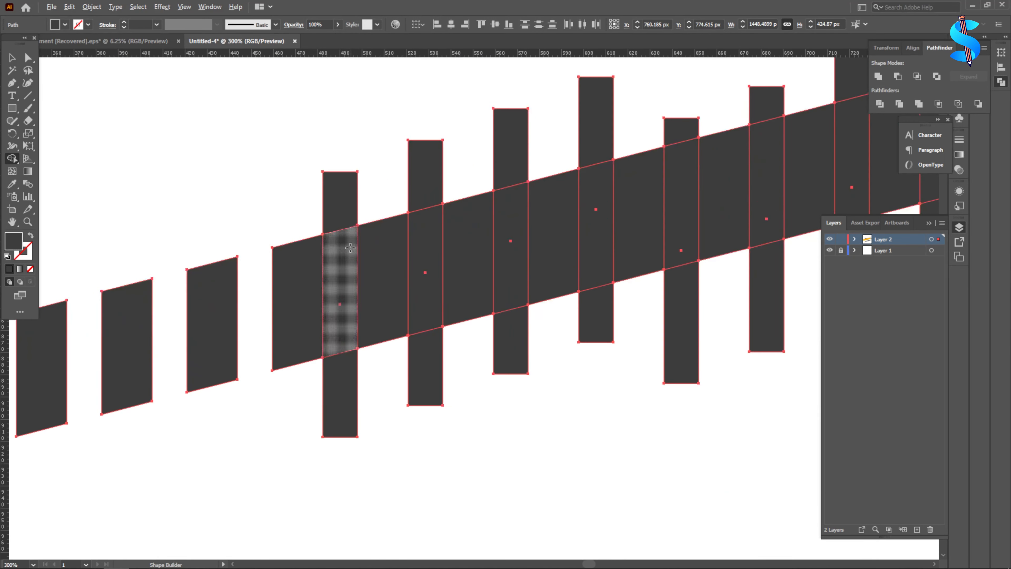
{"action": "left_click_drag", "start_coordinate": [340, 197], "coordinate": [319, 450]}
{"action": "left_click_drag", "start_coordinate": [415, 189], "coordinate": [395, 462], "text": "alt"}
{"action": "key", "text": "ctrl+z"}
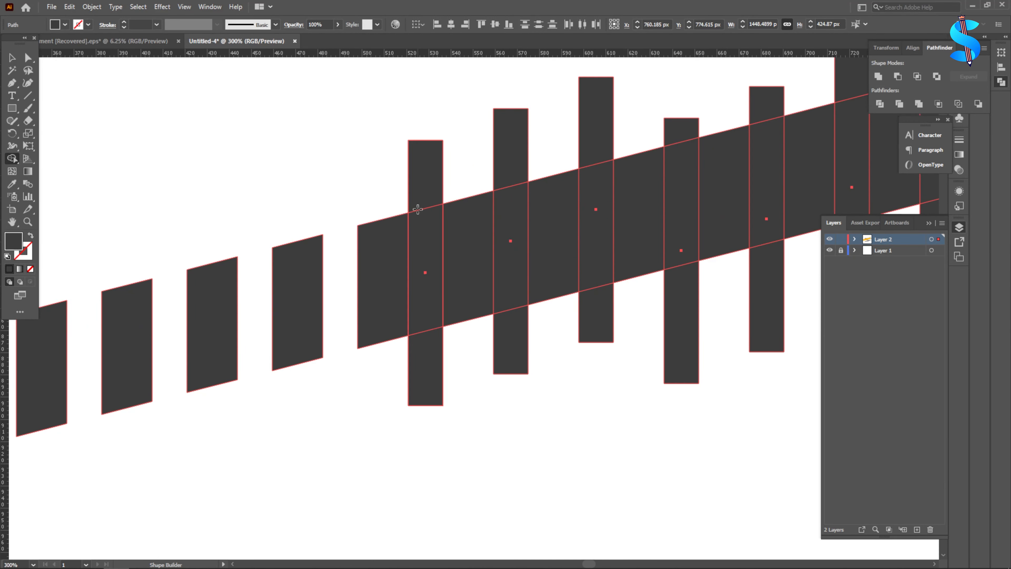
{"action": "left_click_drag", "start_coordinate": [424, 188], "coordinate": [424, 382], "text": "alt"}
{"action": "left_click_drag", "start_coordinate": [502, 149], "coordinate": [510, 358], "text": "alt"}
{"action": "left_click_drag", "start_coordinate": [593, 118], "coordinate": [592, 319], "text": "alt"}
Cut the next five bars out of the strip with Shape Builder, up to just past the right margin guide.
{"action": "scroll", "coordinate": [367, 260], "scroll_direction": "down", "scroll_amount": 3, "text": "alt"}
{"action": "scroll", "coordinate": [366, 261], "scroll_direction": "up", "scroll_amount": 5, "text": "alt"}
{"action": "left_click_drag", "start_coordinate": [318, 178], "coordinate": [317, 513], "text": "alt"}
{"action": "left_click_drag", "start_coordinate": [498, 247], "coordinate": [496, 448], "text": "alt"}
{"action": "scroll", "coordinate": [385, 371], "scroll_direction": "down", "scroll_amount": 4, "text": "alt"}
{"action": "scroll", "coordinate": [458, 324], "scroll_direction": "up", "scroll_amount": 3, "text": "alt"}
{"action": "left_click_drag", "start_coordinate": [456, 241], "coordinate": [442, 456], "text": "alt"}
{"action": "left_click_drag", "start_coordinate": [571, 200], "coordinate": [572, 522], "text": "alt"}
{"action": "left_click_drag", "start_coordinate": [671, 188], "coordinate": [657, 462], "text": "alt"}
{"action": "scroll", "coordinate": [665, 289], "scroll_direction": "down", "scroll_amount": 2, "text": "alt"}
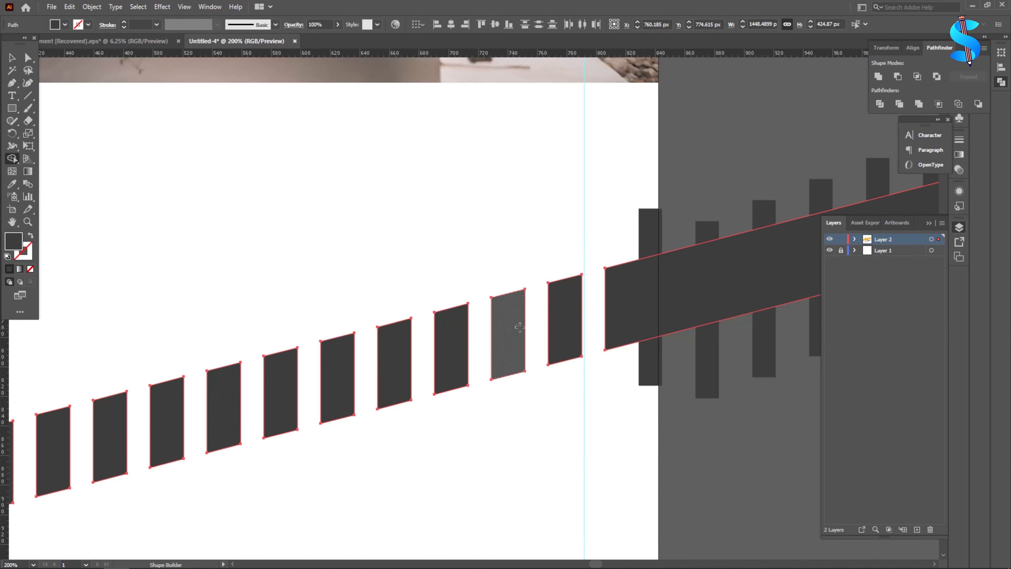
Select the bars at the page's right edge together with the remaining strip and cut out the edge bar with Shape Builder.
{"action": "left_click_drag", "start_coordinate": [650, 231], "coordinate": [648, 435], "text": "alt"}
{"action": "key", "text": "ctrl+z"}
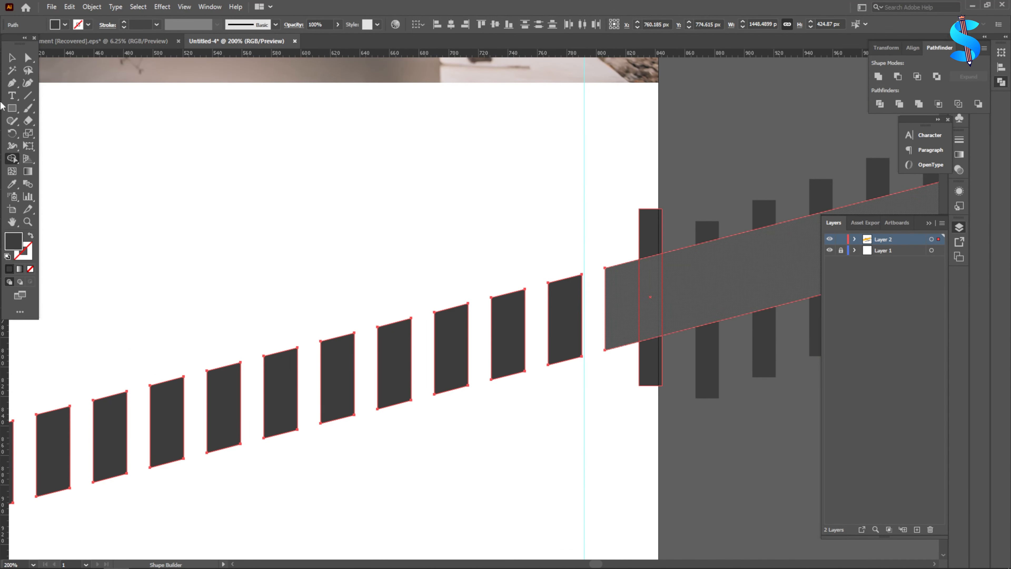
{"action": "left_click", "coordinate": [11, 60]}
{"action": "left_click_drag", "start_coordinate": [608, 189], "coordinate": [707, 322]}
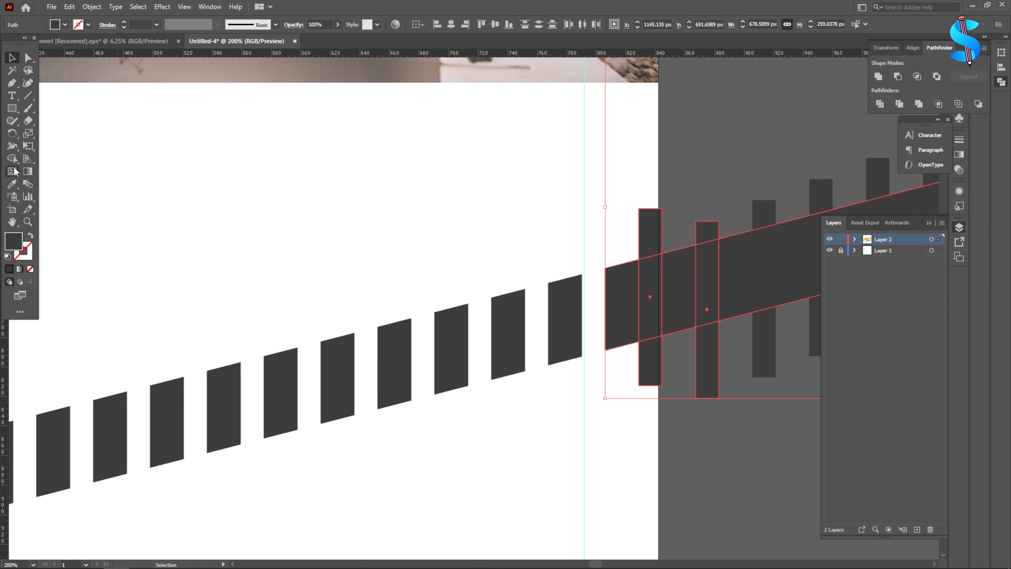
{"action": "left_click", "coordinate": [13, 161]}
{"action": "left_click_drag", "start_coordinate": [651, 223], "coordinate": [652, 425], "text": "alt"}
{"action": "scroll", "coordinate": [526, 330], "scroll_direction": "down", "scroll_amount": 3, "text": "alt"}
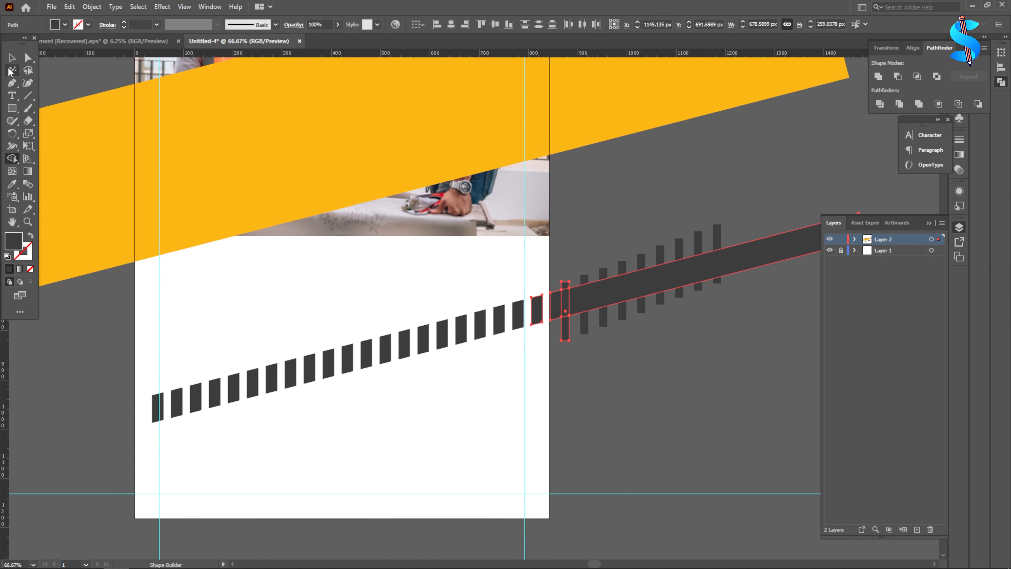
Delete the leftover strip and bars lying beyond the page's right edge.
{"action": "left_click", "coordinate": [12, 61]}
{"action": "left_click", "coordinate": [572, 243]}
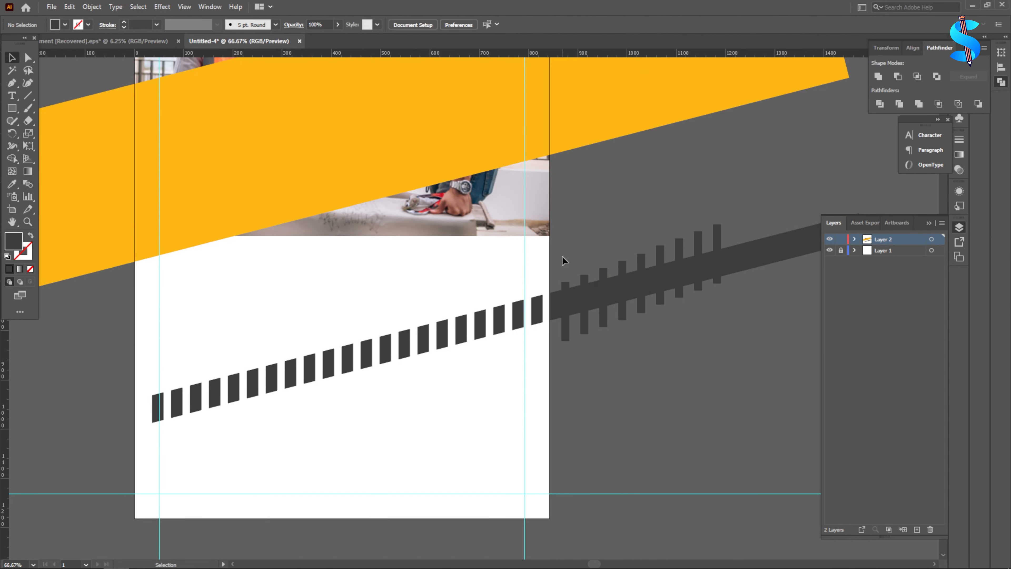
{"action": "left_click_drag", "start_coordinate": [563, 256], "coordinate": [796, 392]}
{"action": "key", "text": "Delete"}
Group all the slanted dark blocks and place the group along the yellow band's lower edge, starting at the page's left edge.
{"action": "left_click_drag", "start_coordinate": [562, 402], "coordinate": [126, 293]}
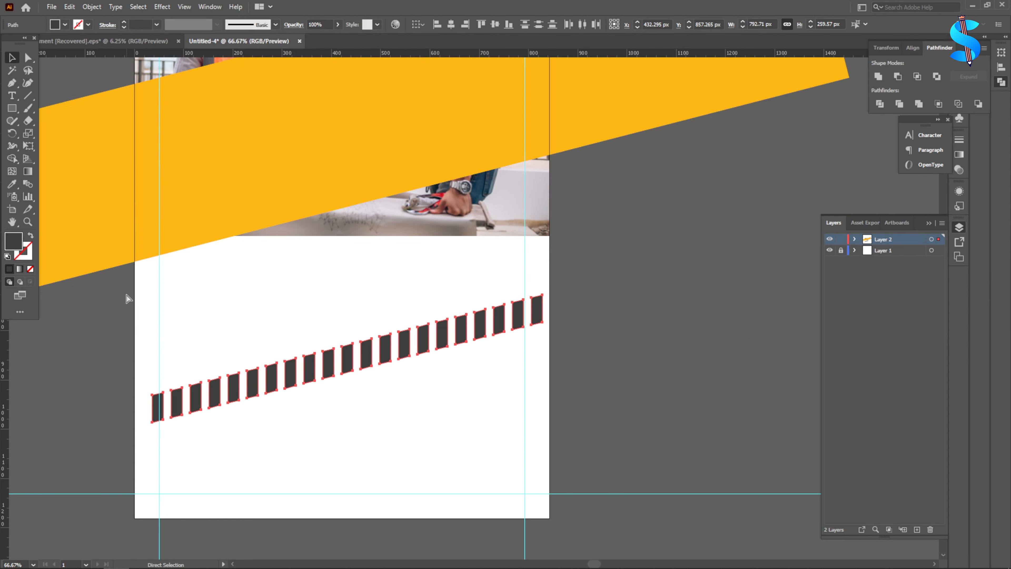
{"action": "key", "text": "ctrl+g"}
{"action": "left_click_drag", "start_coordinate": [349, 360], "coordinate": [329, 199]}
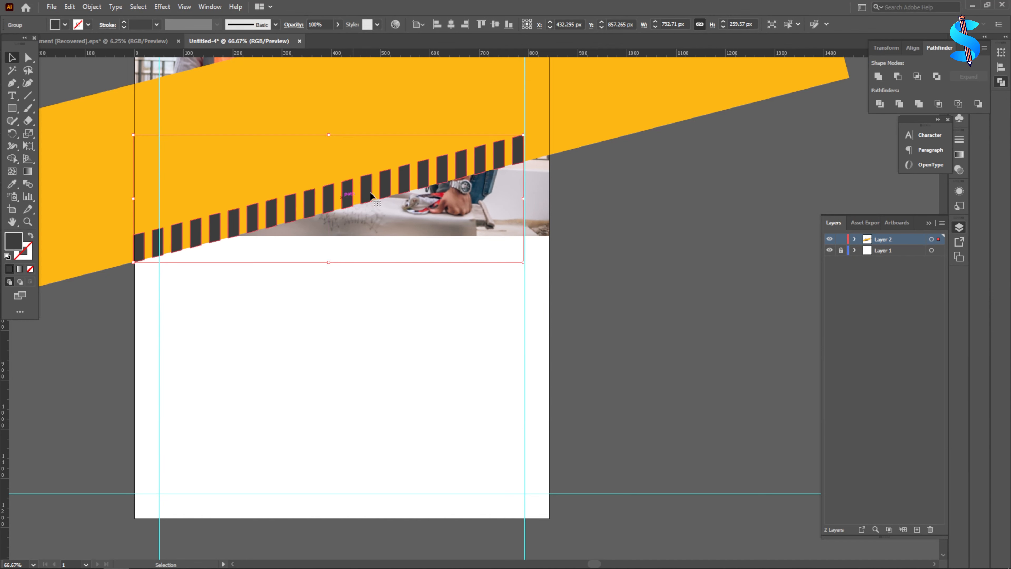
Move the yellow band and the block group down together to cover the lower part of the photo.
{"action": "left_click", "coordinate": [596, 120], "text": "shift"}
{"action": "left_click_drag", "start_coordinate": [597, 120], "coordinate": [610, 221]}
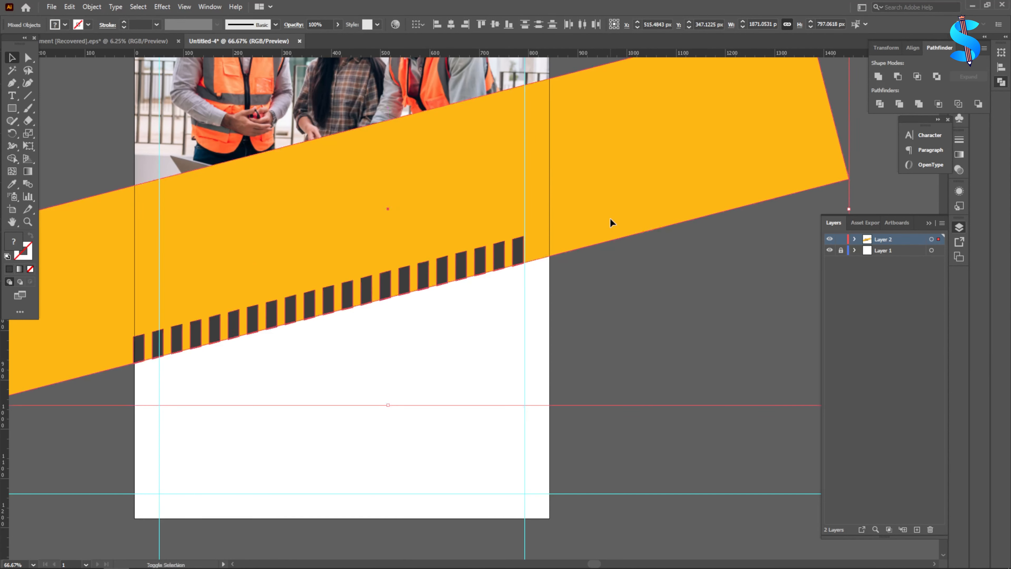
{"action": "left_click", "coordinate": [611, 350]}
{"action": "left_click", "coordinate": [662, 173]}
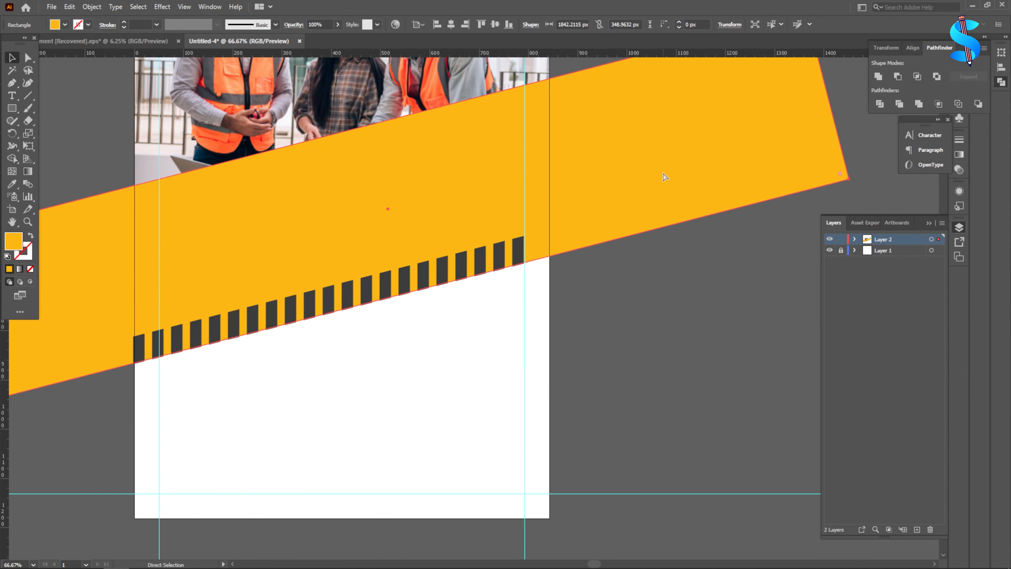
{"action": "key", "text": "ctrl+shift+a"}
Shift the dark block group right along the band's lower edge and centre it horizontally on the page.
{"action": "left_click_drag", "start_coordinate": [627, 397], "coordinate": [131, 320]}
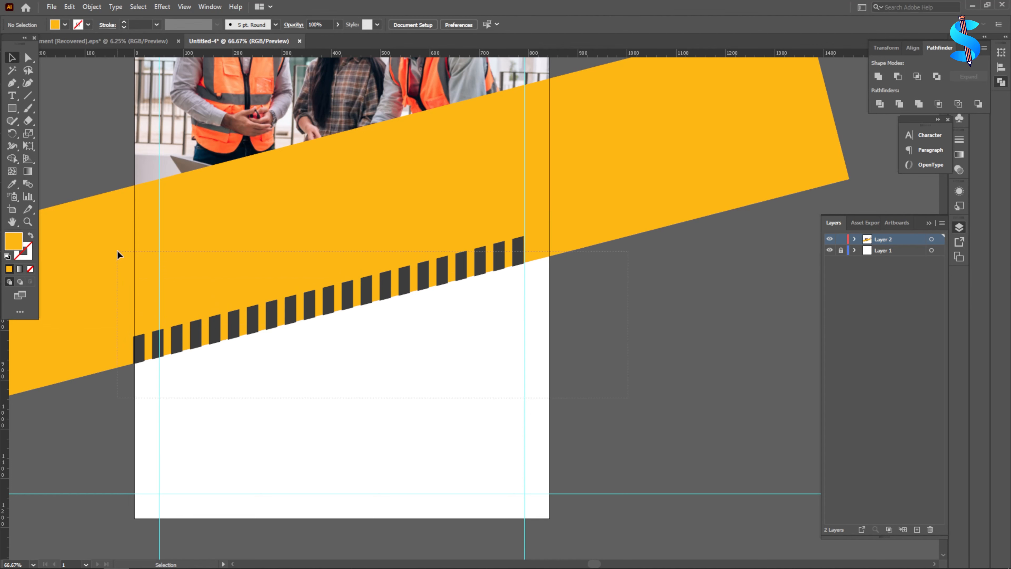
{"action": "left_click_drag", "start_coordinate": [117, 252], "coordinate": [118, 254]}
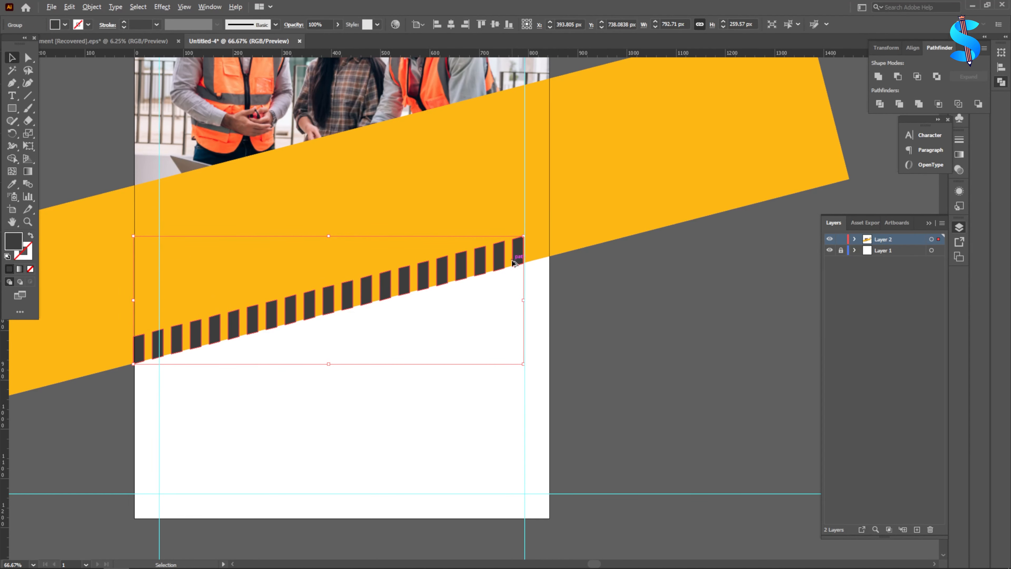
{"action": "scroll", "coordinate": [513, 262], "scroll_direction": "up", "scroll_amount": 3}
{"action": "mouse_move", "coordinate": [525, 257]}
{"action": "left_mouse_down"}
{"action": "mouse_move", "coordinate": [548, 240]}
{"action": "mouse_move", "coordinate": [558, 249]}
{"action": "mouse_move", "coordinate": [542, 257]}
{"action": "mouse_move", "coordinate": [540, 247]}
{"action": "left_mouse_up"}
{"action": "scroll", "coordinate": [542, 263], "scroll_direction": "up", "scroll_amount": 10}
{"action": "scroll", "coordinate": [594, 255], "scroll_direction": "down", "scroll_amount": 11}
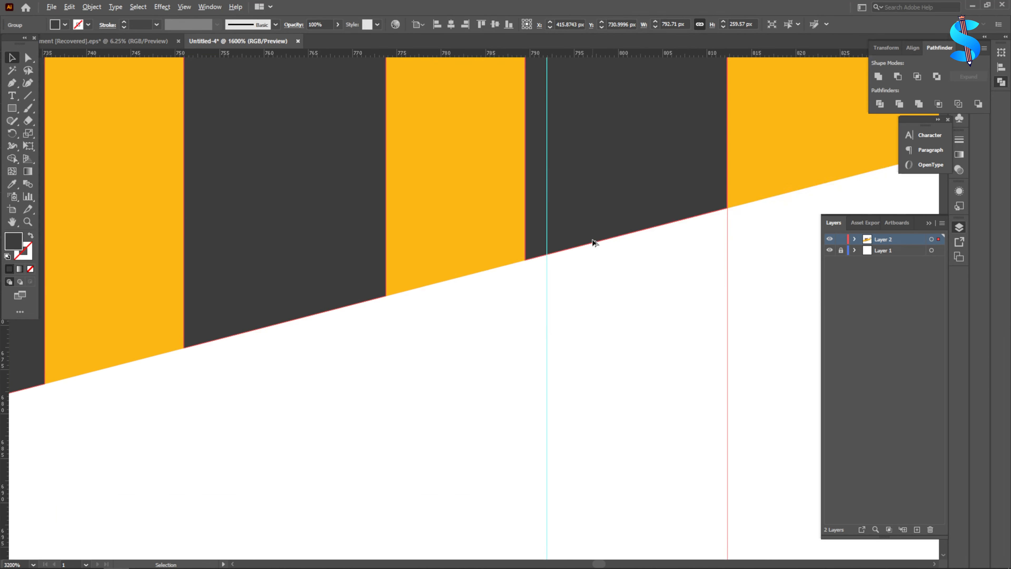
{"action": "left_click", "coordinate": [452, 24]}
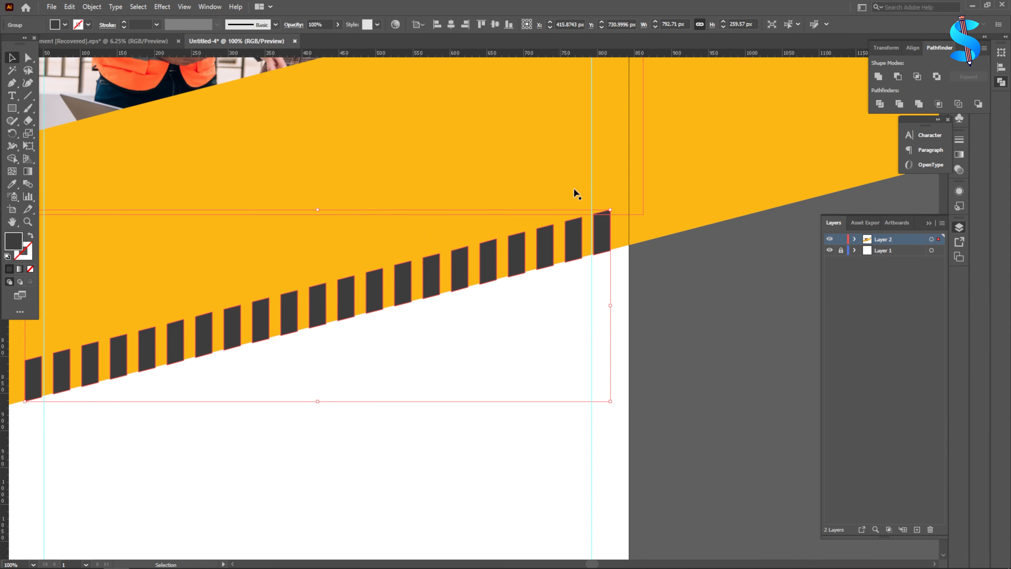
{"action": "scroll", "coordinate": [578, 191], "scroll_direction": "down", "scroll_amount": 3}
{"action": "left_click", "coordinate": [676, 299]}
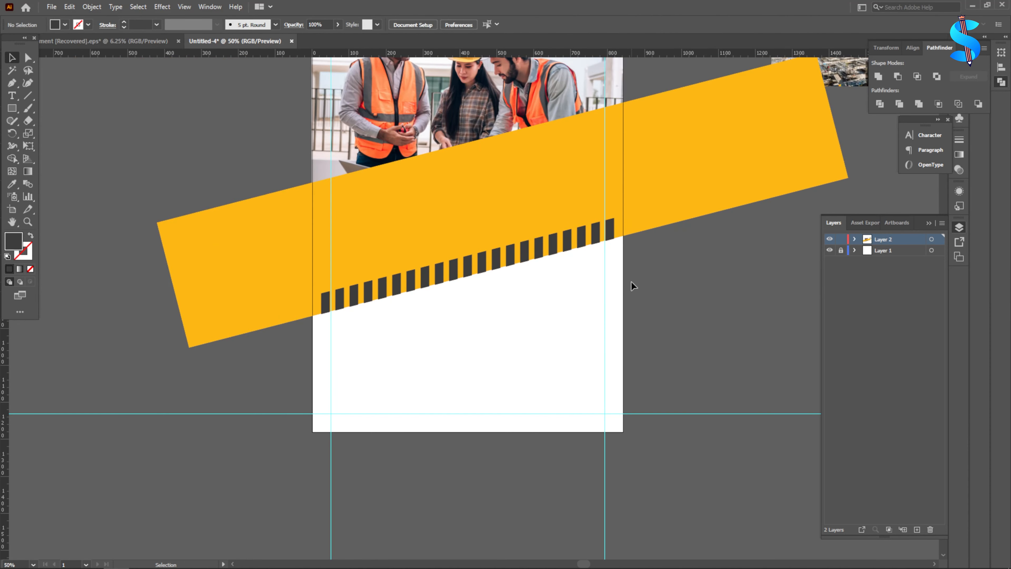
{"action": "scroll", "coordinate": [401, 318], "scroll_direction": "up", "scroll_amount": 13}
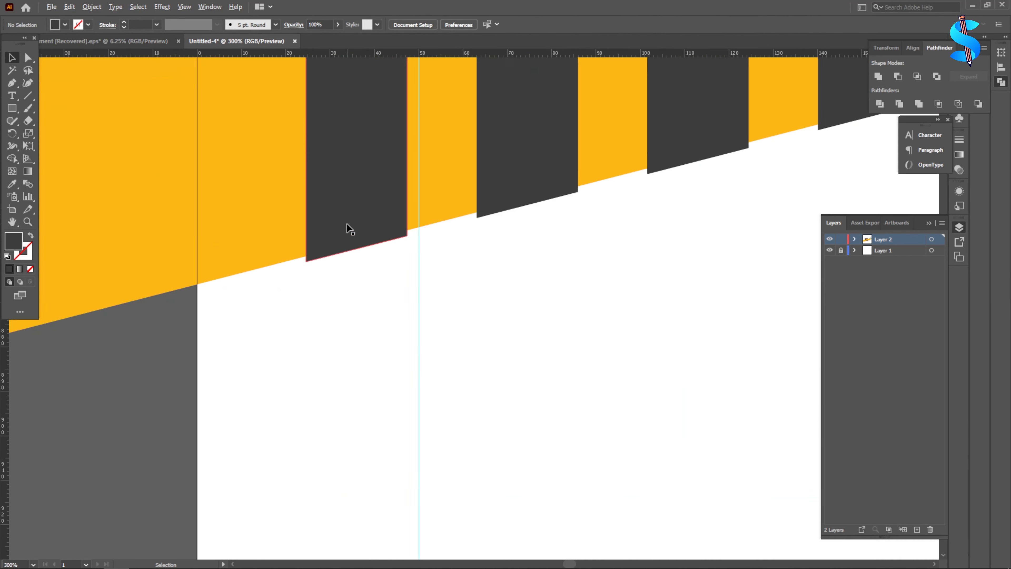
Nudge the dark block group so its slanted bottoms sit flush with the yellow band's lower edge.
{"action": "left_click_drag", "start_coordinate": [292, 331], "coordinate": [277, 312]}
{"action": "scroll", "coordinate": [278, 313], "scroll_direction": "down", "scroll_amount": 10}
{"action": "scroll", "coordinate": [499, 260], "scroll_direction": "up", "scroll_amount": 6}
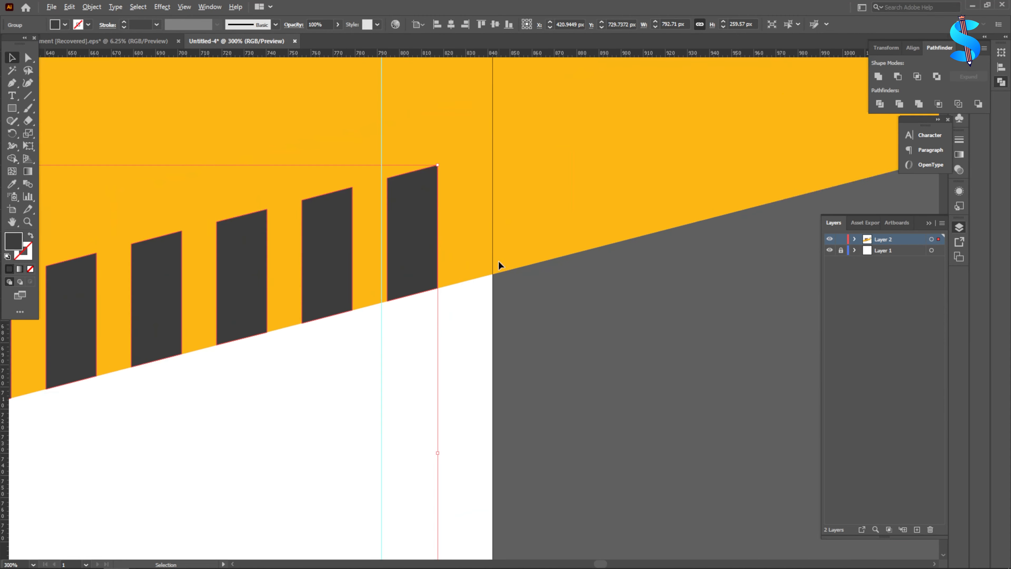
{"action": "scroll", "coordinate": [477, 297], "scroll_direction": "down", "scroll_amount": 8}
{"action": "left_click", "coordinate": [562, 329]}
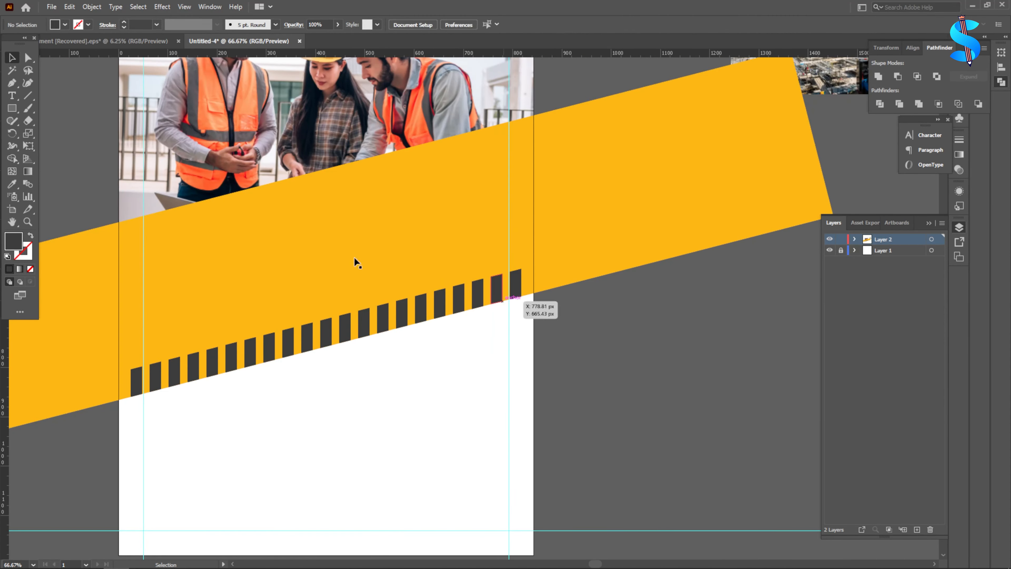
Draw a dark grey rectangle about 204 × 278 px on the yellow band, starting at the page's left margin guide.
{"action": "left_click", "coordinate": [11, 109]}
{"action": "scroll", "coordinate": [684, 227], "scroll_direction": "down", "scroll_amount": 2}
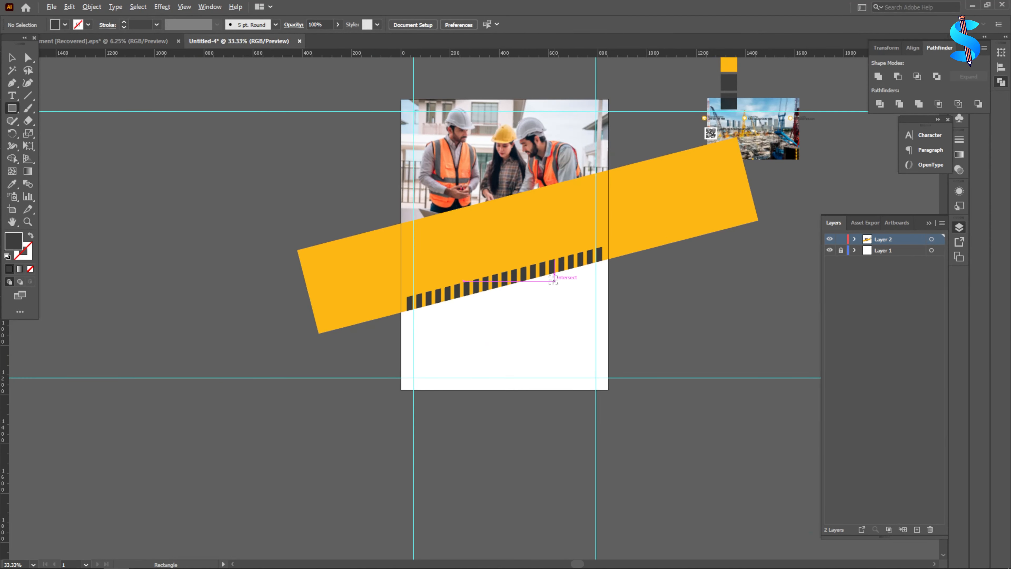
{"action": "scroll", "coordinate": [447, 244], "scroll_direction": "up", "scroll_amount": 3}
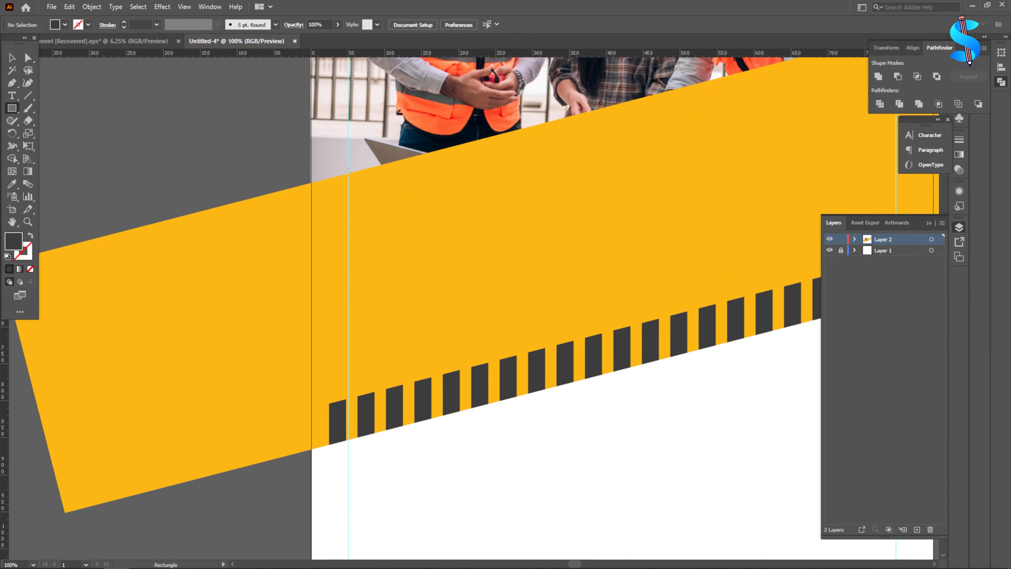
{"action": "left_click_drag", "start_coordinate": [349, 172], "coordinate": [498, 345]}
{"action": "key", "text": "v"}
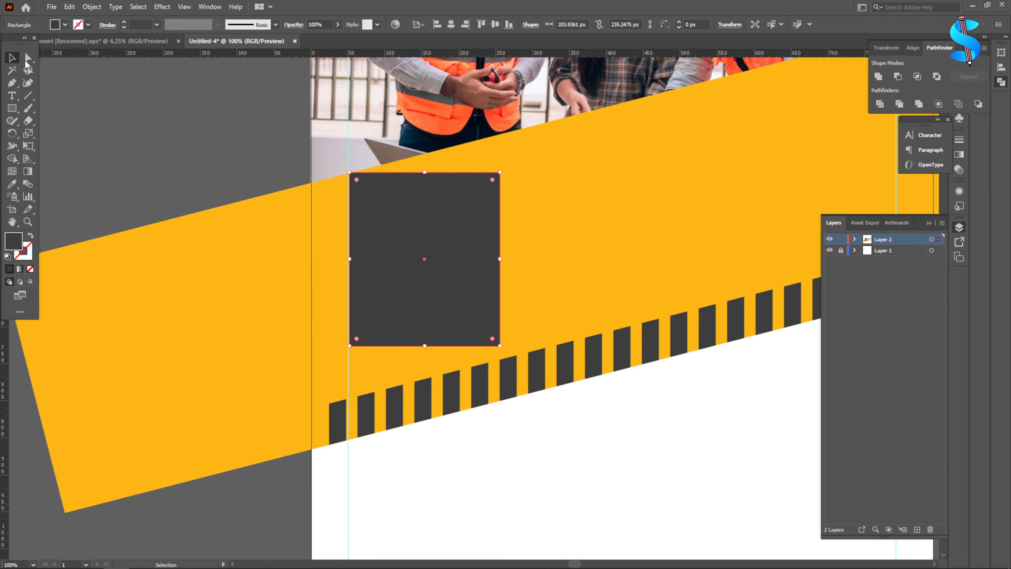
{"action": "scroll", "coordinate": [446, 299], "scroll_direction": "down", "scroll_amount": 1}
{"action": "left_click_drag", "start_coordinate": [425, 321], "coordinate": [425, 351]}
{"action": "scroll", "coordinate": [370, 209], "scroll_direction": "down", "scroll_amount": 2}
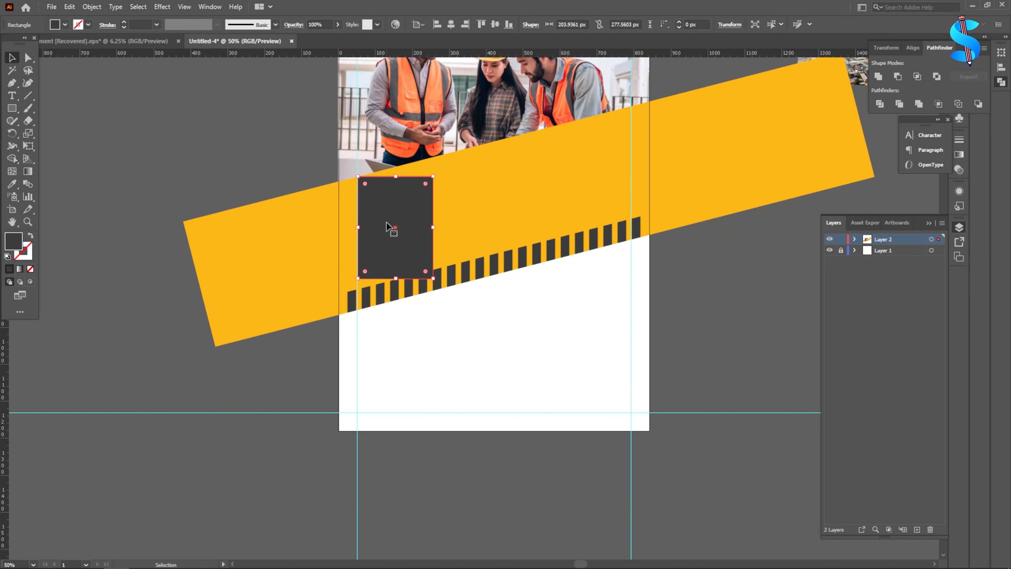
{"action": "left_click_drag", "start_coordinate": [388, 228], "coordinate": [486, 211]}
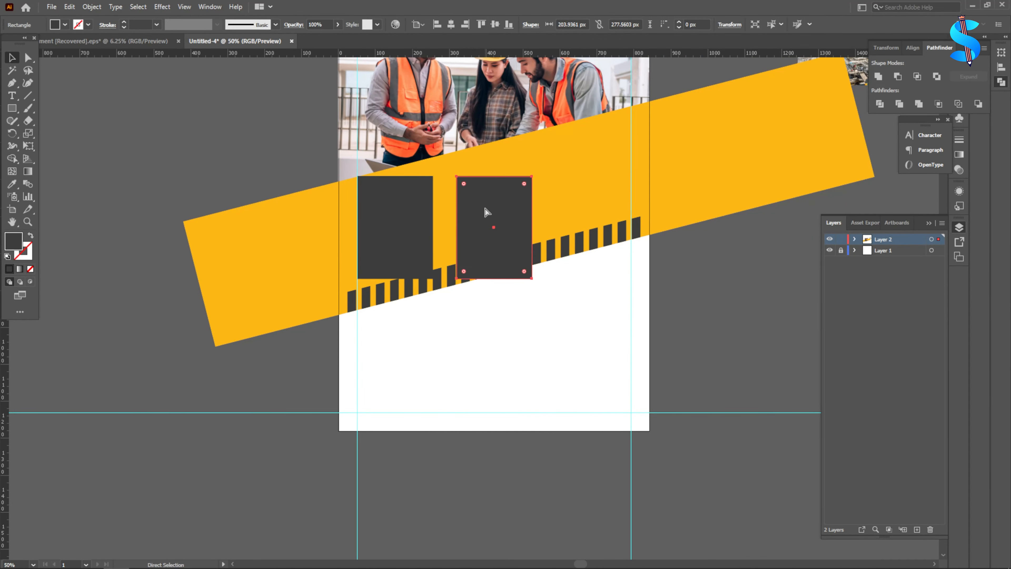
{"action": "key", "text": "ctrl+d"}
{"action": "key", "text": "Delete"}
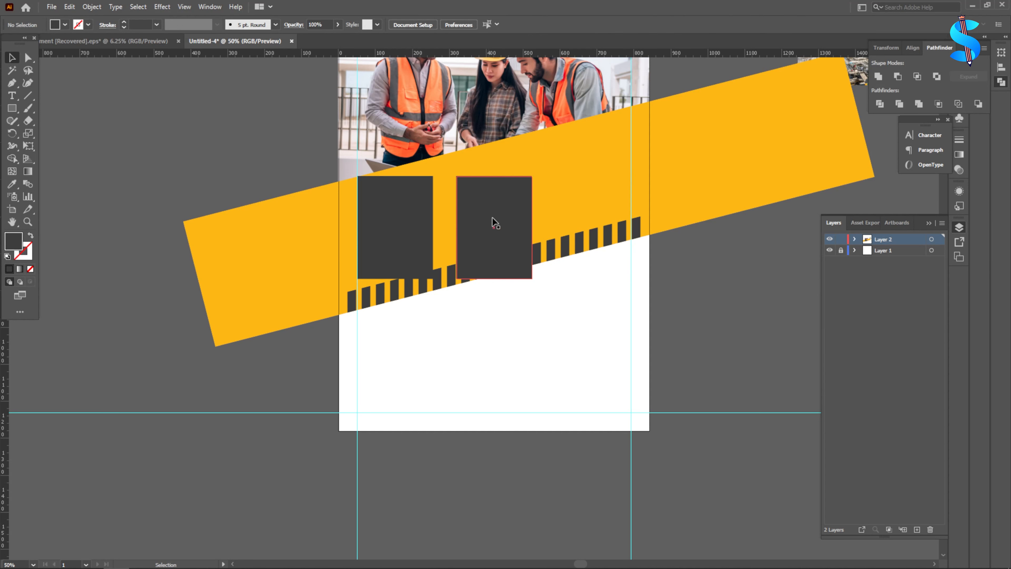
{"action": "left_click", "coordinate": [493, 223]}
{"action": "key", "text": "Delete"}
Widen the dark rectangle on its right side to about 211 px.
{"action": "scroll", "coordinate": [409, 215], "scroll_direction": "up", "scroll_amount": 2}
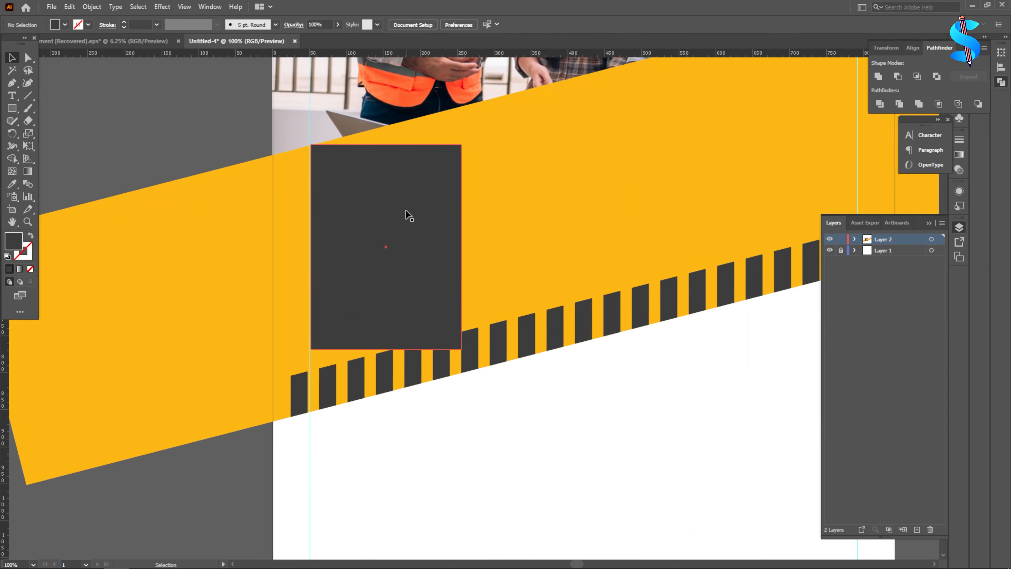
{"action": "left_click", "coordinate": [455, 241]}
{"action": "left_click_drag", "start_coordinate": [463, 247], "coordinate": [467, 247]}
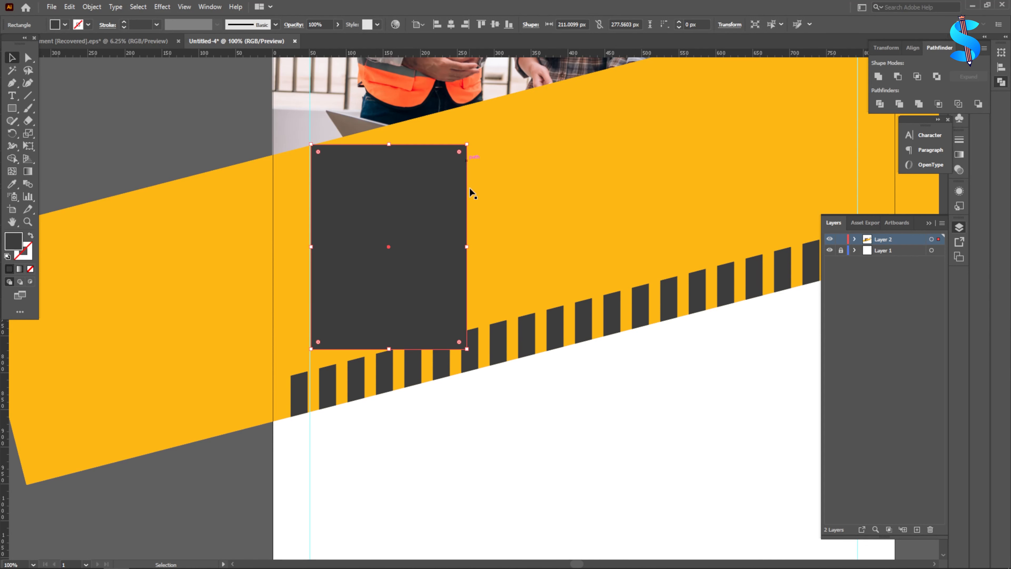
Skew the dark rectangle vertically with Free Transform so its top and bottom follow the yellow band's slope.
{"action": "left_click", "coordinate": [27, 148]}
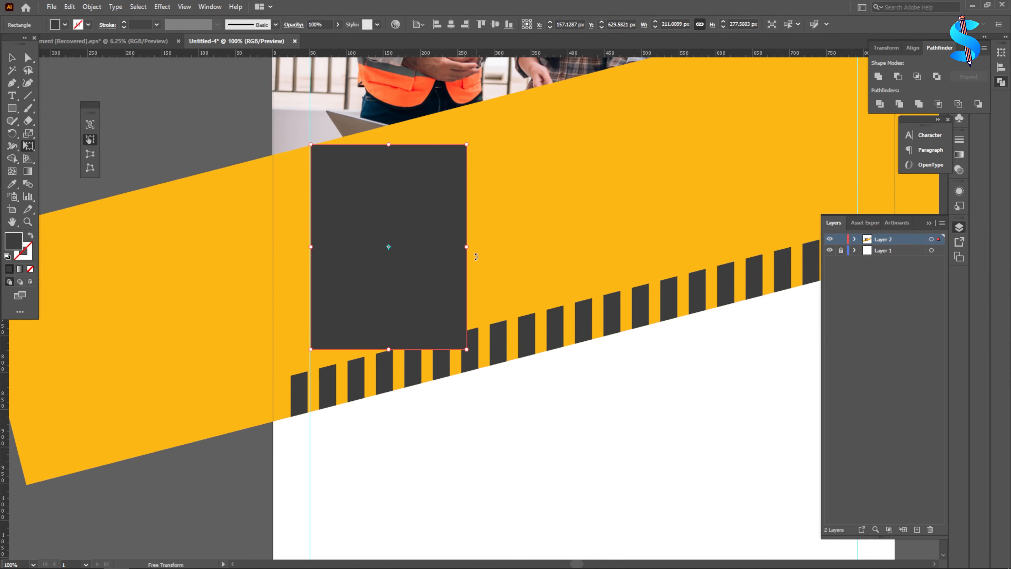
{"action": "left_click_drag", "start_coordinate": [466, 245], "coordinate": [463, 208]}
{"action": "scroll", "coordinate": [444, 139], "scroll_direction": "up", "scroll_amount": 4}
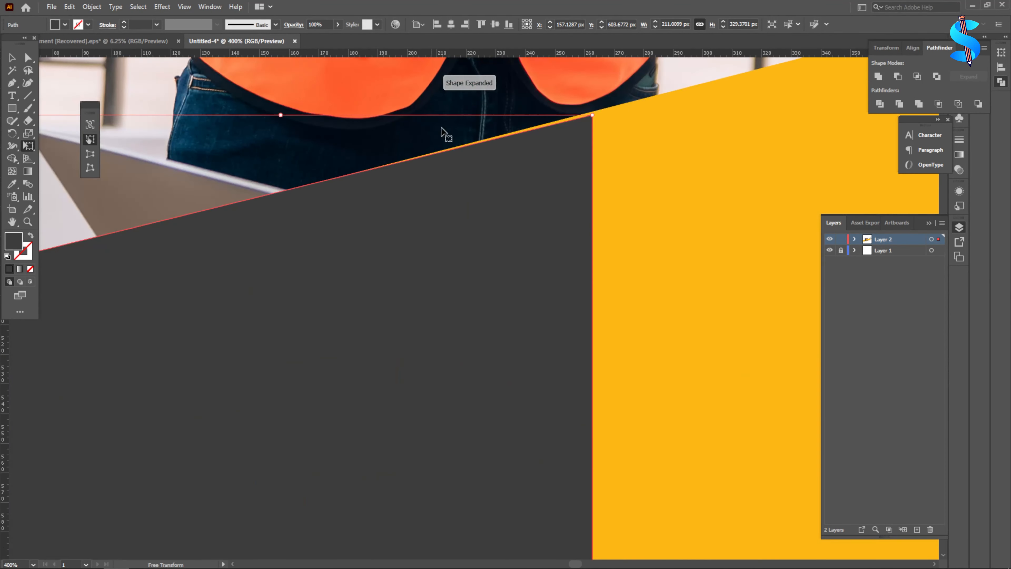
{"action": "scroll", "coordinate": [520, 188], "scroll_direction": "down", "scroll_amount": 1}
{"action": "scroll", "coordinate": [524, 208], "scroll_direction": "down", "scroll_amount": 1}
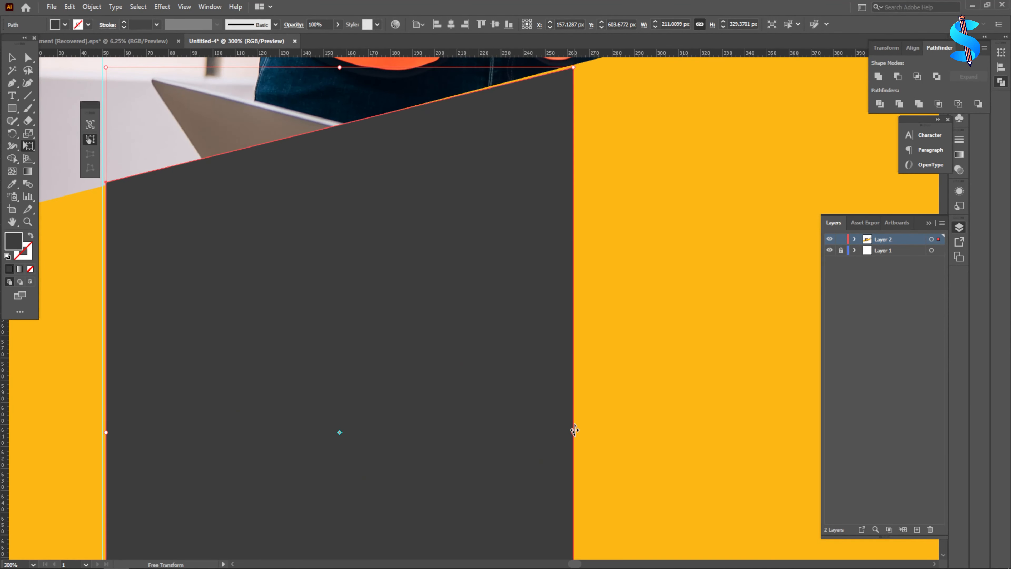
{"action": "left_click_drag", "start_coordinate": [574, 430], "coordinate": [573, 423]}
{"action": "left_click", "coordinate": [11, 61]}
{"action": "scroll", "coordinate": [410, 167], "scroll_direction": "down", "scroll_amount": 4}
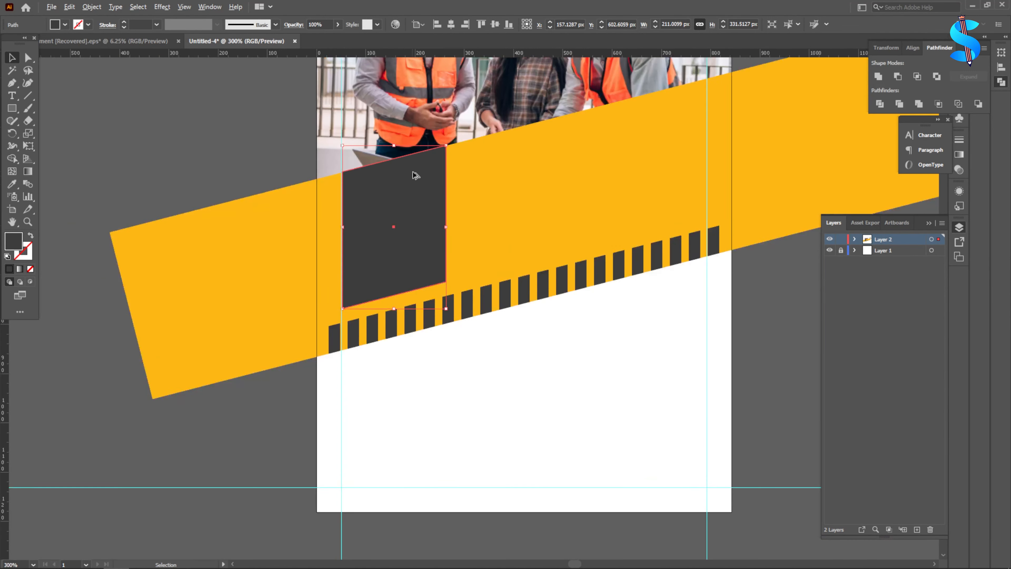
{"action": "scroll", "coordinate": [472, 364], "scroll_direction": "down", "scroll_amount": 3}
{"action": "left_click", "coordinate": [441, 283]}
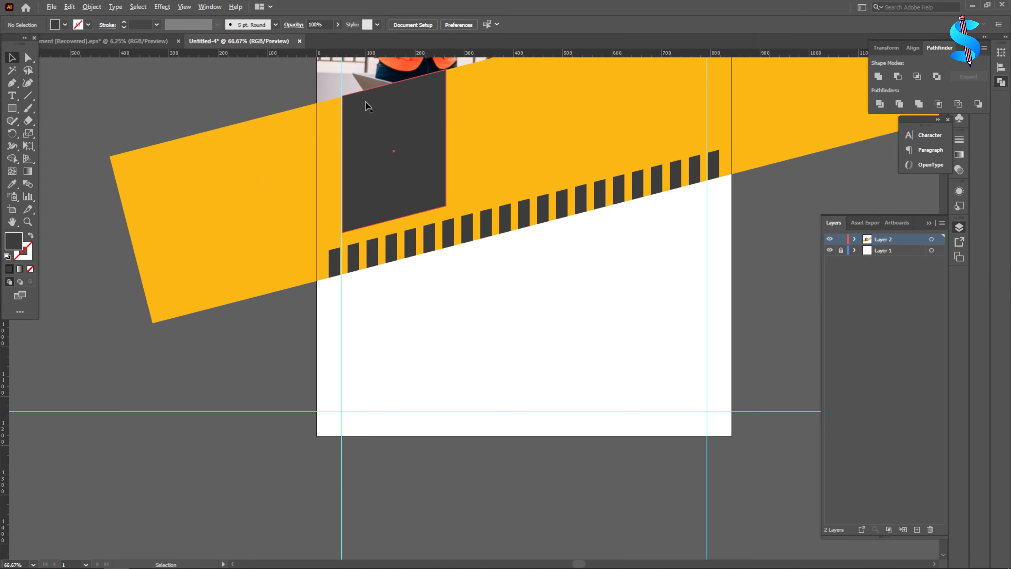
Move the skewed dark panel so it sits exactly on the left margin guide and the band's upper edge.
{"action": "scroll", "coordinate": [358, 91], "scroll_direction": "up", "scroll_amount": 5}
{"action": "scroll", "coordinate": [282, 101], "scroll_direction": "up", "scroll_amount": 3}
{"action": "left_click_drag", "start_coordinate": [275, 210], "coordinate": [291, 238]}
{"action": "scroll", "coordinate": [311, 223], "scroll_direction": "down", "scroll_amount": 5}
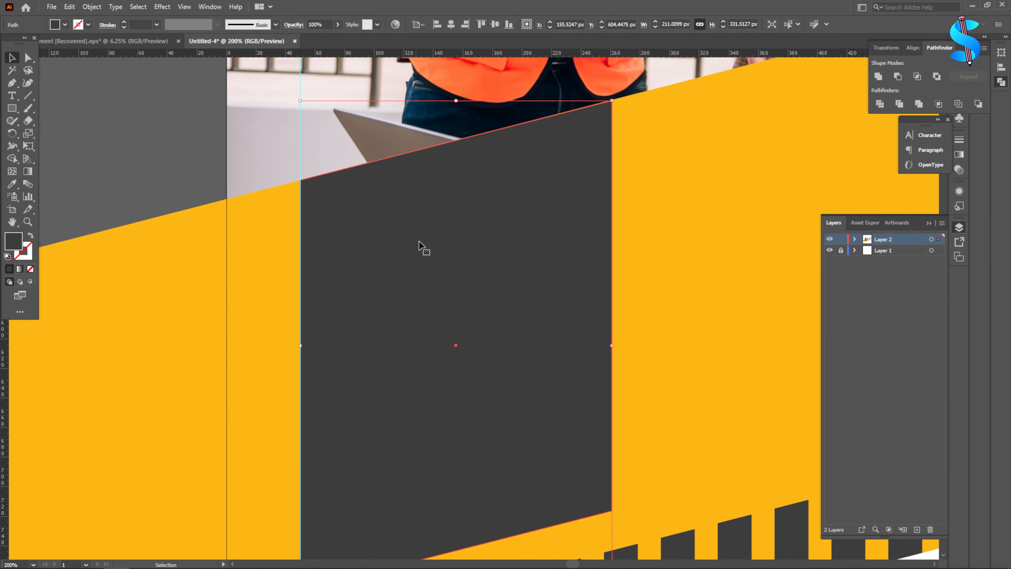
Fine-tune the dark panel's skew with Free Transform so its slanted top matches the band's upper edge.
{"action": "left_click", "coordinate": [29, 144]}
{"action": "left_click_drag", "start_coordinate": [611, 319], "coordinate": [617, 319]}
{"action": "scroll", "coordinate": [613, 74], "scroll_direction": "up", "scroll_amount": 7}
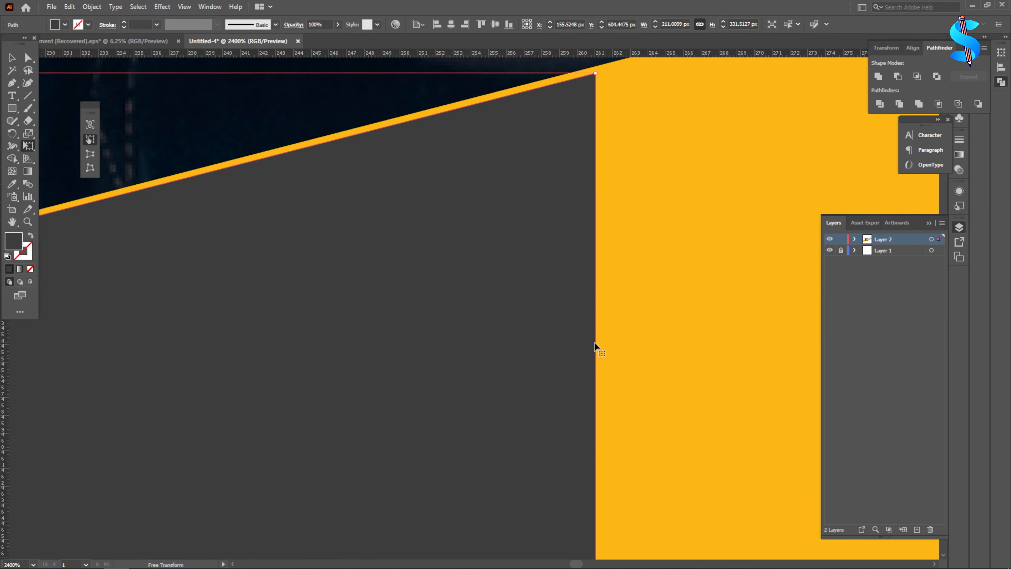
{"action": "scroll", "coordinate": [594, 341], "scroll_direction": "down", "scroll_amount": 8}
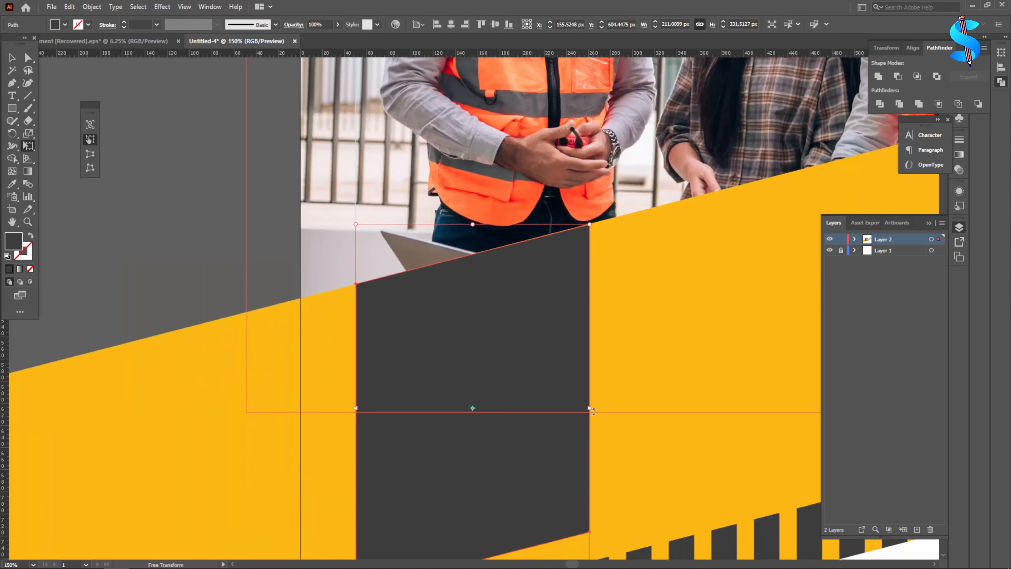
{"action": "left_click_drag", "start_coordinate": [591, 405], "coordinate": [586, 375]}
{"action": "scroll", "coordinate": [591, 406], "scroll_direction": "up", "scroll_amount": 5}
{"action": "scroll", "coordinate": [589, 392], "scroll_direction": "down", "scroll_amount": 5}
{"action": "key", "text": "ctrl+minus"}
{"action": "key", "text": "ctrl+minus"}
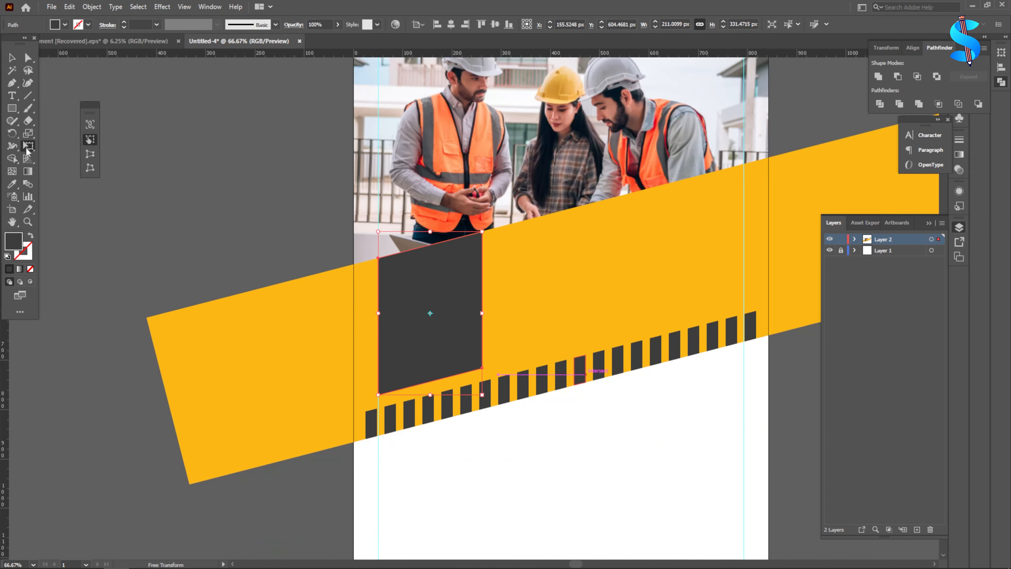
{"action": "left_click", "coordinate": [12, 59]}
{"action": "scroll", "coordinate": [231, 133], "scroll_direction": "down", "scroll_amount": 1}
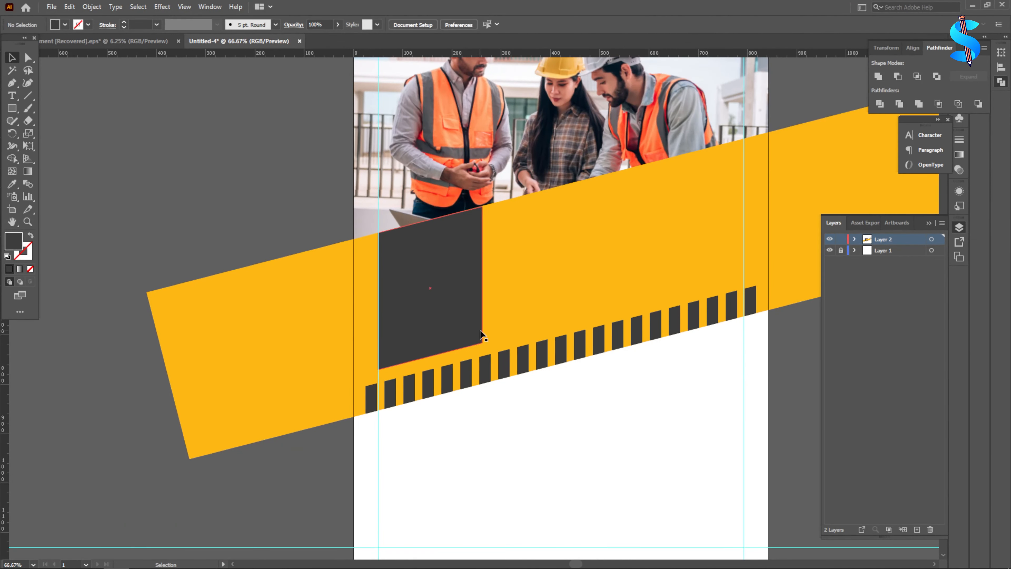
Create an inset copy of the dark panel using Offset Path with a -10 px offset and Miter joins.
{"action": "left_click", "coordinate": [89, 7]}
{"action": "mouse_move", "coordinate": [119, 261]}
{"action": "left_click", "coordinate": [292, 302]}
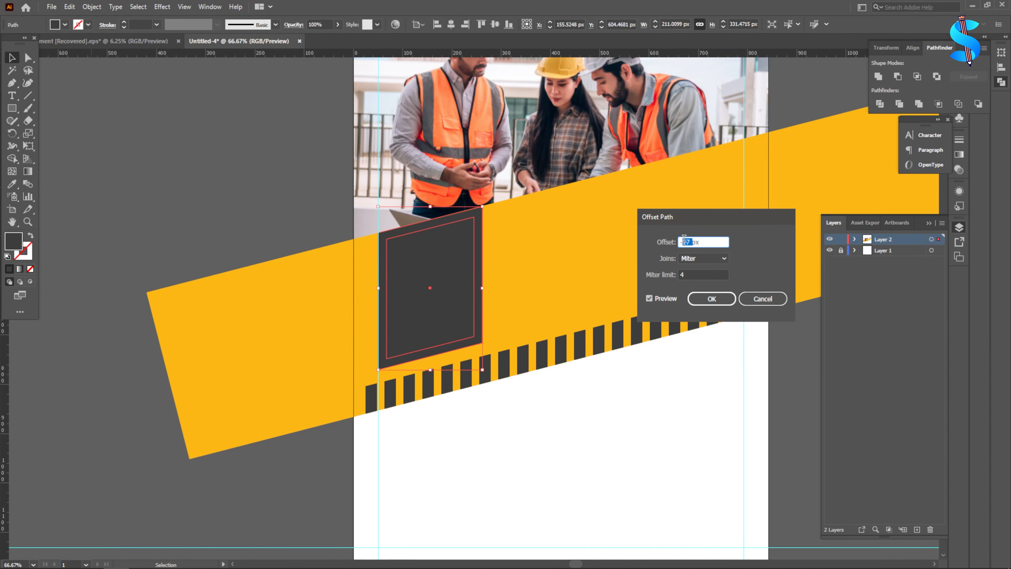
{"action": "left_click", "coordinate": [649, 298]}
{"action": "left_click", "coordinate": [649, 298]}
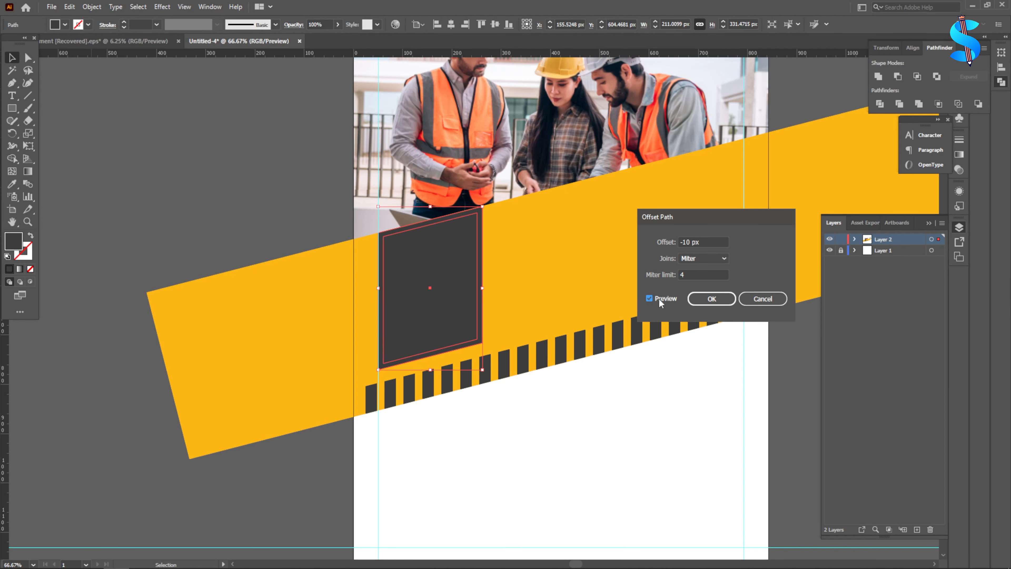
{"action": "left_click", "coordinate": [711, 298]}
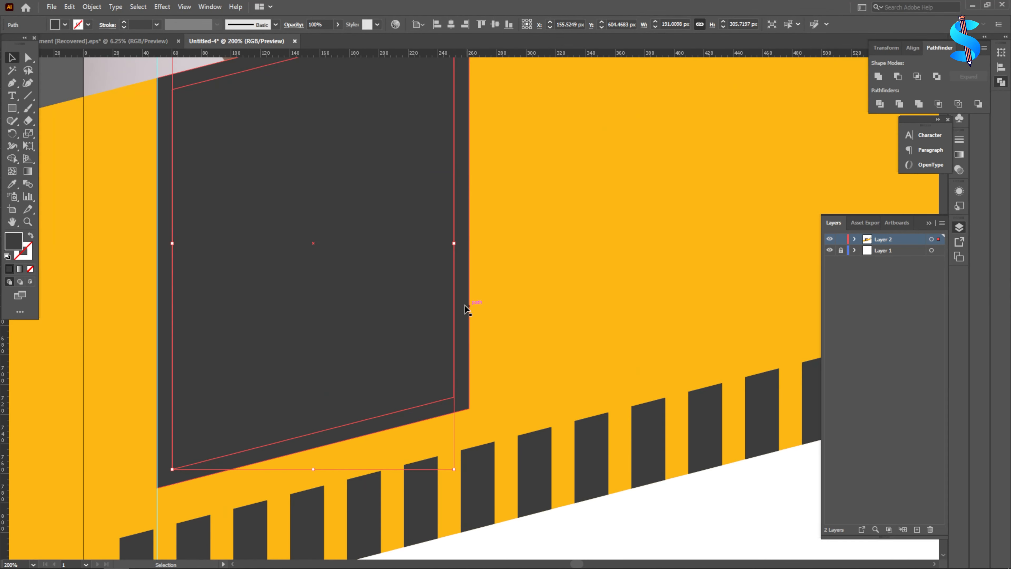
Recolour the outer panel white by sampling the page, forming a white frame around the dark inner panel.
{"action": "left_click", "coordinate": [465, 308]}
{"action": "key", "text": "i"}
{"action": "scroll", "coordinate": [537, 267], "scroll_direction": "down", "scroll_amount": 3}
{"action": "left_click", "coordinate": [597, 392]}
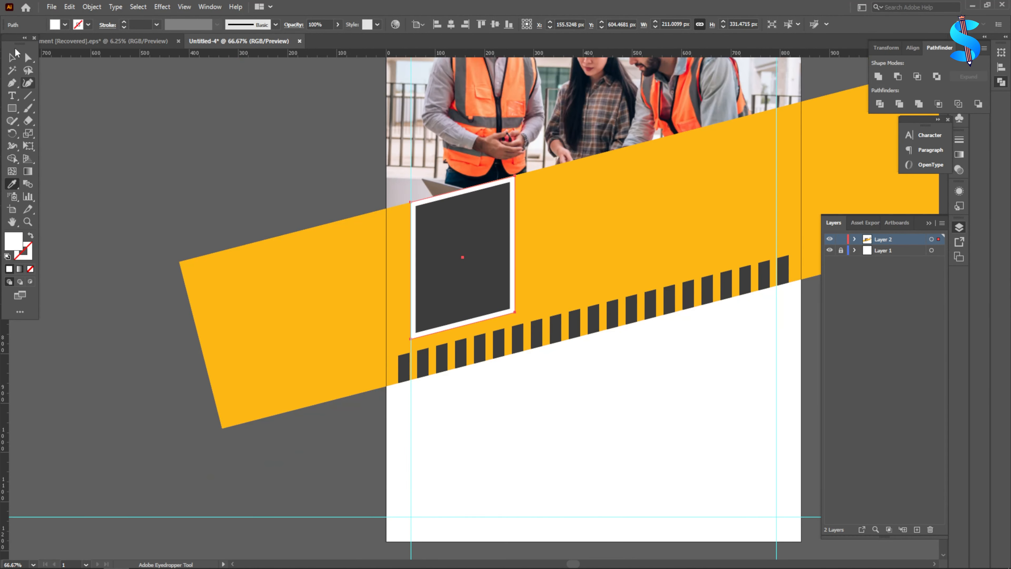
{"action": "left_click", "coordinate": [11, 59]}
{"action": "left_click", "coordinate": [146, 108]}
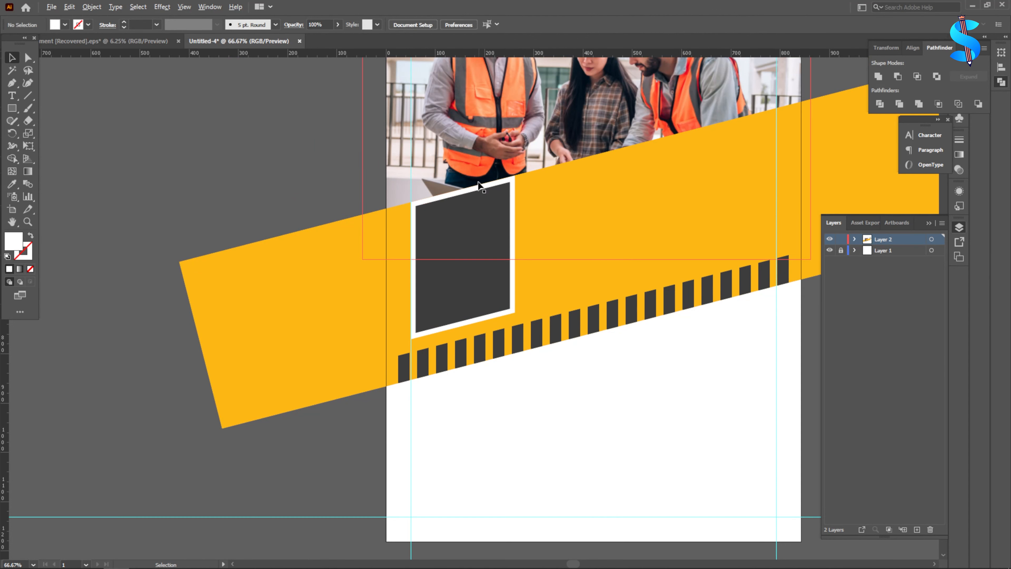
Draw a white rectangle about 211 × 55 px across the top of the white frame, matching the frame's width.
{"action": "scroll", "coordinate": [478, 184], "scroll_direction": "up", "scroll_amount": 3}
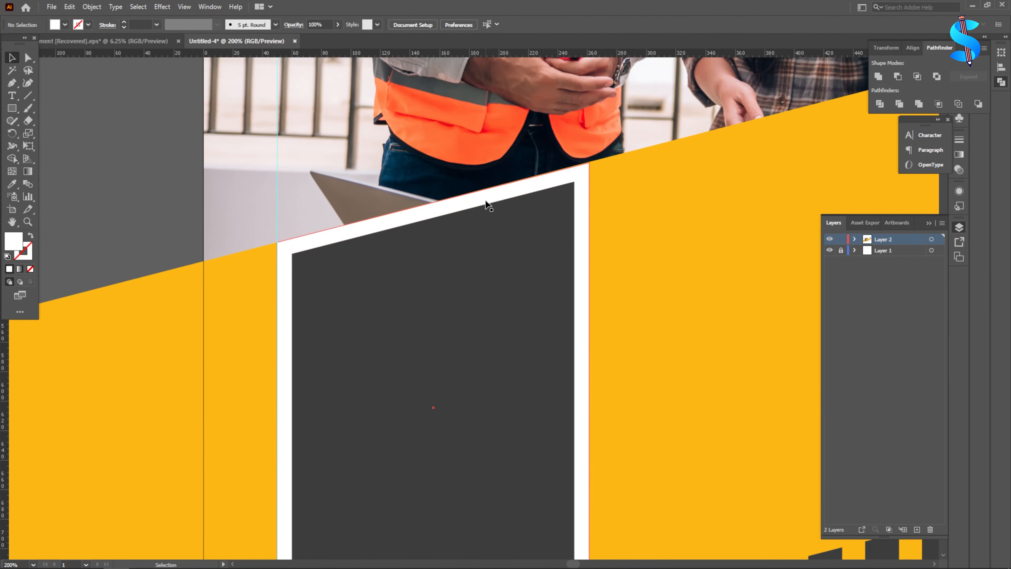
{"action": "scroll", "coordinate": [489, 205], "scroll_direction": "down", "scroll_amount": 2}
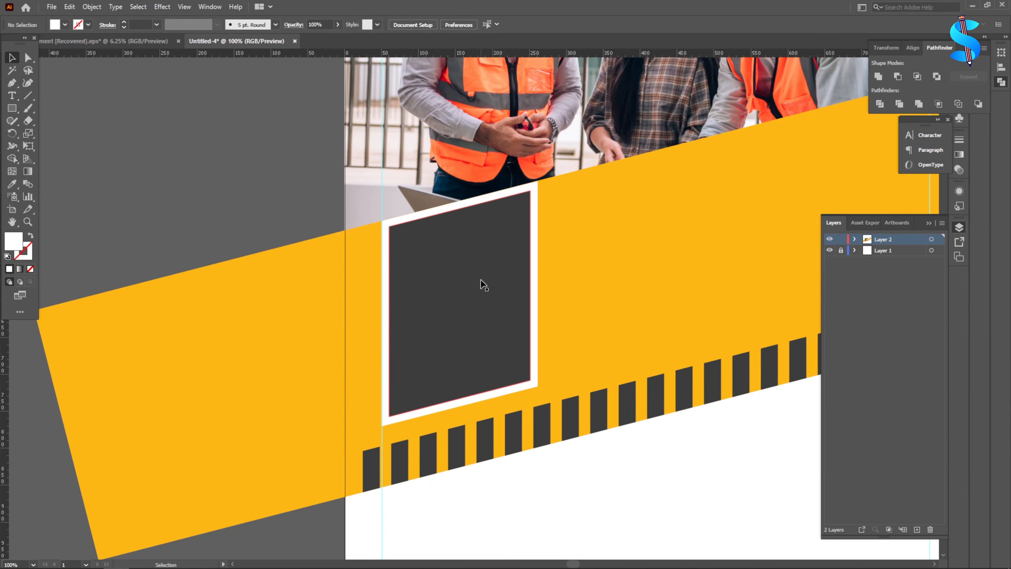
{"action": "scroll", "coordinate": [489, 194], "scroll_direction": "up", "scroll_amount": 2}
{"action": "left_click", "coordinate": [16, 113]}
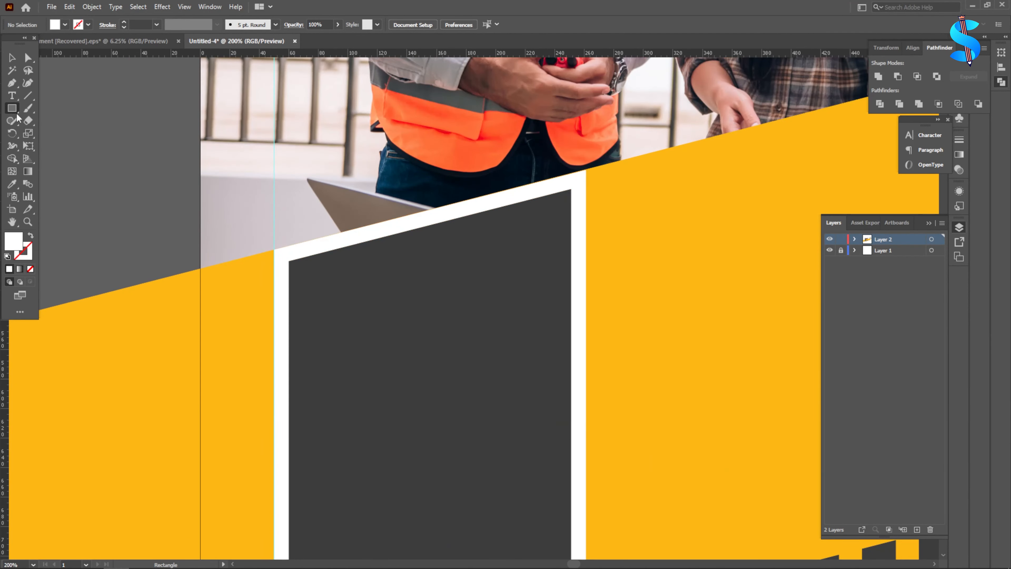
{"action": "mouse_move", "coordinate": [274, 156]}
{"action": "left_mouse_down"}
{"action": "mouse_move", "coordinate": [422, 260]}
{"action": "mouse_move", "coordinate": [586, 263]}
{"action": "left_mouse_up"}
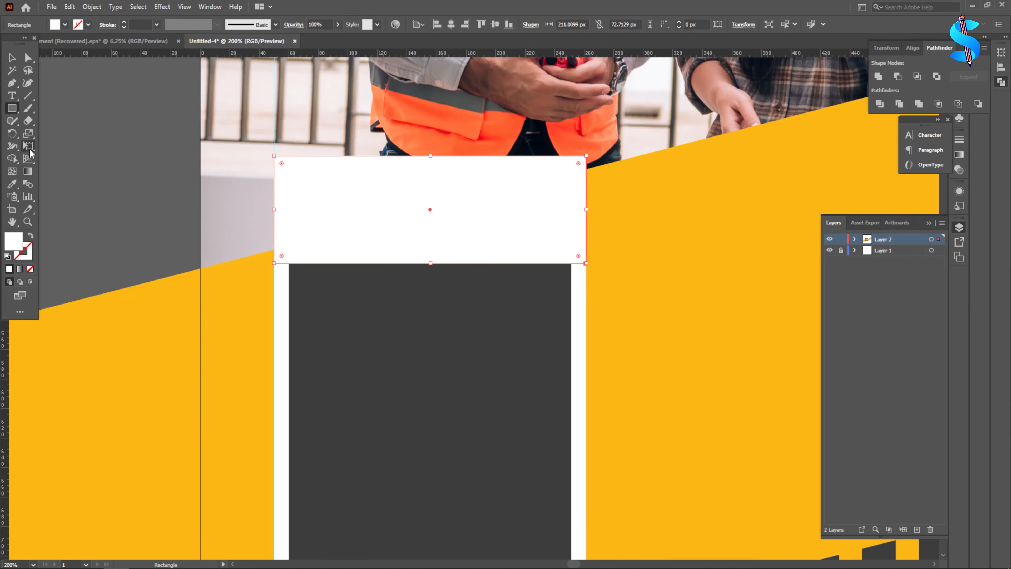
{"action": "left_click", "coordinate": [12, 59]}
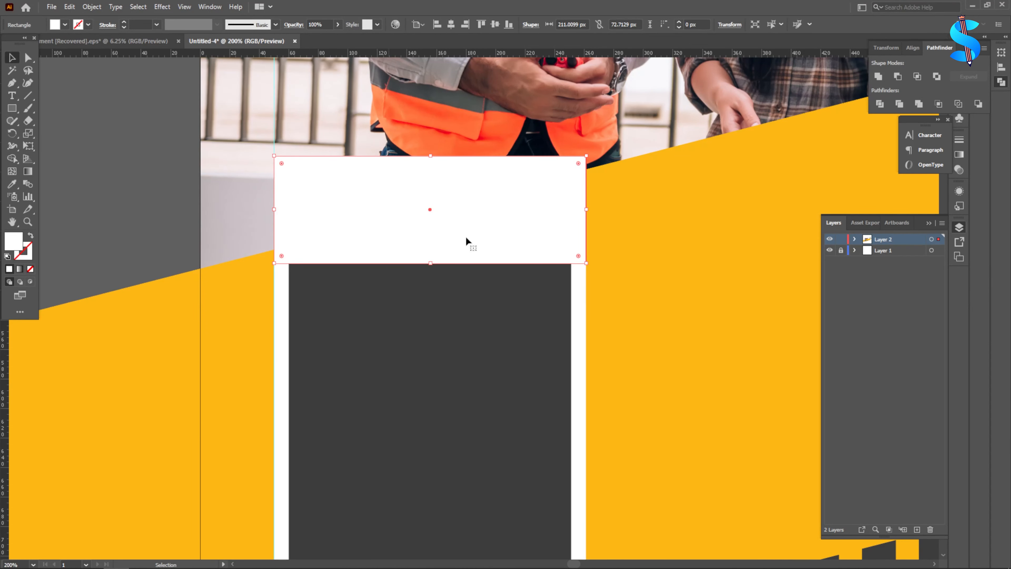
{"action": "left_click_drag", "start_coordinate": [431, 263], "coordinate": [430, 236]}
Skew the white rectangle to the band's slope and move it down against the white frame's slanted top edge.
{"action": "left_click", "coordinate": [28, 149]}
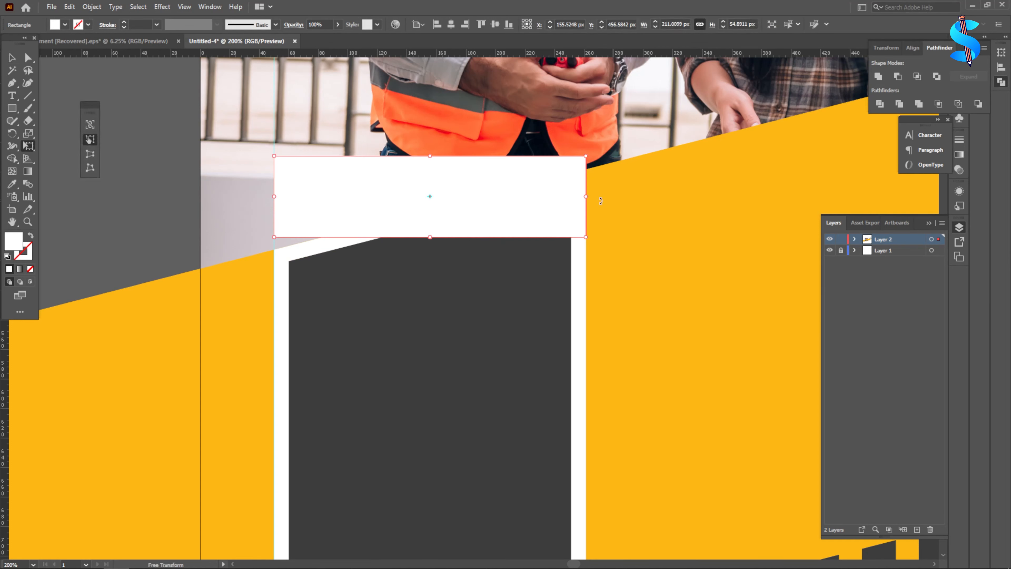
{"action": "left_click_drag", "start_coordinate": [586, 197], "coordinate": [575, 114]}
{"action": "key", "text": "v"}
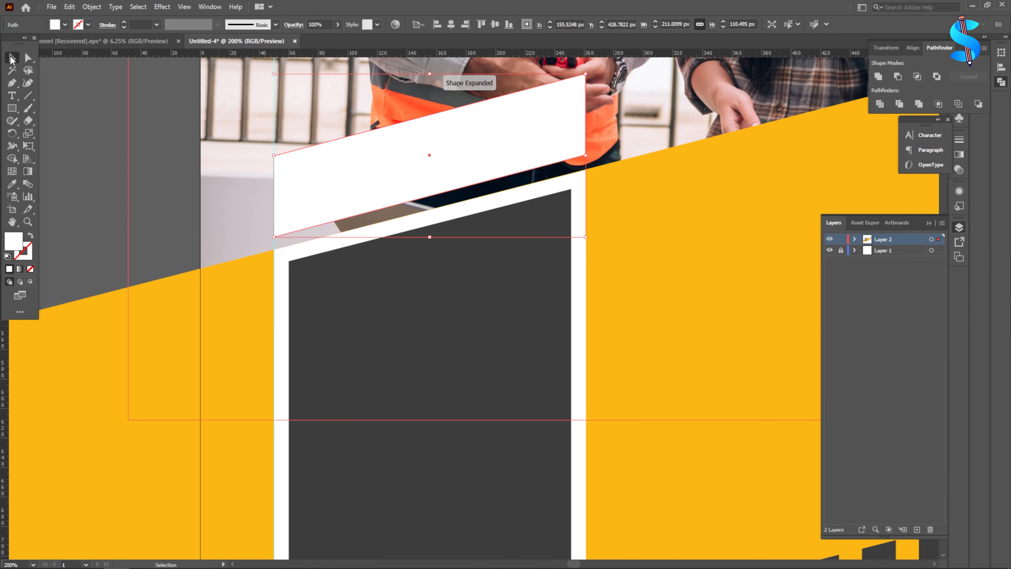
{"action": "scroll", "coordinate": [317, 225], "scroll_direction": "up", "scroll_amount": 3}
{"action": "left_click_drag", "start_coordinate": [284, 188], "coordinate": [287, 228]}
{"action": "scroll", "coordinate": [252, 238], "scroll_direction": "down", "scroll_amount": 2}
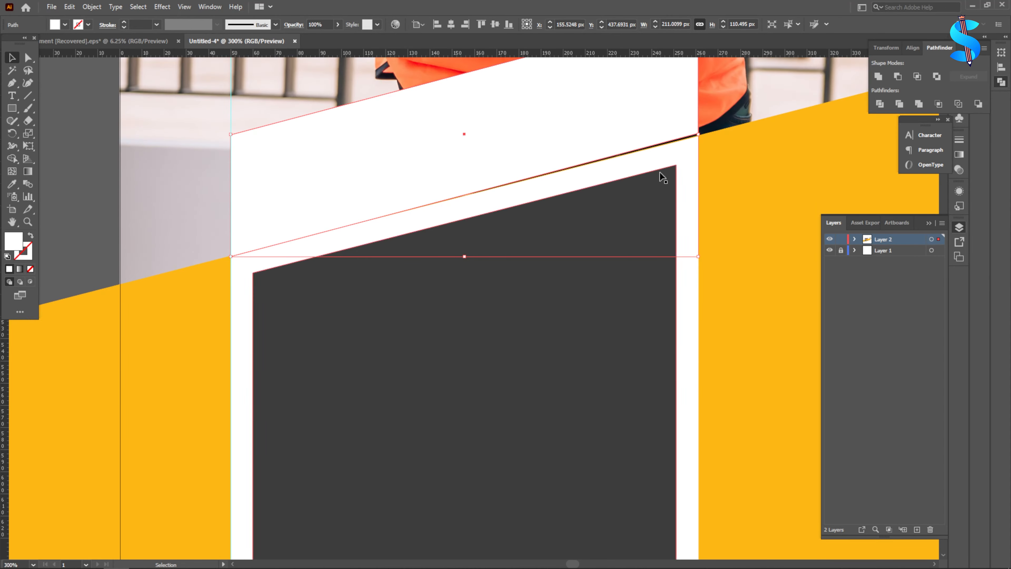
Reduce the white slanted shape's skew with Free Transform until its lower edge lies on the white frame's slanted top edge.
{"action": "scroll", "coordinate": [665, 177], "scroll_direction": "up", "scroll_amount": 2}
{"action": "scroll", "coordinate": [699, 188], "scroll_direction": "up", "scroll_amount": 4}
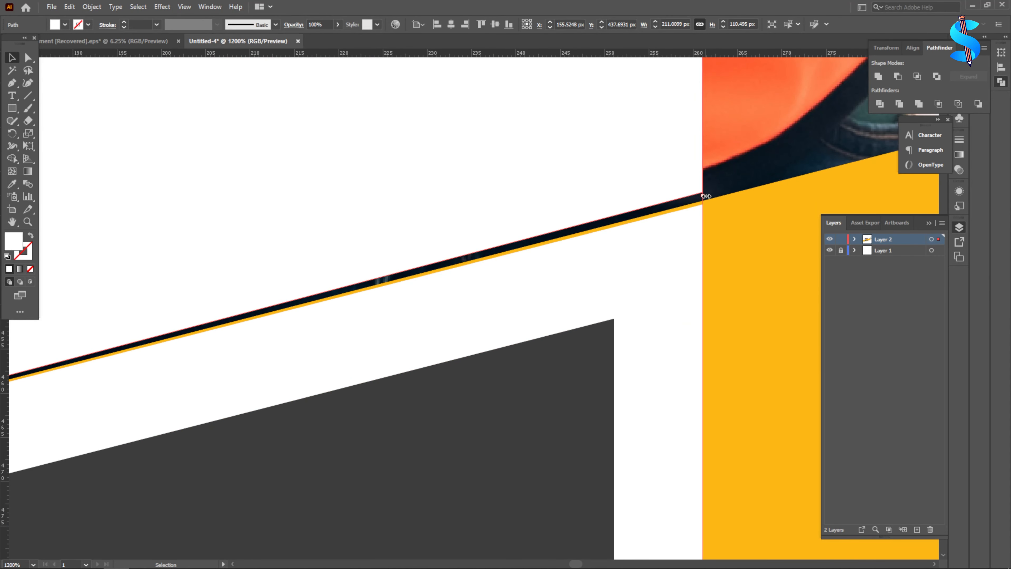
{"action": "left_click", "coordinate": [28, 145]}
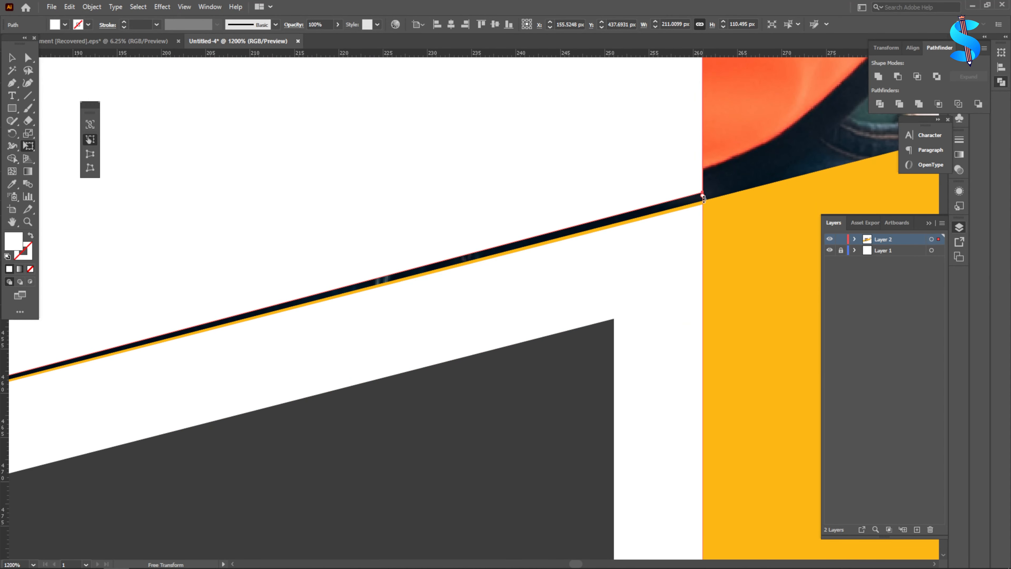
{"action": "left_click_drag", "start_coordinate": [703, 199], "coordinate": [703, 206]}
{"action": "scroll", "coordinate": [653, 223], "scroll_direction": "down", "scroll_amount": 5}
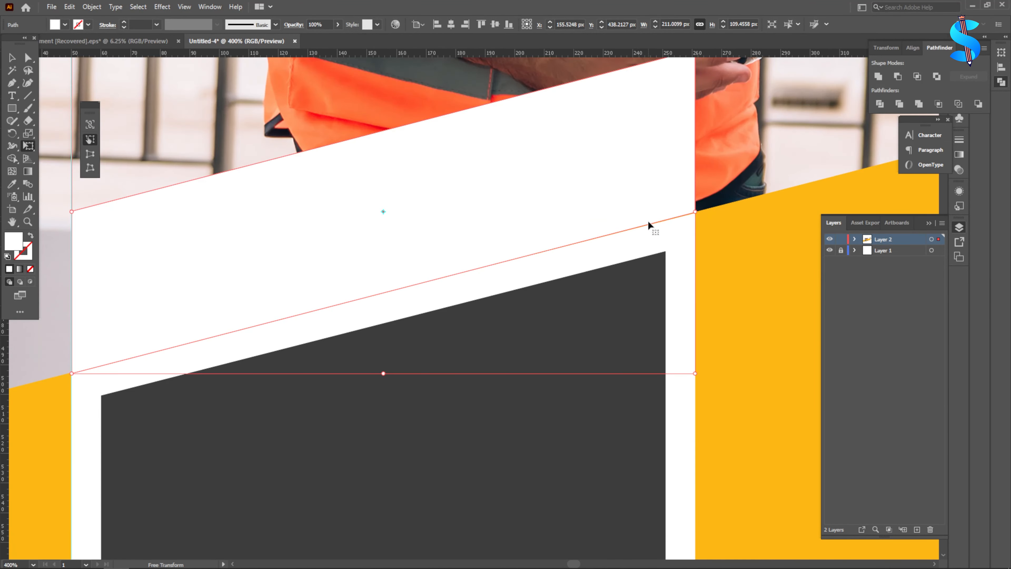
Recolour the white slanted shape above the frame yellow by sampling the large slanted band.
{"action": "left_click", "coordinate": [11, 59]}
{"action": "left_click", "coordinate": [179, 195]}
{"action": "left_click", "coordinate": [479, 227]}
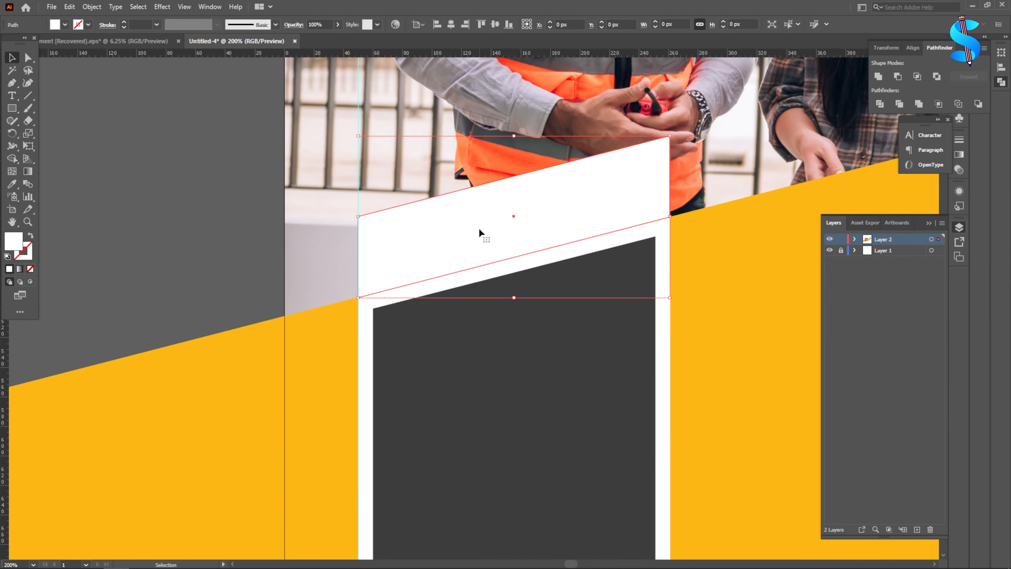
{"action": "left_click", "coordinate": [11, 184]}
{"action": "left_click", "coordinate": [748, 296]}
{"action": "left_click", "coordinate": [12, 59]}
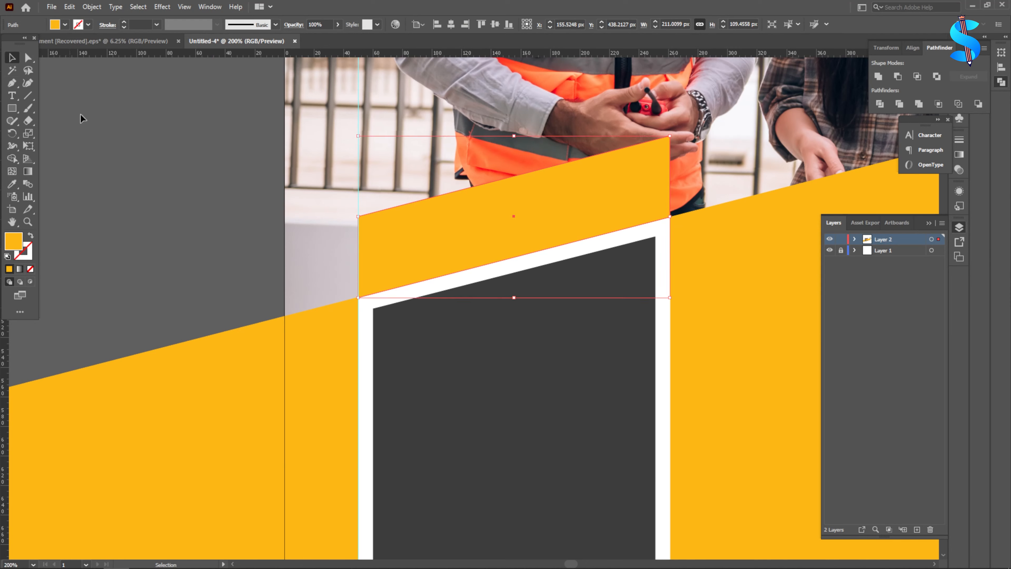
{"action": "left_click", "coordinate": [82, 117]}
Draw a triangular fold with the Pen tool, joining the yellow banner's upper right corner to the band's edge and the frame's upper right corner.
{"action": "scroll", "coordinate": [327, 212], "scroll_direction": "down", "scroll_amount": 1}
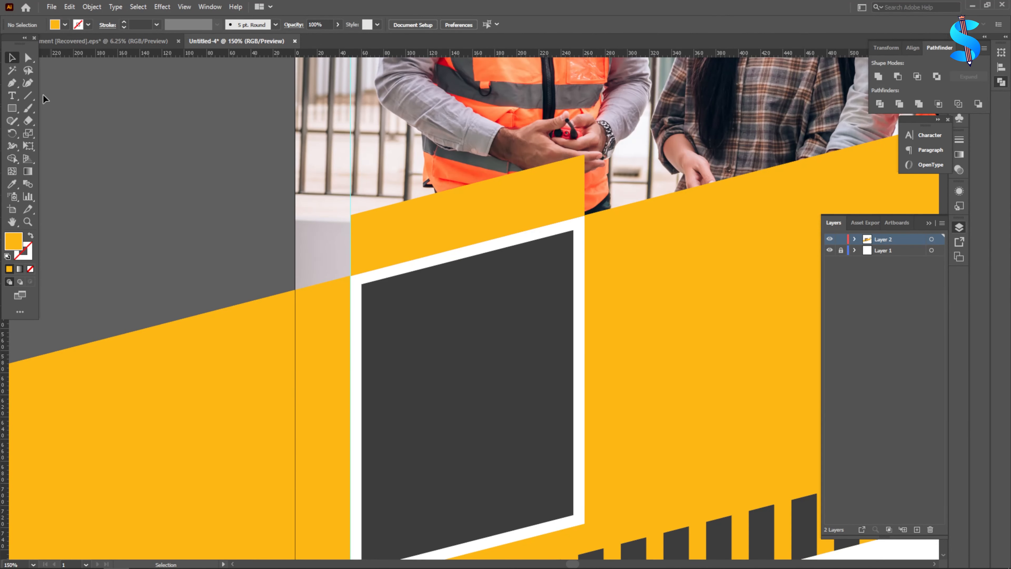
{"action": "scroll", "coordinate": [203, 176], "scroll_direction": "down", "scroll_amount": 1}
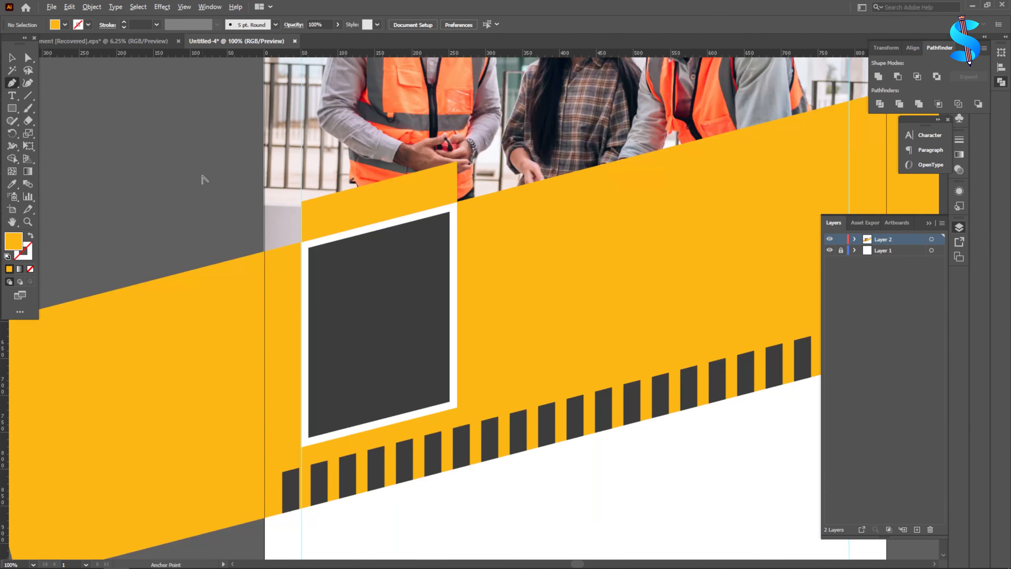
{"action": "scroll", "coordinate": [426, 154], "scroll_direction": "up", "scroll_amount": 2}
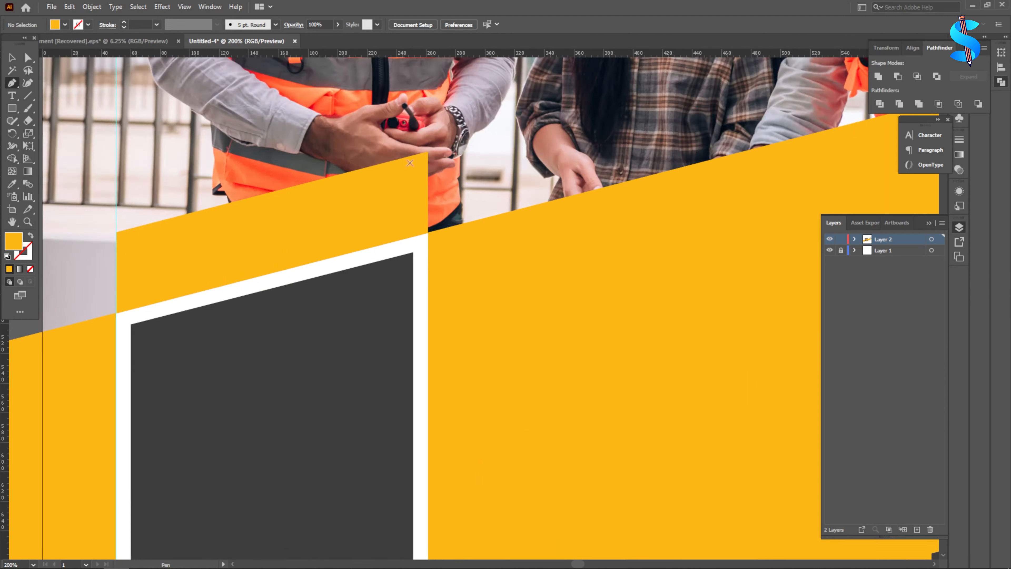
{"action": "left_click", "coordinate": [427, 153]}
{"action": "left_click", "coordinate": [500, 214]}
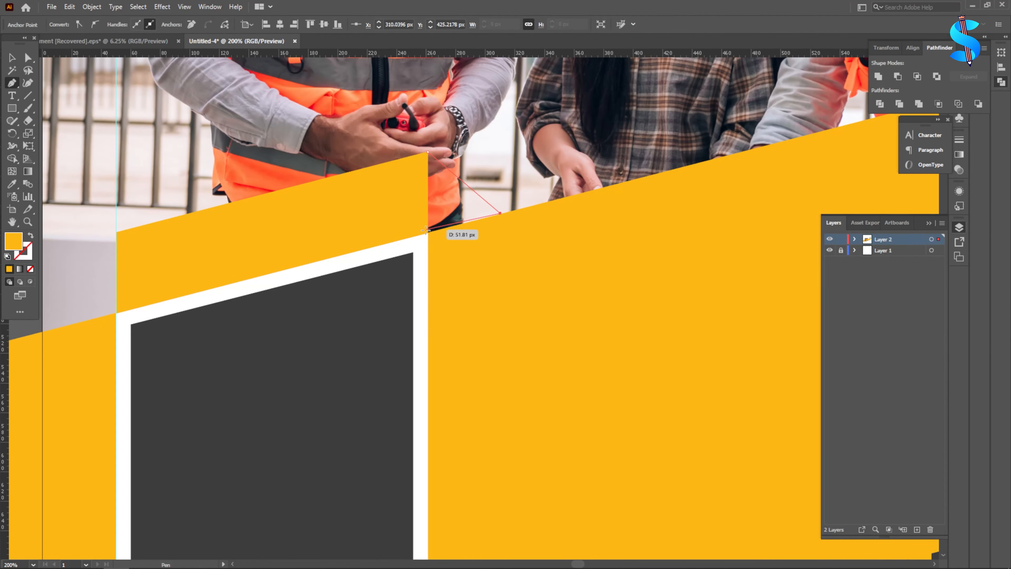
{"action": "left_click", "coordinate": [428, 233]}
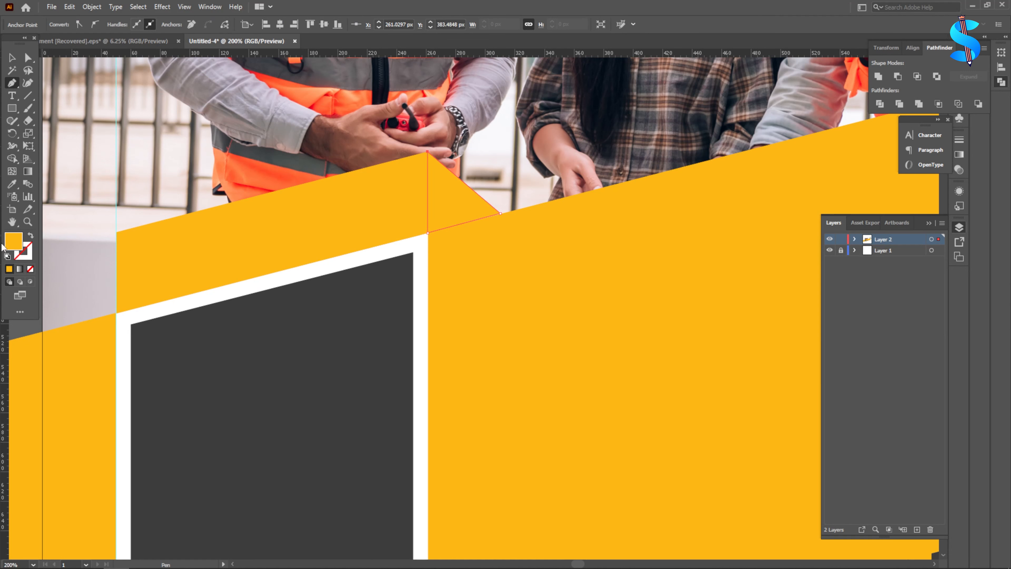
Fill the triangular fold with the darker yellow #DB960E.
{"action": "double_click", "coordinate": [10, 242]}
{"action": "left_click", "coordinate": [494, 226]}
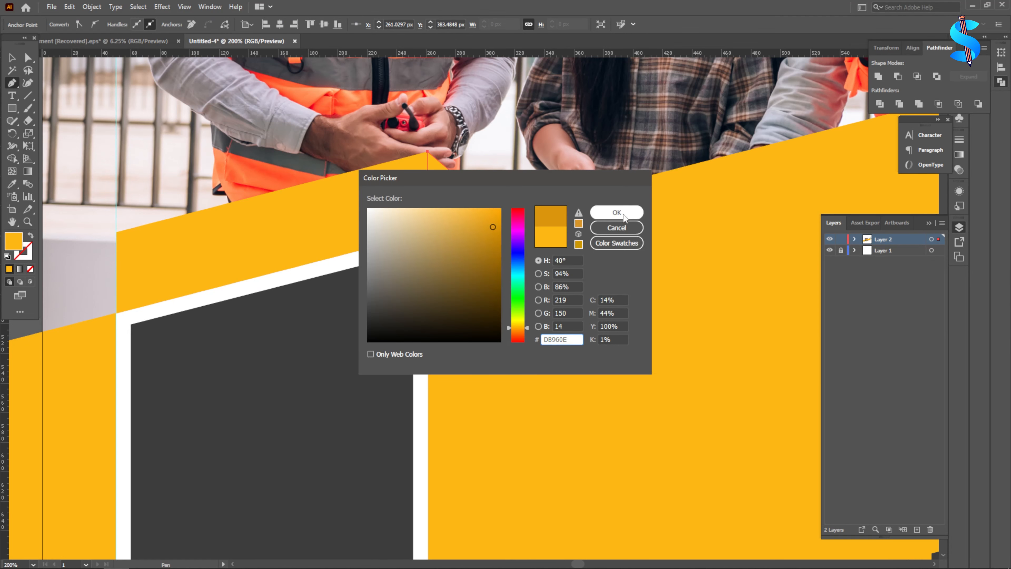
{"action": "left_click", "coordinate": [620, 213]}
{"action": "scroll", "coordinate": [592, 222], "scroll_direction": "down", "scroll_amount": 3}
{"action": "left_click", "coordinate": [12, 58]}
{"action": "left_click", "coordinate": [122, 117]}
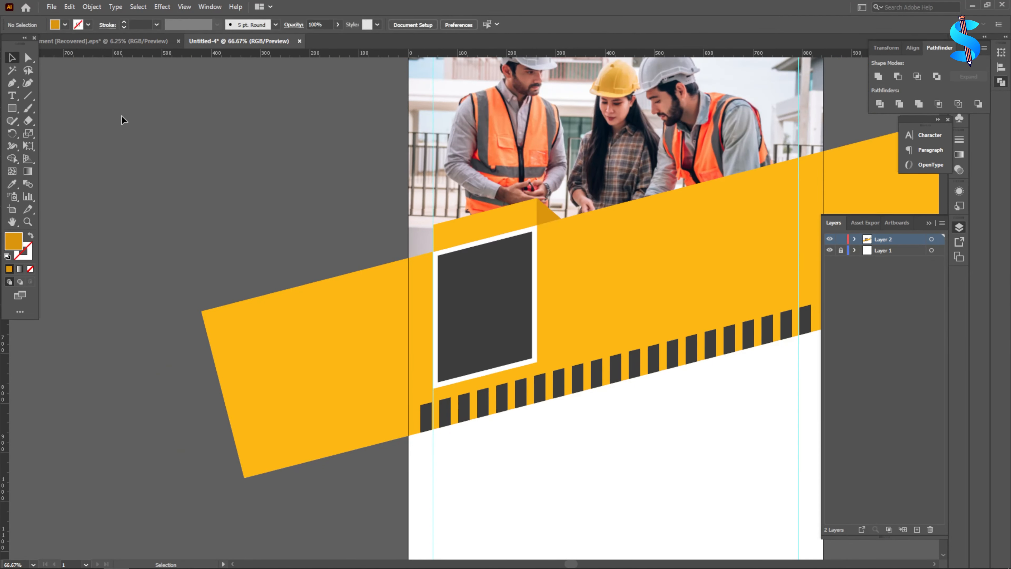
Move the construction-site photo behind the framed dark panel and enlarge it to about 499 × 332 px so it covers the panel.
{"action": "scroll", "coordinate": [406, 257], "scroll_direction": "down", "scroll_amount": 2}
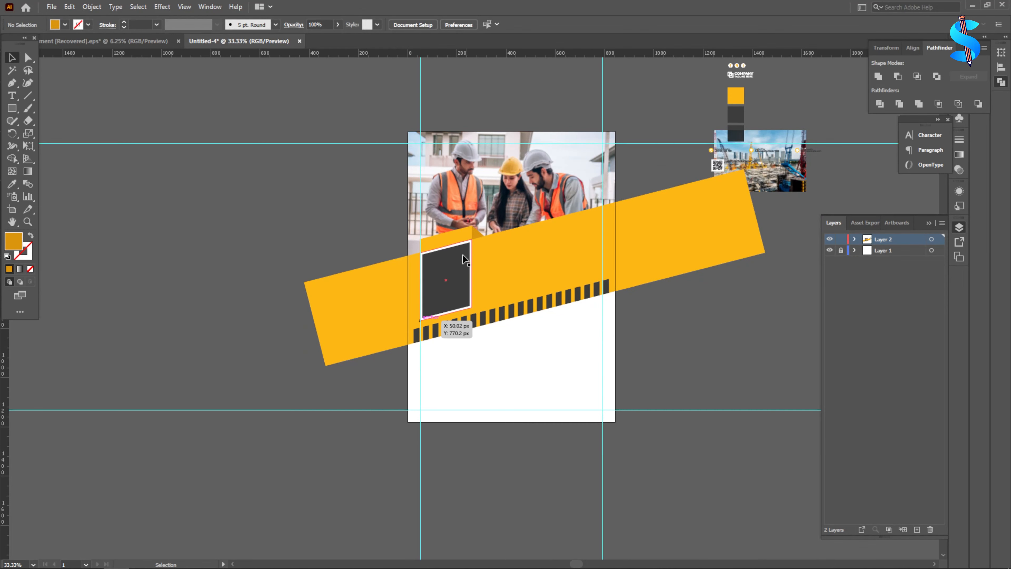
{"action": "scroll", "coordinate": [460, 254], "scroll_direction": "down", "scroll_amount": 1}
{"action": "left_click_drag", "start_coordinate": [709, 200], "coordinate": [199, 159]}
{"action": "scroll", "coordinate": [645, 364], "scroll_direction": "up", "scroll_amount": 3}
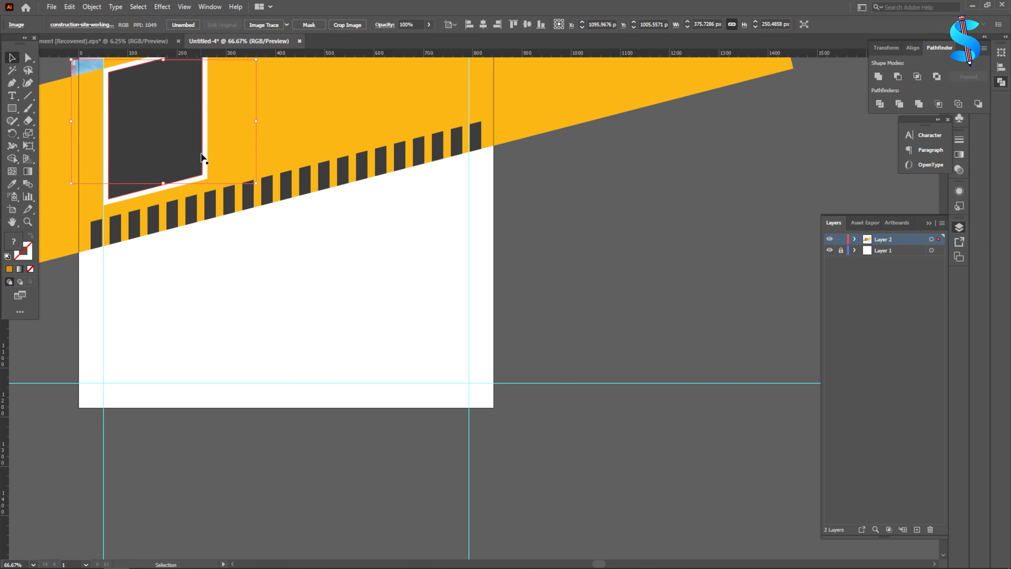
{"action": "scroll", "coordinate": [314, 163], "scroll_direction": "down", "scroll_amount": 2}
{"action": "scroll", "coordinate": [242, 113], "scroll_direction": "up", "scroll_amount": 2}
{"action": "left_click_drag", "start_coordinate": [259, 107], "coordinate": [260, 86]}
Clip the construction-site photo to the dark inner panel's shape with a clipping mask.
{"action": "left_click", "coordinate": [262, 168], "text": "shift"}
{"action": "right_click", "coordinate": [261, 165]}
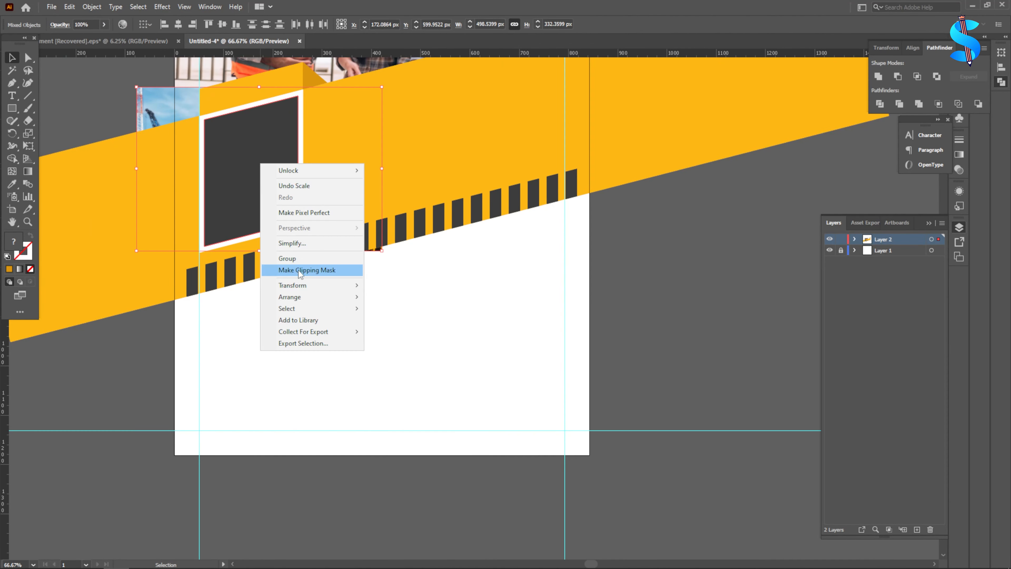
{"action": "left_click", "coordinate": [307, 269]}
{"action": "scroll", "coordinate": [451, 232], "scroll_direction": "down", "scroll_amount": 1}
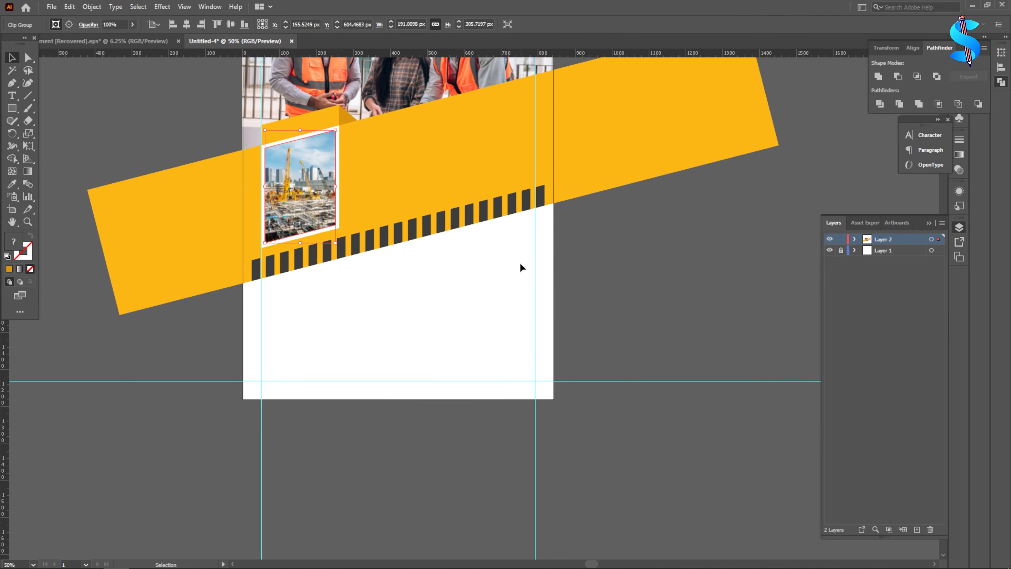
{"action": "left_click", "coordinate": [638, 269]}
Add the point text "TEXT HERE" on the yellow banner above the framed photo.
{"action": "scroll", "coordinate": [255, 187], "scroll_direction": "up", "scroll_amount": 2}
{"action": "scroll", "coordinate": [255, 186], "scroll_direction": "up", "scroll_amount": 3}
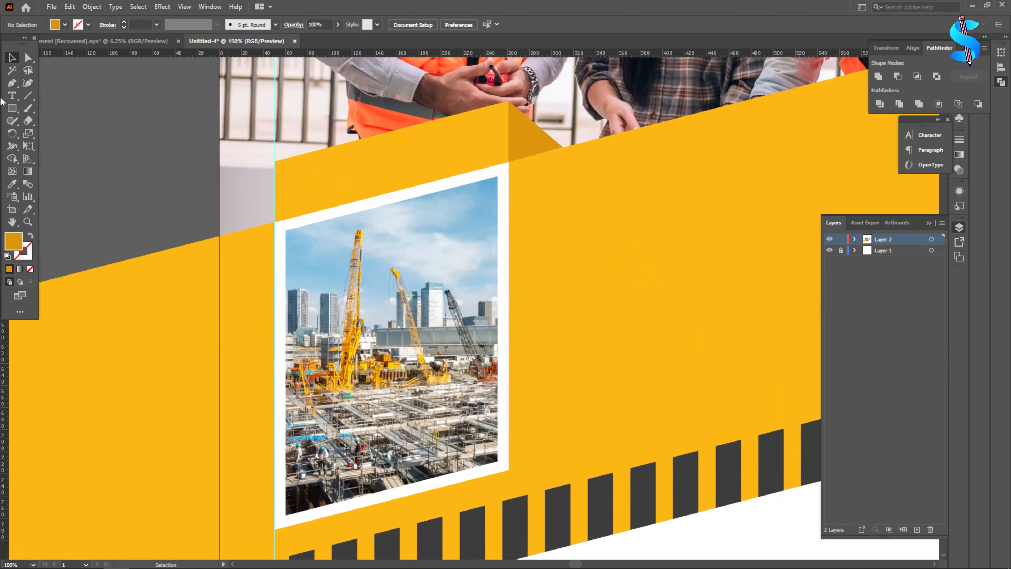
{"action": "left_click", "coordinate": [12, 96]}
{"action": "left_click", "coordinate": [351, 174]}
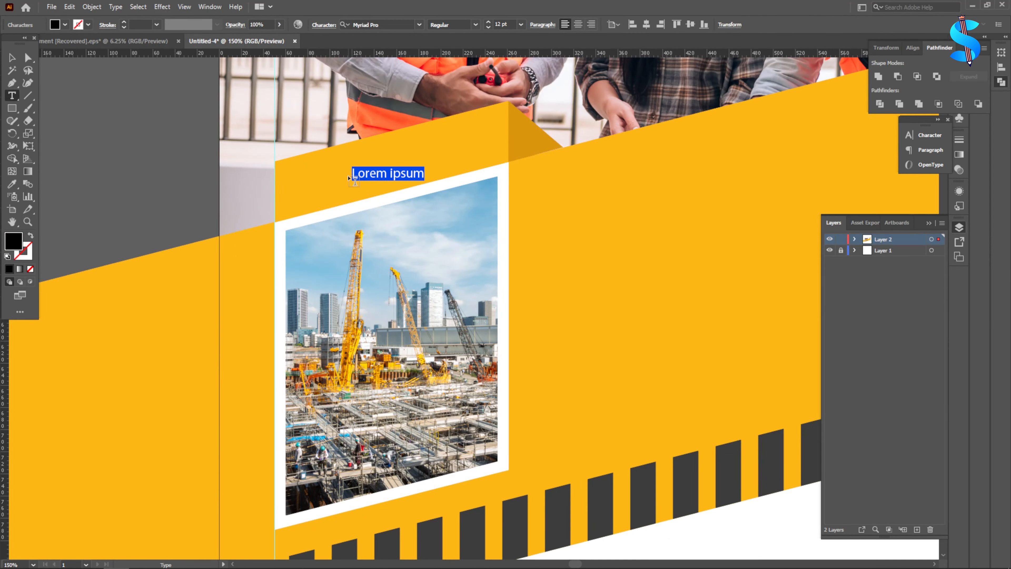
{"action": "type", "text": "TEXT HERE"}
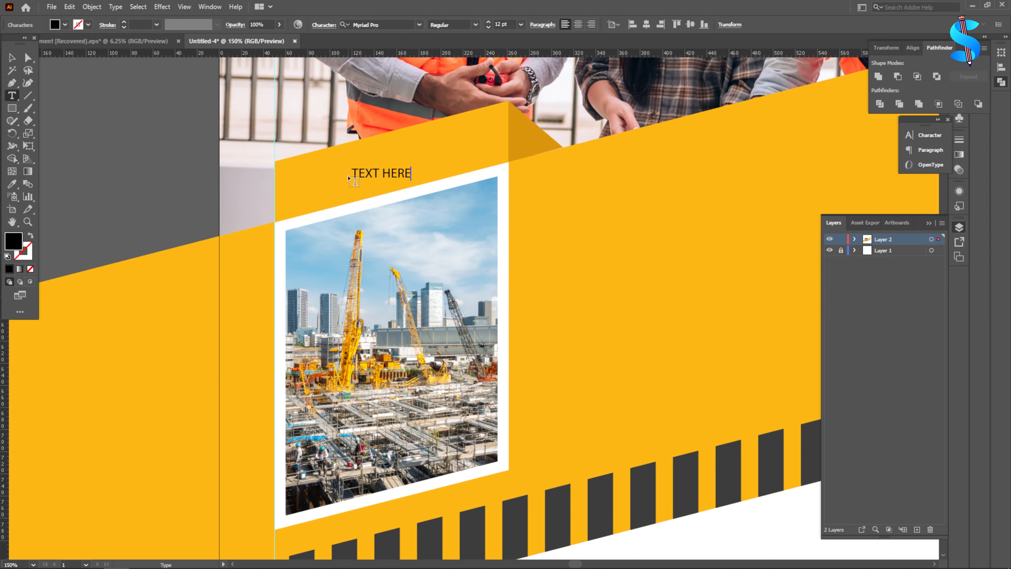
Set the text in Montserrat Bold and enlarge it to about 31.7 pt, starting near the banner's left edge.
{"action": "left_click", "coordinate": [11, 59]}
{"action": "left_click", "coordinate": [367, 24]}
{"action": "type", "text": "MONT"}
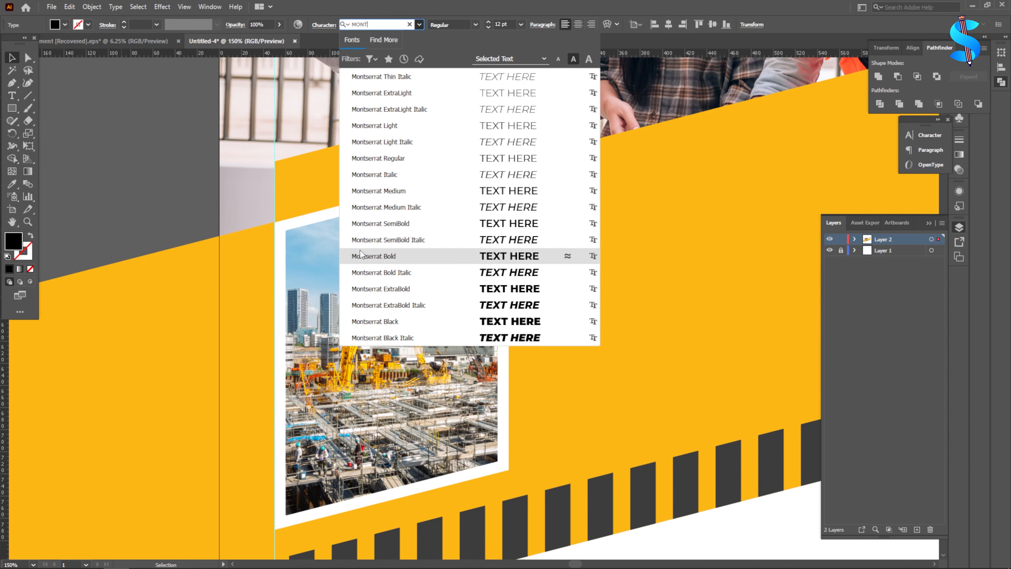
{"action": "left_click", "coordinate": [379, 256]}
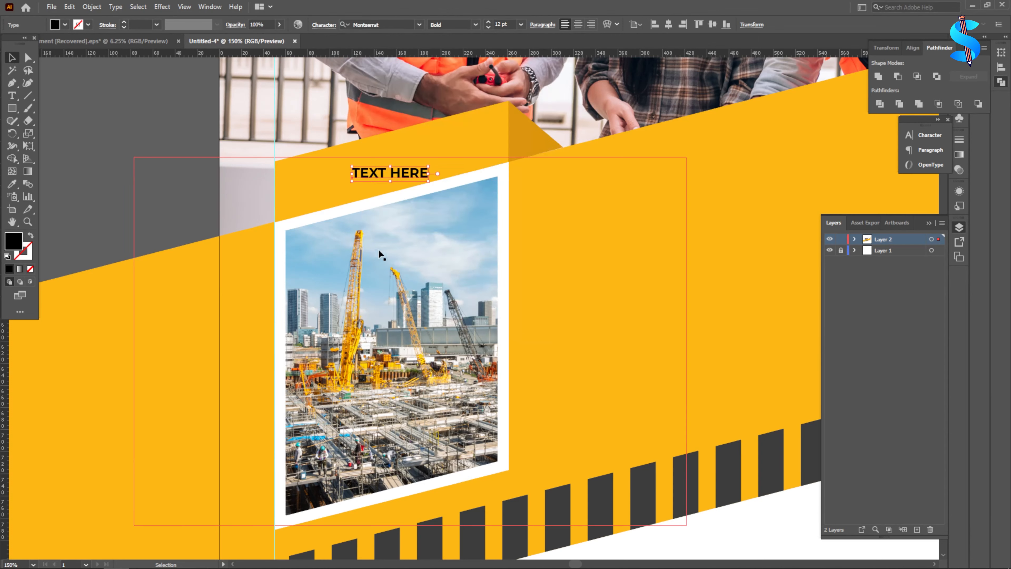
{"action": "left_click_drag", "start_coordinate": [442, 175], "coordinate": [494, 175]}
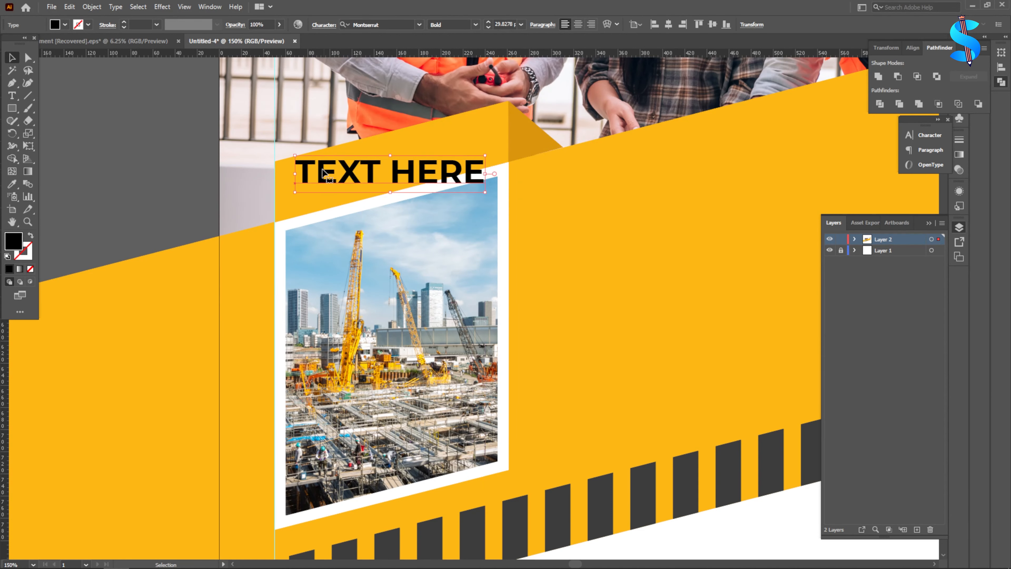
{"action": "left_click_drag", "start_coordinate": [326, 175], "coordinate": [321, 194]}
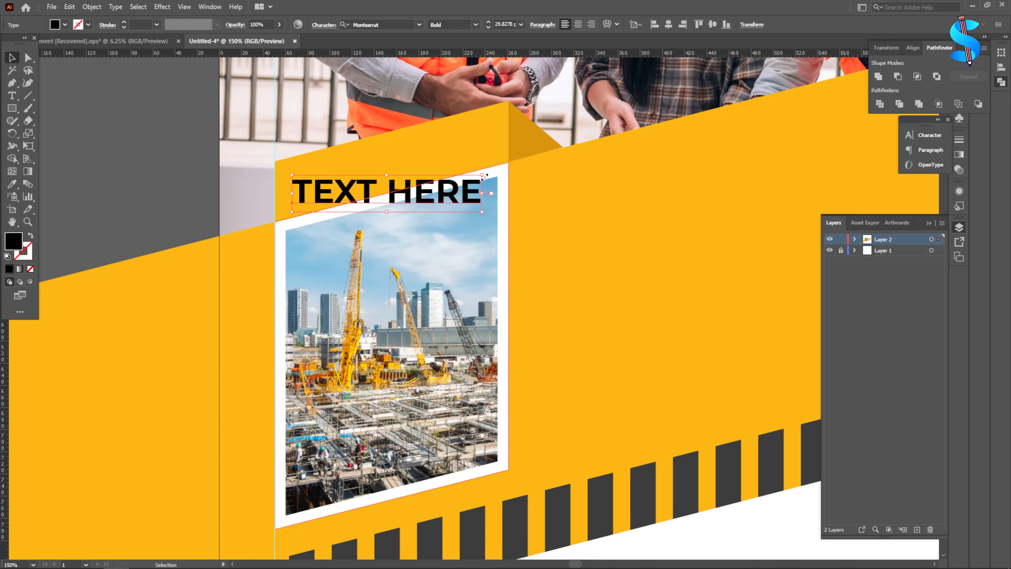
{"action": "left_click_drag", "start_coordinate": [495, 172], "coordinate": [494, 172]}
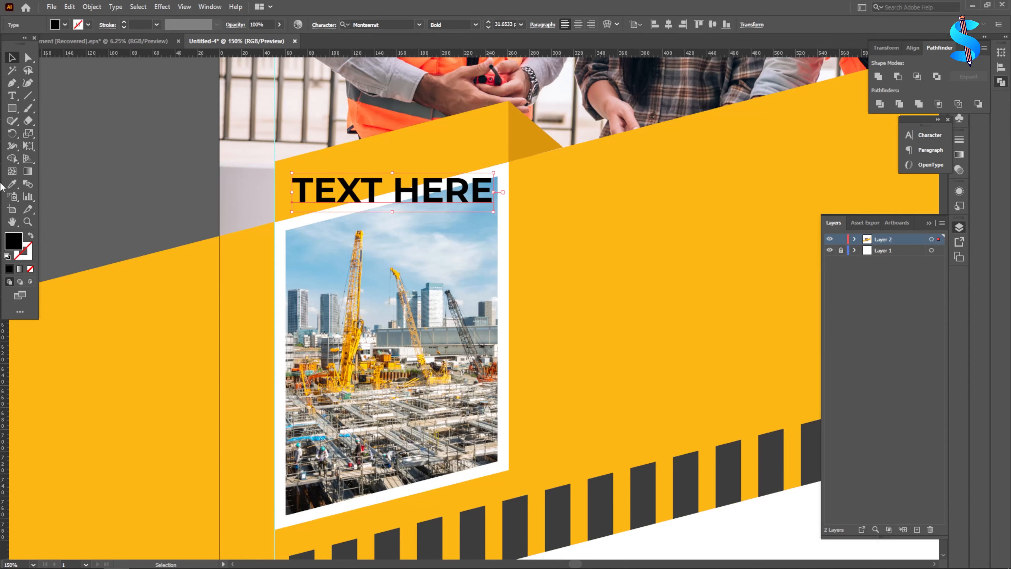
Recolour the text dark grey by sampling a hazard stripe and skew it with Free Transform to follow the banner's slope.
{"action": "key", "text": "i"}
{"action": "left_click", "coordinate": [600, 500]}
{"action": "left_click", "coordinate": [26, 147]}
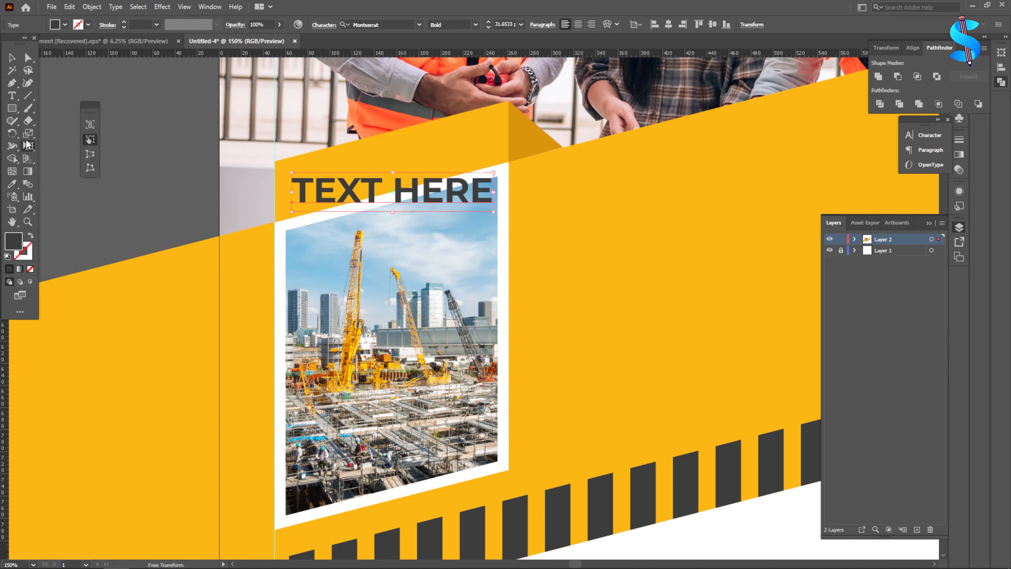
{"action": "left_click_drag", "start_coordinate": [494, 194], "coordinate": [486, 142]}
{"action": "key", "text": "v"}
{"action": "left_click", "coordinate": [167, 133]}
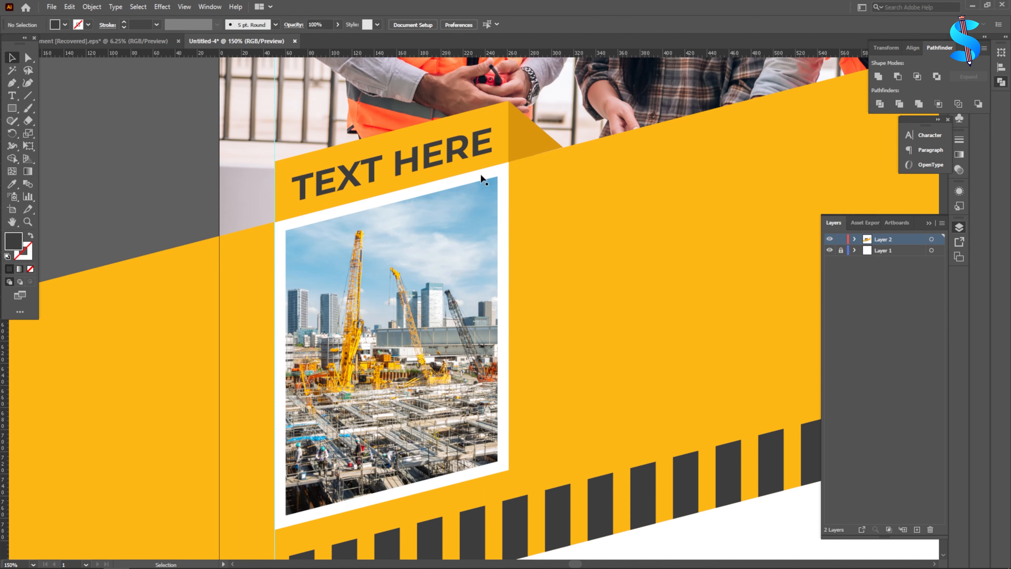
{"action": "left_click", "coordinate": [402, 159]}
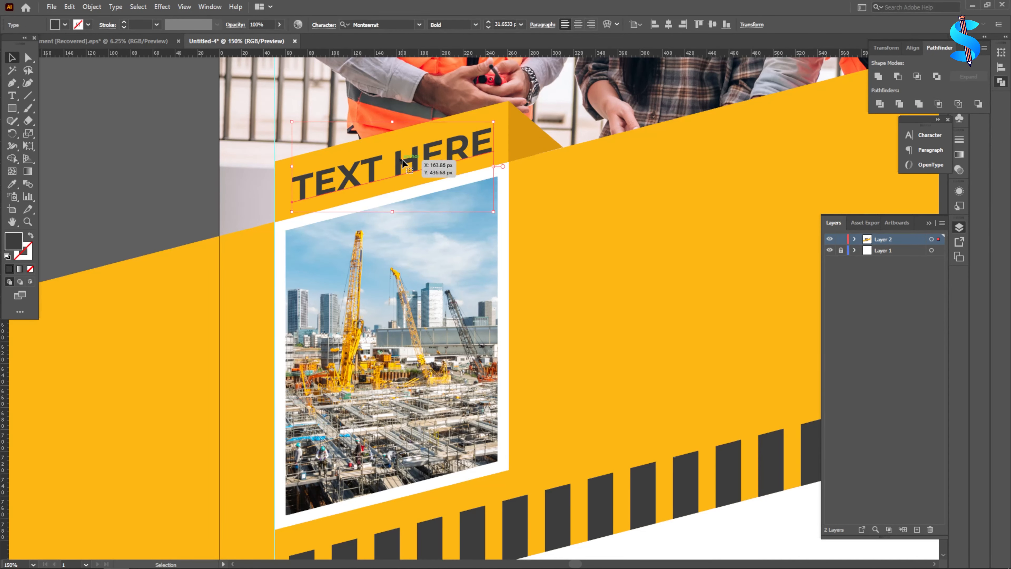
{"action": "left_click", "coordinate": [137, 158]}
Group the text, yellow banner, fold triangle, white frame and clipped photo into one card.
{"action": "scroll", "coordinate": [336, 215], "scroll_direction": "down", "scroll_amount": 3}
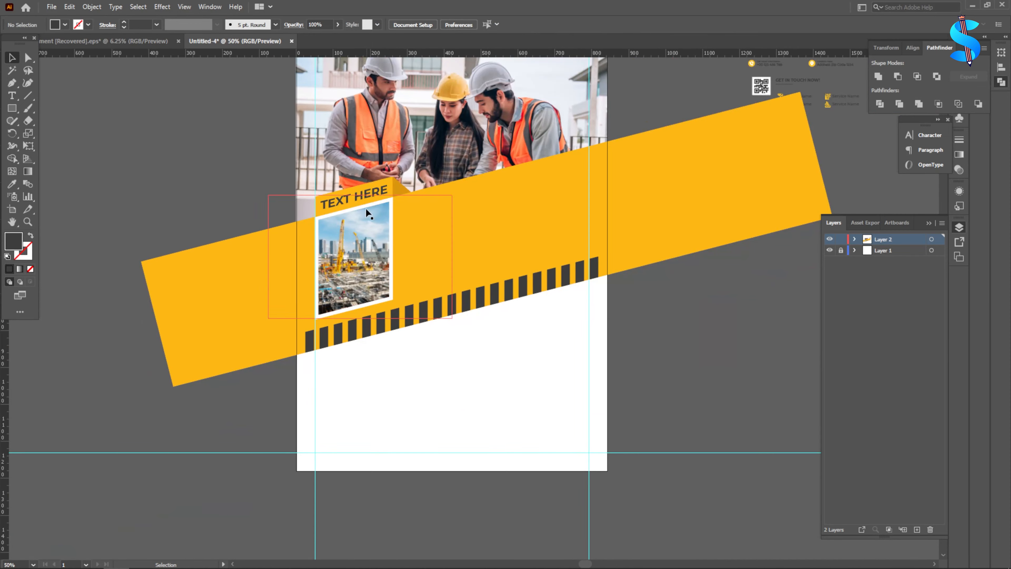
{"action": "scroll", "coordinate": [365, 208], "scroll_direction": "up", "scroll_amount": 4}
{"action": "left_click", "coordinate": [385, 186]}
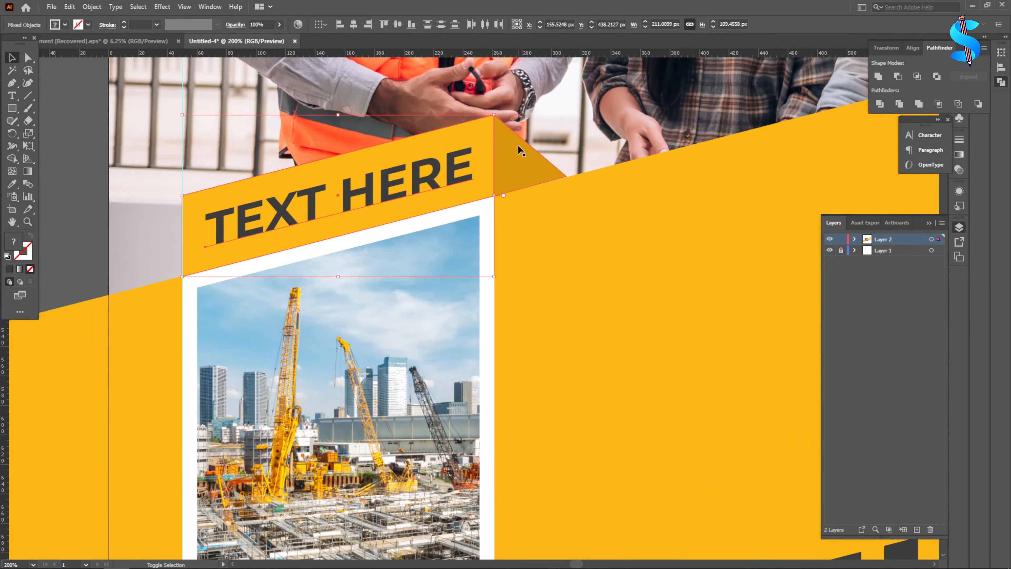
{"action": "left_click", "coordinate": [492, 233], "text": "shift"}
{"action": "scroll", "coordinate": [436, 309], "scroll_direction": "down", "scroll_amount": 3}
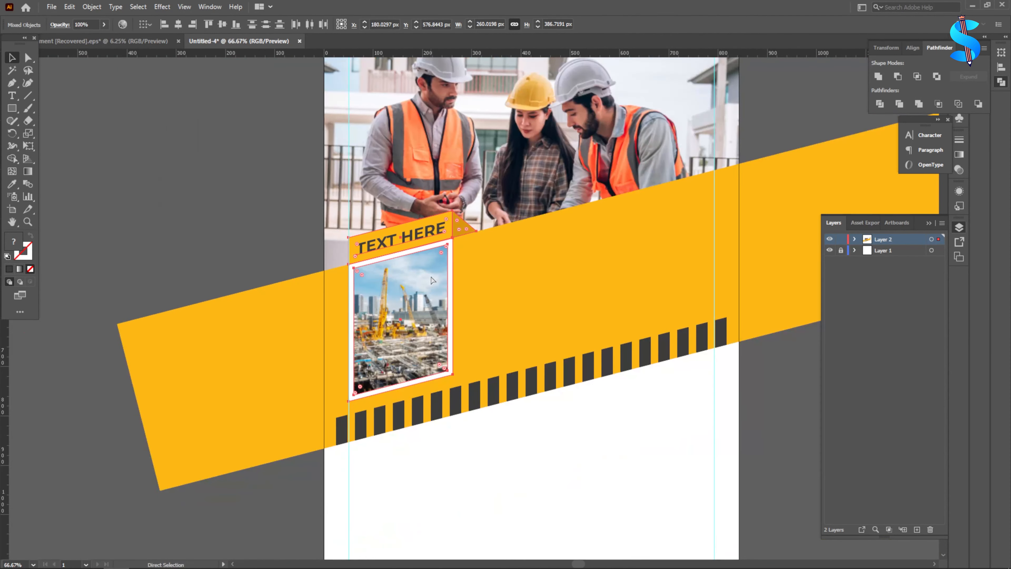
{"action": "key", "text": "ctrl+g"}
Duplicate the photo card twice along the band, placing one copy against the right margin guide and the other midway between.
{"action": "scroll", "coordinate": [405, 271], "scroll_direction": "down", "scroll_amount": 2}
{"action": "left_click_drag", "start_coordinate": [384, 264], "coordinate": [525, 228]}
{"action": "scroll", "coordinate": [580, 147], "scroll_direction": "up", "scroll_amount": 4}
{"action": "scroll", "coordinate": [746, 125], "scroll_direction": "up", "scroll_amount": 3}
{"action": "left_click_drag", "start_coordinate": [678, 149], "coordinate": [639, 144]}
{"action": "scroll", "coordinate": [640, 144], "scroll_direction": "down", "scroll_amount": 8}
{"action": "left_click_drag", "start_coordinate": [437, 289], "coordinate": [419, 247]}
{"action": "scroll", "coordinate": [531, 216], "scroll_direction": "up", "scroll_amount": 7}
{"action": "scroll", "coordinate": [585, 211], "scroll_direction": "down", "scroll_amount": 7}
{"action": "scroll", "coordinate": [442, 239], "scroll_direction": "up", "scroll_amount": 2}
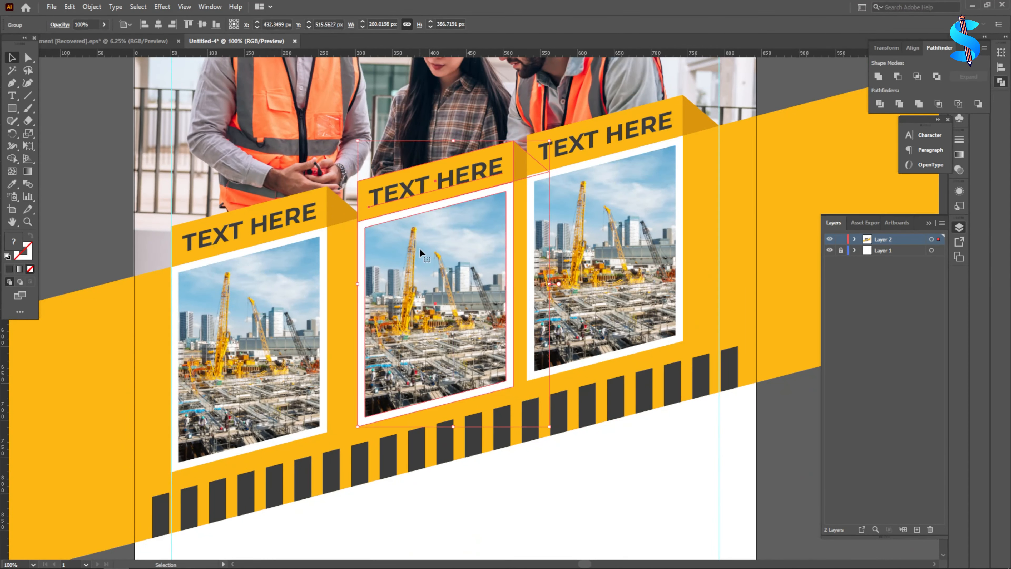
Delete the two duplicate photo cards from the band.
{"action": "key", "text": "Delete"}
{"action": "left_click", "coordinate": [583, 246]}
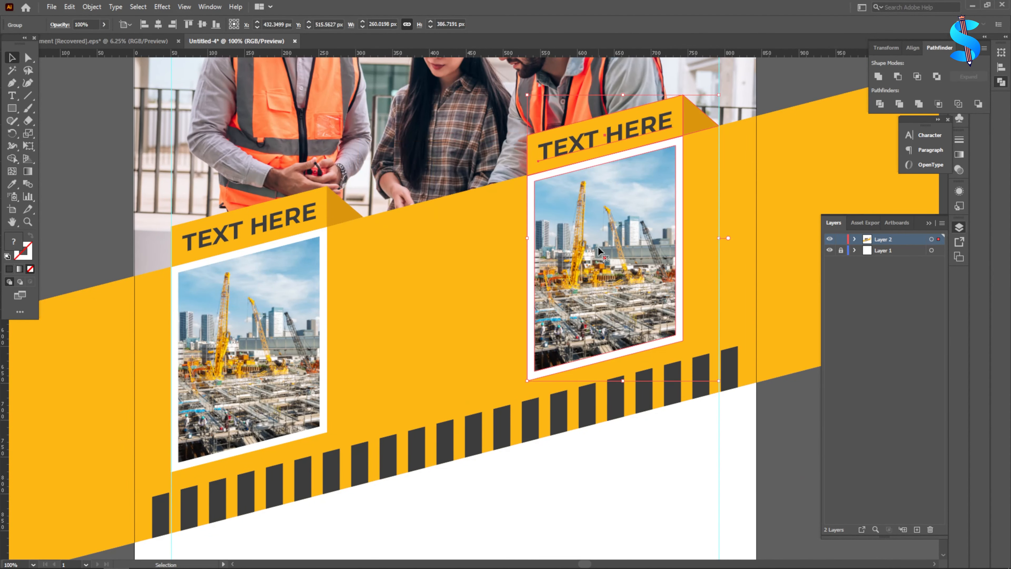
{"action": "key", "text": "Delete"}
Scale the remaining photo card down to about 236 × 351 px and move it down until its fold meets the band's edge.
{"action": "left_click", "coordinate": [279, 292]}
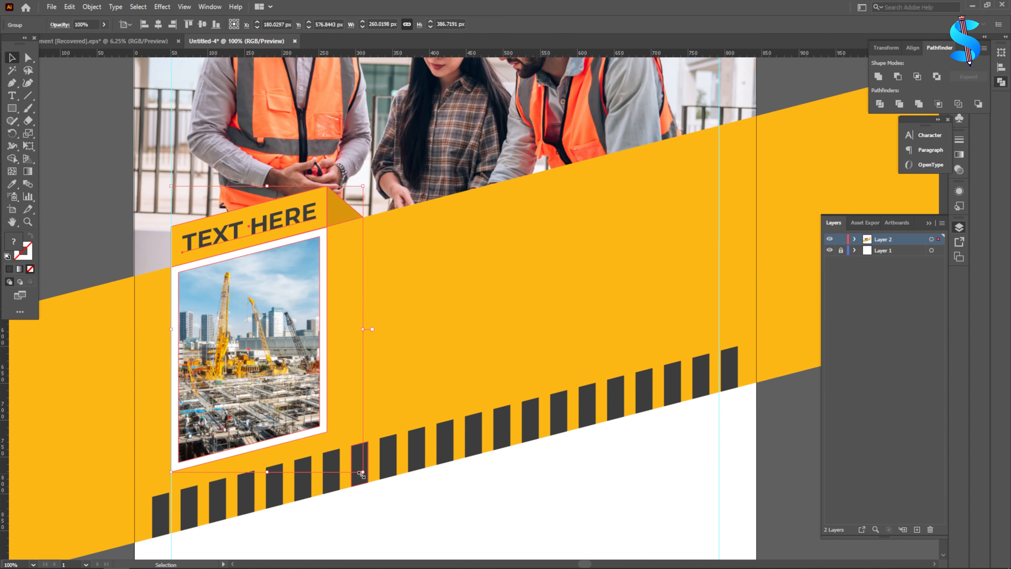
{"action": "left_click_drag", "start_coordinate": [362, 473], "coordinate": [353, 466]}
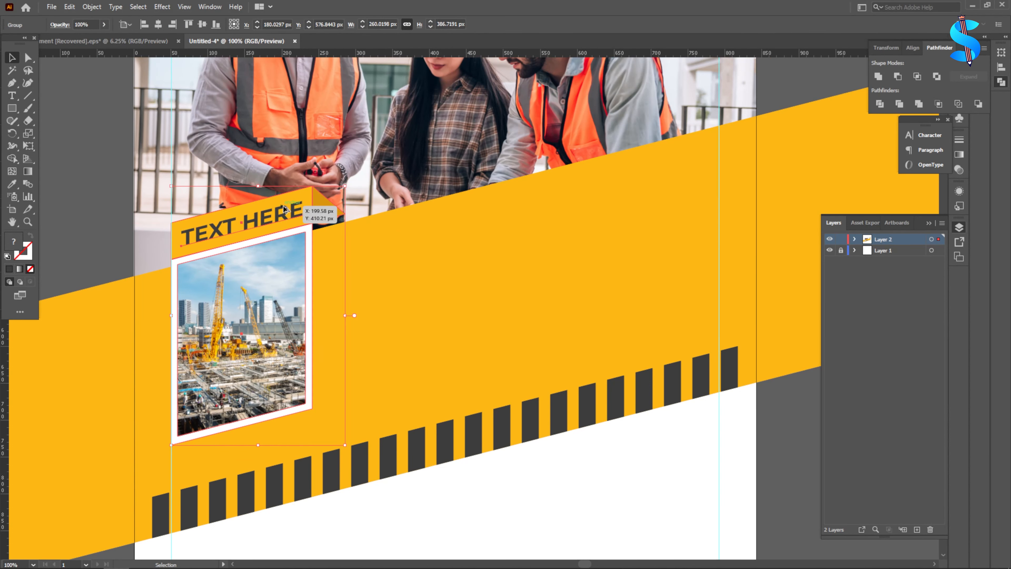
{"action": "scroll", "coordinate": [330, 211], "scroll_direction": "up", "scroll_amount": 3}
{"action": "left_click_drag", "start_coordinate": [329, 216], "coordinate": [329, 241]}
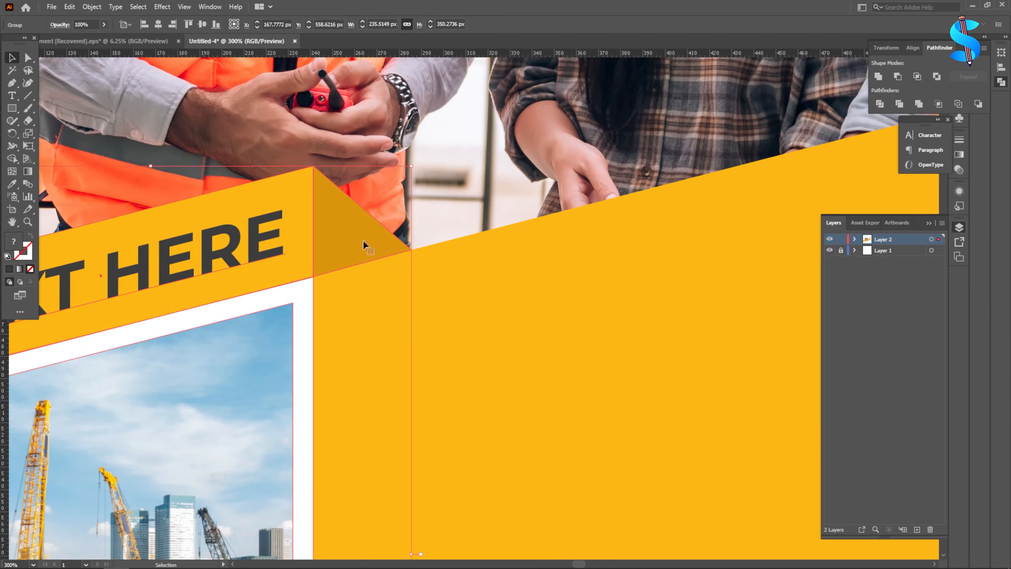
Duplicate the photo card twice along the band at even spacing, aligning the last copy's fold with the right margin guide.
{"action": "key", "text": "ctrl+0"}
{"action": "scroll", "coordinate": [400, 284], "scroll_direction": "up", "scroll_amount": 4}
{"action": "scroll", "coordinate": [313, 283], "scroll_direction": "down", "scroll_amount": 4}
{"action": "left_click_drag", "start_coordinate": [367, 317], "coordinate": [491, 286]}
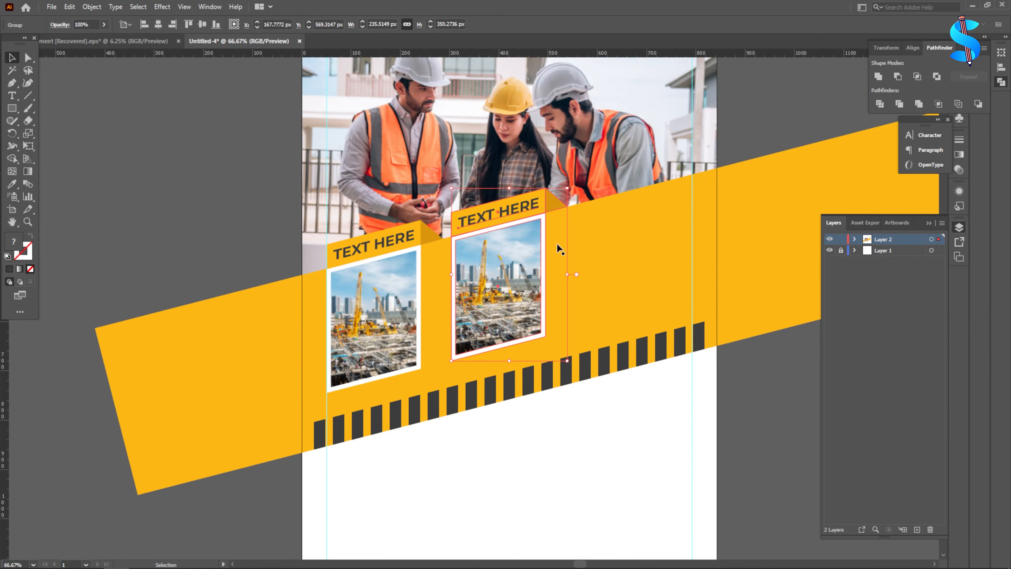
{"action": "scroll", "coordinate": [576, 199], "scroll_direction": "up", "scroll_amount": 4}
{"action": "scroll", "coordinate": [574, 199], "scroll_direction": "down", "scroll_amount": 4}
{"action": "left_click_drag", "start_coordinate": [404, 301], "coordinate": [536, 266]}
{"action": "scroll", "coordinate": [593, 251], "scroll_direction": "up", "scroll_amount": 6}
{"action": "left_click_drag", "start_coordinate": [593, 251], "coordinate": [573, 257]}
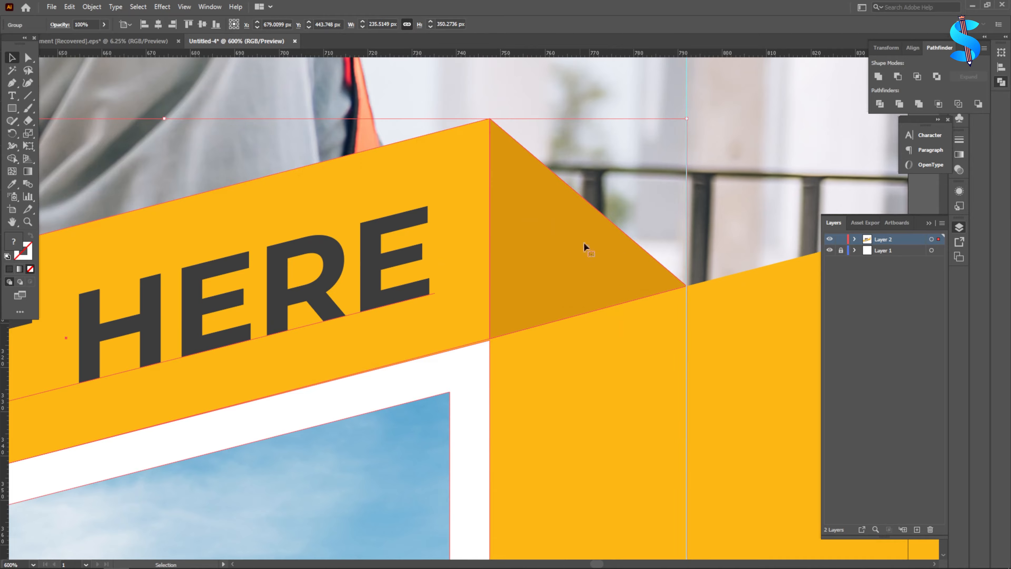
{"action": "scroll", "coordinate": [584, 241], "scroll_direction": "down", "scroll_amount": 6}
{"action": "scroll", "coordinate": [598, 229], "scroll_direction": "down", "scroll_amount": 3}
{"action": "left_click", "coordinate": [680, 334]}
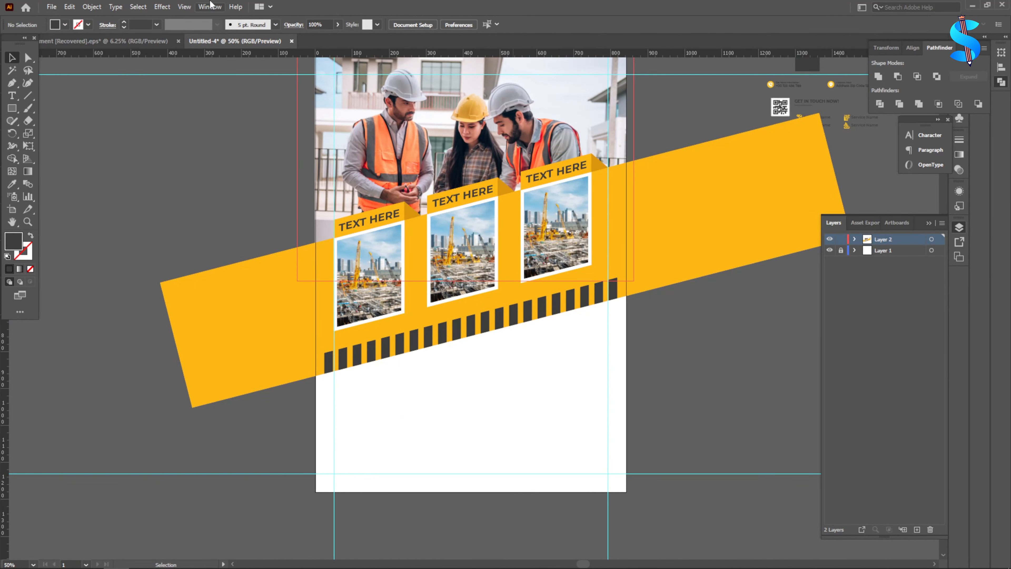
Draw a dark rectangle about 842 × 590 px over the upper part of the flyer, spanning its full width.
{"action": "scroll", "coordinate": [453, 289], "scroll_direction": "up", "scroll_amount": 2}
{"action": "scroll", "coordinate": [454, 289], "scroll_direction": "down", "scroll_amount": 1}
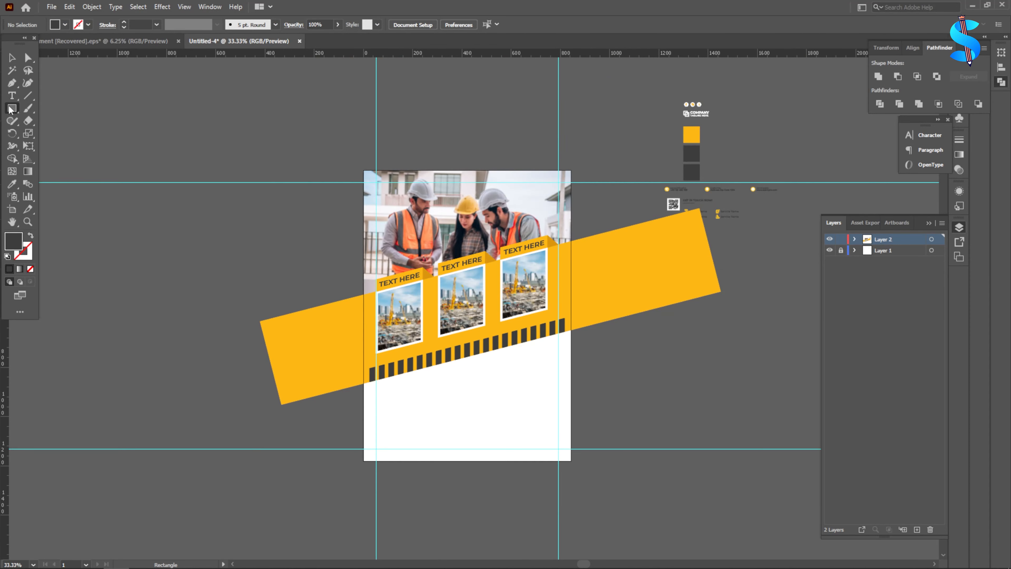
{"action": "left_click_drag", "start_coordinate": [363, 170], "coordinate": [569, 315]}
{"action": "key", "text": "v"}
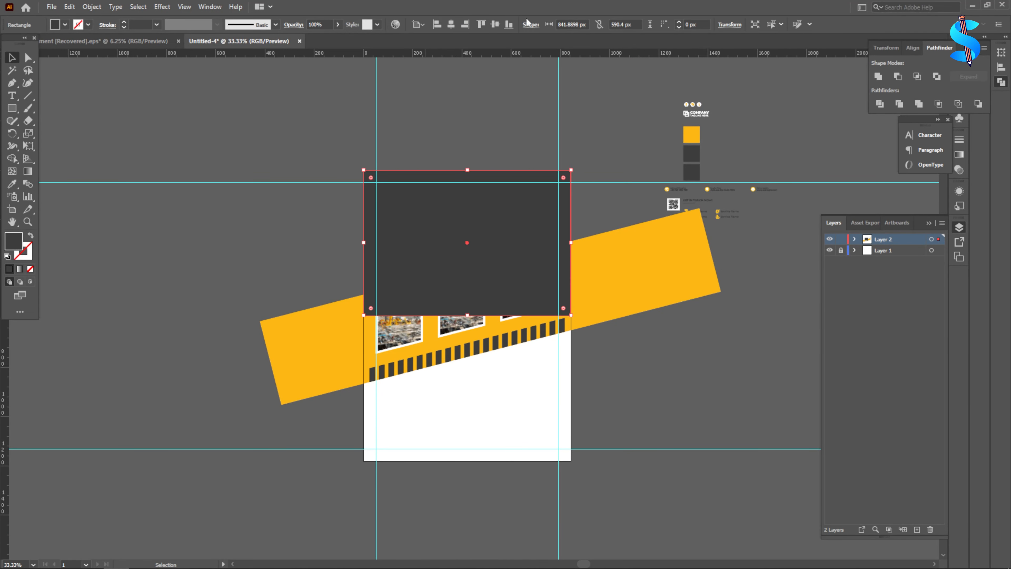
Apply the lowest dark swatch's transparent look to the rectangle and arrange it behind the band and cards, over the workers photo.
{"action": "left_click", "coordinate": [9, 184]}
{"action": "left_click", "coordinate": [694, 171]}
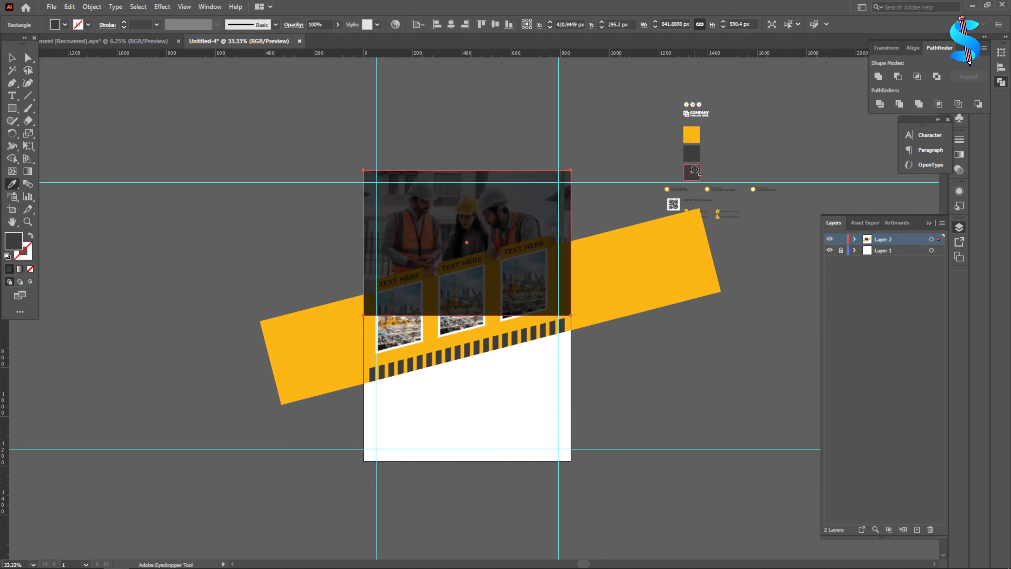
{"action": "left_click", "coordinate": [11, 58]}
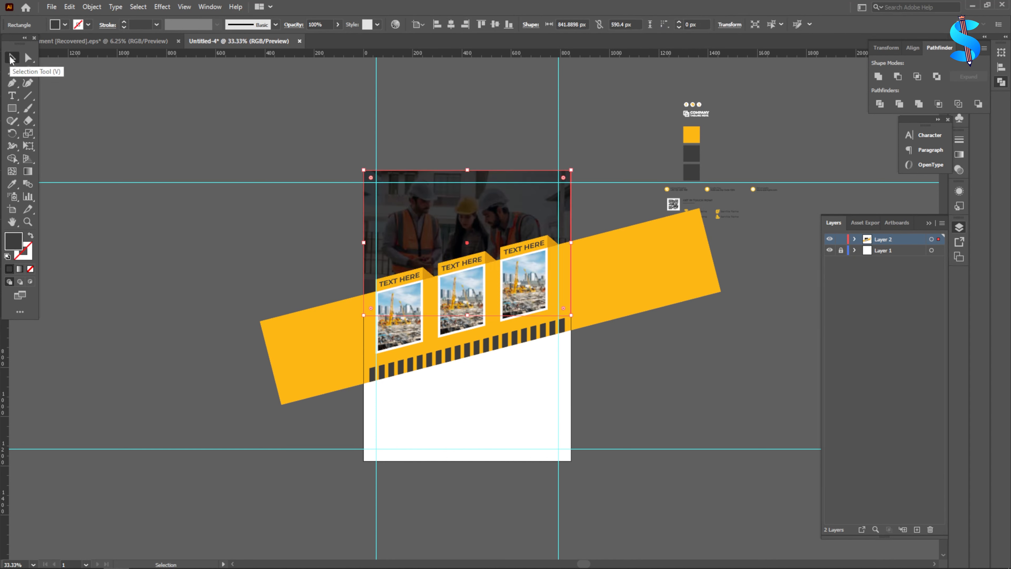
{"action": "scroll", "coordinate": [167, 155], "scroll_direction": "down", "scroll_amount": 2}
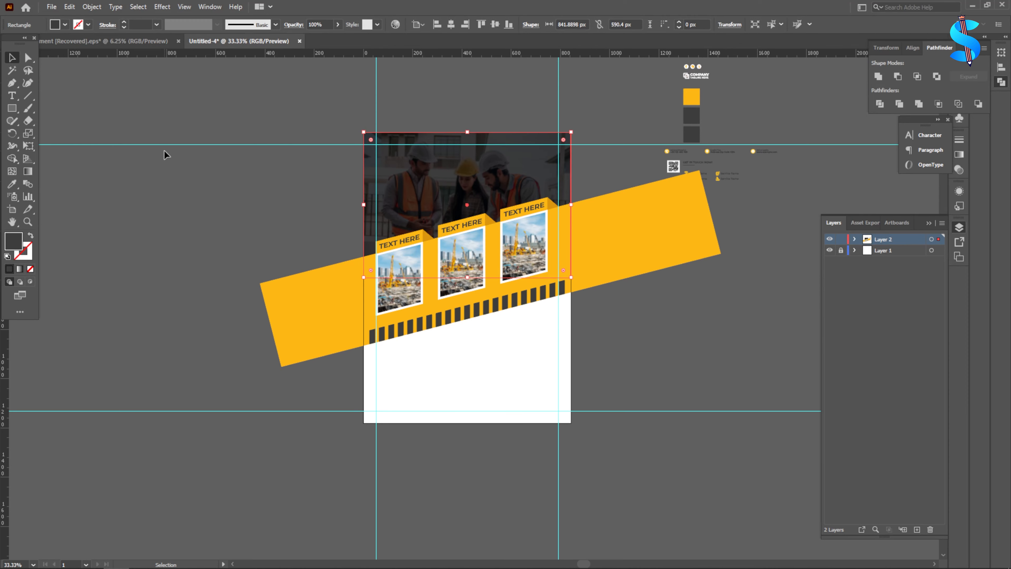
{"action": "left_click", "coordinate": [628, 306]}
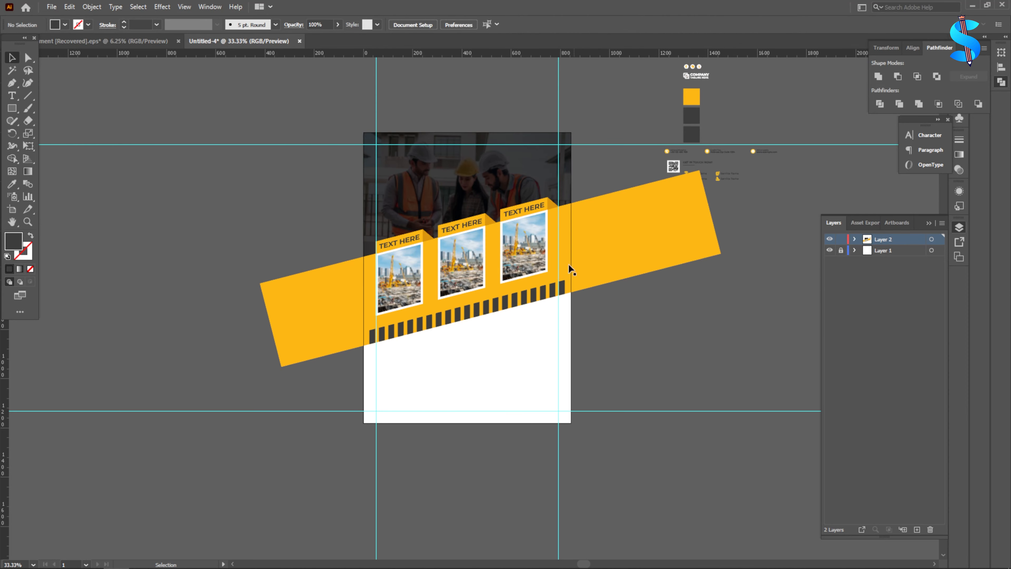
{"action": "left_click", "coordinate": [521, 253]}
{"action": "left_click", "coordinate": [470, 258], "text": "shift"}
{"action": "left_click", "coordinate": [408, 266], "text": "shift"}
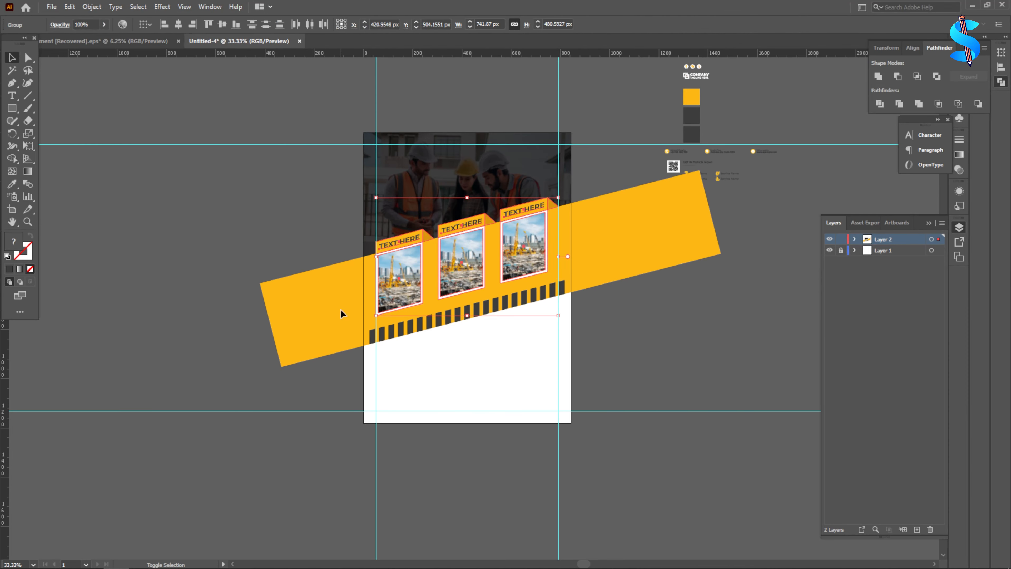
{"action": "left_click", "coordinate": [401, 334], "text": "shift"}
{"action": "scroll", "coordinate": [535, 243], "scroll_direction": "up", "scroll_amount": 1}
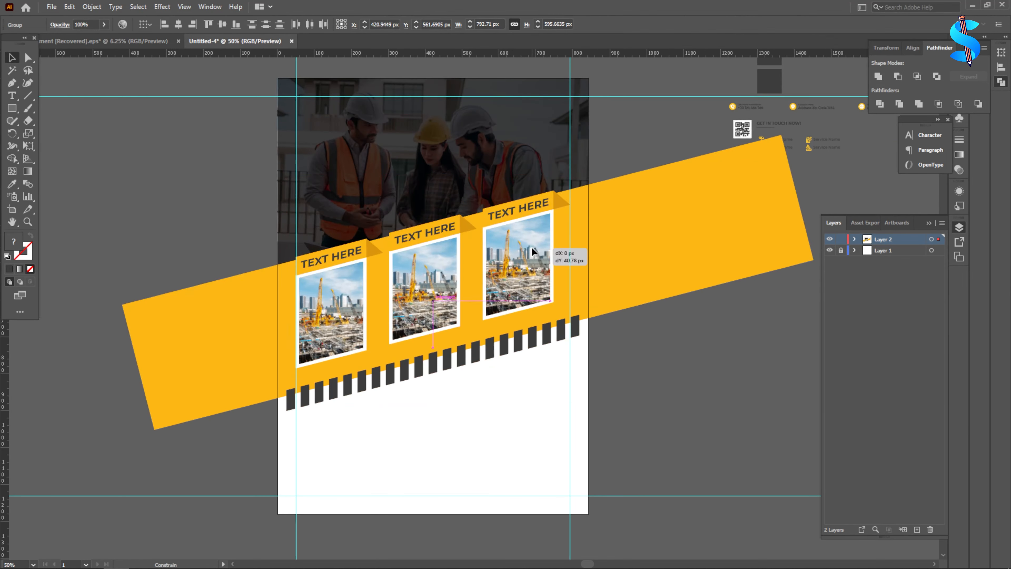
{"action": "left_click_drag", "start_coordinate": [534, 250], "coordinate": [533, 236]}
{"action": "key", "text": "v"}
{"action": "left_click", "coordinate": [581, 270]}
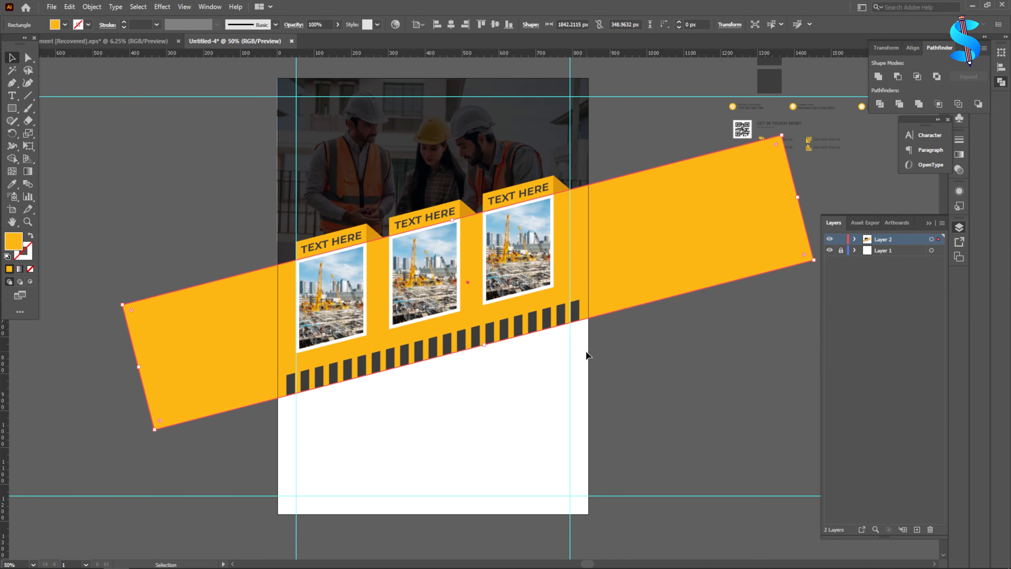
{"action": "left_click", "coordinate": [651, 84]}
Lock the dark overlay and move the yellow band, stripes and three cards down slightly together.
{"action": "left_click", "coordinate": [483, 84]}
{"action": "key", "text": "ctrl+2"}
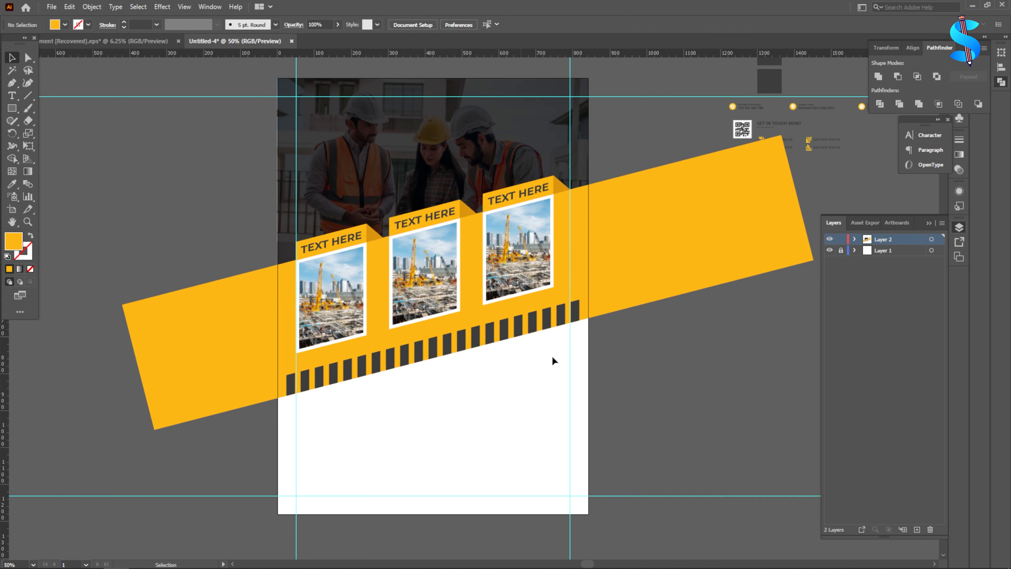
{"action": "left_click_drag", "start_coordinate": [678, 413], "coordinate": [251, 230]}
{"action": "left_click_drag", "start_coordinate": [439, 216], "coordinate": [438, 229]}
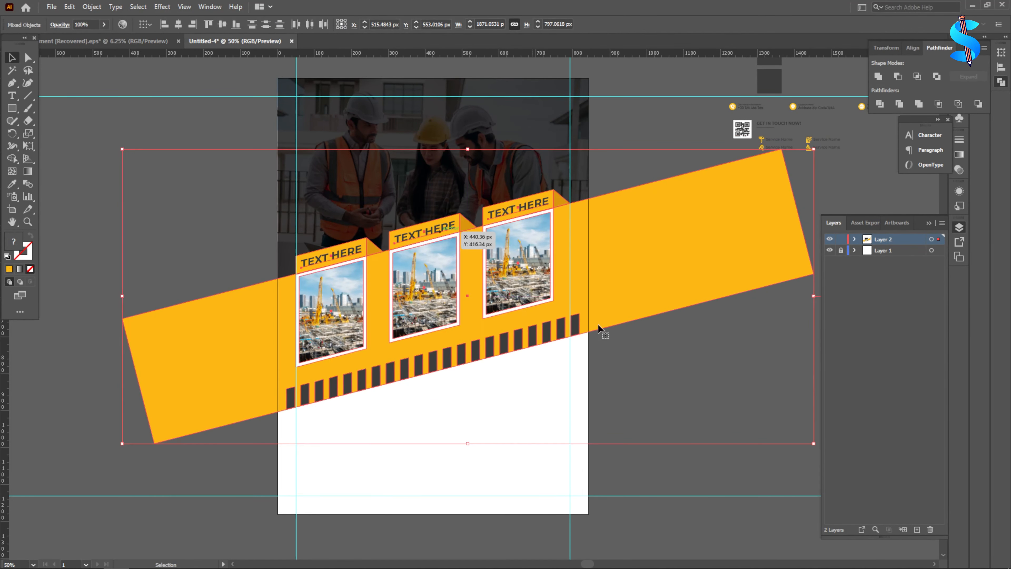
{"action": "left_click", "coordinate": [602, 333]}
Add the text "WE BUILD YOUR" over the darkened photo and color it white from the page background.
{"action": "scroll", "coordinate": [346, 227], "scroll_direction": "up", "scroll_amount": 3}
{"action": "key", "text": "t"}
{"action": "scroll", "coordinate": [334, 181], "scroll_direction": "up", "scroll_amount": 2}
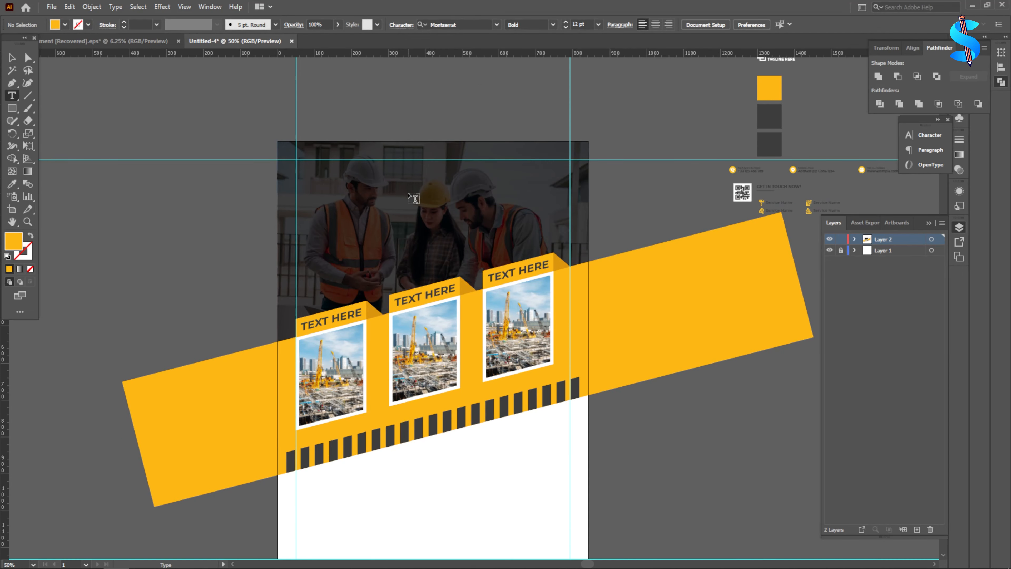
{"action": "left_click", "coordinate": [362, 217]}
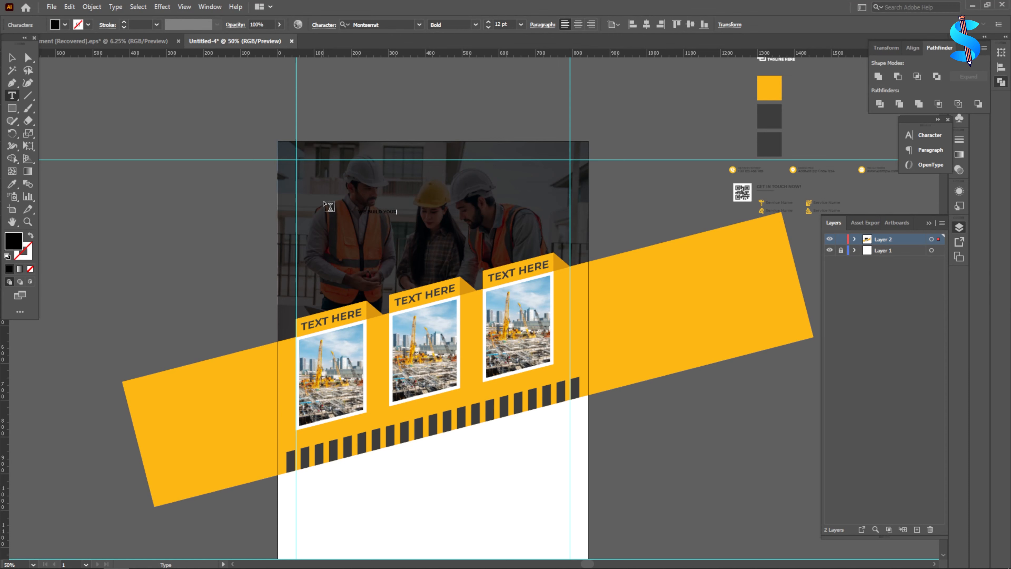
{"action": "left_click", "coordinate": [11, 58]}
{"action": "left_click", "coordinate": [12, 184]}
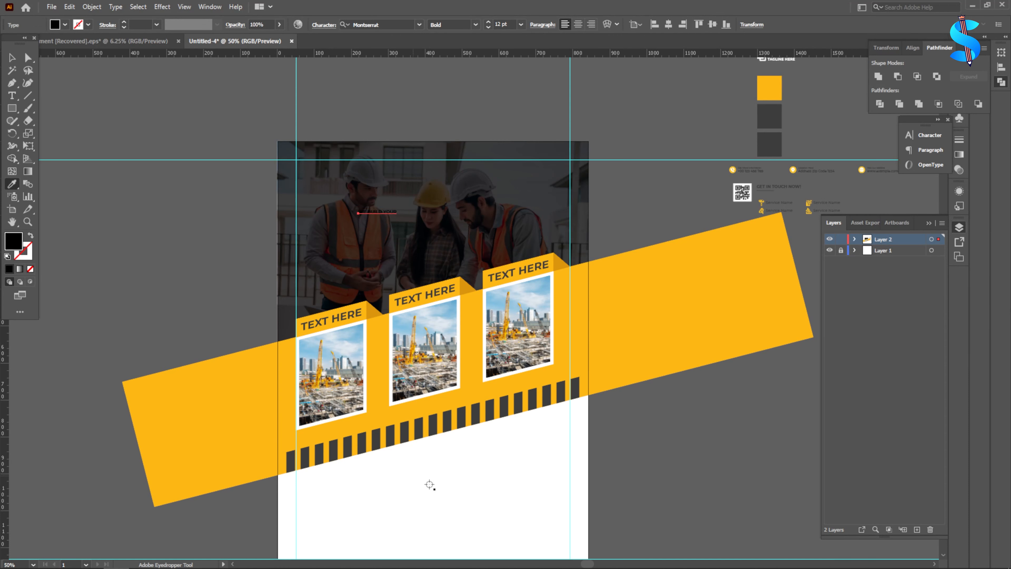
{"action": "left_click", "coordinate": [13, 57]}
{"action": "scroll", "coordinate": [417, 222], "scroll_direction": "up", "scroll_amount": 3}
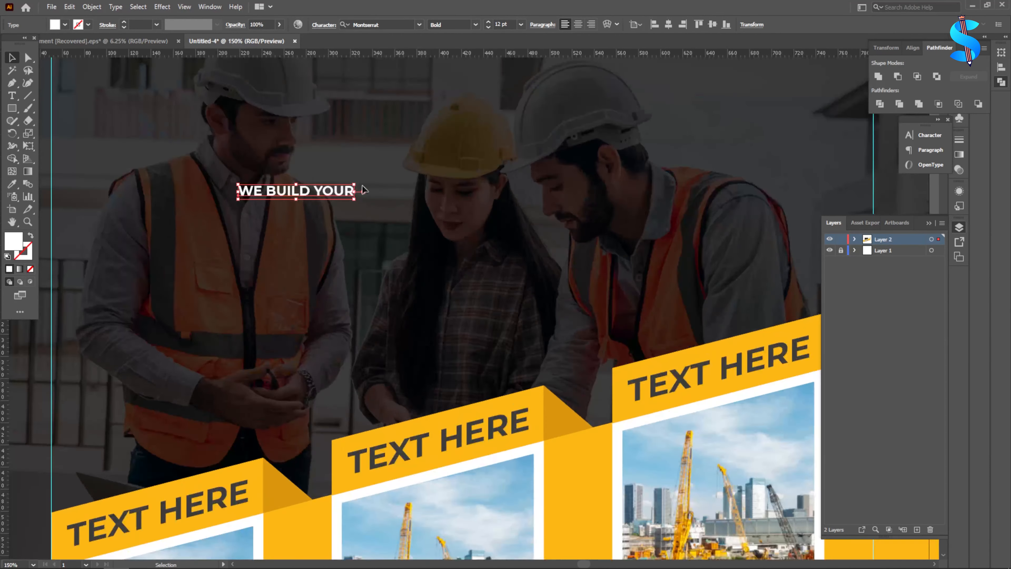
Enlarge the "WE BUILD YOUR" text to about 30 pt and place its left edge on the left margin guide.
{"action": "left_click_drag", "start_coordinate": [355, 193], "coordinate": [553, 199]}
{"action": "scroll", "coordinate": [532, 198], "scroll_direction": "down", "scroll_amount": 2}
{"action": "left_click_drag", "start_coordinate": [424, 199], "coordinate": [343, 224]}
Duplicate the headline line directly below itself and change the copy's text to "FUTURE PEACE".
{"action": "left_click", "coordinate": [12, 96]}
{"action": "left_click_drag", "start_coordinate": [441, 219], "coordinate": [2, 213]}
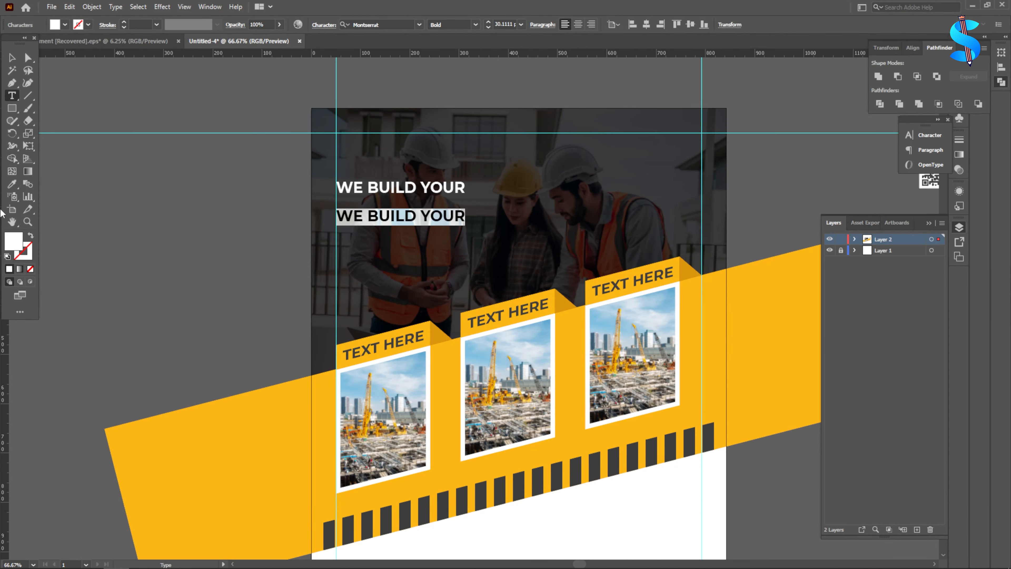
{"action": "type", "text": "FUTURE PEACE"}
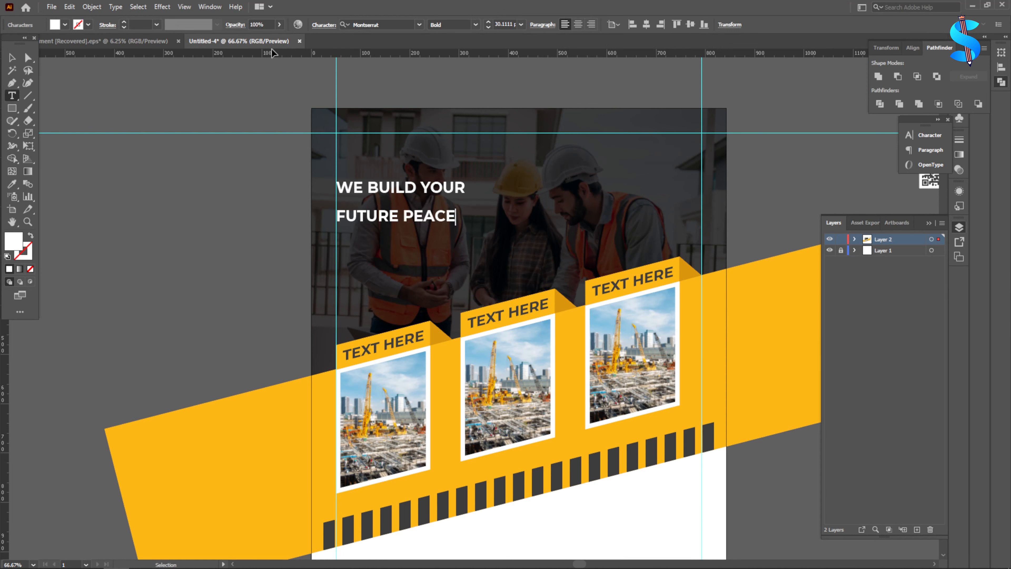
{"action": "left_click", "coordinate": [11, 56]}
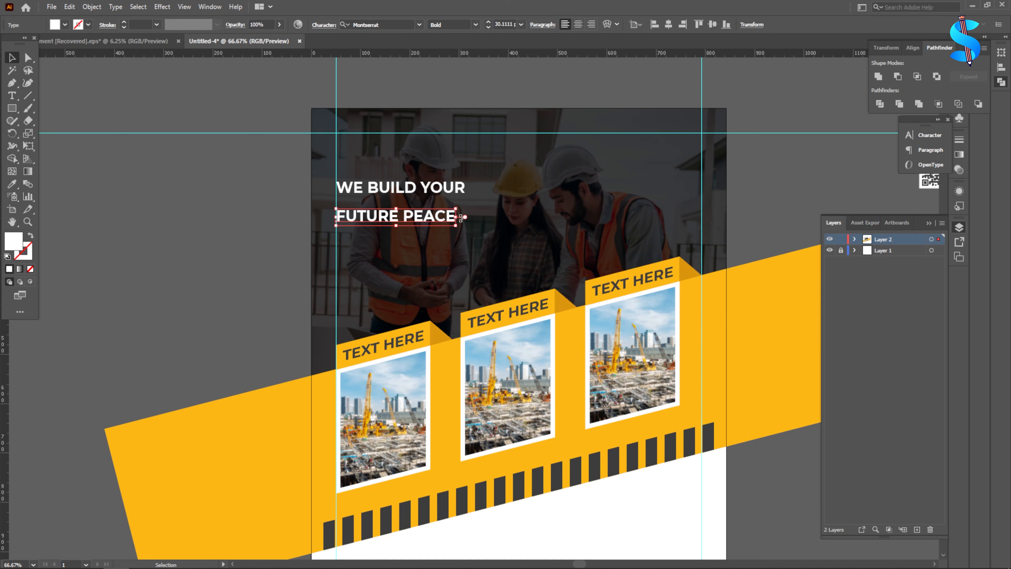
Enlarge "FUTURE PEACE" to about 67.6 pt and nudge it down to leave a gap below the first headline line.
{"action": "left_click_drag", "start_coordinate": [461, 218], "coordinate": [604, 217]}
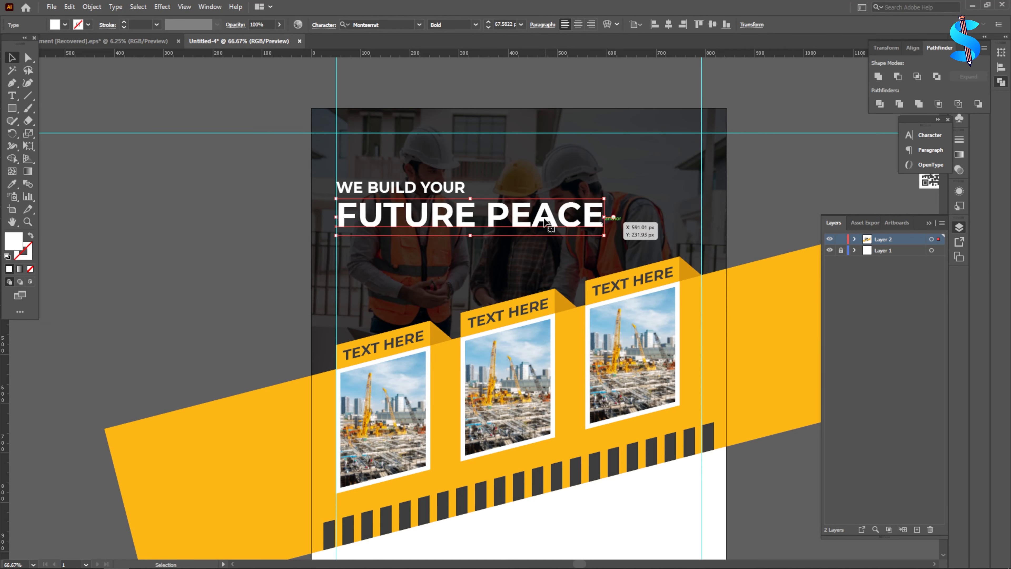
{"action": "key", "text": "Down"}
{"action": "key", "text": "Down"}
{"action": "key", "text": "Down"}
{"action": "key", "text": "Down"}
{"action": "key", "text": "Down"}
{"action": "key", "text": "Down"}
{"action": "key", "text": "Down"}
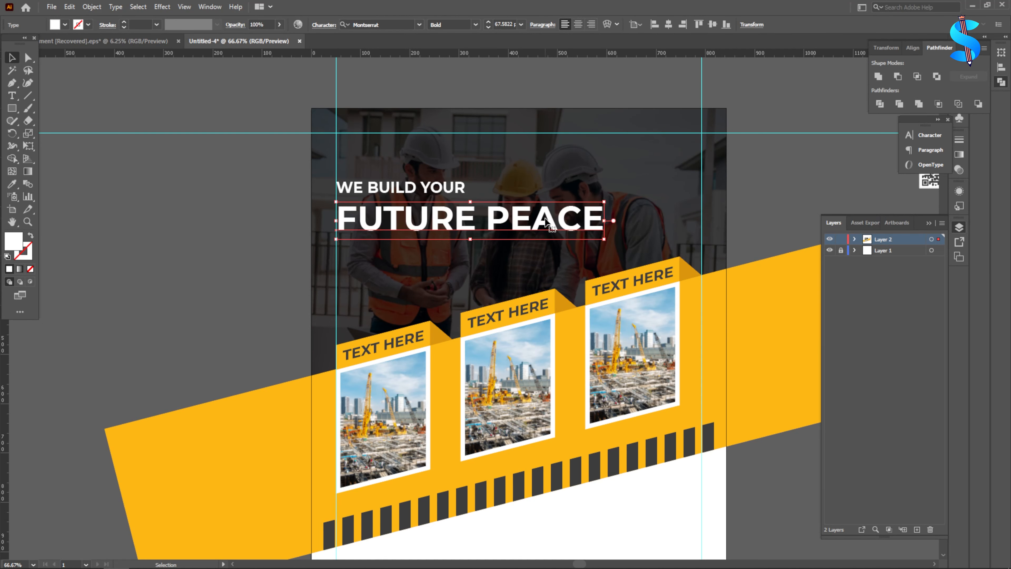
Widen the "WE BUILD YOUR" line and set the "FUTURE PEACE" line to the ExtraBold weight.
{"action": "left_click", "coordinate": [426, 194]}
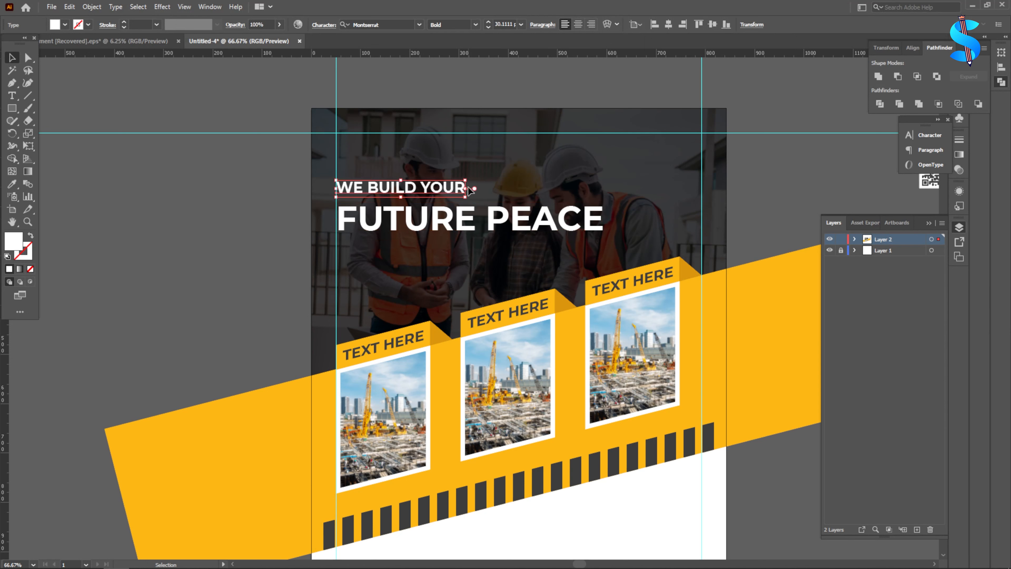
{"action": "left_click_drag", "start_coordinate": [465, 188], "coordinate": [498, 189]}
{"action": "left_click", "coordinate": [514, 217]}
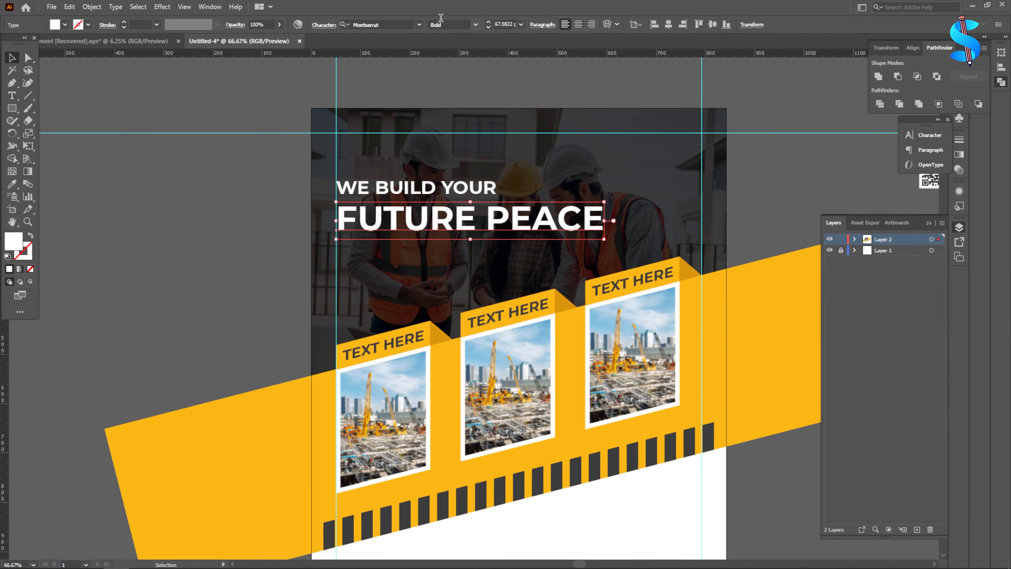
{"action": "left_click", "coordinate": [475, 24]}
{"action": "left_click", "coordinate": [453, 188]}
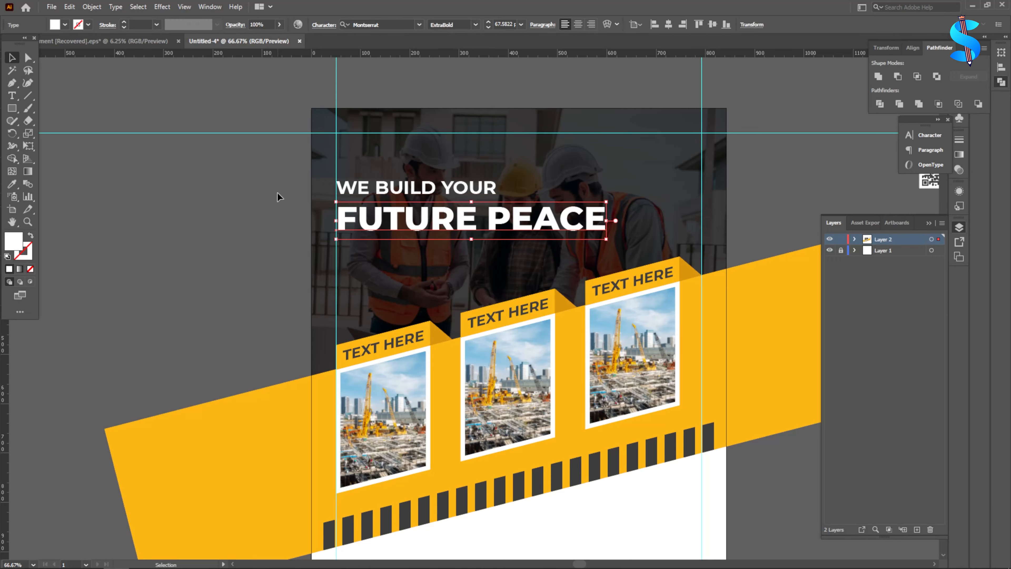
Fine-tune the left alignment of the two headline lines against the left margin guide.
{"action": "left_click", "coordinate": [278, 192]}
{"action": "scroll", "coordinate": [343, 217], "scroll_direction": "up", "scroll_amount": 5}
{"action": "left_click", "coordinate": [332, 235]}
{"action": "scroll", "coordinate": [328, 232], "scroll_direction": "down", "scroll_amount": 4}
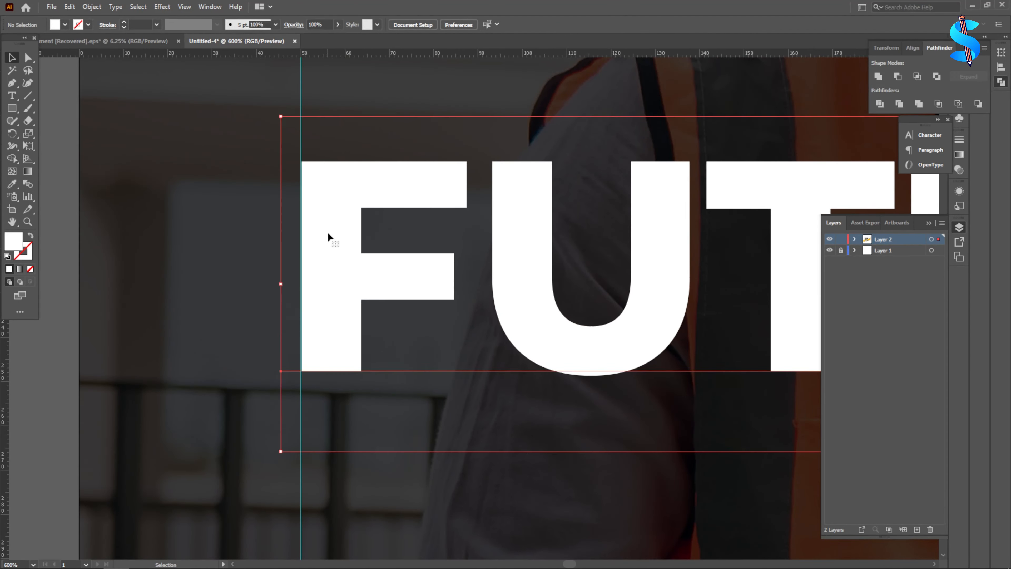
{"action": "scroll", "coordinate": [392, 159], "scroll_direction": "up", "scroll_amount": 6}
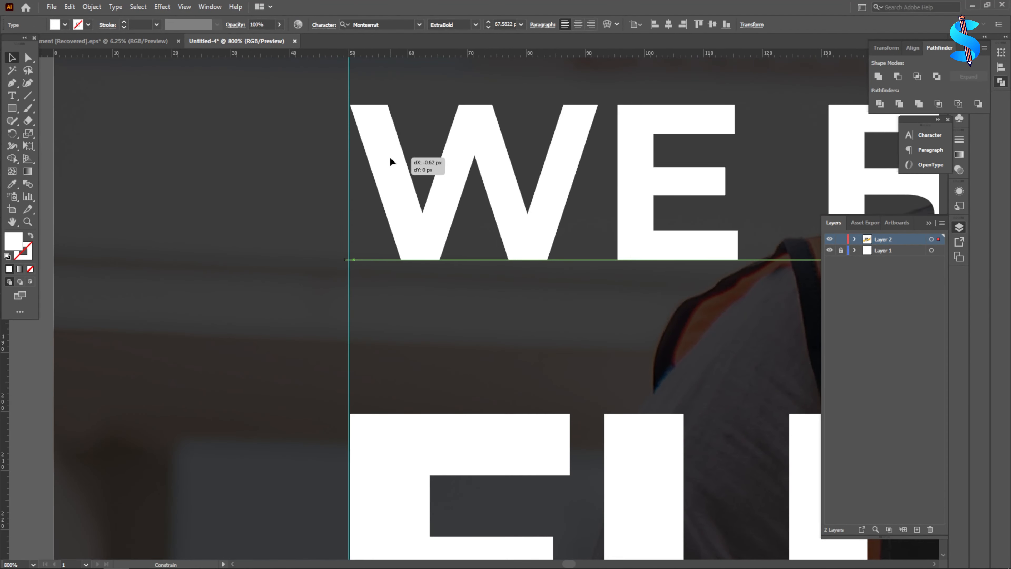
{"action": "scroll", "coordinate": [390, 155], "scroll_direction": "down", "scroll_amount": 4}
Recolor "FUTURE PEACE" with the yellow sampled from the slanted band.
{"action": "key", "text": "i"}
{"action": "scroll", "coordinate": [308, 214], "scroll_direction": "down", "scroll_amount": 4}
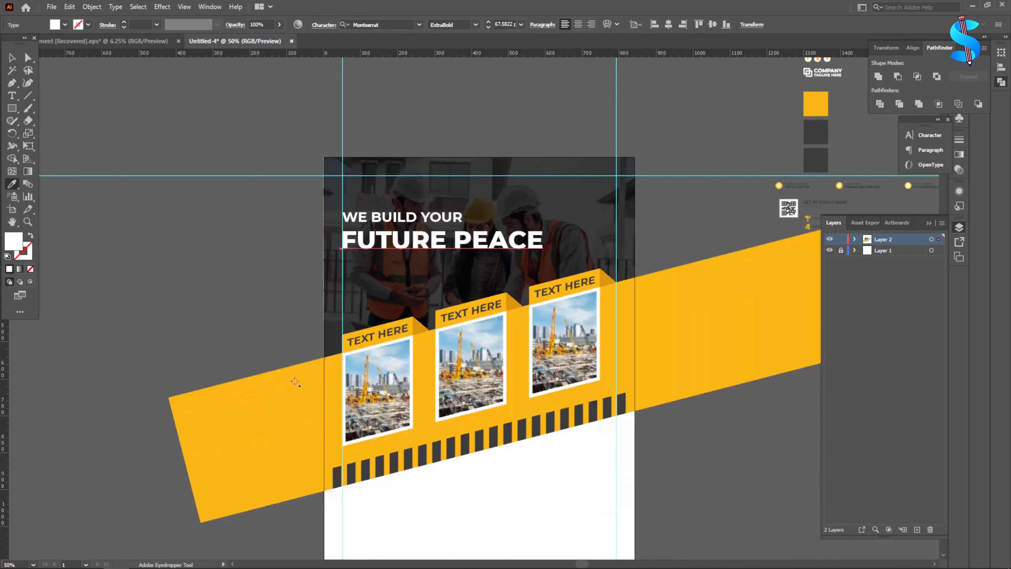
{"action": "left_click", "coordinate": [295, 382]}
{"action": "left_click", "coordinate": [11, 61]}
{"action": "left_click", "coordinate": [298, 248]}
{"action": "scroll", "coordinate": [435, 254], "scroll_direction": "up", "scroll_amount": 2}
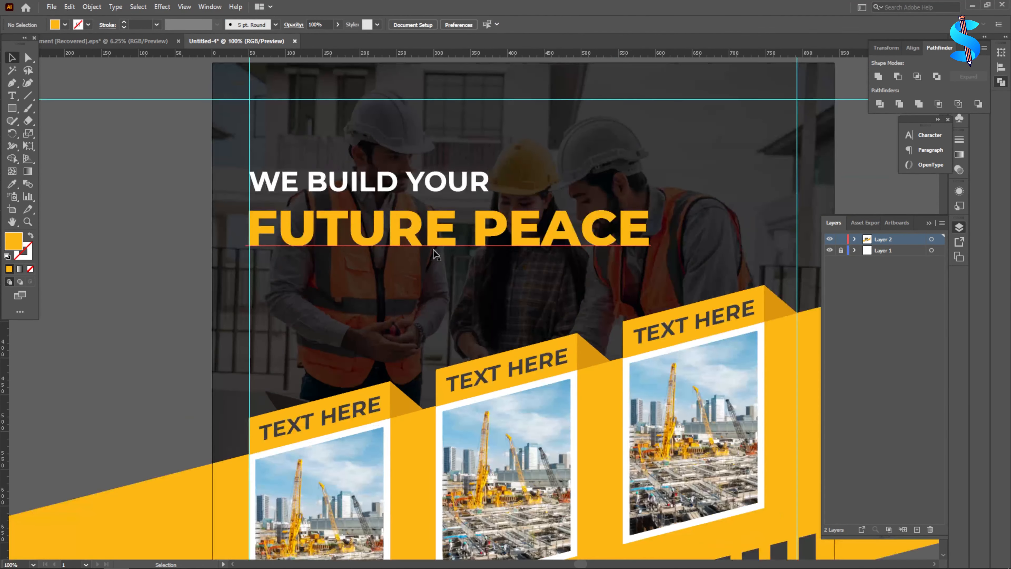
Draw a thin rule about 220 × 2 px below "FUTURE PEACE" from the left margin guide and nudge it up toward the text.
{"action": "left_click", "coordinate": [12, 108]}
{"action": "scroll", "coordinate": [262, 221], "scroll_direction": "down", "scroll_amount": 1}
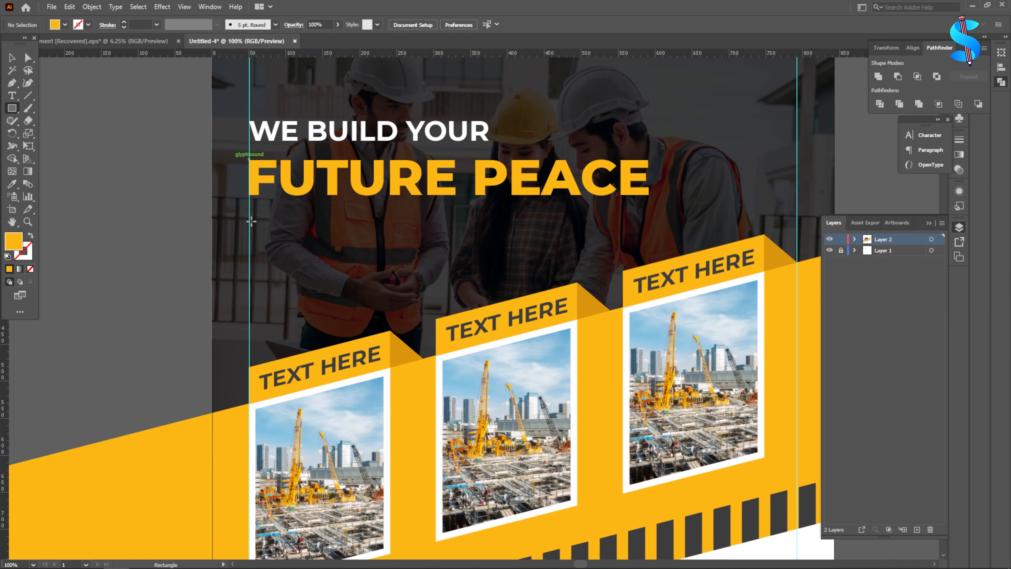
{"action": "left_click_drag", "start_coordinate": [251, 221], "coordinate": [413, 222]}
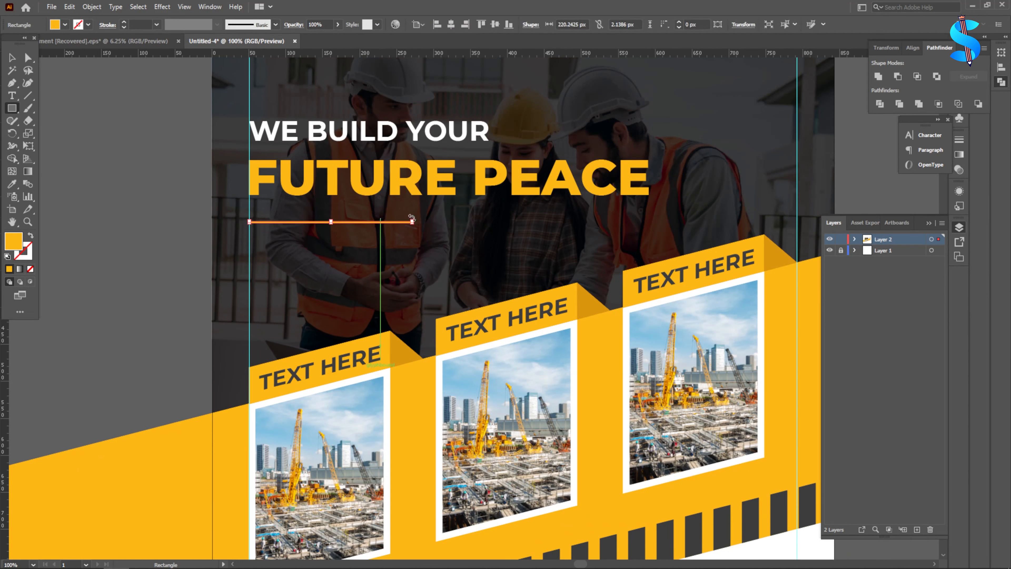
{"action": "left_click", "coordinate": [12, 57]}
{"action": "key", "text": "Up"}
{"action": "key", "text": "Up"}
{"action": "key", "text": "Up"}
{"action": "key", "text": "Up"}
{"action": "key", "text": "Up"}
{"action": "key", "text": "Up"}
{"action": "key", "text": "Up"}
{"action": "key", "text": "Up"}
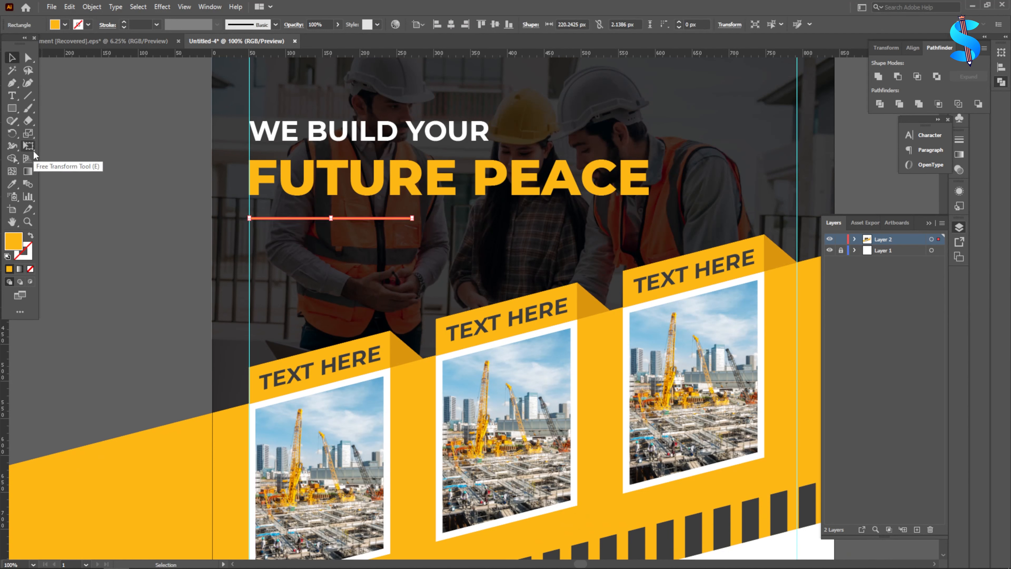
Recolor the thin rule white by sampling the blank page area below the band.
{"action": "left_click", "coordinate": [12, 184]}
{"action": "scroll", "coordinate": [772, 458], "scroll_direction": "down", "scroll_amount": 3}
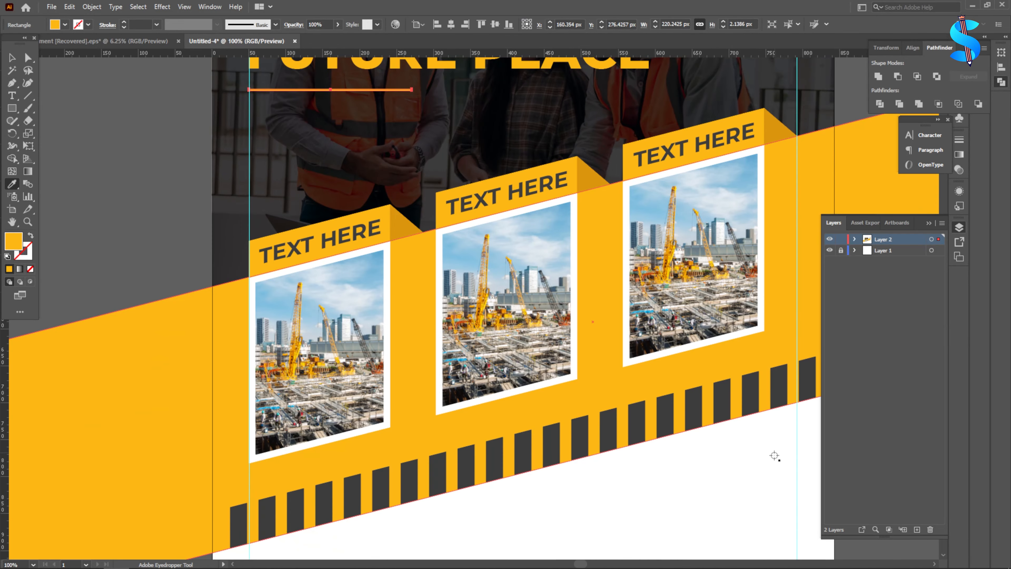
{"action": "left_click", "coordinate": [770, 458]}
{"action": "left_click", "coordinate": [11, 57]}
{"action": "left_click", "coordinate": [208, 140]}
{"action": "key", "text": "ctrl+minus"}
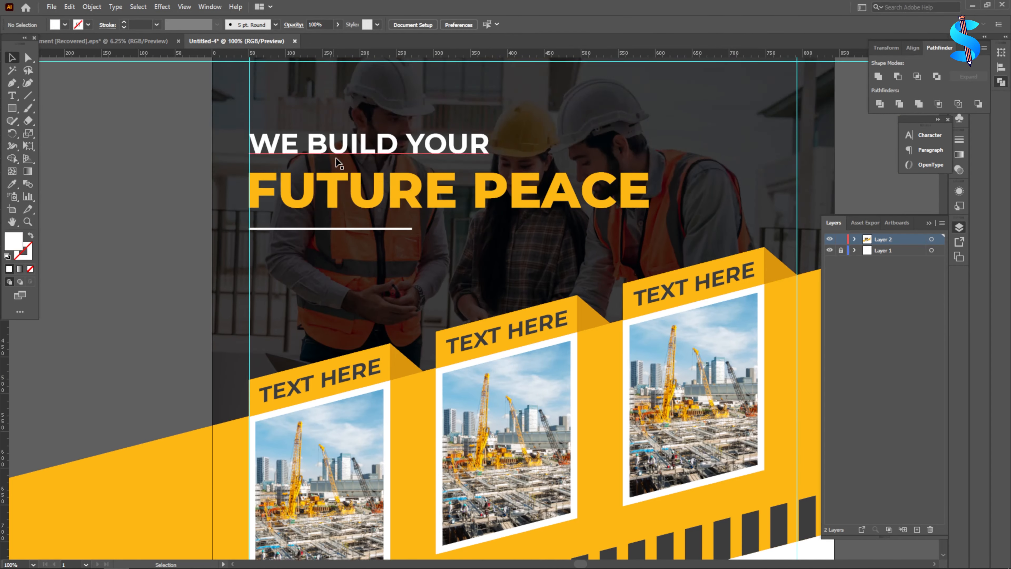
Move the two headline lines and the white rule up slightly as a set and scale them down a little.
{"action": "left_click", "coordinate": [370, 152]}
{"action": "left_click", "coordinate": [374, 175], "text": "shift"}
{"action": "left_click", "coordinate": [375, 208], "text": "shift"}
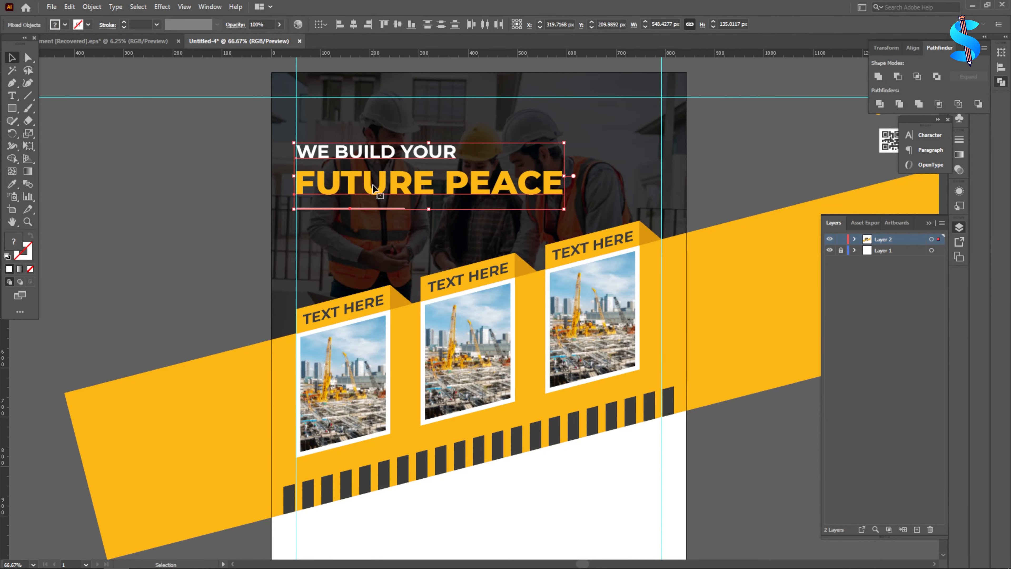
{"action": "left_click_drag", "start_coordinate": [372, 185], "coordinate": [372, 180]}
{"action": "left_click_drag", "start_coordinate": [566, 170], "coordinate": [537, 171]}
{"action": "left_click", "coordinate": [149, 170]}
Add a placeholder paragraph in Montserrat Regular, 24 pt, in a text area below the white rule from the left margin guide.
{"action": "scroll", "coordinate": [271, 145], "scroll_direction": "down", "scroll_amount": 3}
{"action": "key", "text": "t"}
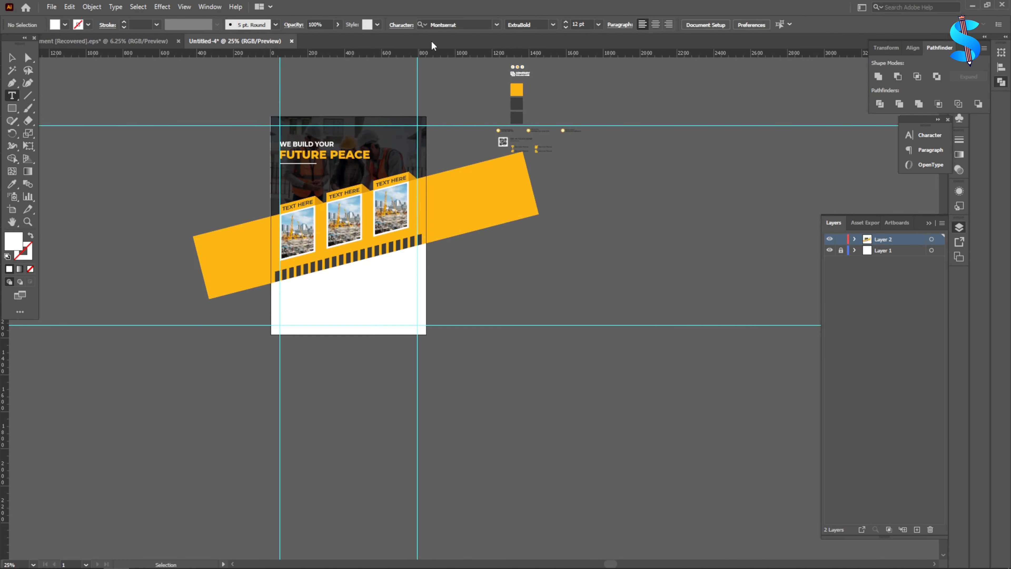
{"action": "left_click", "coordinate": [553, 25]}
{"action": "left_click", "coordinate": [532, 94]}
{"action": "left_click", "coordinate": [598, 25]}
{"action": "left_click", "coordinate": [609, 157]}
{"action": "scroll", "coordinate": [291, 168], "scroll_direction": "up", "scroll_amount": 4}
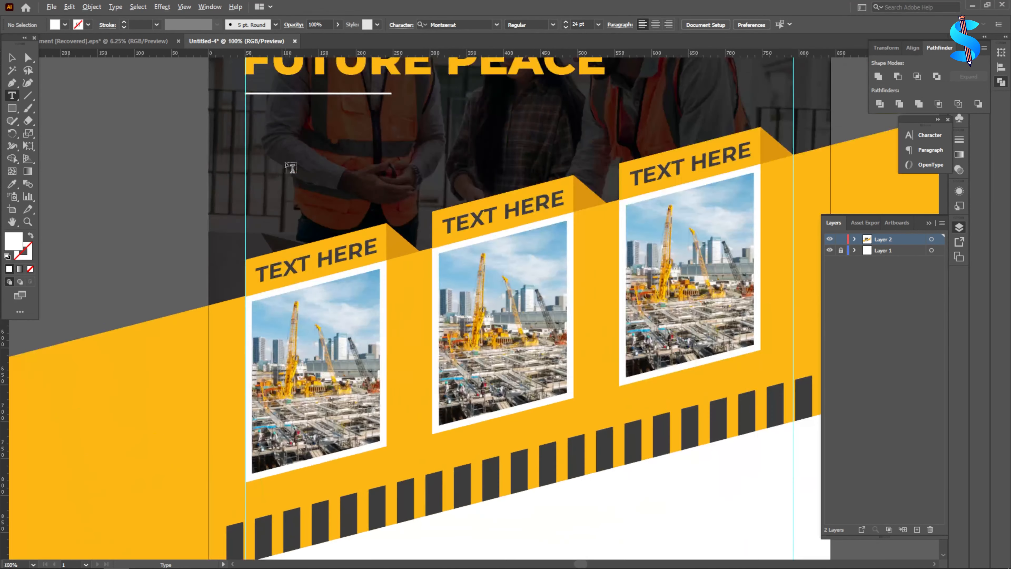
{"action": "left_click_drag", "start_coordinate": [253, 119], "coordinate": [579, 170]}
{"action": "left_click", "coordinate": [12, 58]}
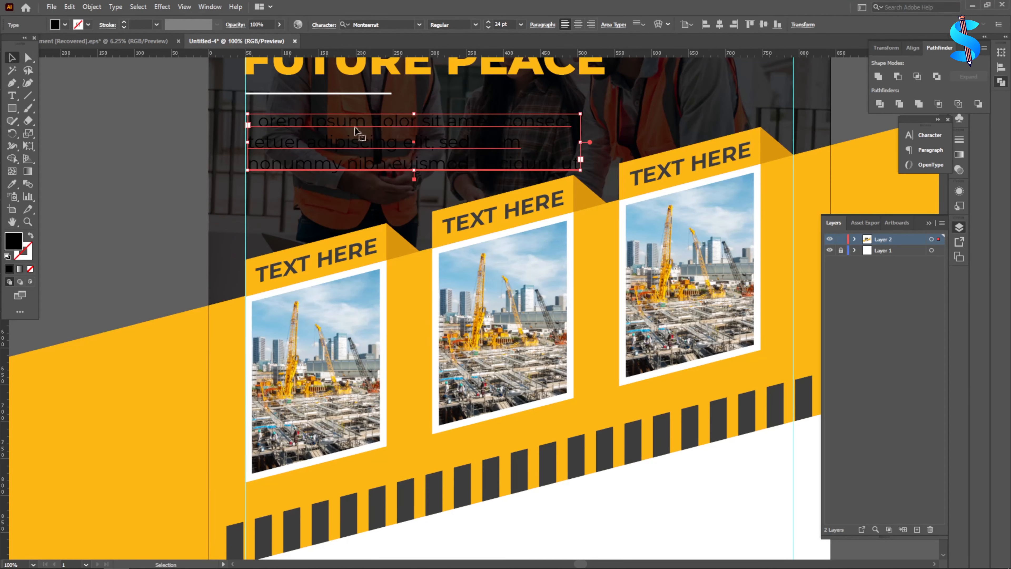
Recolor the placeholder paragraph white by sampling the blank page area below the band.
{"action": "left_click", "coordinate": [9, 186]}
{"action": "scroll", "coordinate": [744, 467], "scroll_direction": "down", "scroll_amount": 1}
{"action": "left_click", "coordinate": [745, 468]}
{"action": "scroll", "coordinate": [337, 81], "scroll_direction": "up", "scroll_amount": 2}
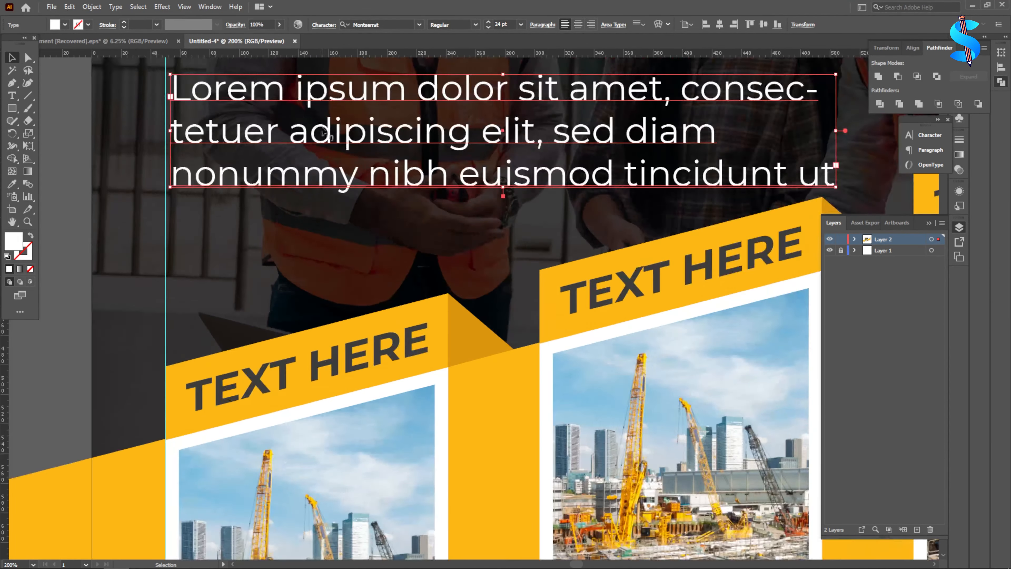
Widen the paragraph's text area to the right end of "FUTURE PEACE" and delete the text after "sed diam".
{"action": "scroll", "coordinate": [326, 92], "scroll_direction": "up", "scroll_amount": 3}
{"action": "scroll", "coordinate": [277, 205], "scroll_direction": "down", "scroll_amount": 3}
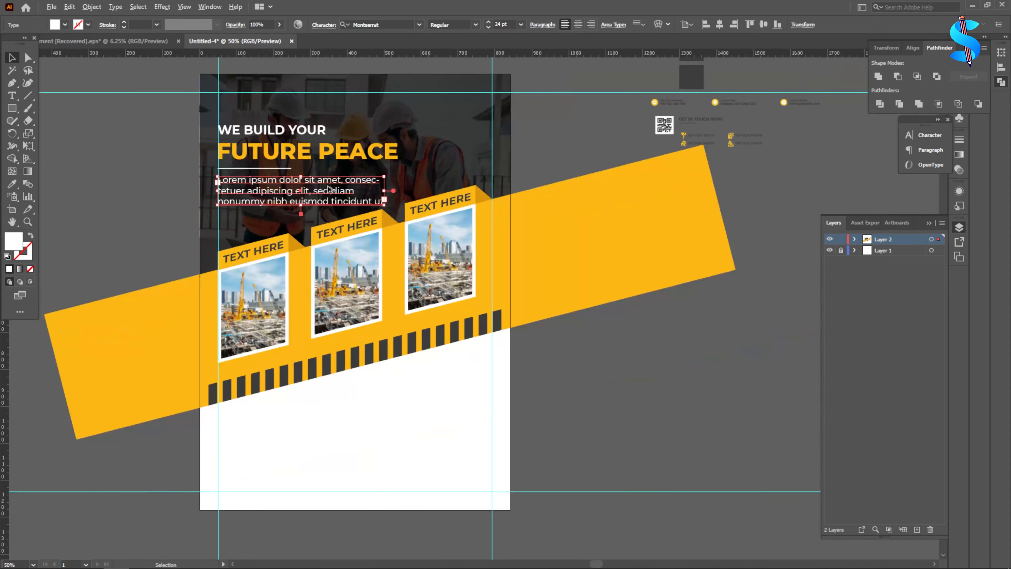
{"action": "left_click_drag", "start_coordinate": [390, 193], "coordinate": [403, 195]}
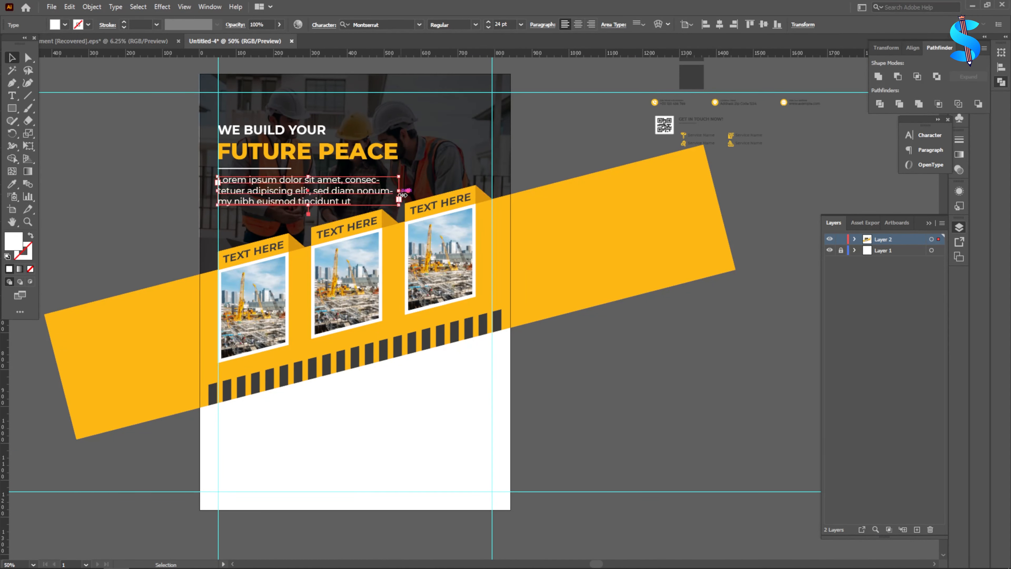
{"action": "left_click", "coordinate": [12, 98]}
{"action": "scroll", "coordinate": [370, 217], "scroll_direction": "up", "scroll_amount": 2}
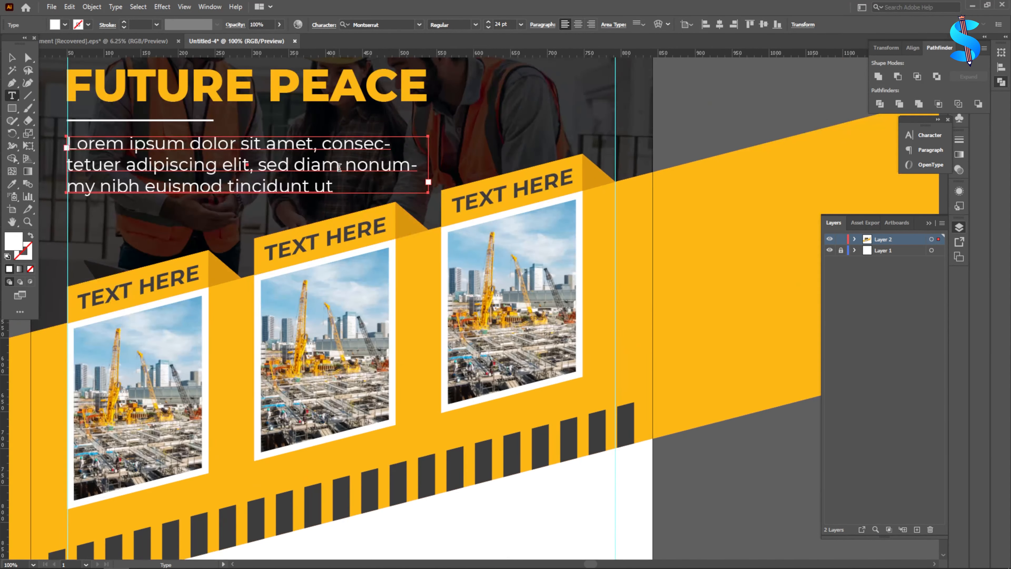
{"action": "left_click_drag", "start_coordinate": [340, 167], "coordinate": [343, 189]}
{"action": "key", "text": "BackSpace"}
{"action": "left_click", "coordinate": [11, 57]}
Justify the paragraph with its last line aligned left and increase its leading to 41 pt.
{"action": "left_click", "coordinate": [550, 25]}
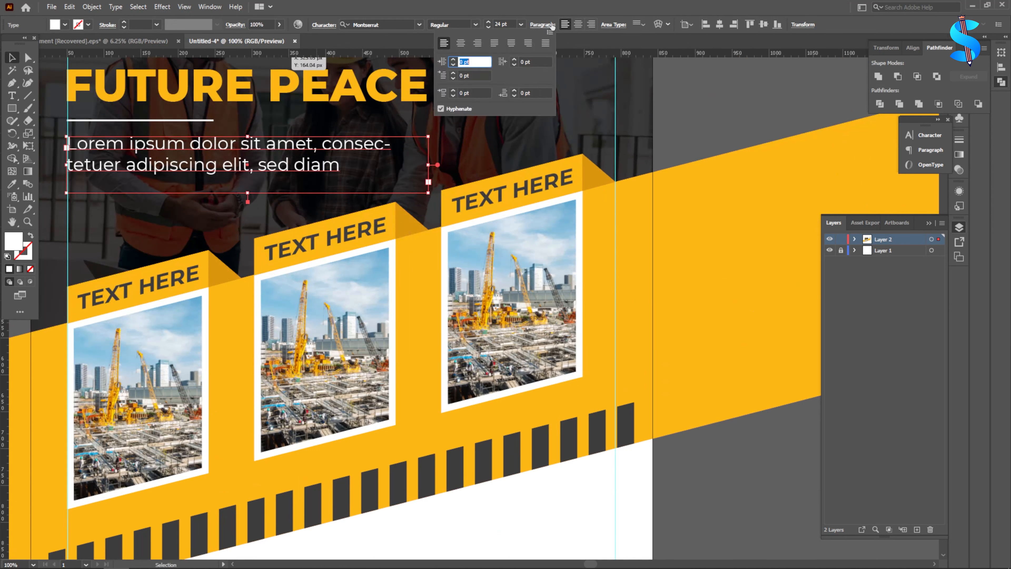
{"action": "left_click", "coordinate": [494, 43]}
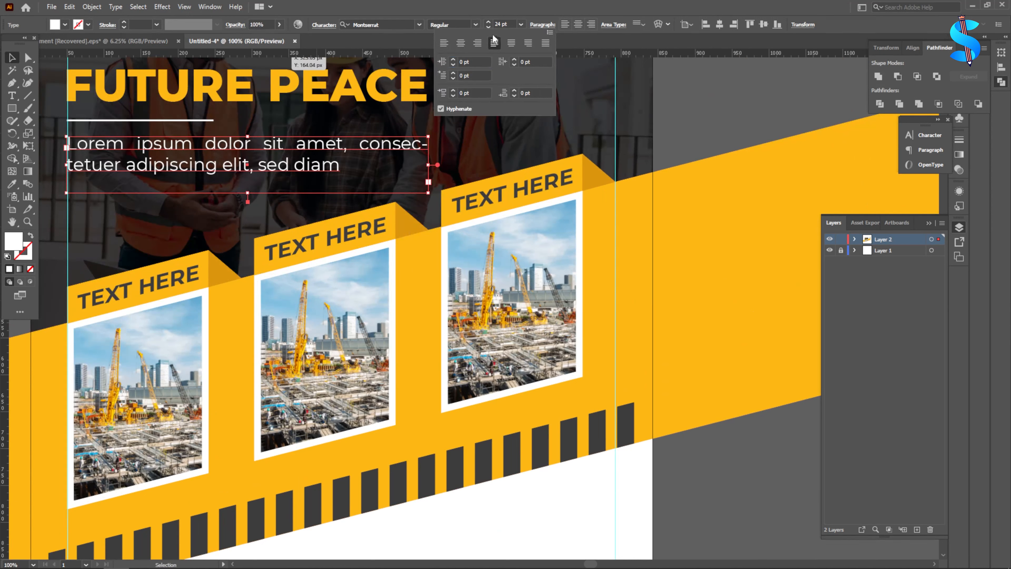
{"action": "left_click", "coordinate": [329, 26]}
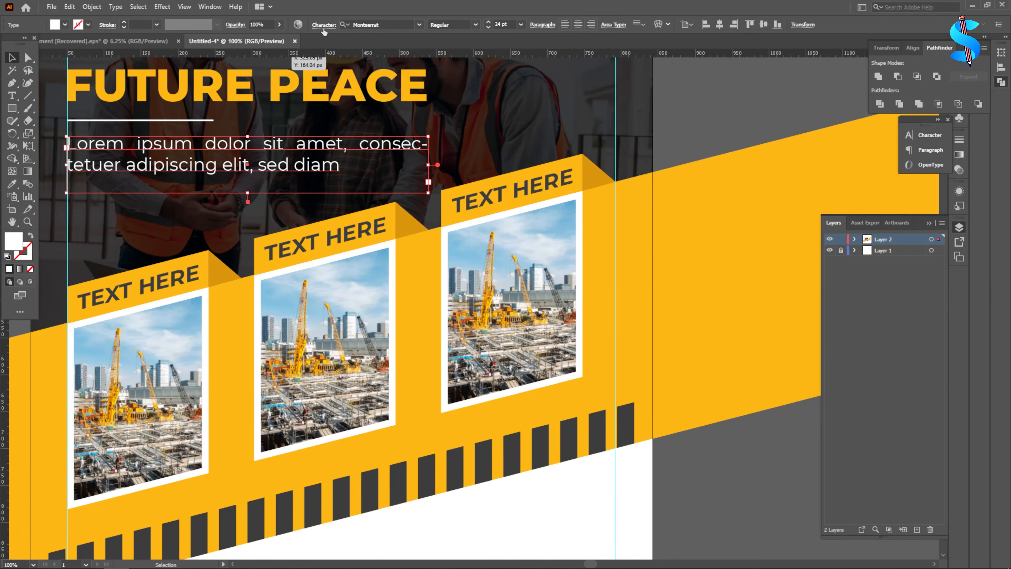
{"action": "left_click", "coordinate": [324, 27]}
{"action": "left_click", "coordinate": [295, 73]}
{"action": "left_click", "coordinate": [296, 71]}
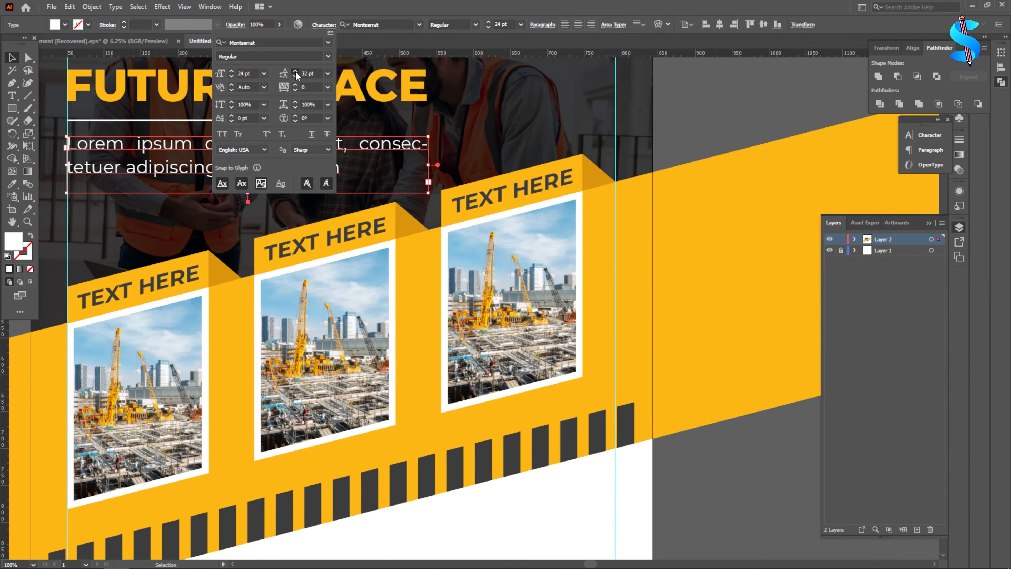
{"action": "left_click", "coordinate": [295, 71]}
{"action": "left_click", "coordinate": [296, 72]}
{"action": "left_click", "coordinate": [681, 419]}
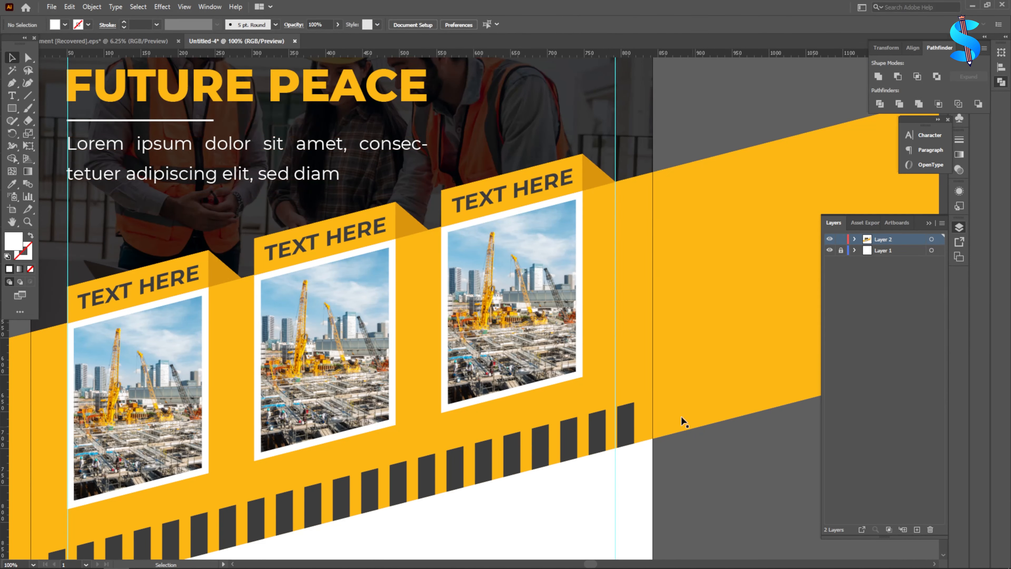
Move the yellow band, photo cards and hazard stripes straight down slightly to leave more room below the paragraph.
{"action": "scroll", "coordinate": [555, 172], "scroll_direction": "down", "scroll_amount": 2}
{"action": "scroll", "coordinate": [395, 202], "scroll_direction": "up", "scroll_amount": 2}
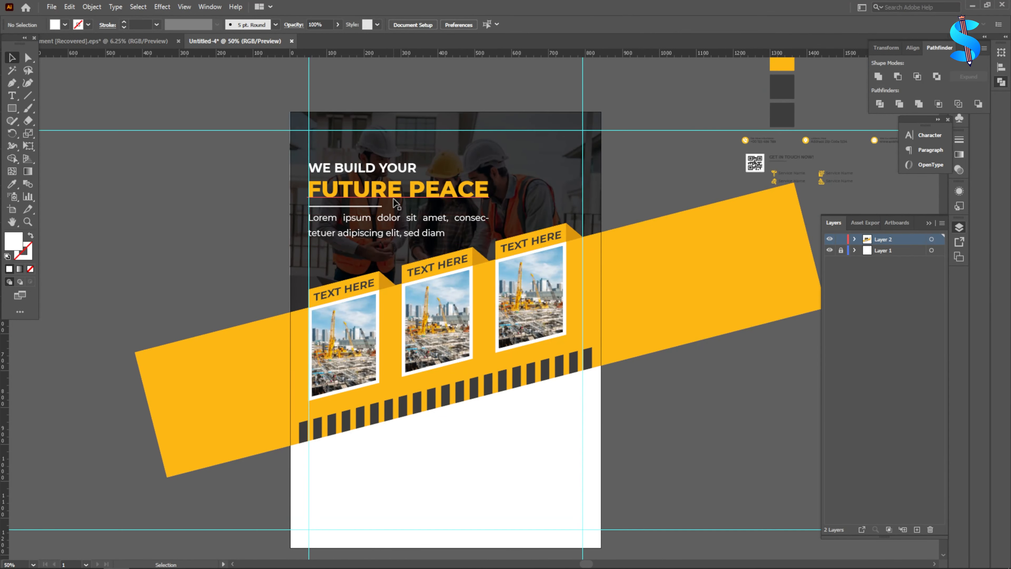
{"action": "left_click", "coordinate": [308, 330]}
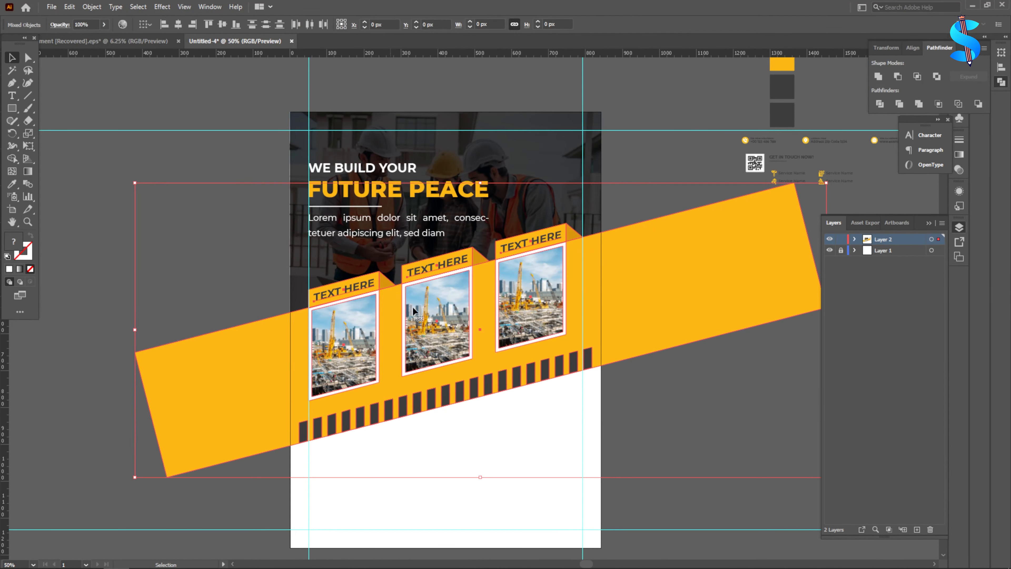
{"action": "left_click_drag", "start_coordinate": [494, 297], "coordinate": [496, 314]}
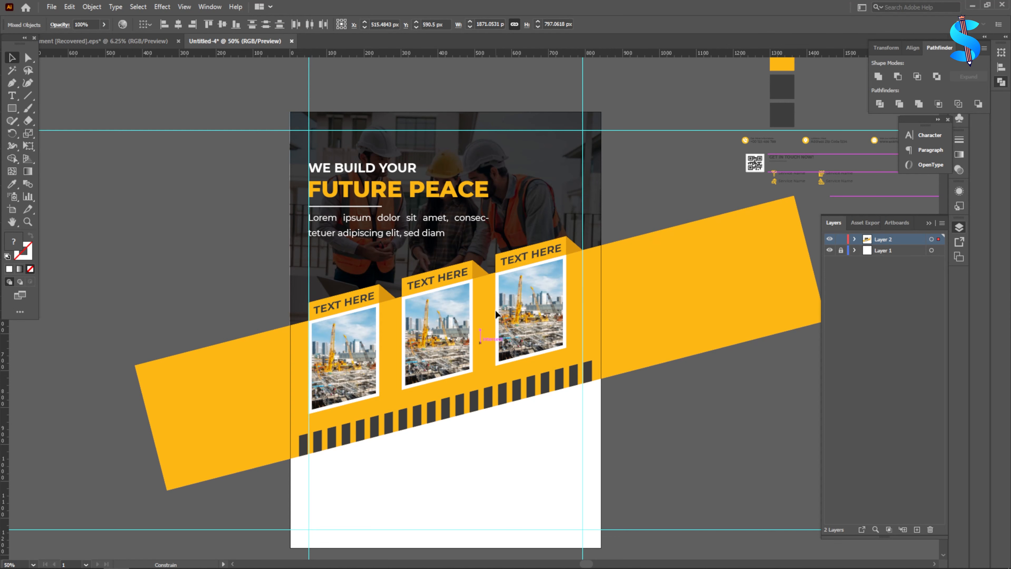
{"action": "left_click", "coordinate": [180, 190]}
Set the paragraph's font size to 21 pt and narrow its text area to end right after "consectetuer".
{"action": "left_click", "coordinate": [462, 239]}
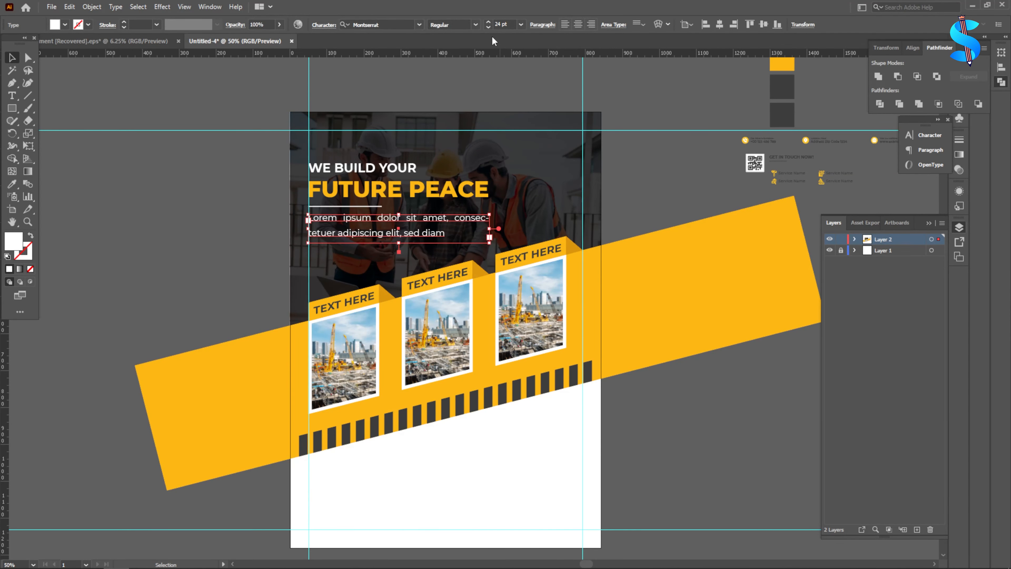
{"action": "left_click", "coordinate": [488, 27]}
{"action": "left_click", "coordinate": [487, 27]}
{"action": "left_click", "coordinate": [488, 27]}
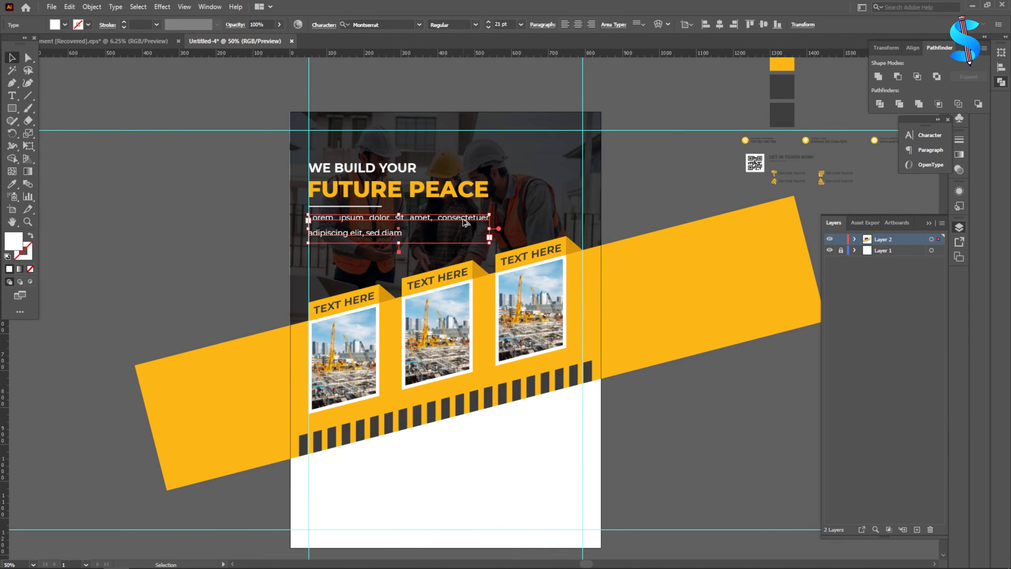
{"action": "scroll", "coordinate": [466, 223], "scroll_direction": "up", "scroll_amount": 2}
{"action": "left_click_drag", "start_coordinate": [518, 239], "coordinate": [478, 239]}
Tighten the paragraph's leading by several points and shorten its text area to fit the two lines.
{"action": "left_click", "coordinate": [327, 29]}
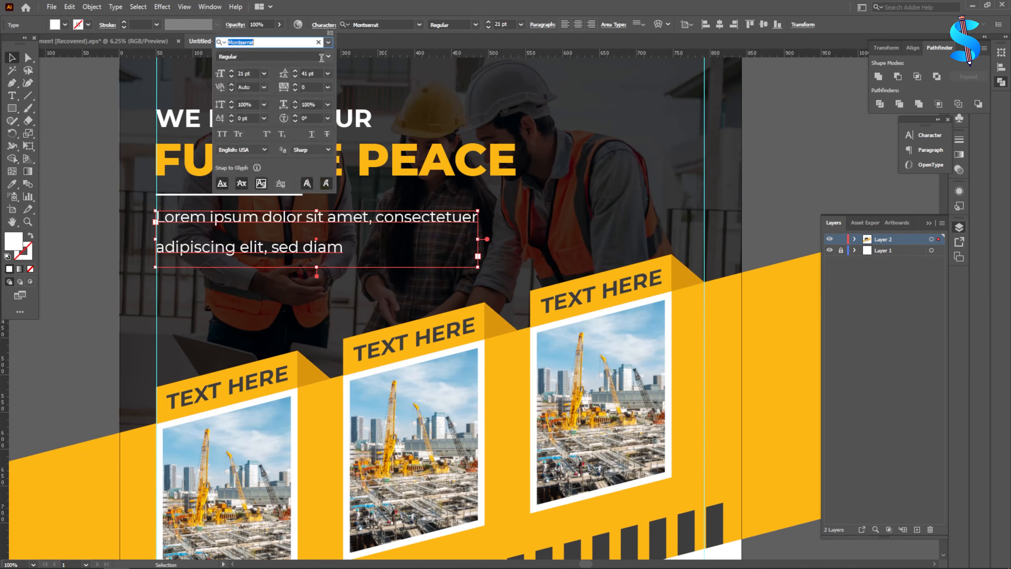
{"action": "left_click", "coordinate": [295, 76]}
{"action": "left_click", "coordinate": [295, 76]}
{"action": "left_click", "coordinate": [295, 76]}
{"action": "left_click", "coordinate": [295, 75]}
{"action": "left_click", "coordinate": [295, 76]}
{"action": "left_click", "coordinate": [295, 75]}
{"action": "left_click", "coordinate": [295, 76]}
{"action": "left_click", "coordinate": [65, 174]}
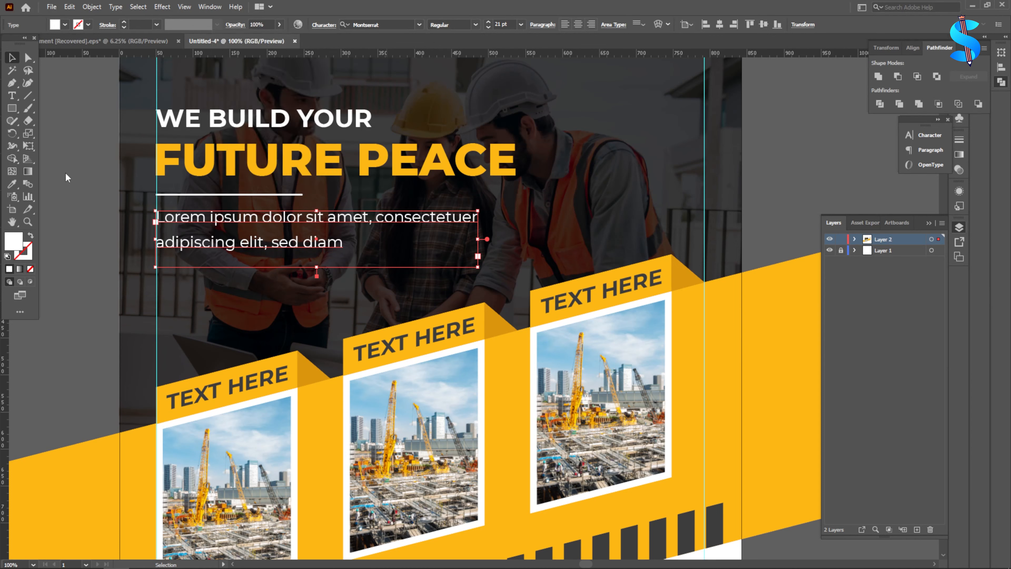
{"action": "left_click_drag", "start_coordinate": [317, 269], "coordinate": [318, 254]}
{"action": "scroll", "coordinate": [425, 179], "scroll_direction": "down", "scroll_amount": 2}
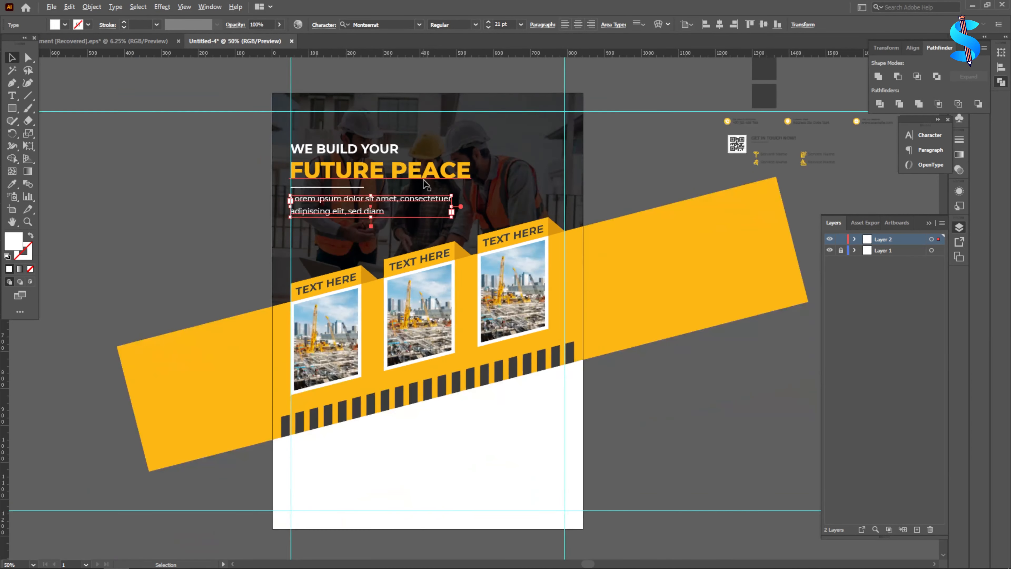
{"action": "scroll", "coordinate": [717, 319], "scroll_direction": "down", "scroll_amount": 3}
{"action": "left_click", "coordinate": [718, 318]}
Draw a rectangle about 175 × 34 px in the band's yellow below the paragraph, starting at the left margin guide.
{"action": "scroll", "coordinate": [760, 177], "scroll_direction": "up", "scroll_amount": 5}
{"action": "left_click_drag", "start_coordinate": [760, 177], "coordinate": [650, 166]}
{"action": "left_click", "coordinate": [641, 330]}
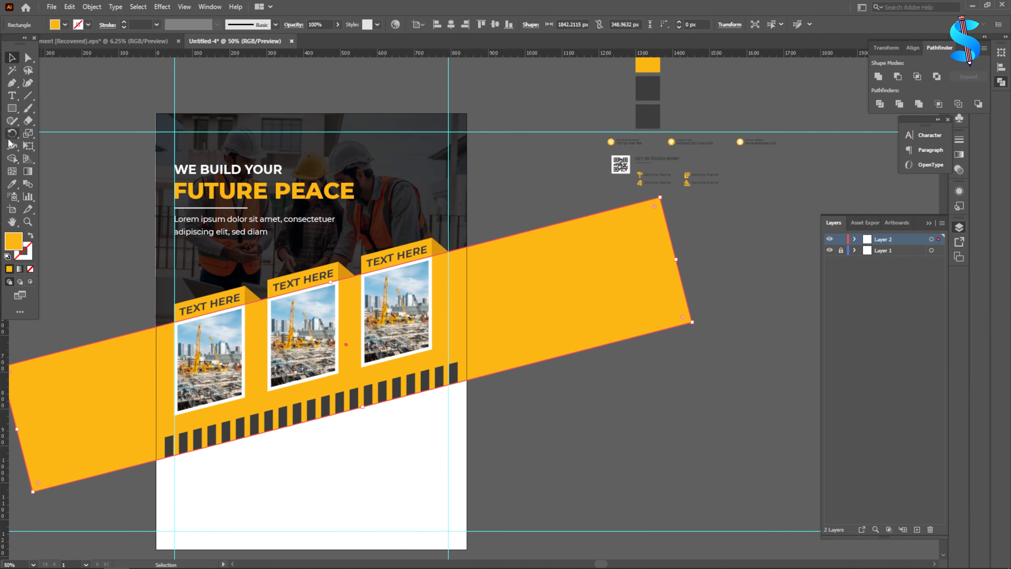
{"action": "left_click", "coordinate": [12, 108]}
{"action": "scroll", "coordinate": [196, 214], "scroll_direction": "down", "scroll_amount": 2}
{"action": "scroll", "coordinate": [196, 214], "scroll_direction": "up", "scroll_amount": 2}
{"action": "scroll", "coordinate": [196, 214], "scroll_direction": "up", "scroll_amount": 1}
{"action": "left_click_drag", "start_coordinate": [132, 198], "coordinate": [325, 236]}
{"action": "key", "text": "v"}
{"action": "scroll", "coordinate": [441, 218], "scroll_direction": "down", "scroll_amount": 2}
{"action": "scroll", "coordinate": [441, 218], "scroll_direction": "up", "scroll_amount": 2}
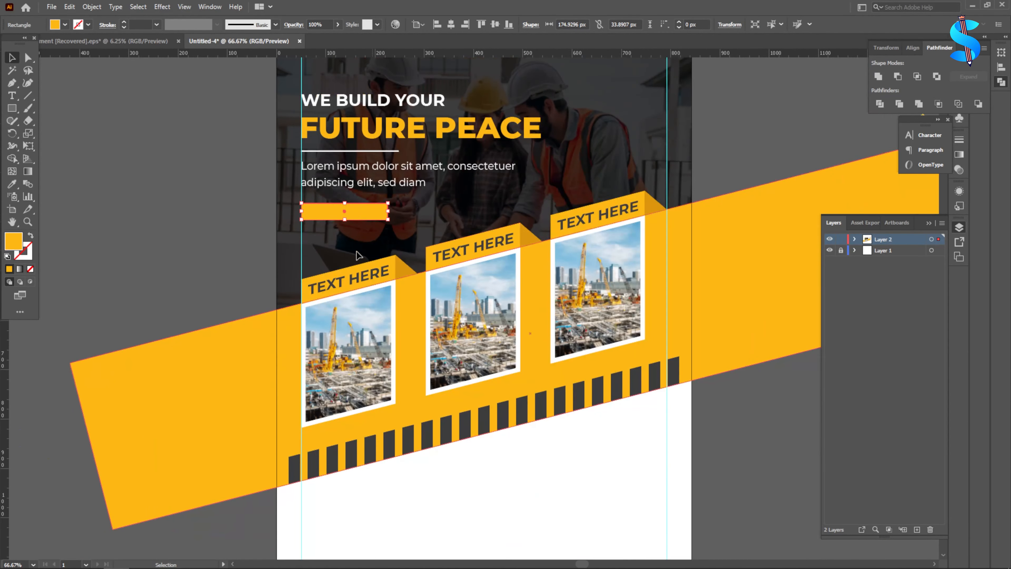
{"action": "left_click", "coordinate": [144, 195]}
Draw a thin upright yellow bar about 3 × 39 px on the empty canvas beside the artboard.
{"action": "left_click", "coordinate": [12, 108]}
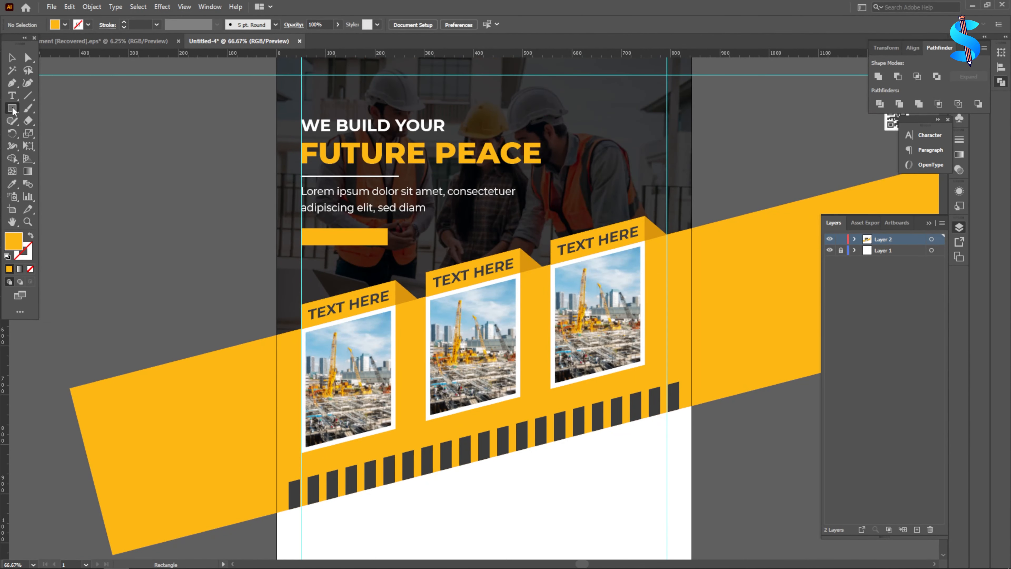
{"action": "scroll", "coordinate": [159, 195], "scroll_direction": "up", "scroll_amount": 2}
{"action": "left_click_drag", "start_coordinate": [170, 151], "coordinate": [172, 195]}
{"action": "key", "text": "v"}
{"action": "scroll", "coordinate": [171, 139], "scroll_direction": "up", "scroll_amount": 2}
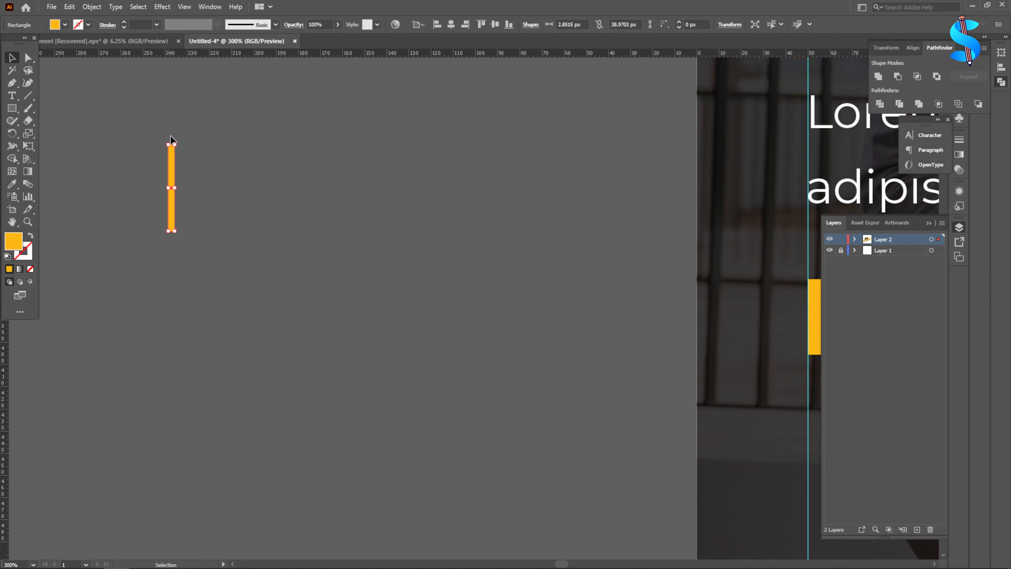
Rotate the thin bar to a diagonal and reflect a copy across the vertical axis to form an X.
{"action": "left_click_drag", "start_coordinate": [178, 140], "coordinate": [205, 160]}
{"action": "right_click", "coordinate": [178, 181]}
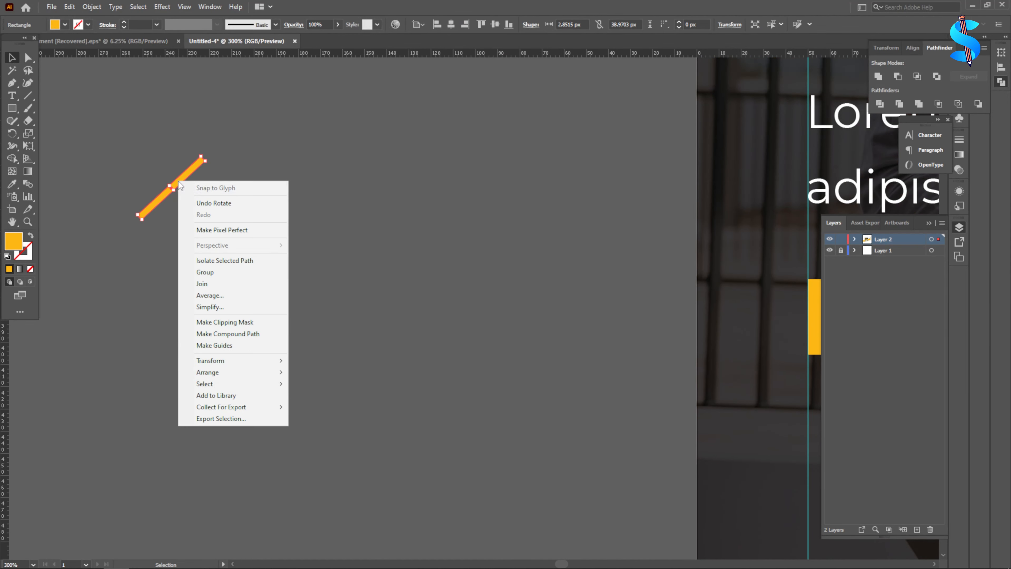
{"action": "mouse_move", "coordinate": [225, 360]}
{"action": "left_click", "coordinate": [315, 398]}
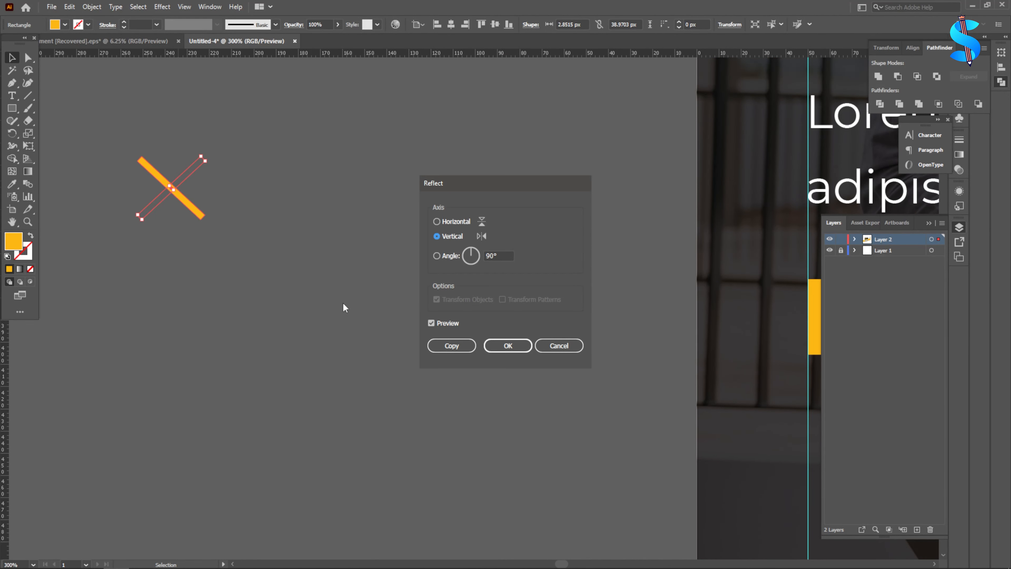
{"action": "left_click", "coordinate": [452, 345]}
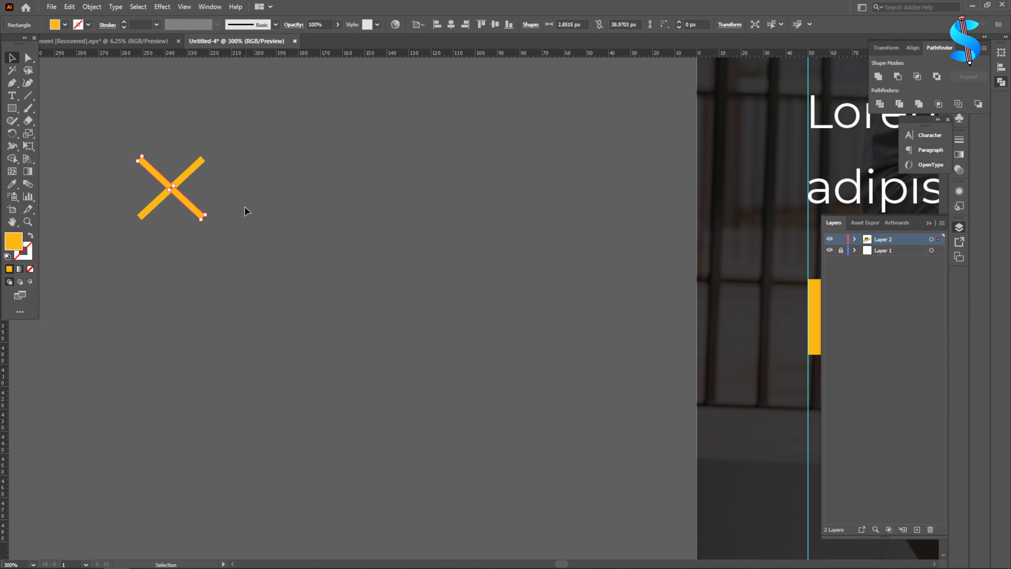
{"action": "left_click", "coordinate": [143, 178]}
{"action": "scroll", "coordinate": [129, 173], "scroll_direction": "up", "scroll_amount": 3}
{"action": "left_click_drag", "start_coordinate": [96, 108], "coordinate": [359, 286]}
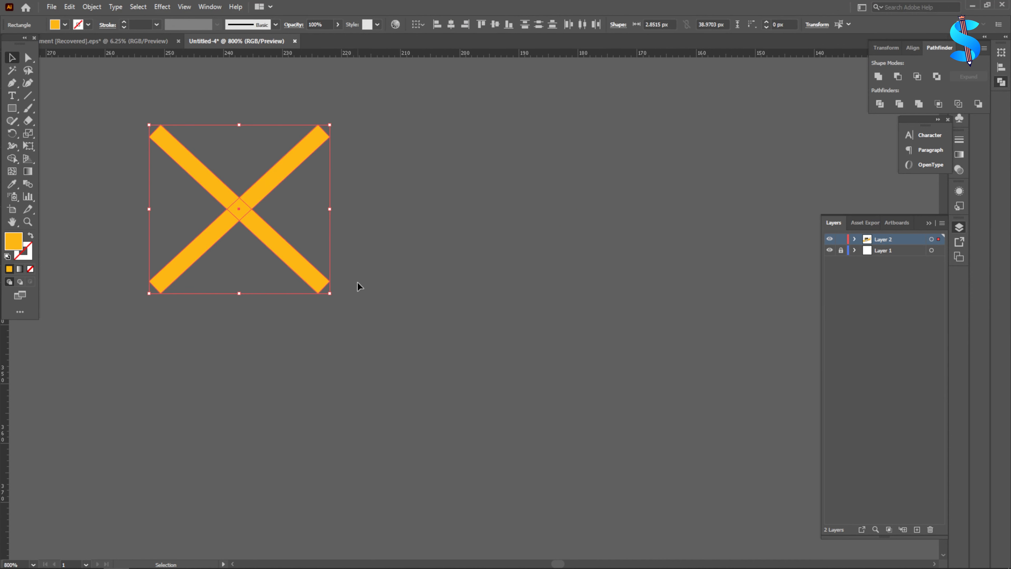
Rotate the mirrored bar to a steeper slant and delete the other diagonal bar.
{"action": "left_click", "coordinate": [312, 274]}
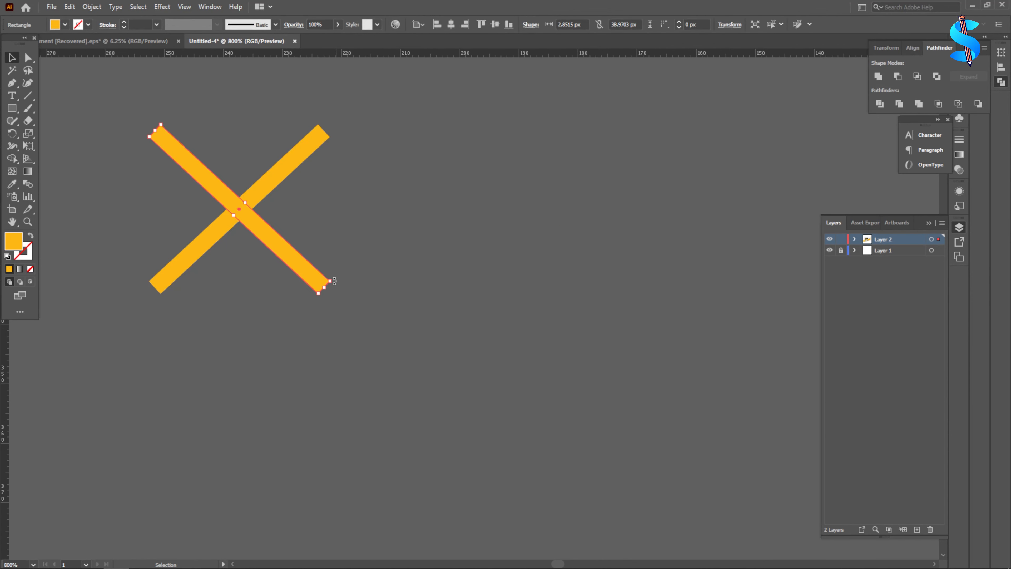
{"action": "left_click_drag", "start_coordinate": [335, 279], "coordinate": [319, 305]}
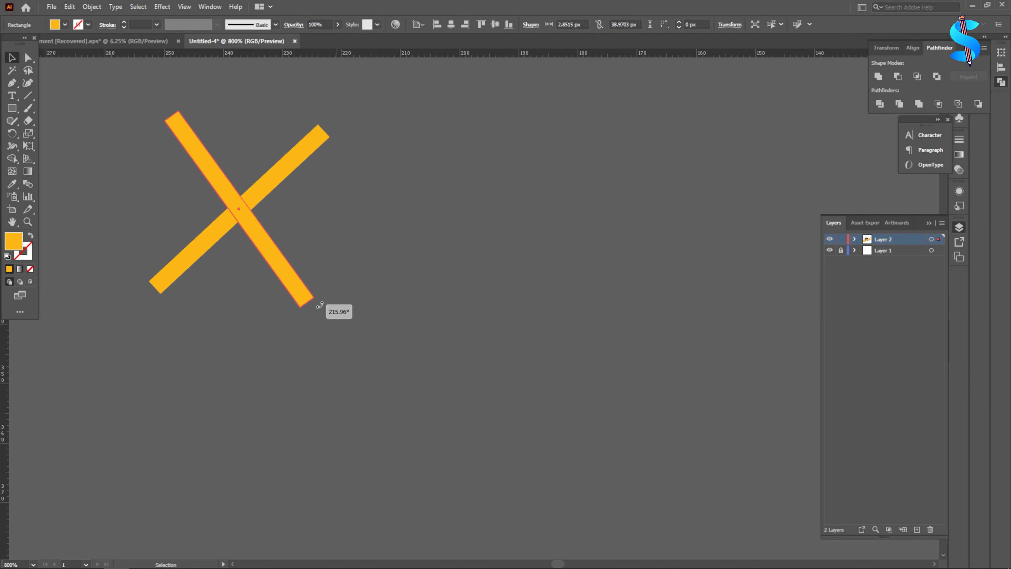
{"action": "left_click", "coordinate": [271, 175]}
{"action": "key", "text": "Delete"}
{"action": "left_click", "coordinate": [267, 253]}
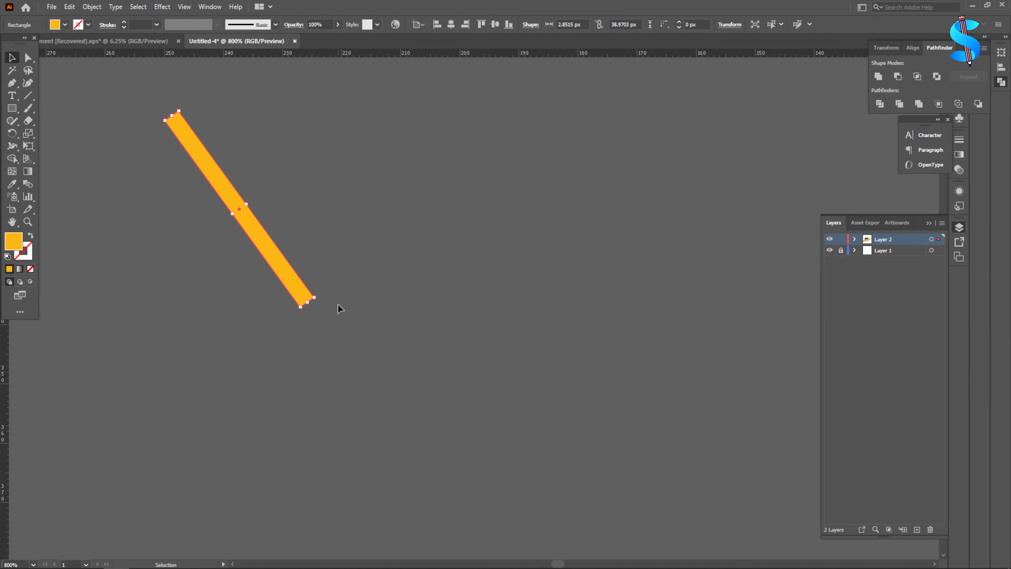
{"action": "left_click_drag", "start_coordinate": [321, 303], "coordinate": [305, 305]}
Try to reflect the slanted bar itself across the vertical axis without making a copy.
{"action": "right_click", "coordinate": [266, 251]}
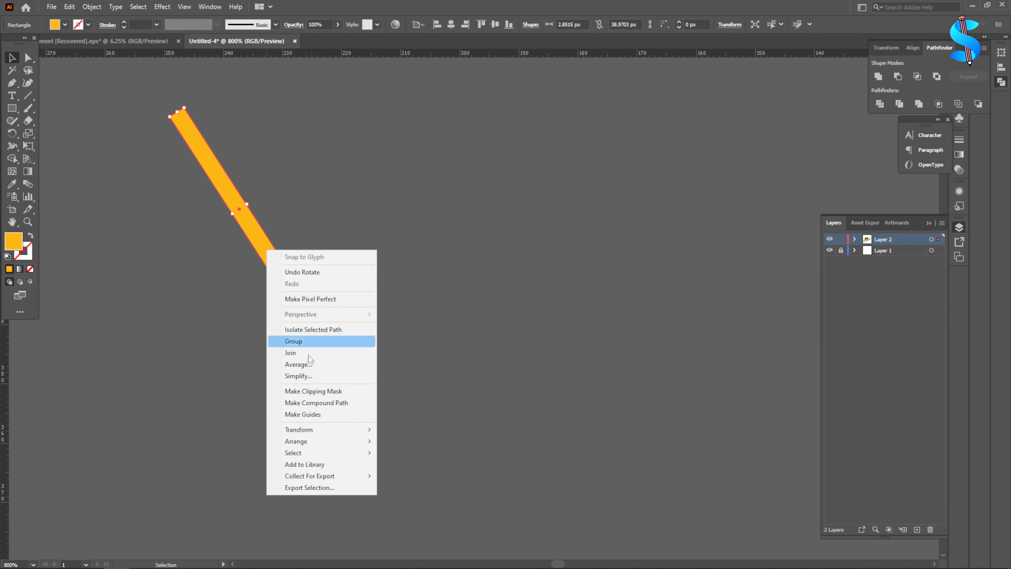
{"action": "mouse_move", "coordinate": [309, 431]}
{"action": "left_click", "coordinate": [399, 465]}
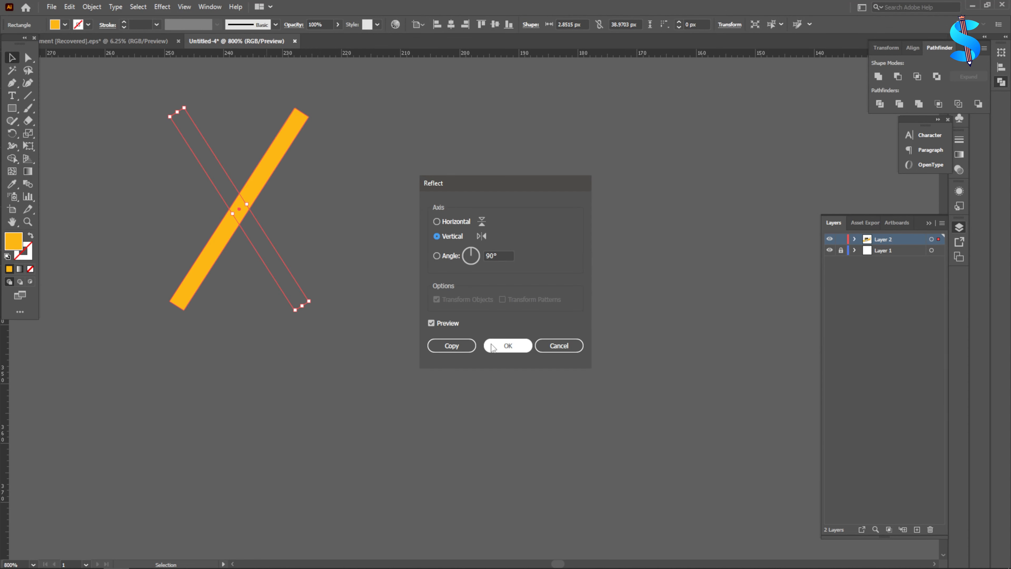
{"action": "left_click", "coordinate": [494, 347]}
Reflect a copy of the slanted yellow bar across the vertical axis to form an X.
{"action": "right_click", "coordinate": [248, 218]}
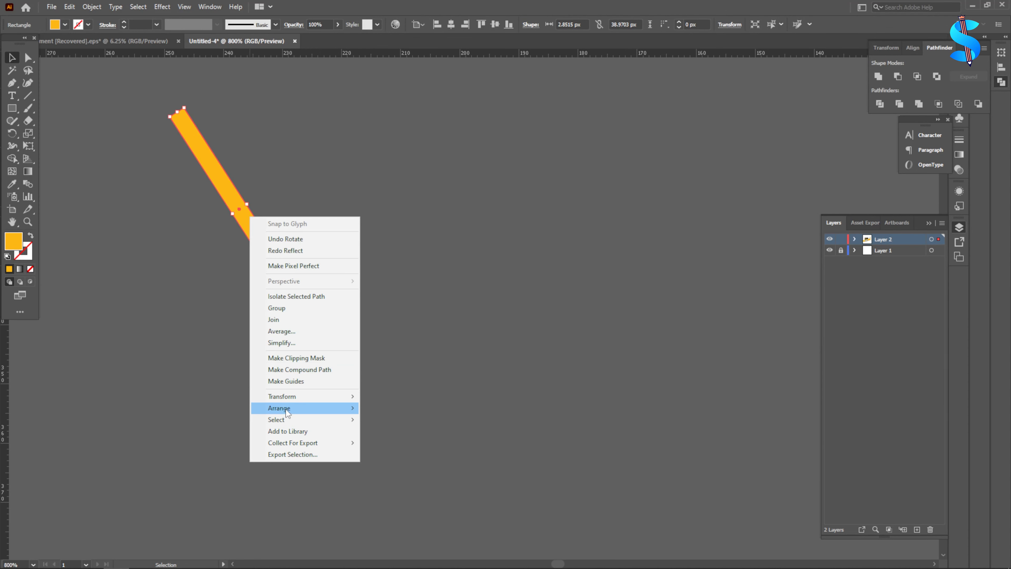
{"action": "mouse_move", "coordinate": [316, 408]}
{"action": "left_click", "coordinate": [401, 438]}
{"action": "left_click", "coordinate": [451, 347]}
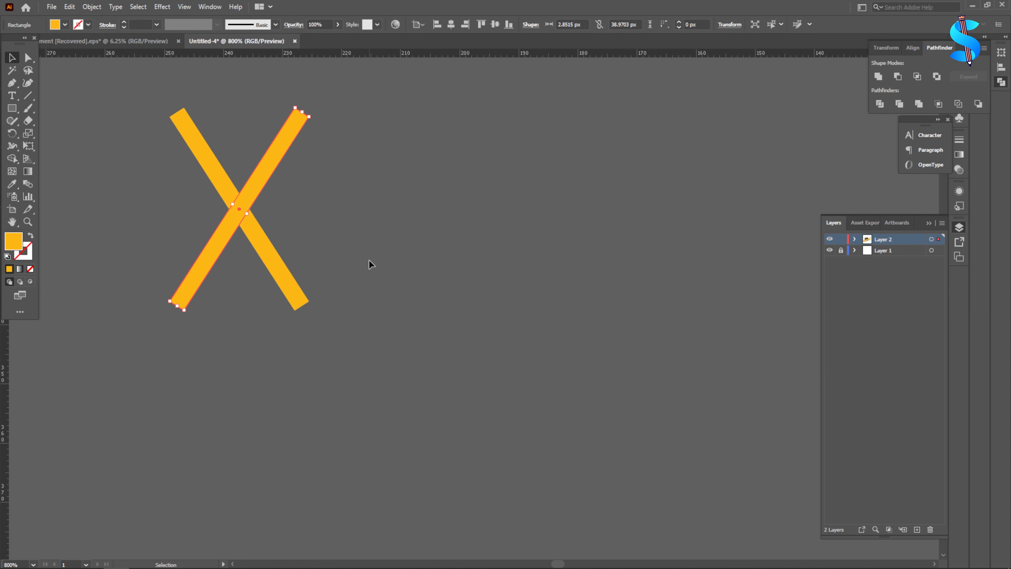
Remove the X's two upper arms with the Shape Builder tool, leaving an upward-pointing chevron.
{"action": "left_click_drag", "start_coordinate": [403, 276], "coordinate": [124, 155]}
{"action": "left_click", "coordinate": [11, 171]}
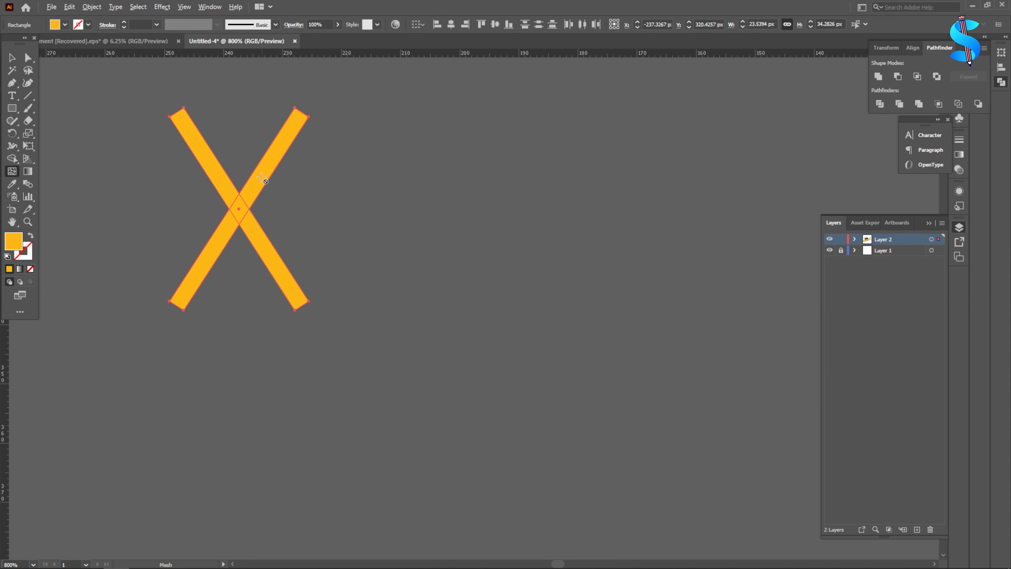
{"action": "left_click_drag", "start_coordinate": [278, 155], "coordinate": [170, 165]}
{"action": "key", "text": "v"}
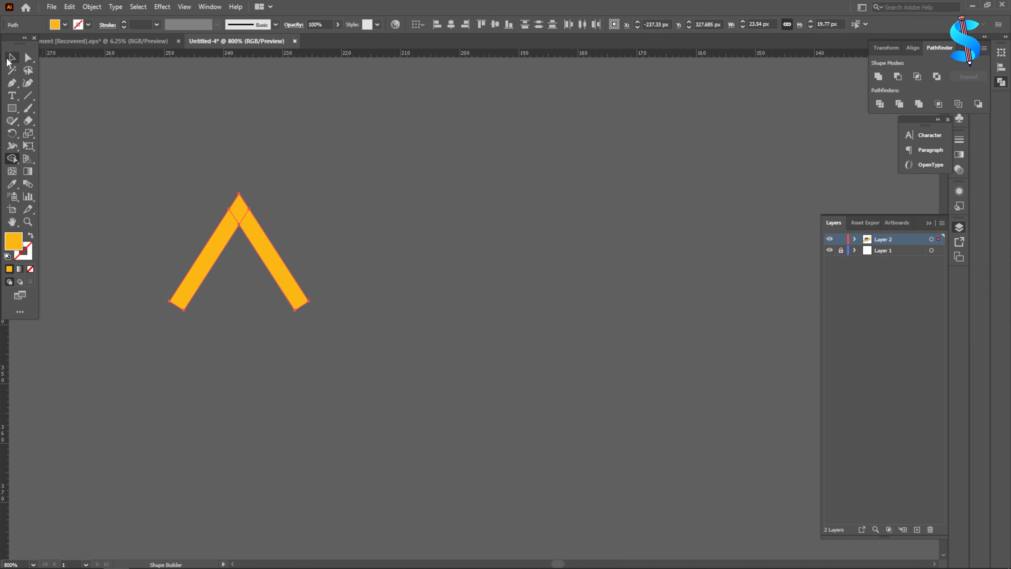
{"action": "left_click", "coordinate": [166, 191]}
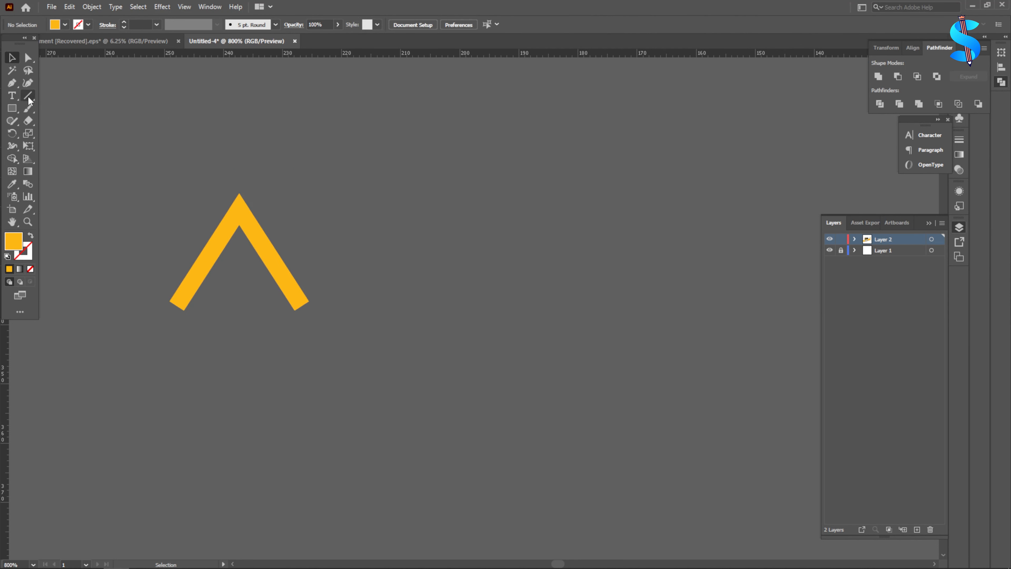
Draw a horizontal line about 55 px long across the chevron's feet and cut off the angled ends below it.
{"action": "left_click_drag", "start_coordinate": [151, 297], "coordinate": [475, 297]}
{"action": "left_click", "coordinate": [11, 58]}
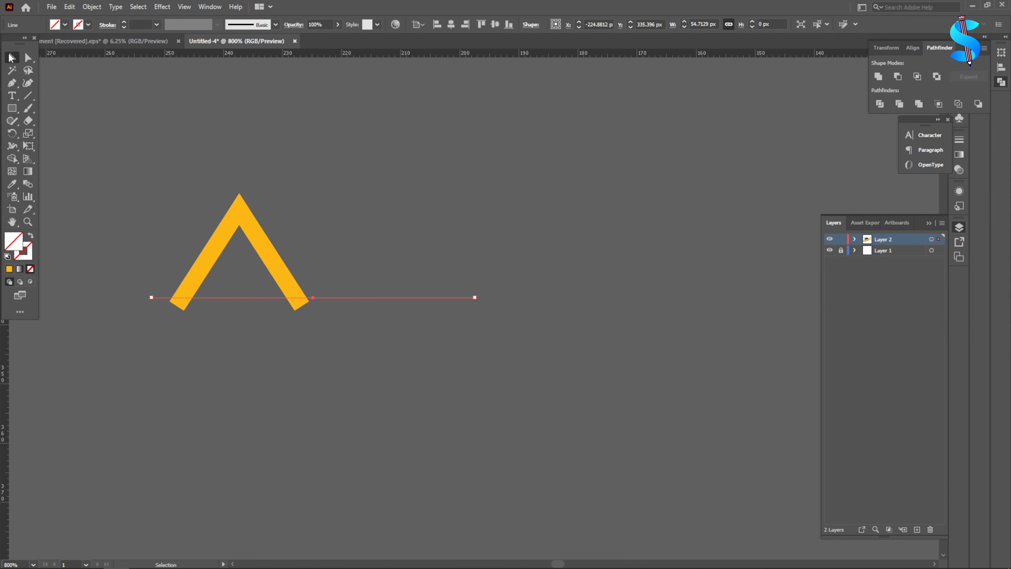
{"action": "key", "text": "ctrl+a"}
{"action": "key", "text": "shift+m"}
{"action": "scroll", "coordinate": [182, 305], "scroll_direction": "up", "scroll_amount": 3}
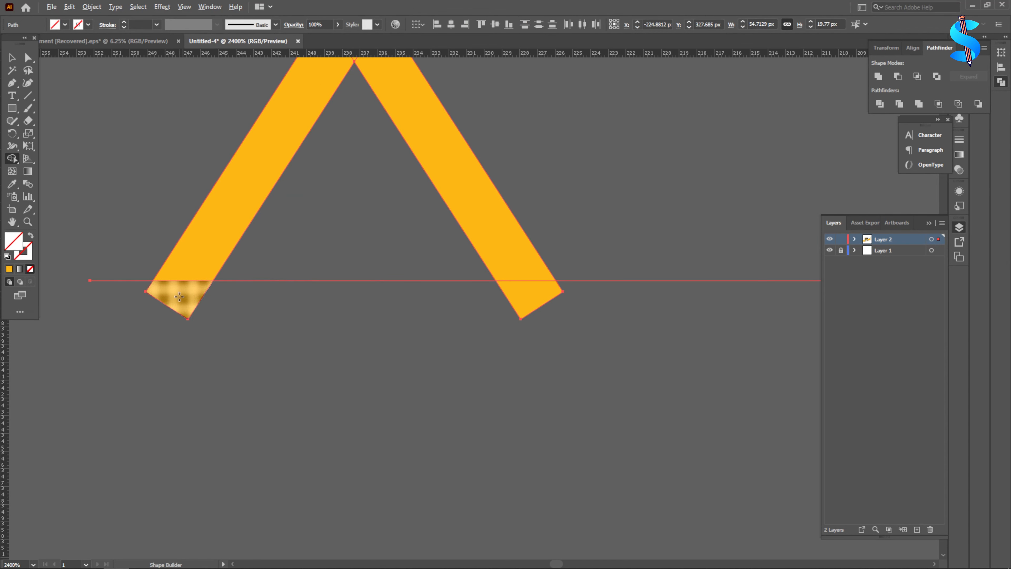
{"action": "left_click", "coordinate": [183, 297], "text": "alt"}
{"action": "left_click", "coordinate": [544, 307], "text": "alt"}
Delete the leftover cutting line and unite the chevron pieces into one shape.
{"action": "key", "text": "v"}
{"action": "scroll", "coordinate": [358, 252], "scroll_direction": "down", "scroll_amount": 2}
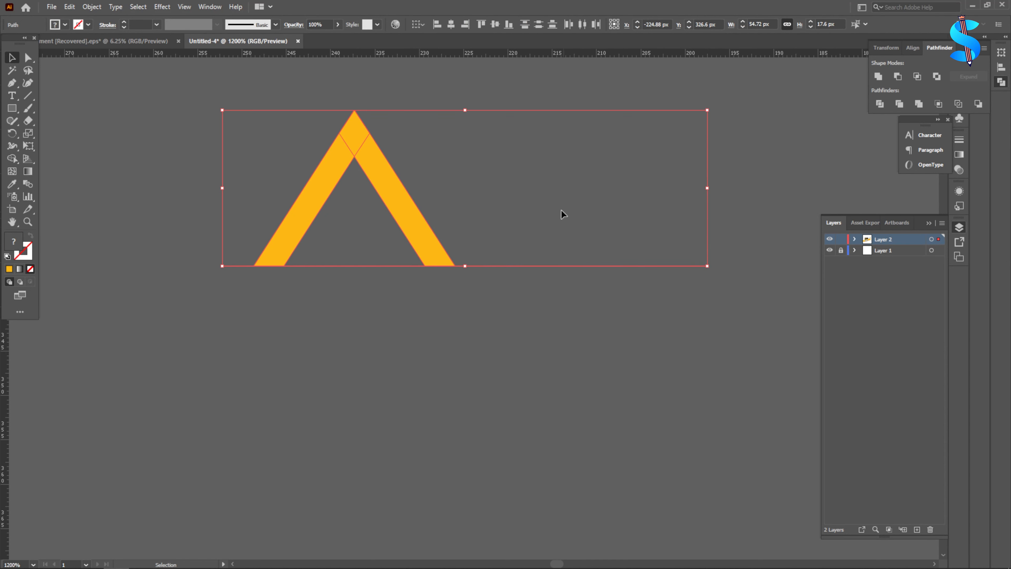
{"action": "left_click_drag", "start_coordinate": [562, 214], "coordinate": [212, 112]}
{"action": "key", "text": "Delete"}
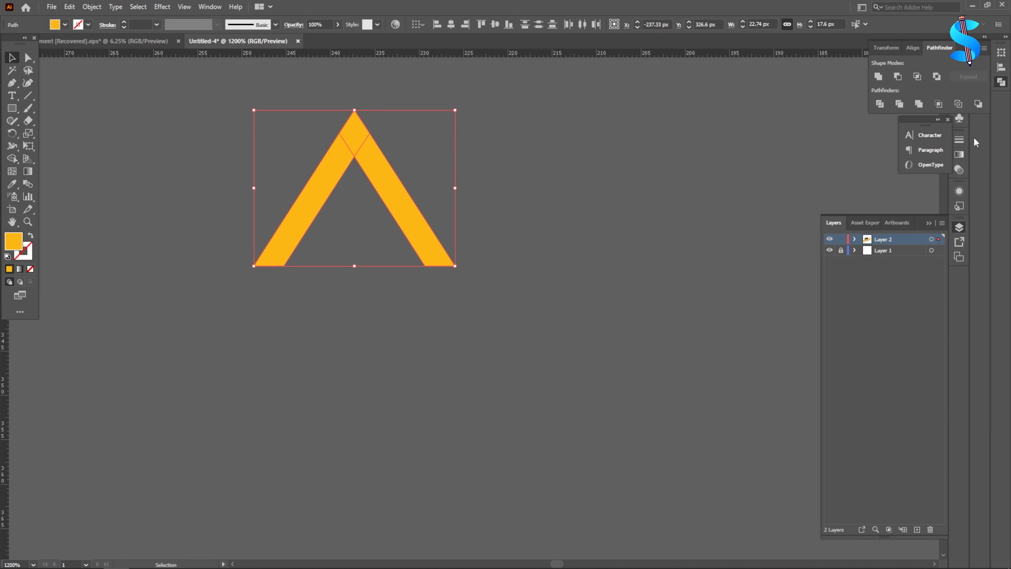
{"action": "left_click", "coordinate": [879, 77]}
Make a smaller copy of the yellow button rectangle, about 143 × 28 px, inside the button and shift it toward the button's left end.
{"action": "scroll", "coordinate": [343, 256], "scroll_direction": "down", "scroll_amount": 6}
{"action": "scroll", "coordinate": [360, 267], "scroll_direction": "down", "scroll_amount": 1}
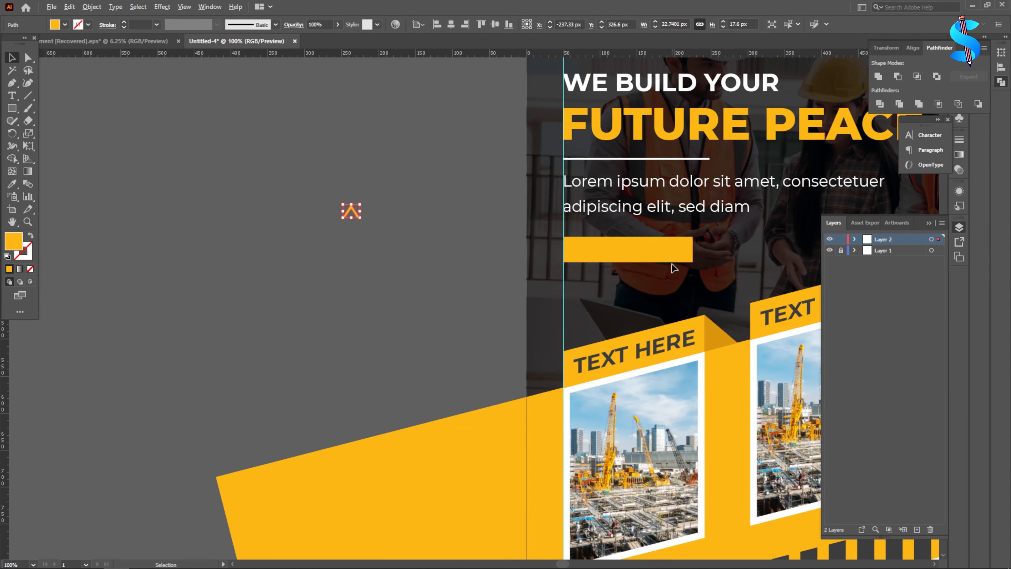
{"action": "scroll", "coordinate": [665, 249], "scroll_direction": "up", "scroll_amount": 3}
{"action": "key", "text": "a"}
{"action": "left_click", "coordinate": [657, 261]}
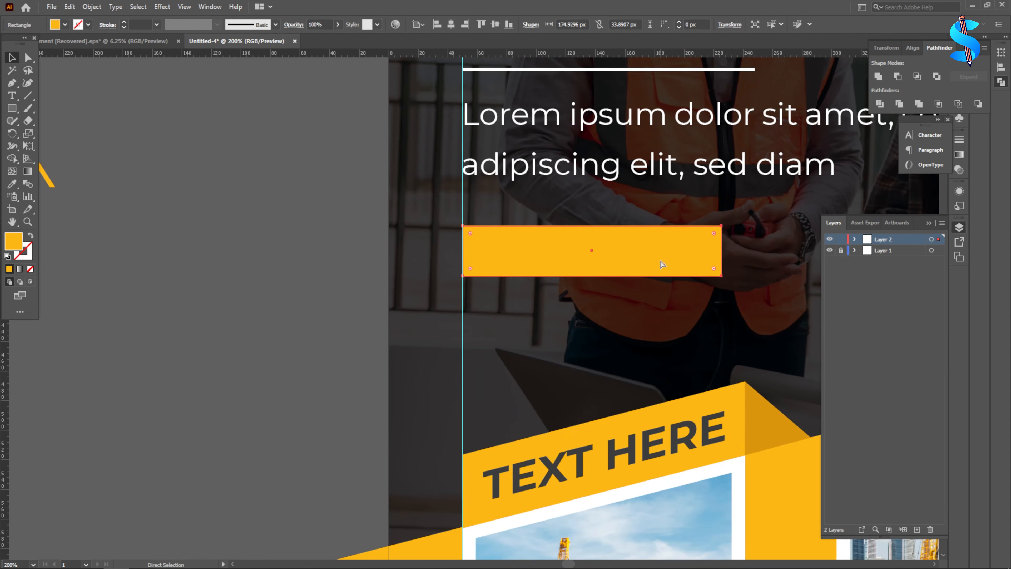
{"action": "key", "text": "v"}
{"action": "left_click_drag", "start_coordinate": [723, 250], "coordinate": [703, 250]}
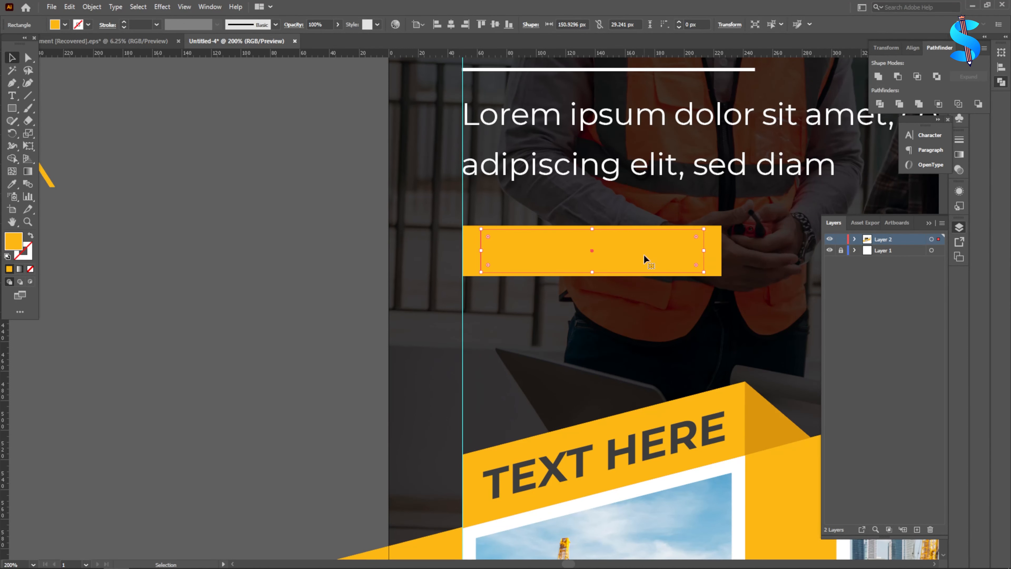
{"action": "scroll", "coordinate": [518, 254], "scroll_direction": "up", "scroll_amount": 1}
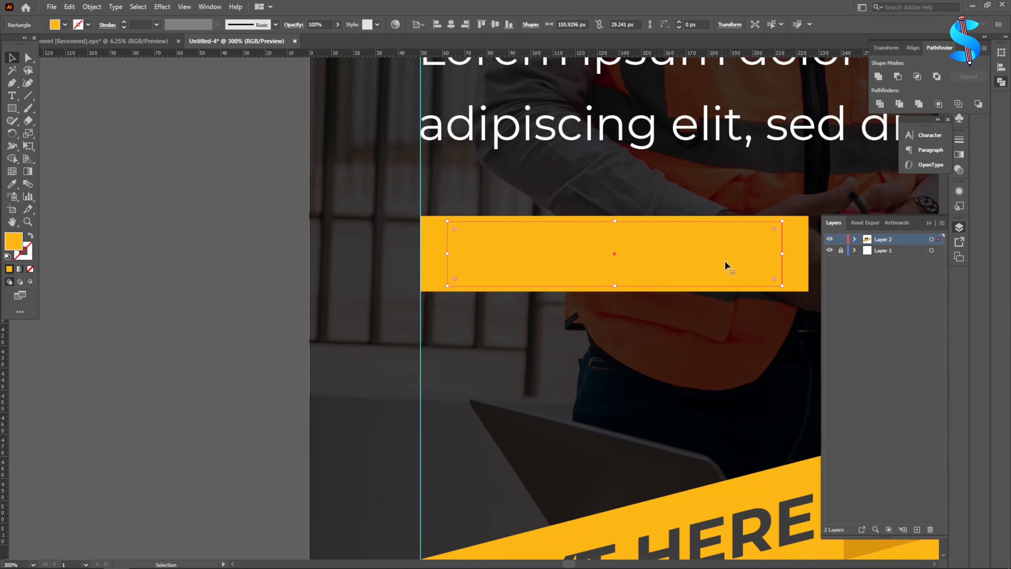
{"action": "left_click_drag", "start_coordinate": [782, 255], "coordinate": [773, 255]}
{"action": "left_click_drag", "start_coordinate": [556, 263], "coordinate": [529, 260]}
Fill the inner rectangle with sampled dark grey and narrow it to about 30 px wide at the button's left end.
{"action": "key", "text": "i"}
{"action": "left_click", "coordinate": [387, 348]}
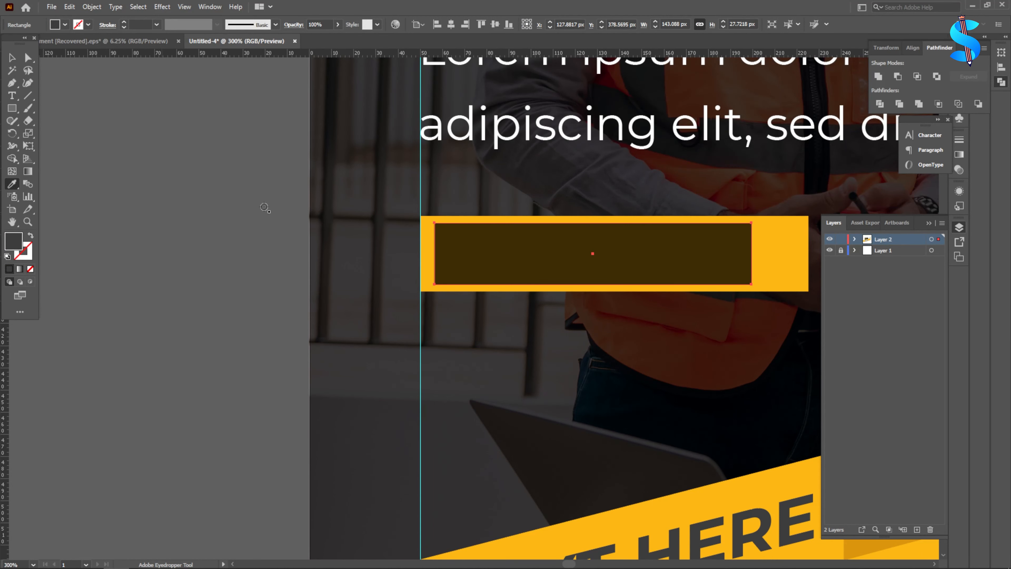
{"action": "key", "text": "ctrl+0"}
{"action": "key", "text": "v"}
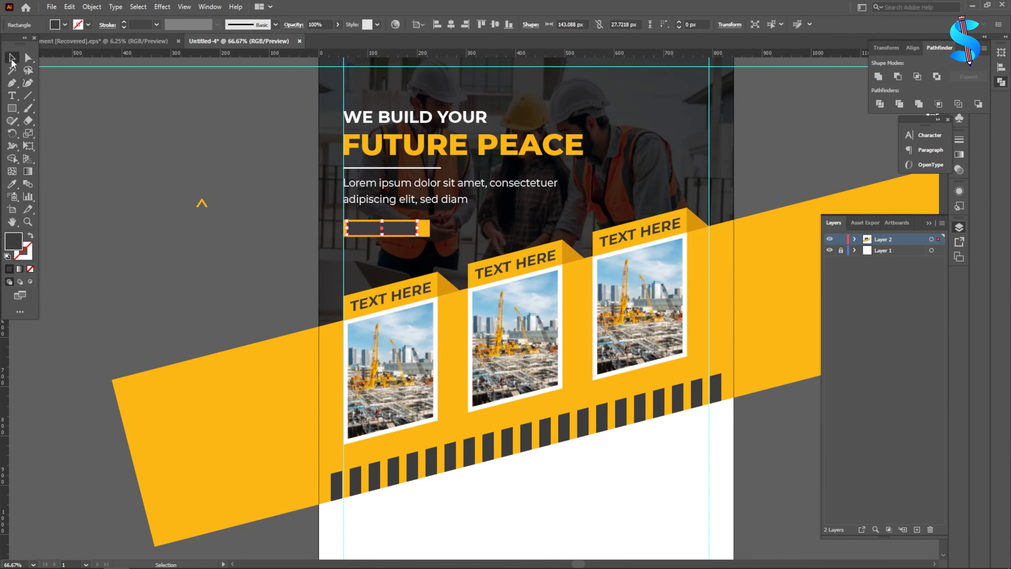
{"action": "scroll", "coordinate": [352, 224], "scroll_direction": "up", "scroll_amount": 7}
{"action": "left_click_drag", "start_coordinate": [397, 246], "coordinate": [381, 249]}
{"action": "scroll", "coordinate": [381, 249], "scroll_direction": "down", "scroll_amount": 3}
{"action": "left_click_drag", "start_coordinate": [615, 236], "coordinate": [368, 228]}
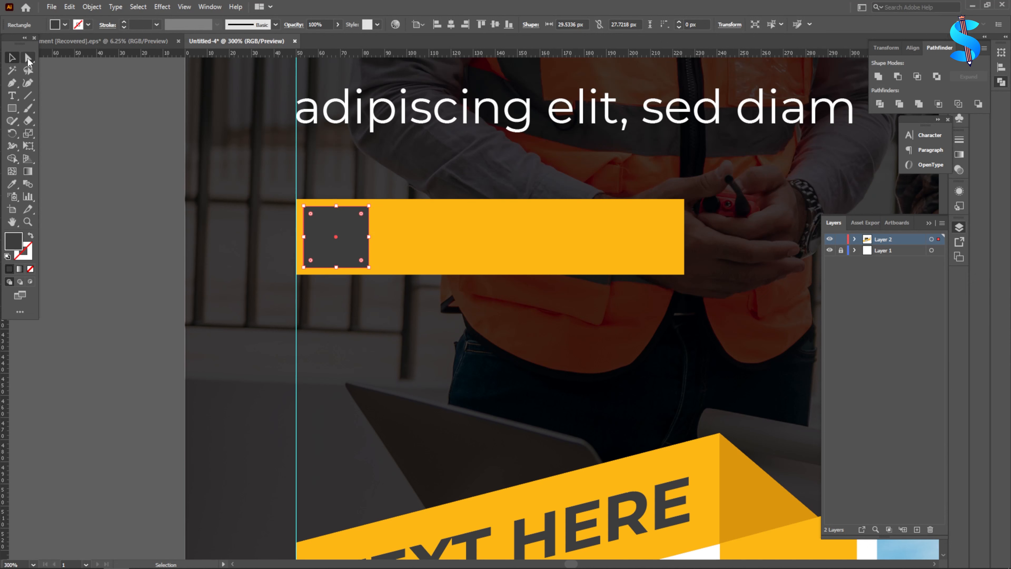
Rotate the yellow chevron to point right and place it on the dark square in the button.
{"action": "left_click", "coordinate": [28, 59]}
{"action": "scroll", "coordinate": [593, 243], "scroll_direction": "down", "scroll_amount": 2}
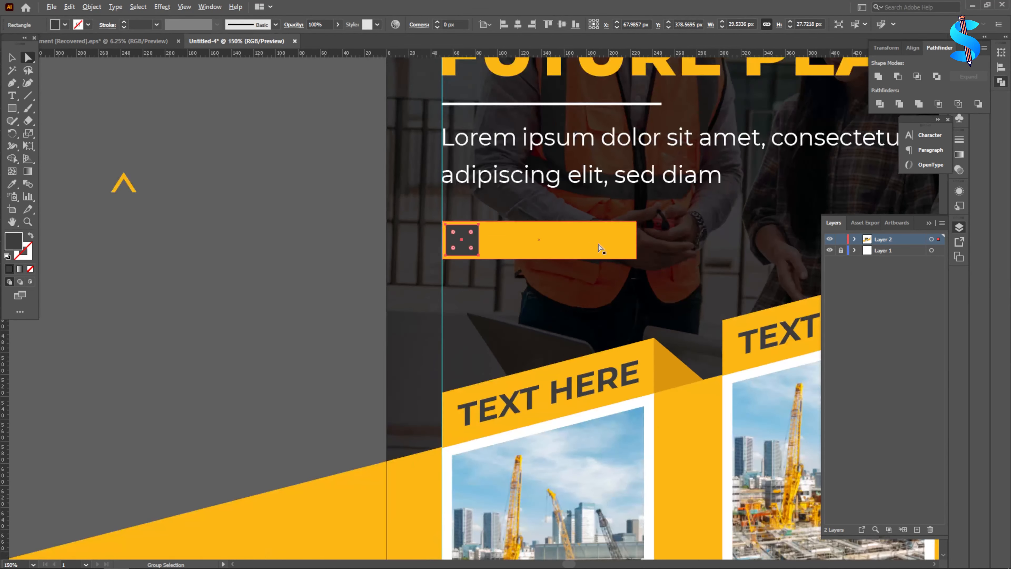
{"action": "left_click", "coordinate": [11, 59]}
{"action": "left_click", "coordinate": [144, 199]}
{"action": "left_click", "coordinate": [132, 185]}
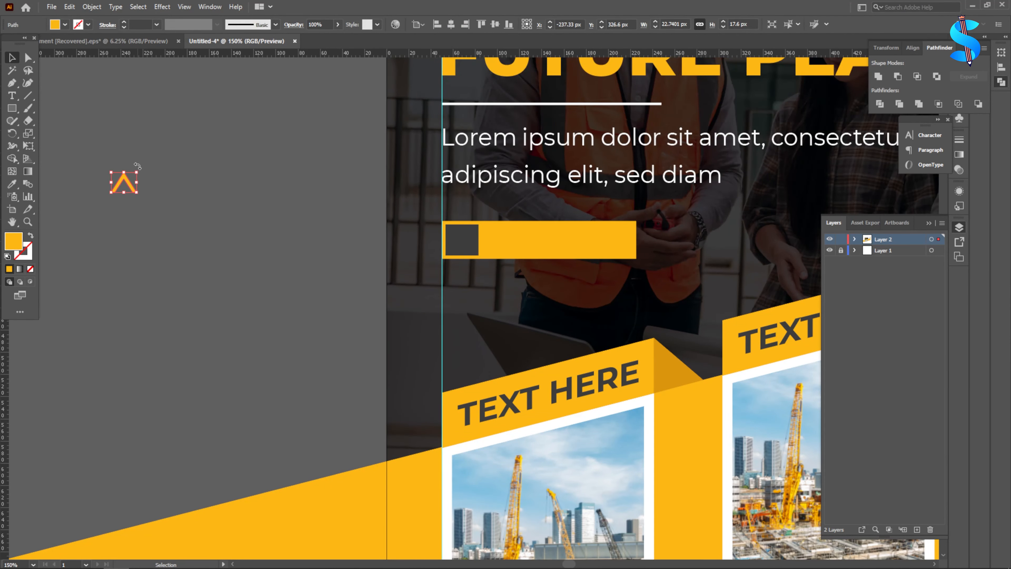
{"action": "left_click_drag", "start_coordinate": [138, 168], "coordinate": [465, 248]}
{"action": "left_click", "coordinate": [149, 209]}
{"action": "scroll", "coordinate": [460, 241], "scroll_direction": "up", "scroll_amount": 4}
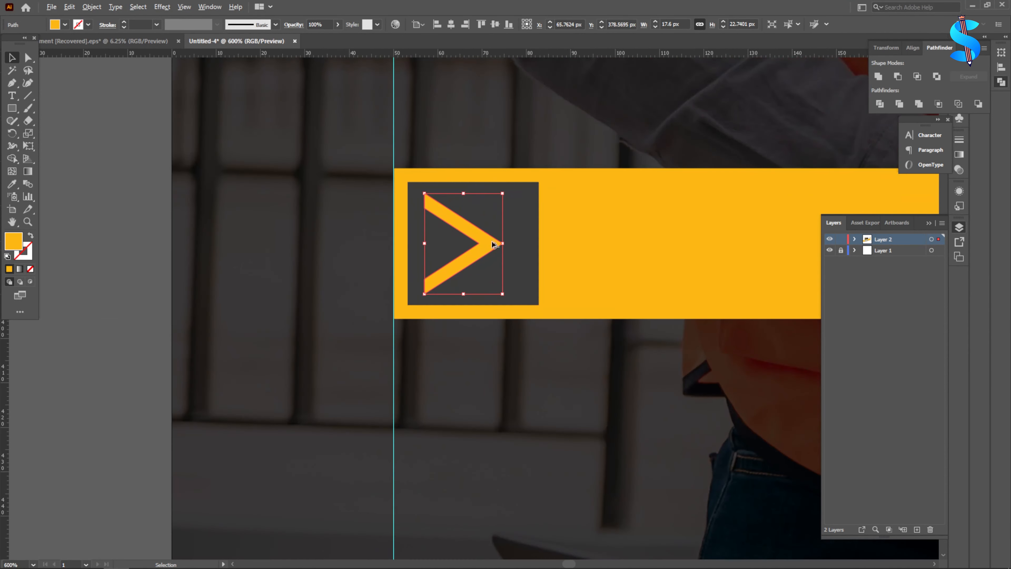
Duplicate the chevron into a double arrow, group both at about 21 × 22 px, and nudge the group 1 px right.
{"action": "scroll", "coordinate": [496, 247], "scroll_direction": "up", "scroll_amount": 1}
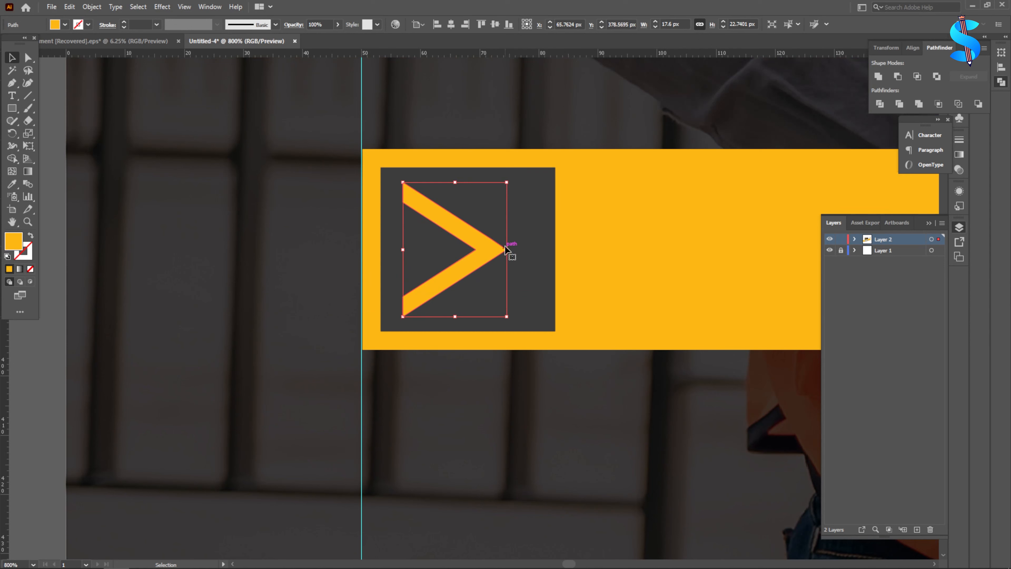
{"action": "left_click_drag", "start_coordinate": [505, 249], "coordinate": [528, 250]}
{"action": "left_click", "coordinate": [462, 258], "text": "shift"}
{"action": "key", "text": "ctrl+g"}
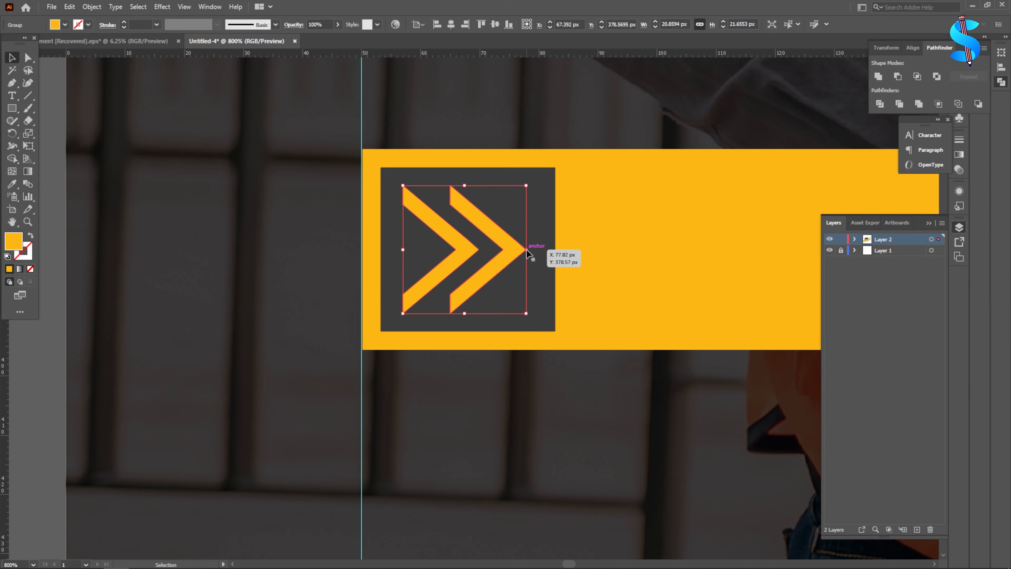
{"action": "key", "text": "Right"}
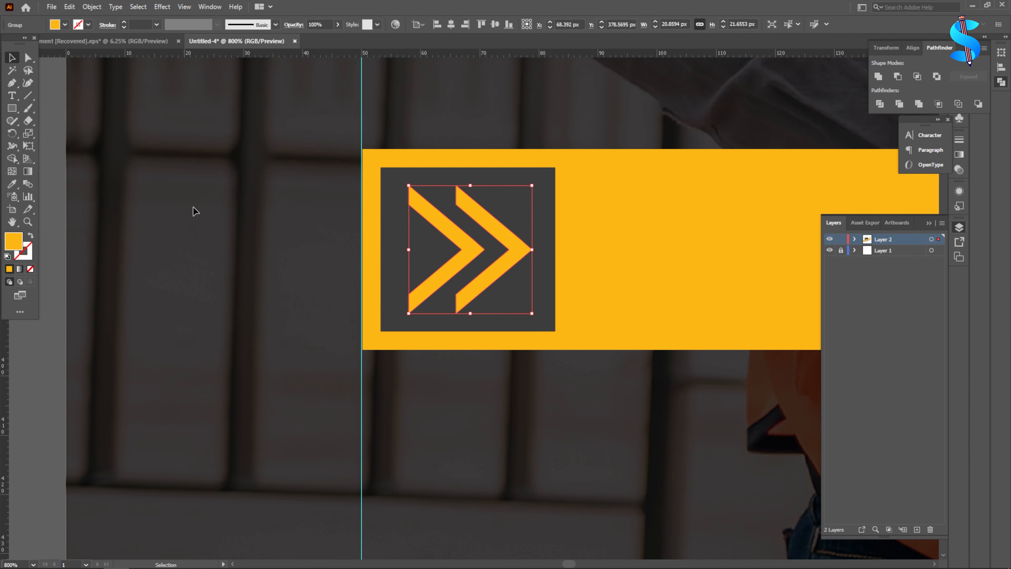
Slant the dark square's right edge by pulling its lower corner outward, and nudge the double arrow 1 px right.
{"action": "left_click", "coordinate": [28, 60]}
{"action": "scroll", "coordinate": [251, 207], "scroll_direction": "down", "scroll_amount": 1}
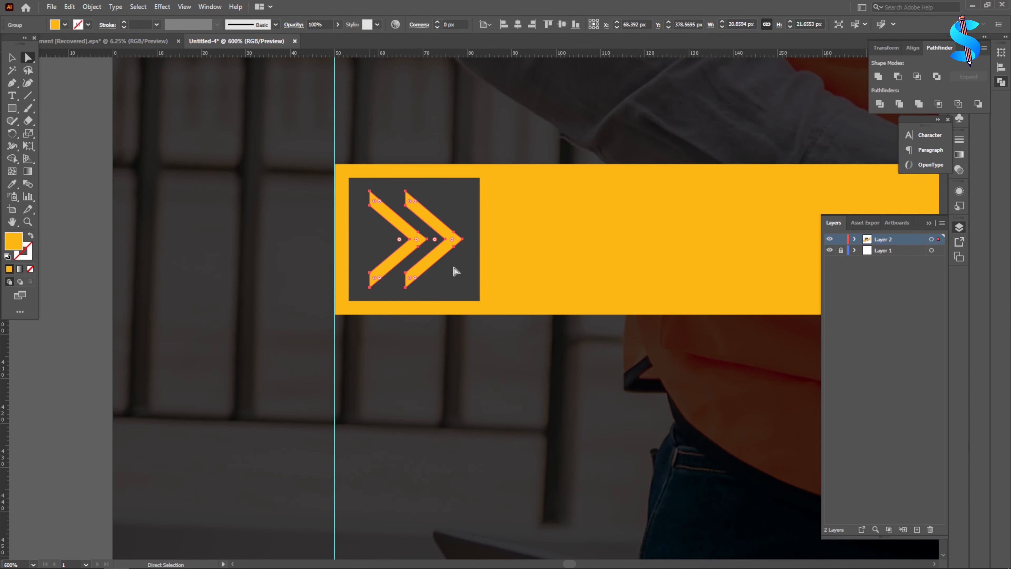
{"action": "left_click", "coordinate": [480, 302]}
{"action": "left_click_drag", "start_coordinate": [480, 301], "coordinate": [520, 302]}
{"action": "scroll", "coordinate": [460, 272], "scroll_direction": "down", "scroll_amount": 1}
{"action": "left_click", "coordinate": [11, 58]}
{"action": "scroll", "coordinate": [466, 247], "scroll_direction": "down", "scroll_amount": 1}
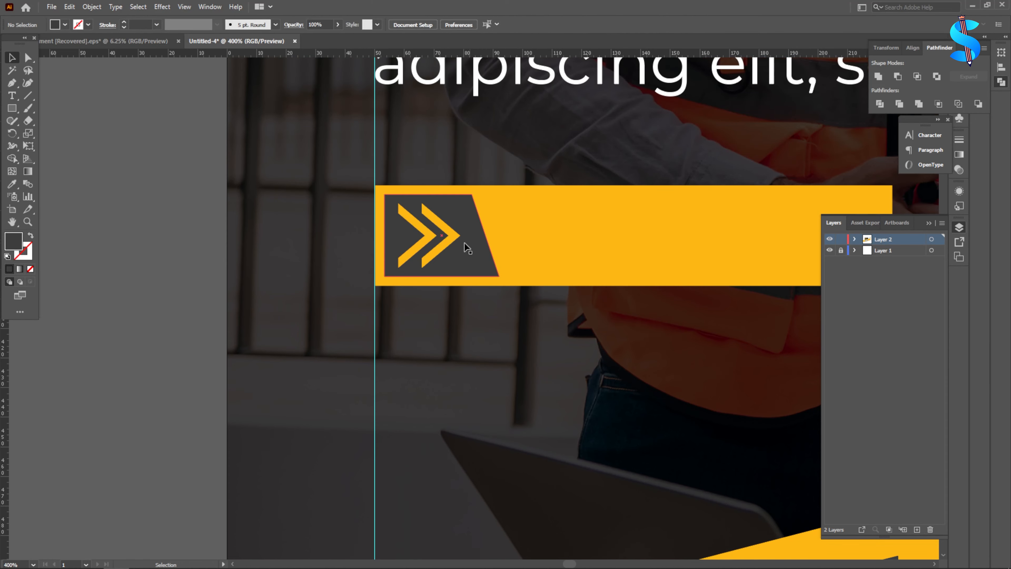
{"action": "left_click", "coordinate": [456, 235]}
{"action": "left_click", "coordinate": [151, 261]}
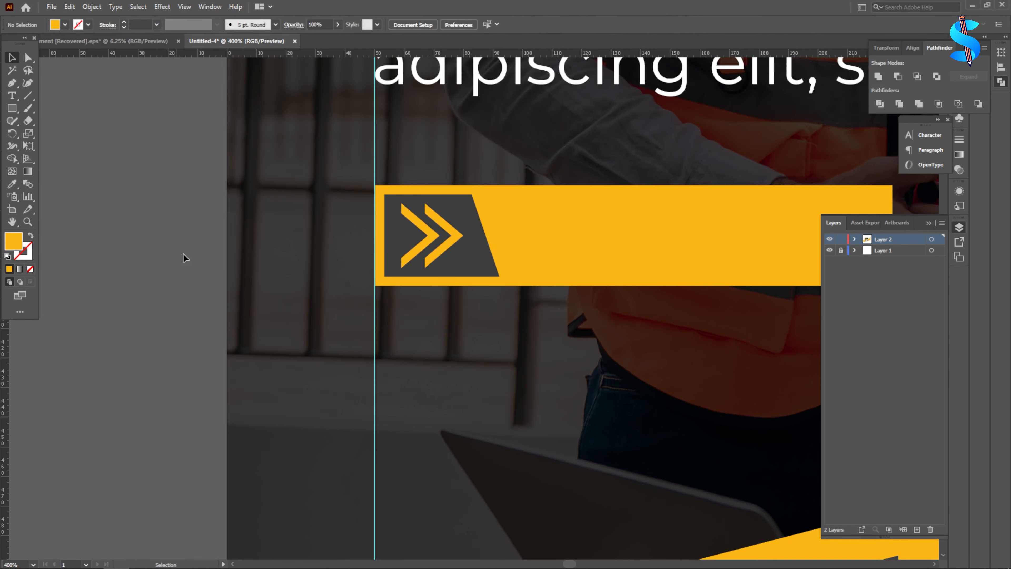
Add a text line with a placeholder phone number on the yellow button beside the dark arrow panel.
{"action": "scroll", "coordinate": [207, 263], "scroll_direction": "down", "scroll_amount": 2}
{"action": "scroll", "coordinate": [210, 268], "scroll_direction": "up", "scroll_amount": 1}
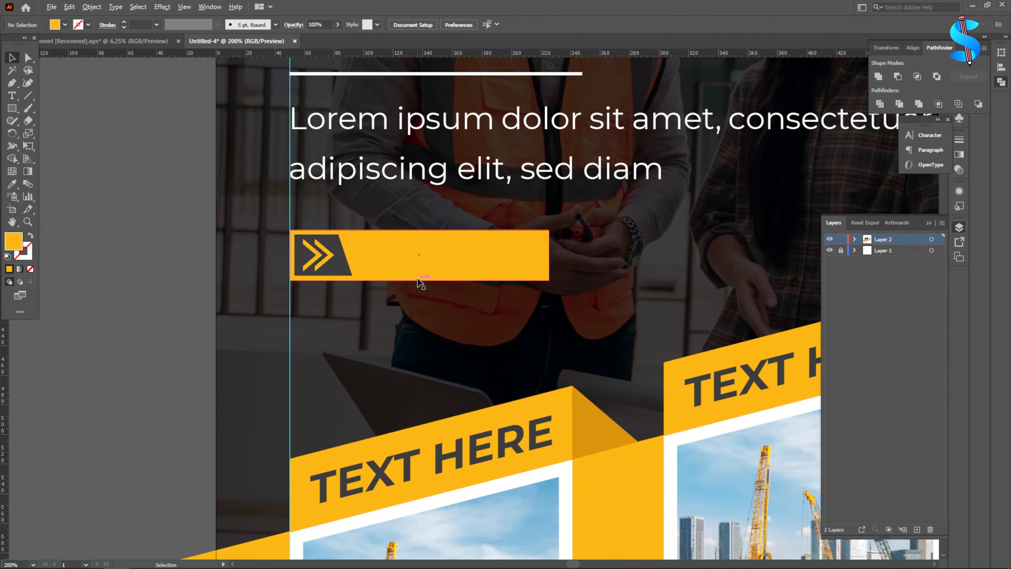
{"action": "scroll", "coordinate": [392, 257], "scroll_direction": "up", "scroll_amount": 2}
{"action": "key", "text": "t"}
{"action": "left_click", "coordinate": [339, 249]}
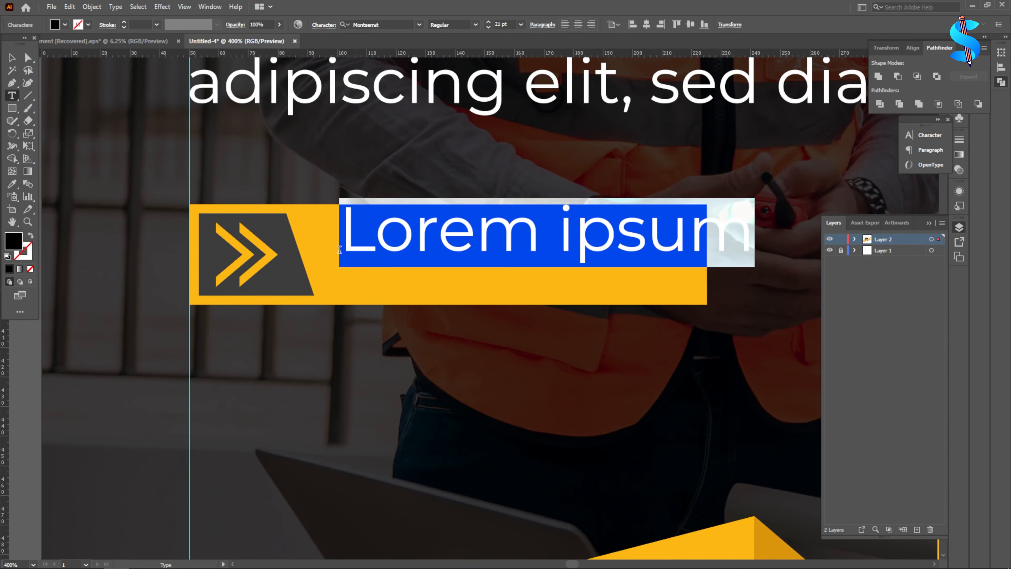
{"action": "type", "text": "00 123 456 789"}
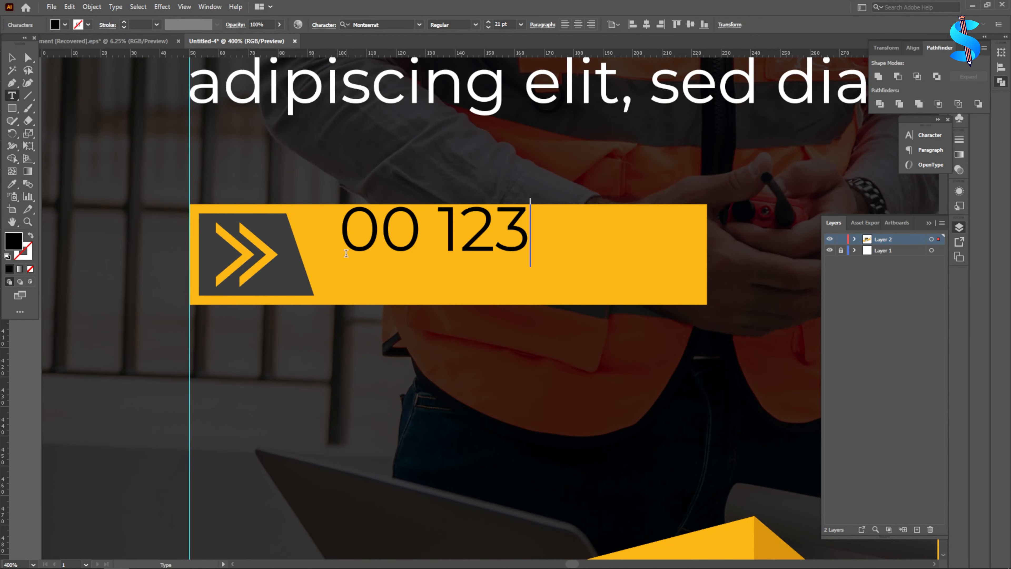
{"action": "left_click", "coordinate": [12, 58]}
Copy the dark grey Montserrat SemiBold style from the contact details beside the artboard onto the button's phone number text.
{"action": "left_click", "coordinate": [12, 183]}
{"action": "scroll", "coordinate": [347, 219], "scroll_direction": "down", "scroll_amount": 4}
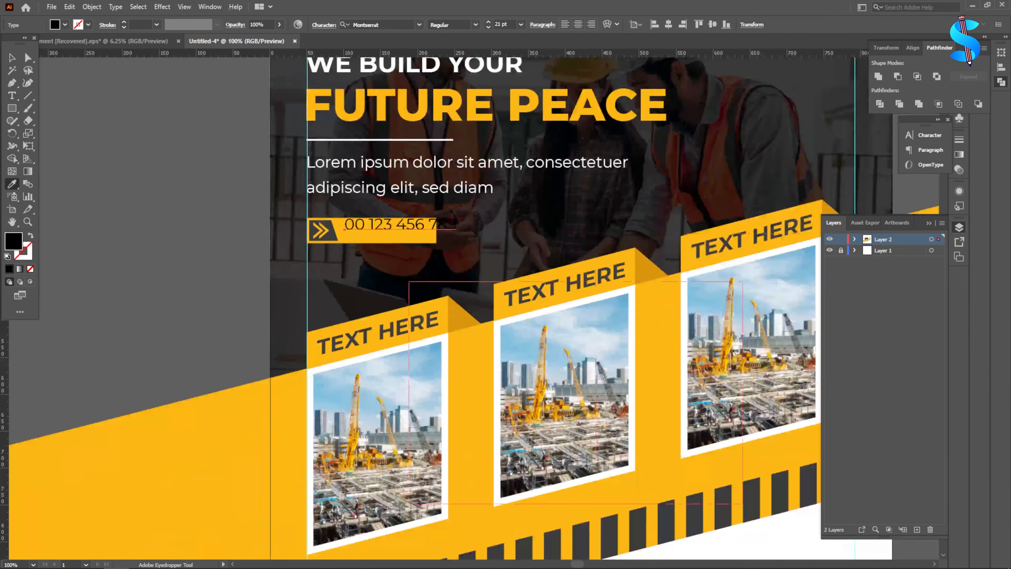
{"action": "scroll", "coordinate": [553, 329], "scroll_direction": "down", "scroll_amount": 3}
{"action": "scroll", "coordinate": [795, 244], "scroll_direction": "up", "scroll_amount": 8}
{"action": "scroll", "coordinate": [661, 219], "scroll_direction": "down", "scroll_amount": 4}
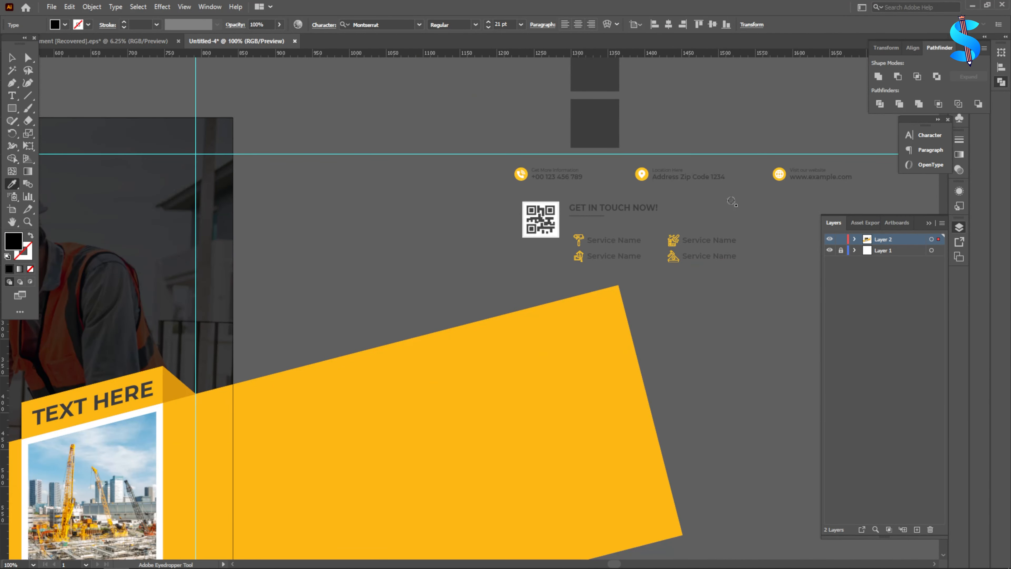
{"action": "scroll", "coordinate": [729, 201], "scroll_direction": "up", "scroll_amount": 4}
{"action": "left_click", "coordinate": [335, 166]}
{"action": "scroll", "coordinate": [661, 241], "scroll_direction": "down", "scroll_amount": 4}
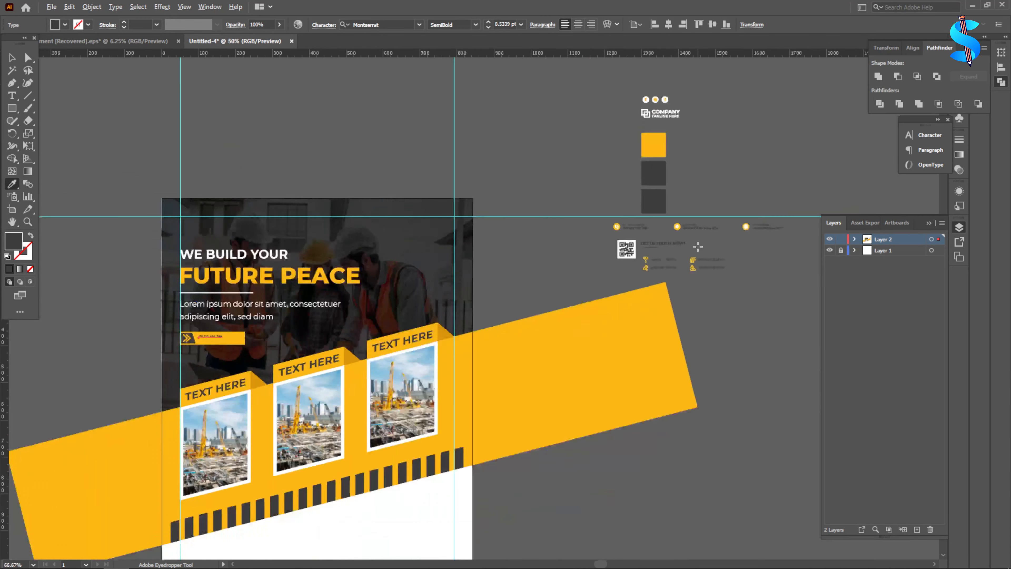
{"action": "scroll", "coordinate": [452, 299], "scroll_direction": "up", "scroll_amount": 4}
{"action": "scroll", "coordinate": [452, 299], "scroll_direction": "up", "scroll_amount": 3}
{"action": "key", "text": "v"}
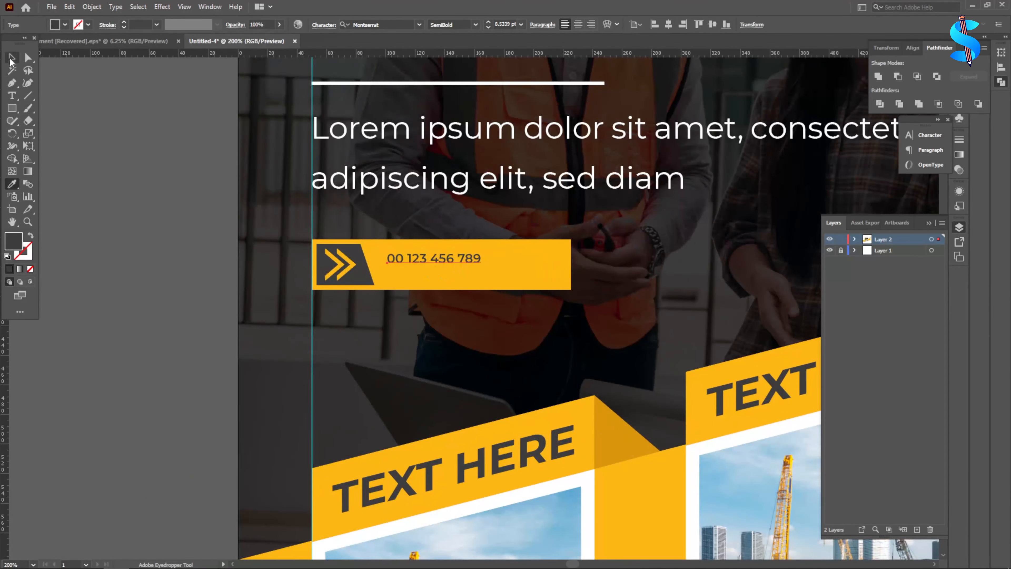
Enlarge the phone number text to about 15 pt, set it to Bold, and fit it in the button's empty area.
{"action": "scroll", "coordinate": [454, 237], "scroll_direction": "up", "scroll_amount": 1}
{"action": "left_click_drag", "start_coordinate": [480, 283], "coordinate": [444, 293]}
{"action": "left_click", "coordinate": [475, 24]}
{"action": "left_click", "coordinate": [458, 159]}
{"action": "scroll", "coordinate": [438, 298], "scroll_direction": "up", "scroll_amount": 2}
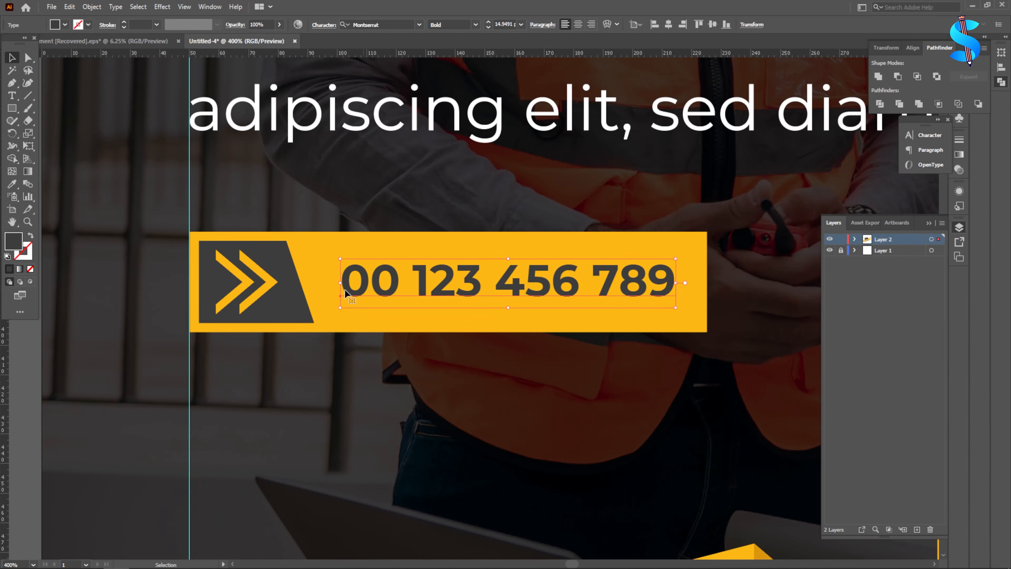
Group the double arrow, dark panel, phone number text and yellow bar into one button.
{"action": "left_click", "coordinate": [269, 288]}
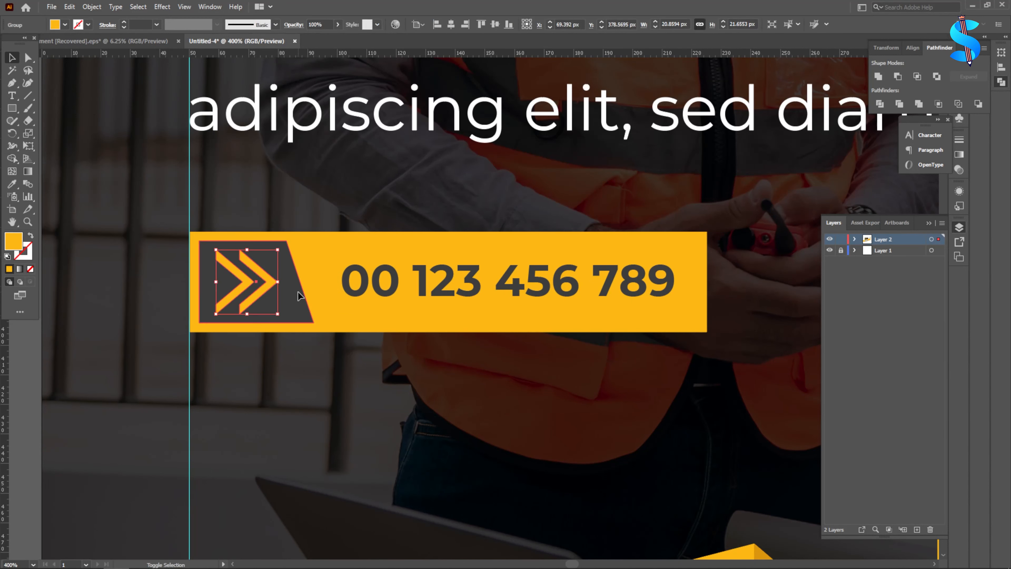
{"action": "left_click", "coordinate": [368, 294], "text": "shift"}
{"action": "left_click", "coordinate": [224, 240], "text": "shift"}
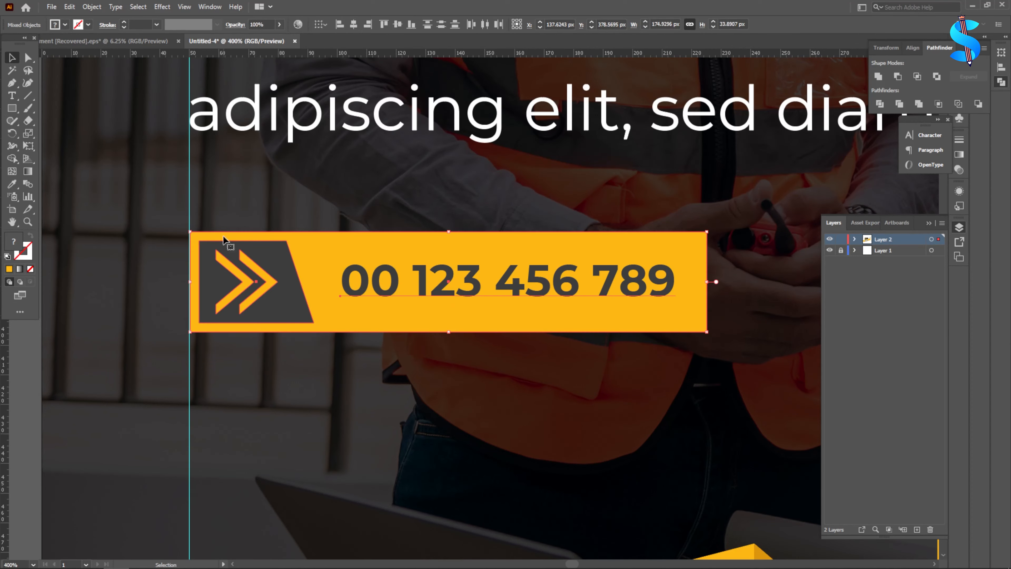
{"action": "key", "text": "ctrl+g"}
{"action": "scroll", "coordinate": [337, 259], "scroll_direction": "down", "scroll_amount": 2}
{"action": "left_click", "coordinate": [154, 247]}
{"action": "scroll", "coordinate": [271, 267], "scroll_direction": "down", "scroll_amount": 4}
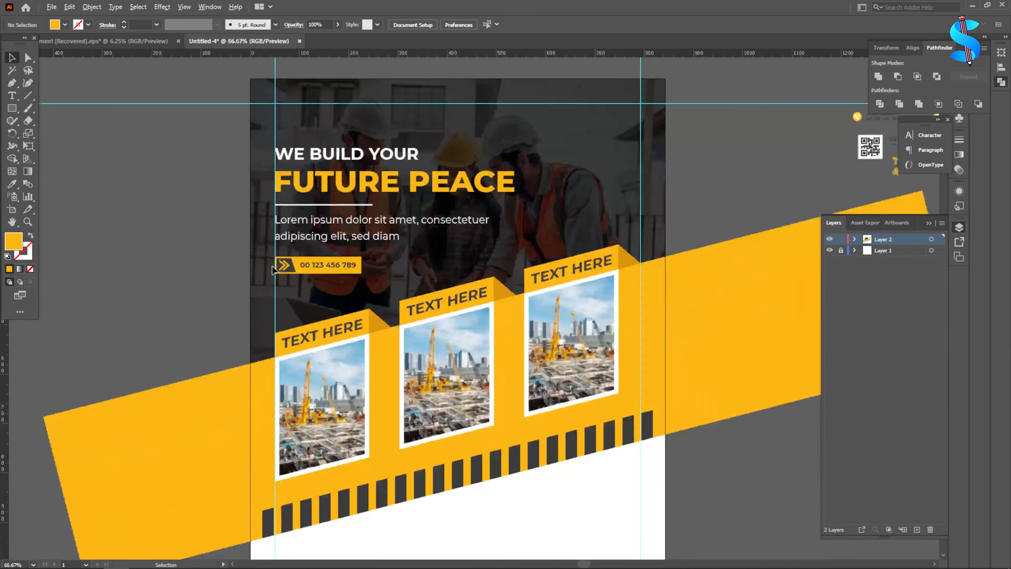
Bring the social icons, company logo and colour swatches beside the artboard to the front.
{"action": "scroll", "coordinate": [291, 273], "scroll_direction": "up", "scroll_amount": 2}
{"action": "scroll", "coordinate": [318, 255], "scroll_direction": "down", "scroll_amount": 1}
{"action": "scroll", "coordinate": [361, 231], "scroll_direction": "down", "scroll_amount": 2}
{"action": "scroll", "coordinate": [571, 290], "scroll_direction": "down", "scroll_amount": 3}
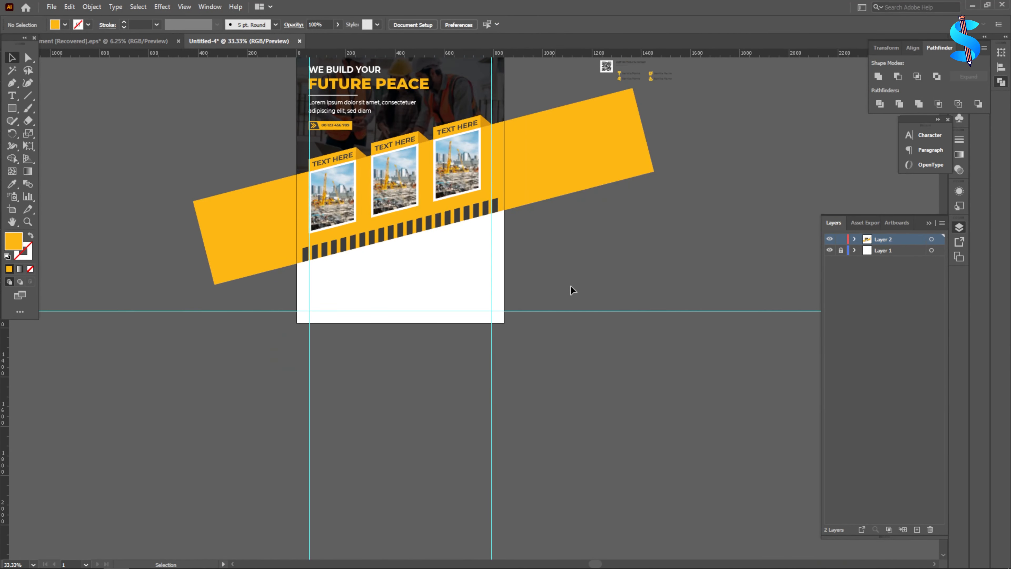
{"action": "scroll", "coordinate": [618, 274], "scroll_direction": "up", "scroll_amount": 3}
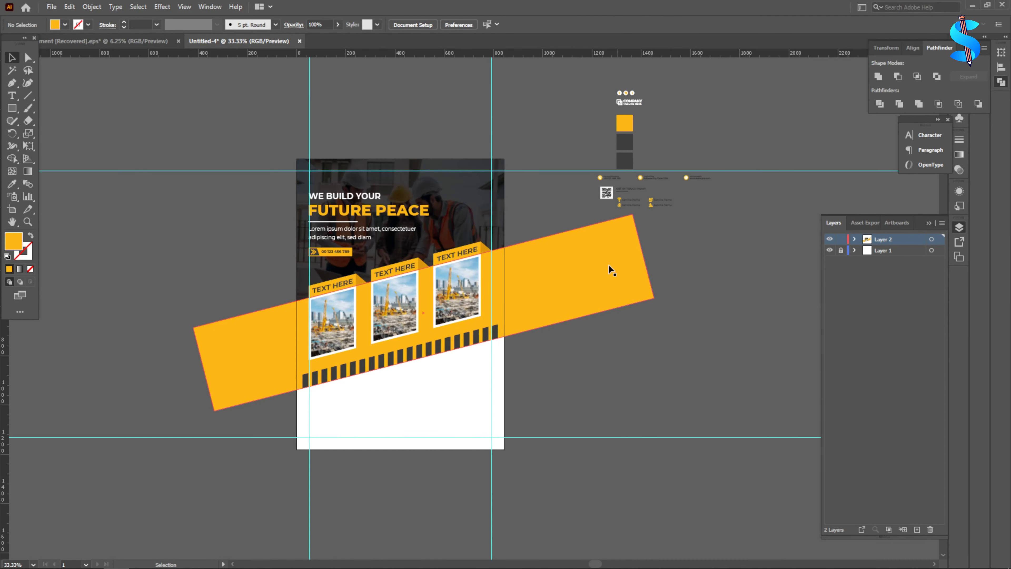
{"action": "left_click_drag", "start_coordinate": [609, 106], "coordinate": [661, 142]}
{"action": "right_click", "coordinate": [629, 96]}
{"action": "mouse_move", "coordinate": [669, 214]}
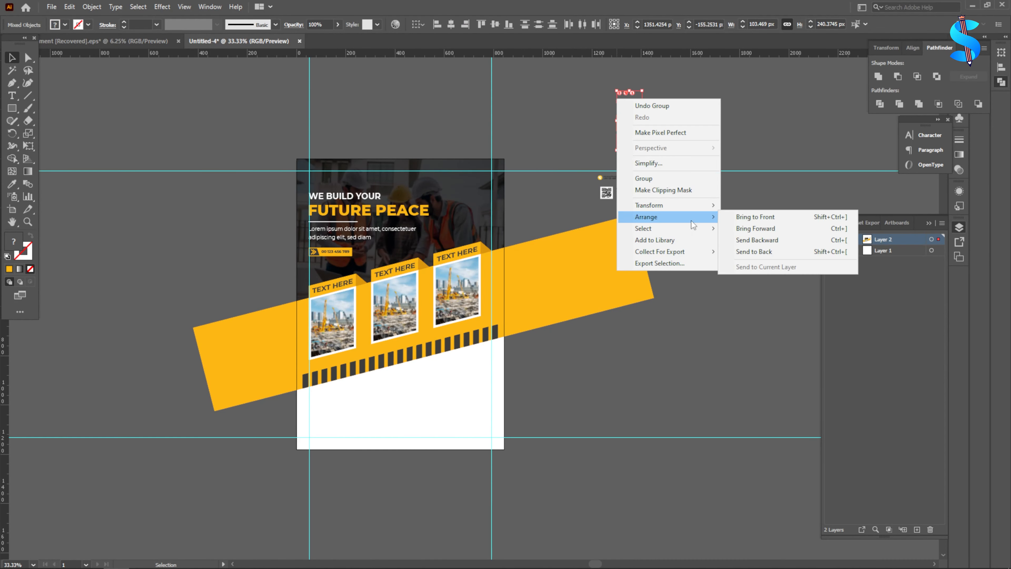
{"action": "left_click", "coordinate": [744, 222]}
{"action": "left_click", "coordinate": [665, 191]}
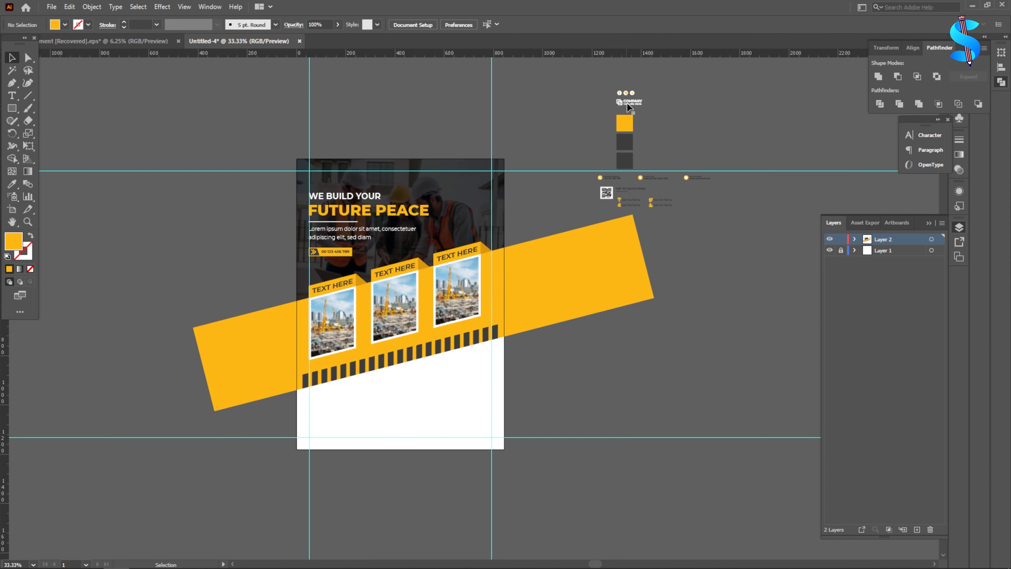
Move the white company logo onto the hero photo, snapping it to the flyer's upper-left margin guides.
{"action": "left_click_drag", "start_coordinate": [623, 104], "coordinate": [317, 181]}
{"action": "scroll", "coordinate": [313, 174], "scroll_direction": "up", "scroll_amount": 7}
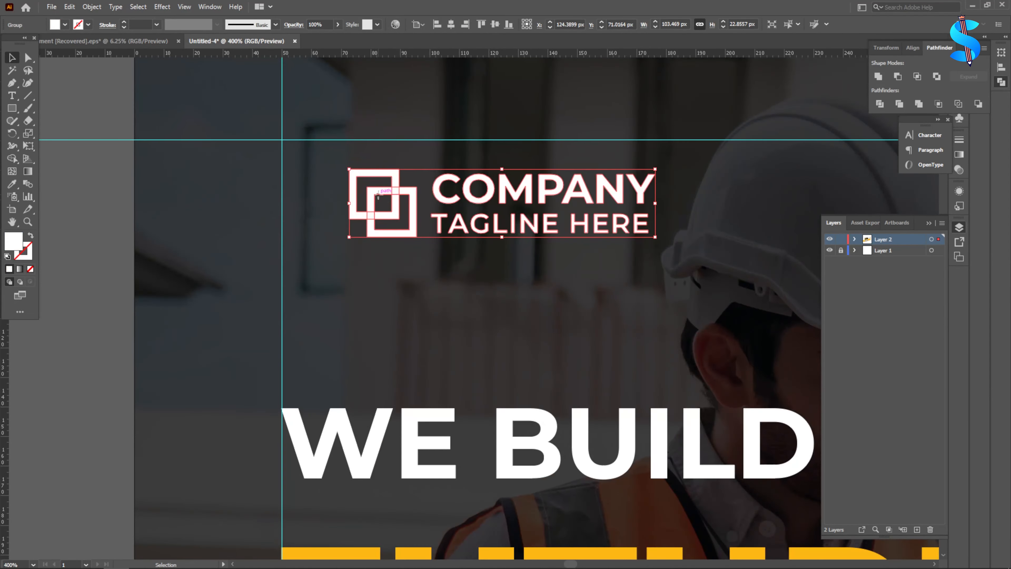
{"action": "left_click_drag", "start_coordinate": [375, 195], "coordinate": [309, 166]}
{"action": "scroll", "coordinate": [392, 189], "scroll_direction": "down", "scroll_amount": 8}
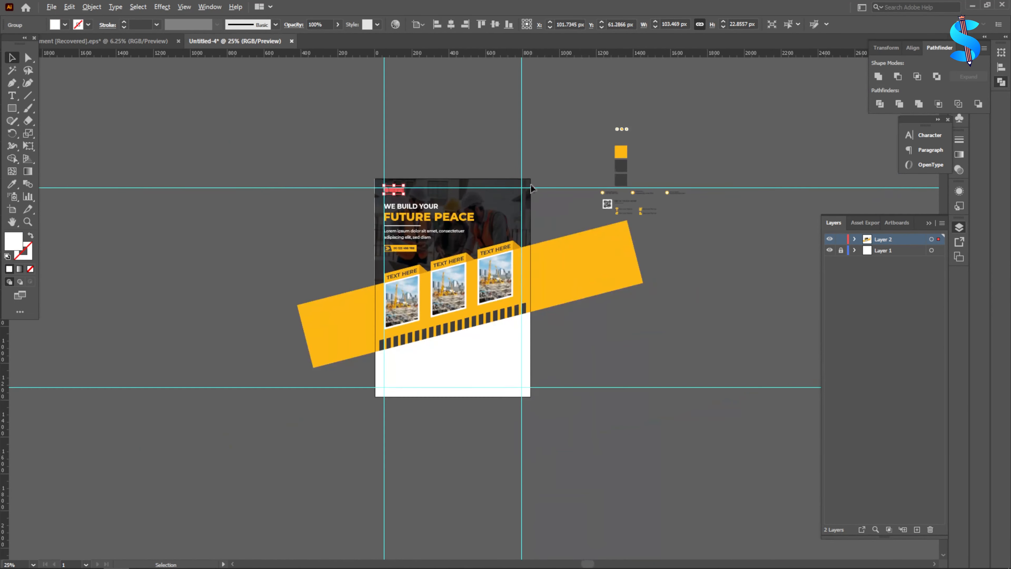
Move the three social media icons onto the hero photo at the flyer's upper-right margin guides.
{"action": "scroll", "coordinate": [513, 191], "scroll_direction": "up", "scroll_amount": 2}
{"action": "scroll", "coordinate": [574, 184], "scroll_direction": "up", "scroll_amount": 2}
{"action": "left_click_drag", "start_coordinate": [767, 94], "coordinate": [517, 252]}
{"action": "scroll", "coordinate": [473, 256], "scroll_direction": "up", "scroll_amount": 4}
{"action": "scroll", "coordinate": [597, 235], "scroll_direction": "down", "scroll_amount": 5}
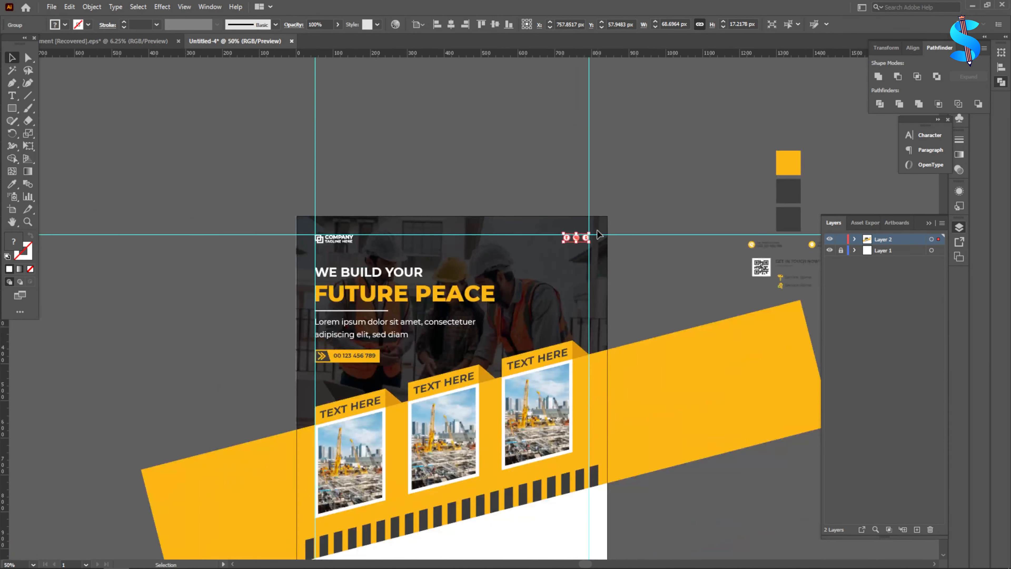
{"action": "left_click", "coordinate": [621, 171]}
{"action": "scroll", "coordinate": [398, 231], "scroll_direction": "down", "scroll_amount": 1}
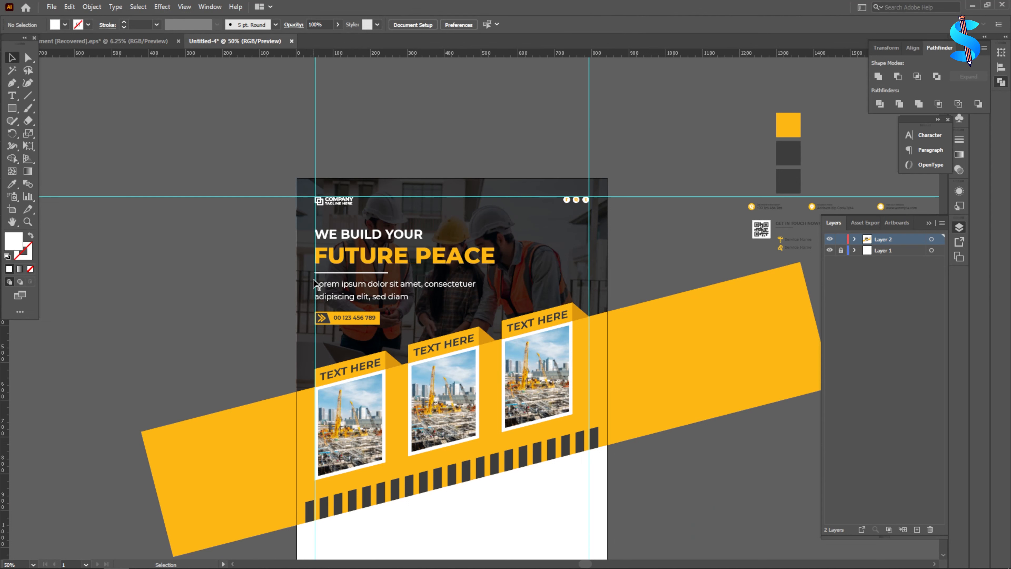
Nudge the headline, divider line, paragraph and phone button down together by about 16 px.
{"action": "left_click_drag", "start_coordinate": [366, 331], "coordinate": [365, 331]}
{"action": "key", "text": "Down"}
{"action": "key", "text": "Down"}
{"action": "key", "text": "Down"}
{"action": "key", "text": "Down"}
{"action": "key", "text": "Down"}
{"action": "key", "text": "Down"}
{"action": "key", "text": "Down"}
{"action": "key", "text": "Down"}
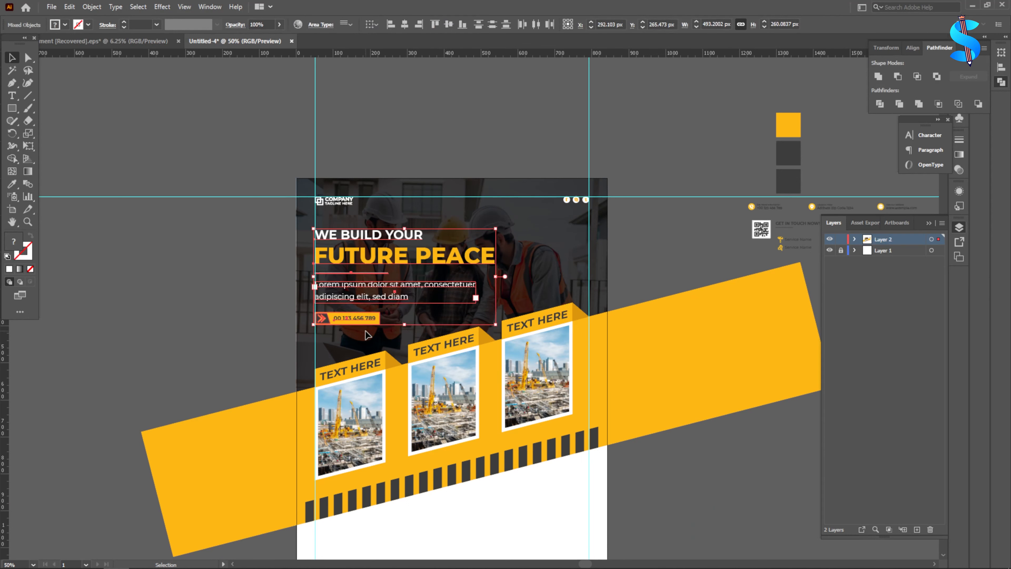
{"action": "key", "text": "Down"}
{"action": "key", "text": "Down"}
{"action": "key", "text": "Down"}
{"action": "key", "text": "Down"}
{"action": "key", "text": "Down"}
{"action": "key", "text": "Down"}
{"action": "key", "text": "Down"}
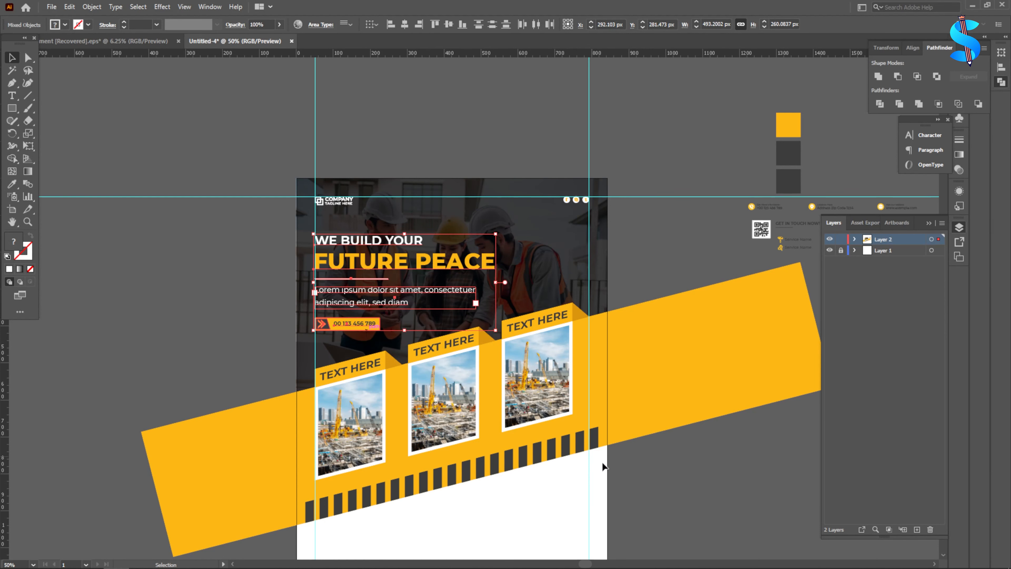
{"action": "left_click", "coordinate": [707, 484]}
Switch to the recovered assets document and bring its "45% OFF" discount badge into the flyer, below the hazard stripes.
{"action": "scroll", "coordinate": [513, 345], "scroll_direction": "down", "scroll_amount": 2}
{"action": "scroll", "coordinate": [508, 343], "scroll_direction": "down", "scroll_amount": 2}
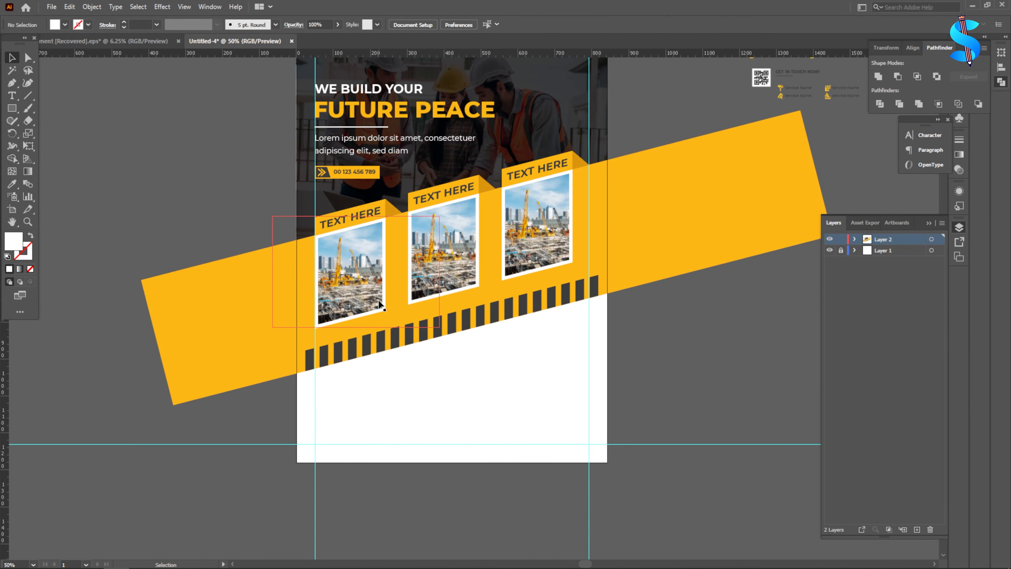
{"action": "scroll", "coordinate": [414, 275], "scroll_direction": "down", "scroll_amount": 3}
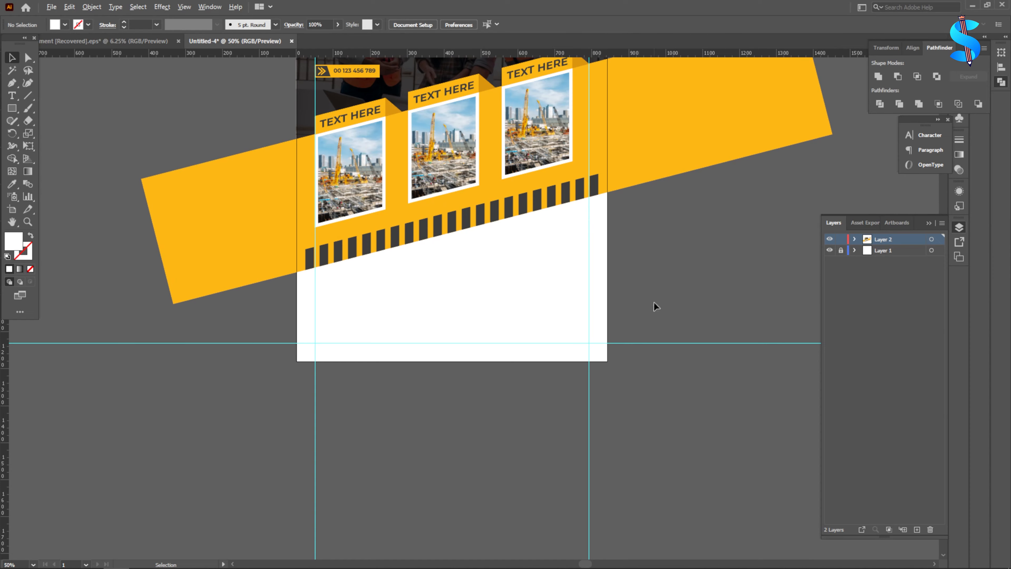
{"action": "scroll", "coordinate": [654, 302], "scroll_direction": "up", "scroll_amount": 1}
{"action": "scroll", "coordinate": [348, 240], "scroll_direction": "down", "scroll_amount": 1}
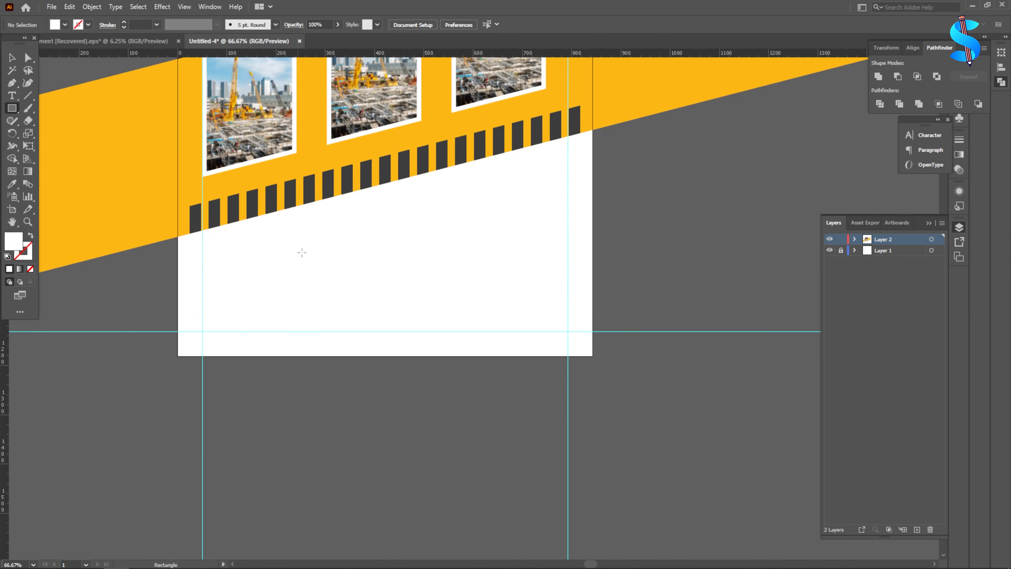
{"action": "scroll", "coordinate": [514, 245], "scroll_direction": "down", "scroll_amount": 3}
{"action": "scroll", "coordinate": [553, 149], "scroll_direction": "up", "scroll_amount": 1}
{"action": "scroll", "coordinate": [588, 133], "scroll_direction": "up", "scroll_amount": 3}
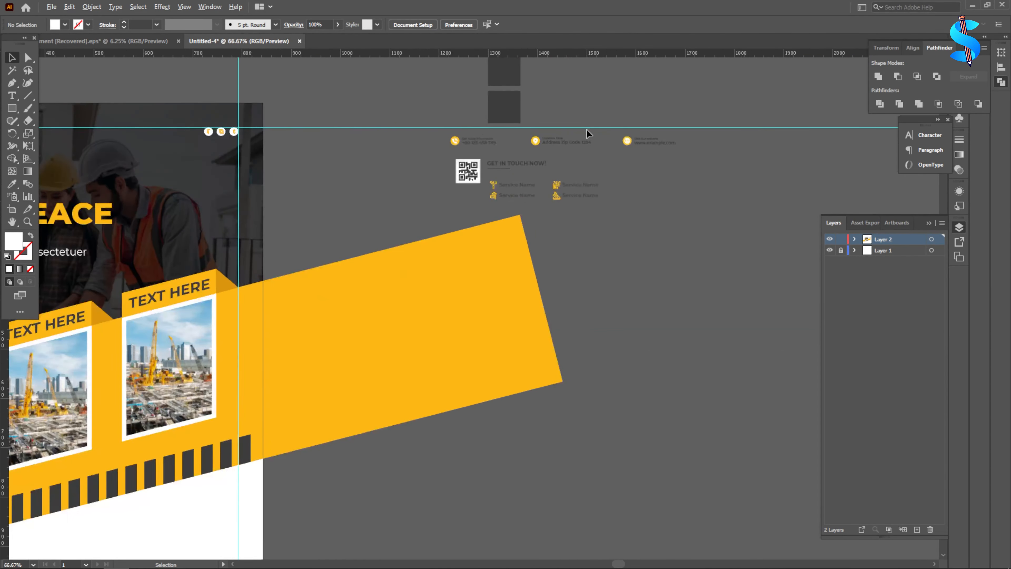
{"action": "scroll", "coordinate": [609, 178], "scroll_direction": "down", "scroll_amount": 1}
{"action": "left_click", "coordinate": [103, 39]}
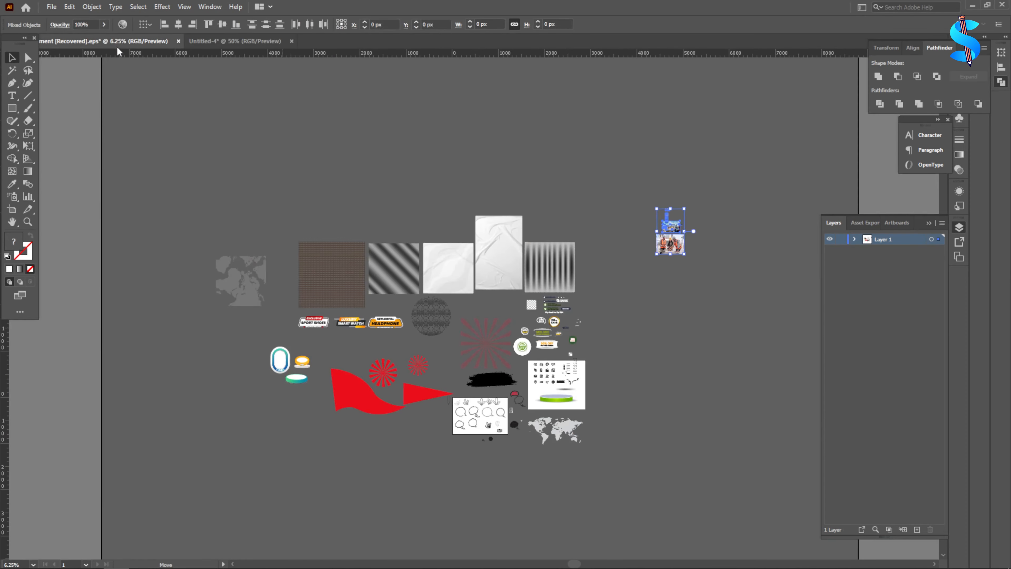
{"action": "scroll", "coordinate": [560, 357], "scroll_direction": "up", "scroll_amount": 5}
{"action": "left_click_drag", "start_coordinate": [537, 224], "coordinate": [295, 443]}
{"action": "scroll", "coordinate": [286, 438], "scroll_direction": "down", "scroll_amount": 2}
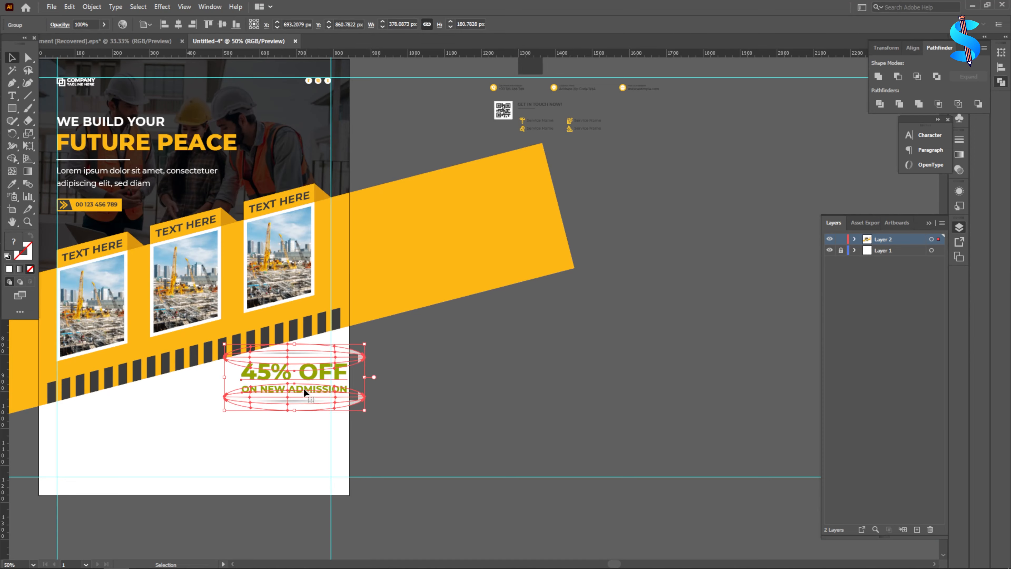
Shift the discount badge left and scale it down proportionally to about 281 px wide.
{"action": "scroll", "coordinate": [302, 384], "scroll_direction": "up", "scroll_amount": 2}
{"action": "left_click_drag", "start_coordinate": [302, 378], "coordinate": [267, 383]}
{"action": "left_click_drag", "start_coordinate": [124, 377], "coordinate": [196, 377]}
{"action": "left_click", "coordinate": [593, 363]}
{"action": "scroll", "coordinate": [594, 363], "scroll_direction": "down", "scroll_amount": 3}
{"action": "scroll", "coordinate": [503, 383], "scroll_direction": "up", "scroll_amount": 3}
Place the discount badge near the right margin guide under the hazard stripes and nudge it up 17 px.
{"action": "left_click_drag", "start_coordinate": [540, 351], "coordinate": [533, 350]}
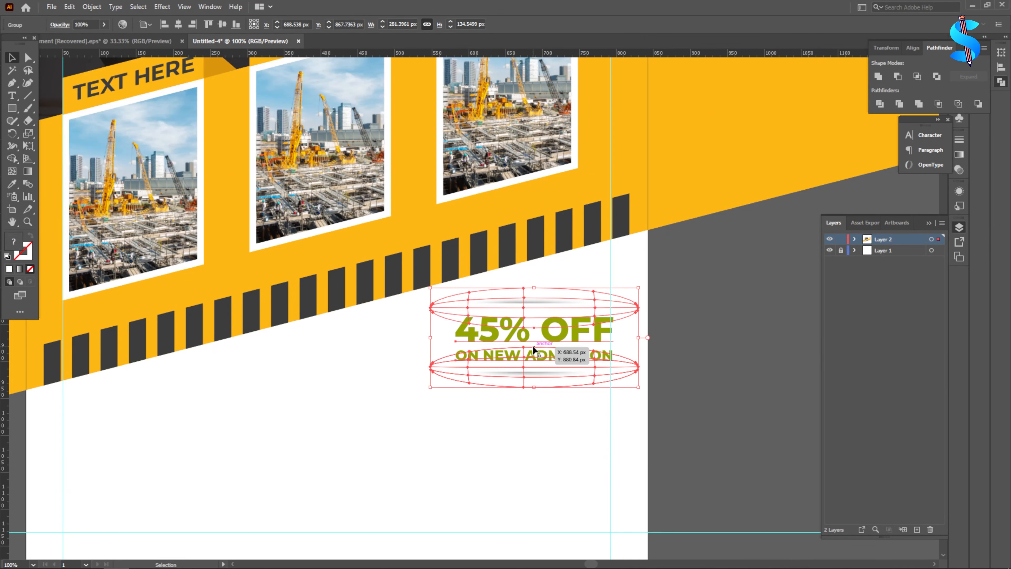
{"action": "key", "text": "Up"}
{"action": "key", "text": "Up"}
{"action": "key", "text": "Up"}
{"action": "key", "text": "Up"}
{"action": "key", "text": "Up"}
{"action": "key", "text": "Up"}
{"action": "key", "text": "Up"}
{"action": "key", "text": "Up"}
{"action": "key", "text": "Up"}
{"action": "key", "text": "Up"}
{"action": "key", "text": "Up"}
{"action": "key", "text": "Up"}
{"action": "key", "text": "Up"}
{"action": "key", "text": "Up"}
{"action": "key", "text": "Up"}
{"action": "key", "text": "Up"}
{"action": "key", "text": "Up"}
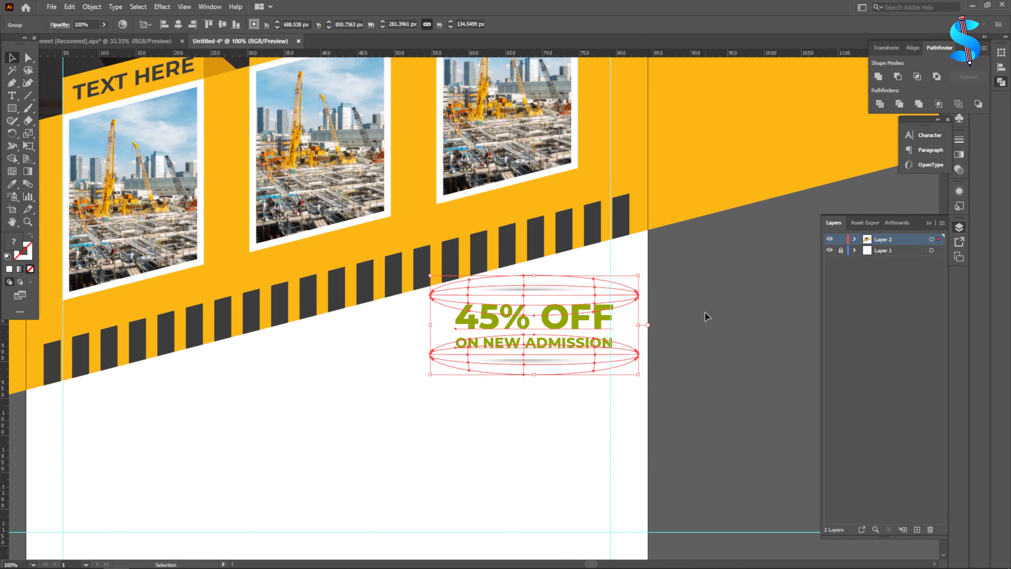
{"action": "left_click", "coordinate": [706, 316]}
Recolour the "45% OFF" text with the yellow sampled from the slanted band.
{"action": "key", "text": "m"}
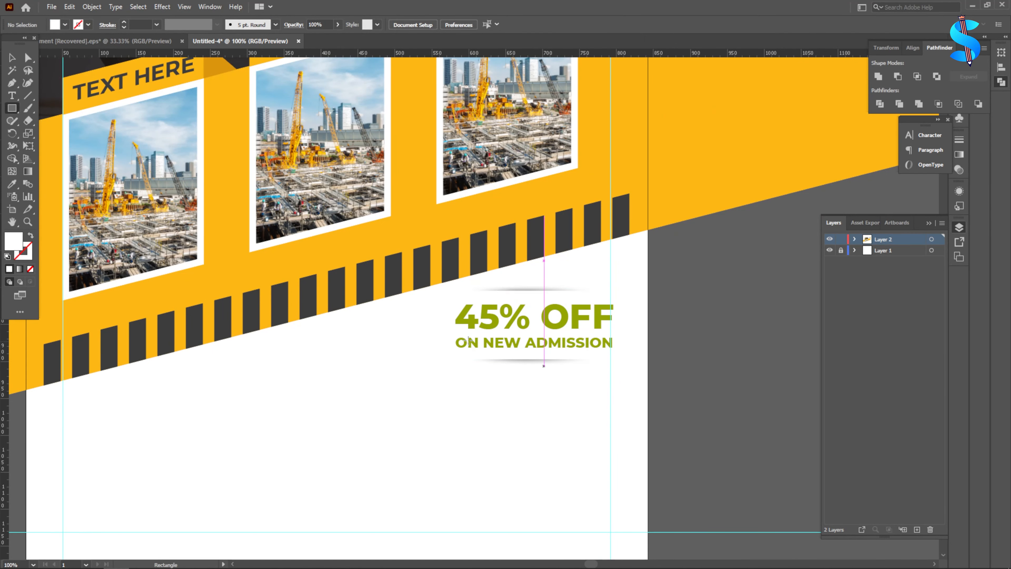
{"action": "left_click", "coordinate": [16, 95]}
{"action": "left_click", "coordinate": [502, 318]}
{"action": "key", "text": "ctrl+a"}
{"action": "left_click", "coordinate": [11, 184]}
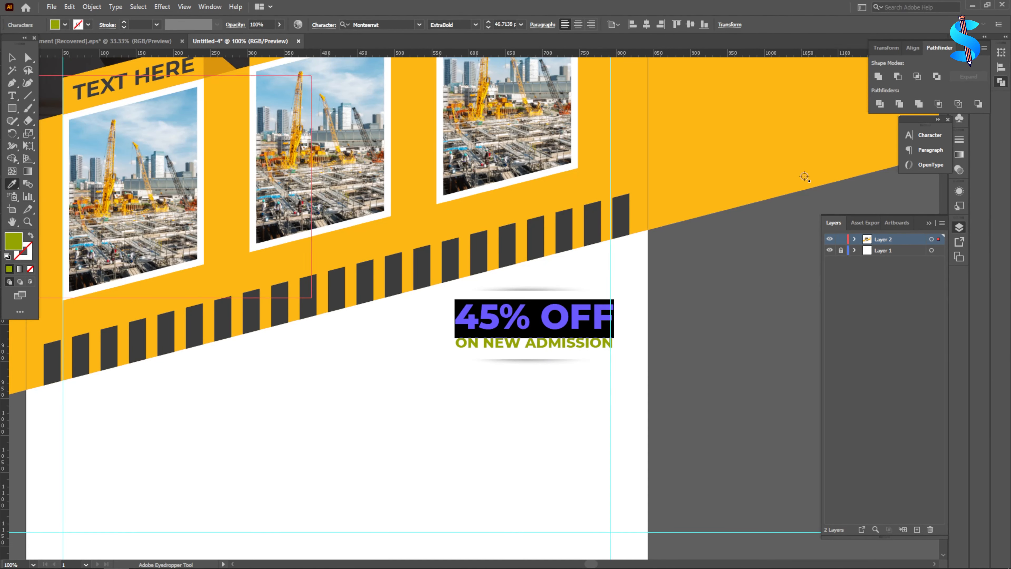
{"action": "left_click", "coordinate": [804, 176]}
Replace the badge's "ON NEW ADMISSION" line with "FOR THIS MONTH".
{"action": "key", "text": "t"}
{"action": "scroll", "coordinate": [597, 332], "scroll_direction": "down", "scroll_amount": 4}
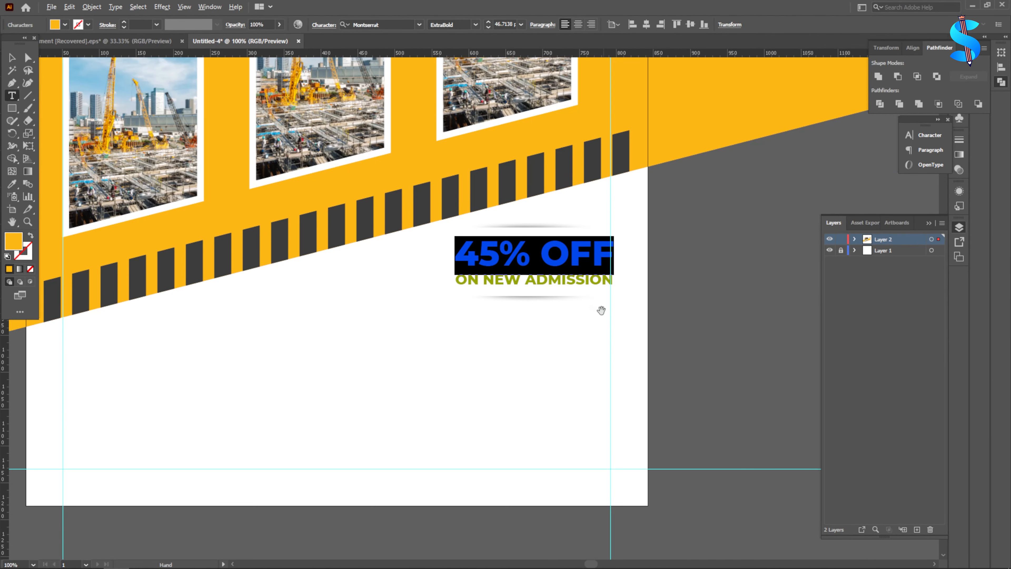
{"action": "scroll", "coordinate": [599, 297], "scroll_direction": "up", "scroll_amount": 2}
{"action": "left_click_drag", "start_coordinate": [624, 261], "coordinate": [215, 259]}
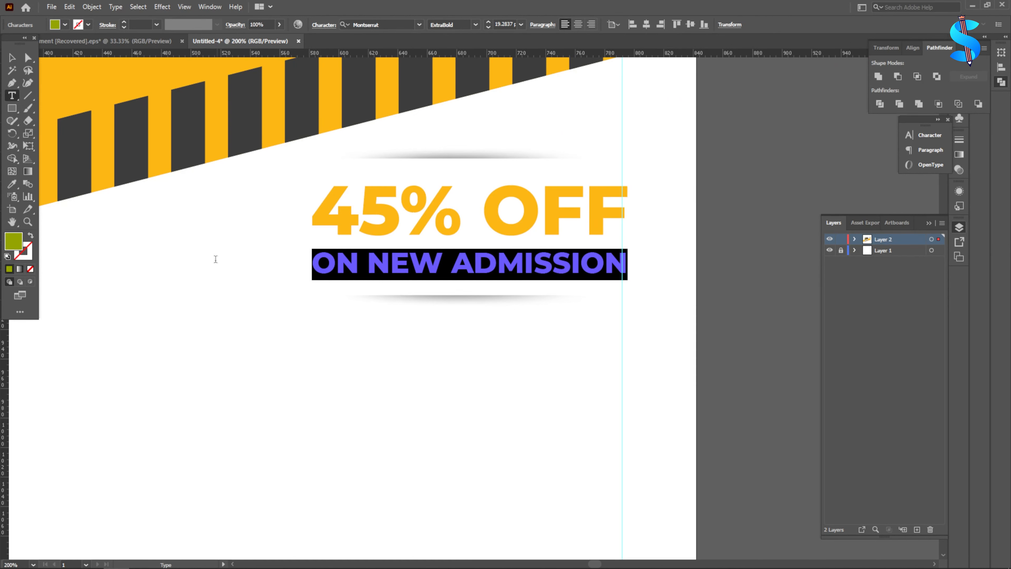
{"action": "type", "text": "FORTHIS"}
{"action": "key", "text": "BackSpace"}
{"action": "key", "text": "BackSpace"}
{"action": "key", "text": "BackSpace"}
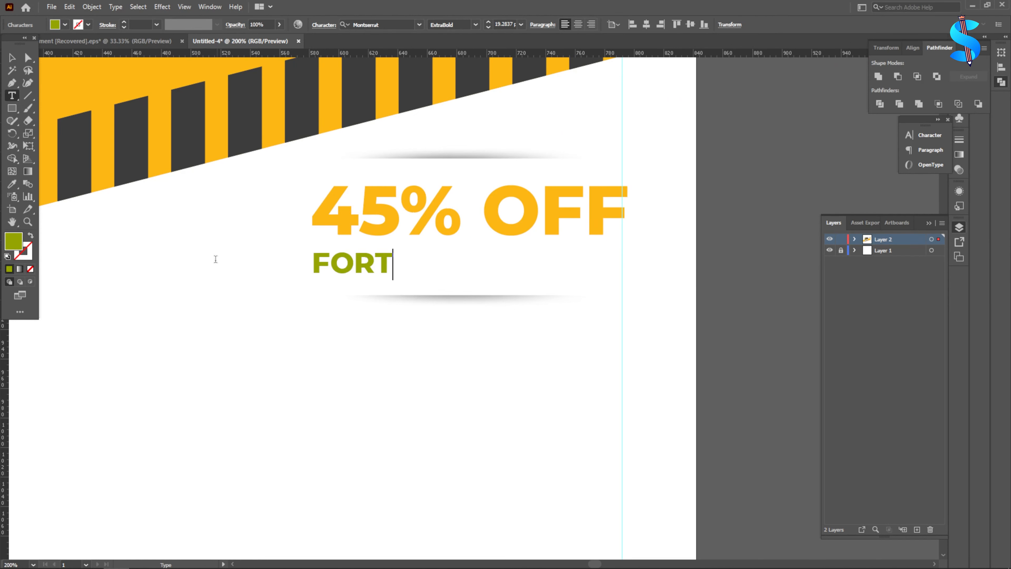
{"action": "key", "text": "BackSpace"}
{"action": "type", "text": "THIS MONTH"}
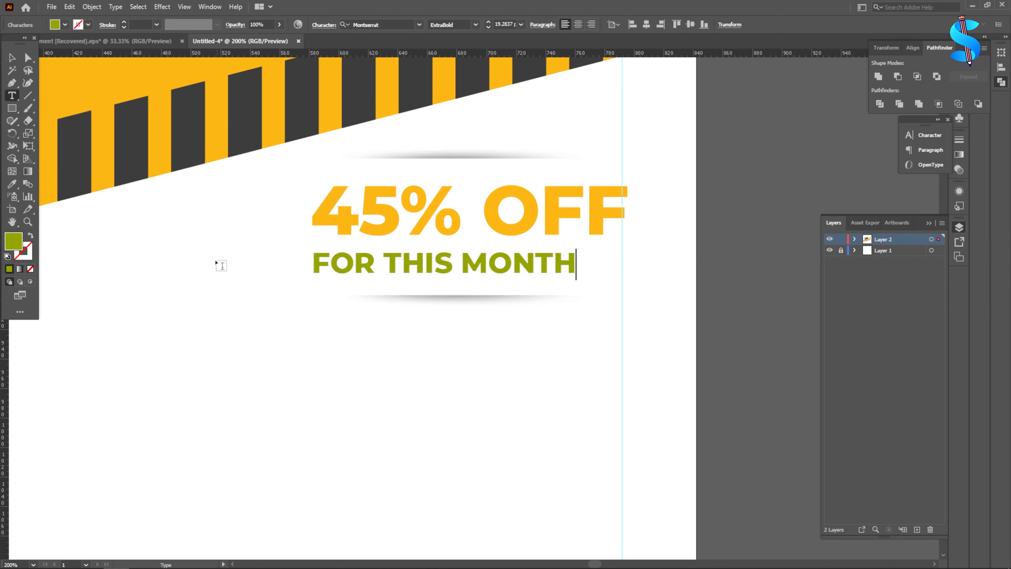
Set the "FOR THIS MONTH" line to Bold and enlarge it to about 23.2 pt, matching the width of "45% OFF".
{"action": "left_click", "coordinate": [12, 59]}
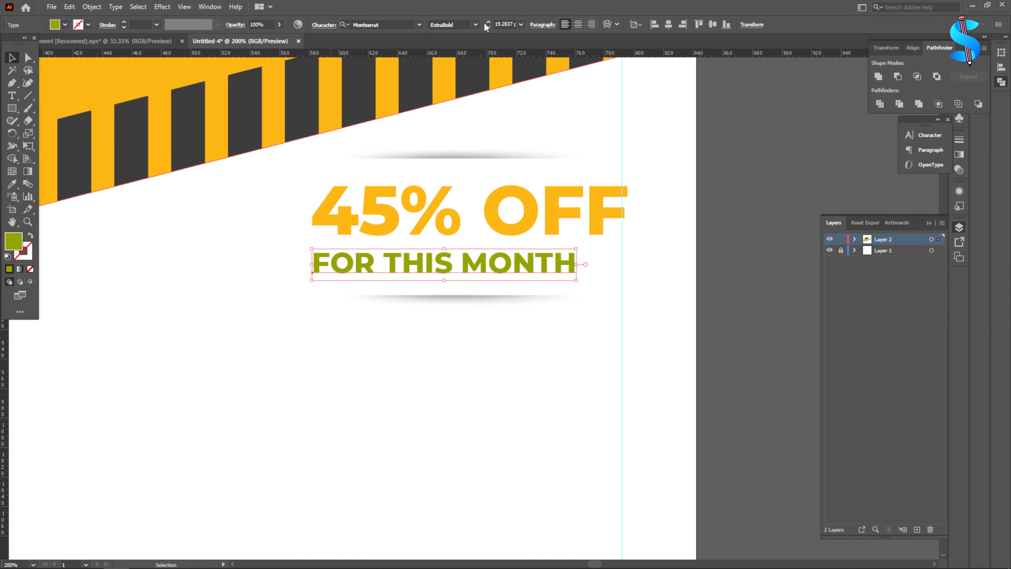
{"action": "left_click", "coordinate": [476, 23]}
{"action": "left_click", "coordinate": [449, 160]}
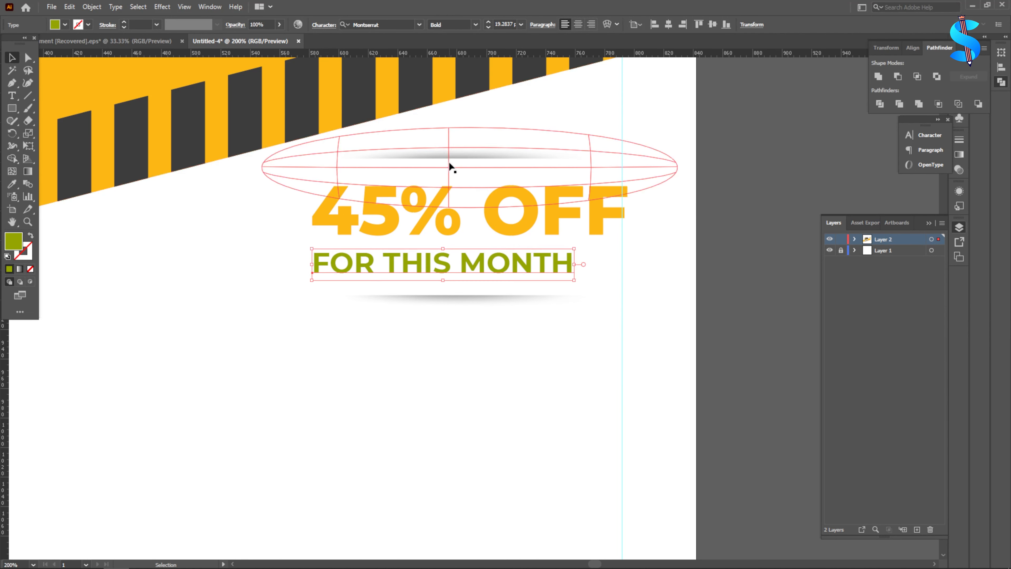
{"action": "left_click_drag", "start_coordinate": [576, 265], "coordinate": [629, 272]}
Recolour "FOR THIS MONTH" with the dark grey sampled from a hazard stripe.
{"action": "left_click", "coordinate": [12, 183]}
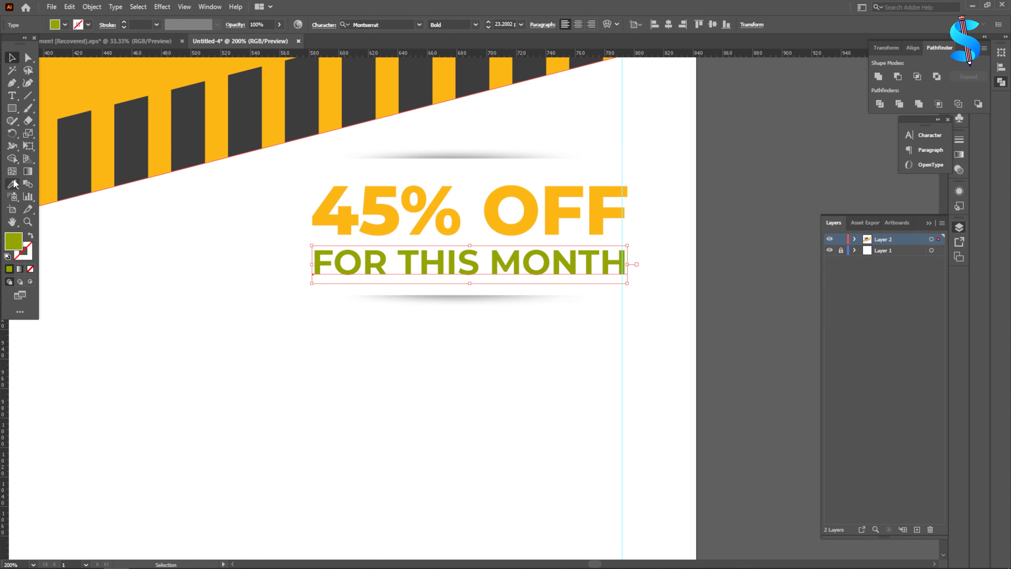
{"action": "left_click", "coordinate": [86, 180]}
{"action": "left_click", "coordinate": [10, 57]}
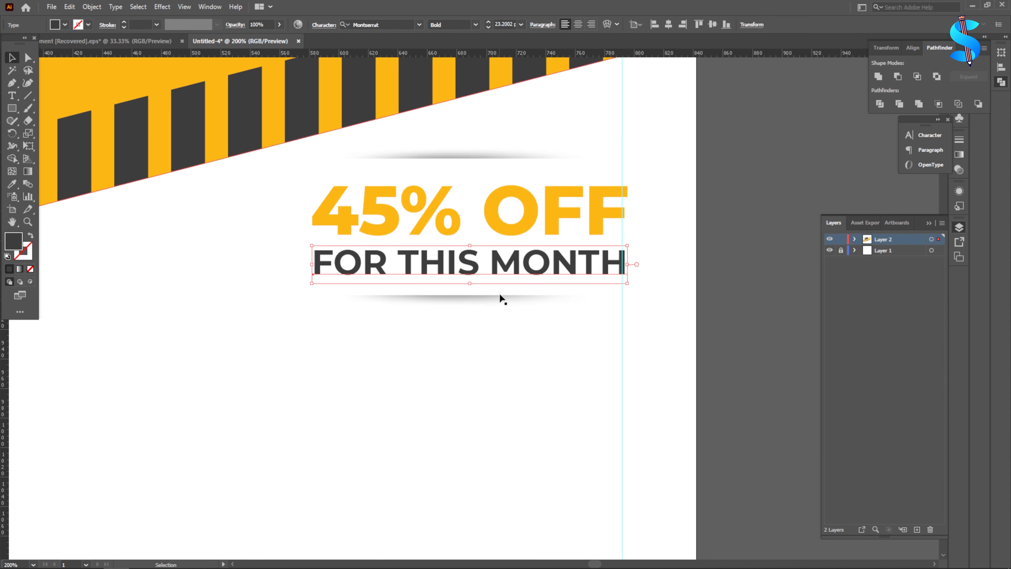
{"action": "left_click", "coordinate": [503, 368]}
Nudge only the "45% OFF" text up 2 px to widen the gap above the second line.
{"action": "left_click", "coordinate": [29, 58]}
{"action": "left_click", "coordinate": [435, 219]}
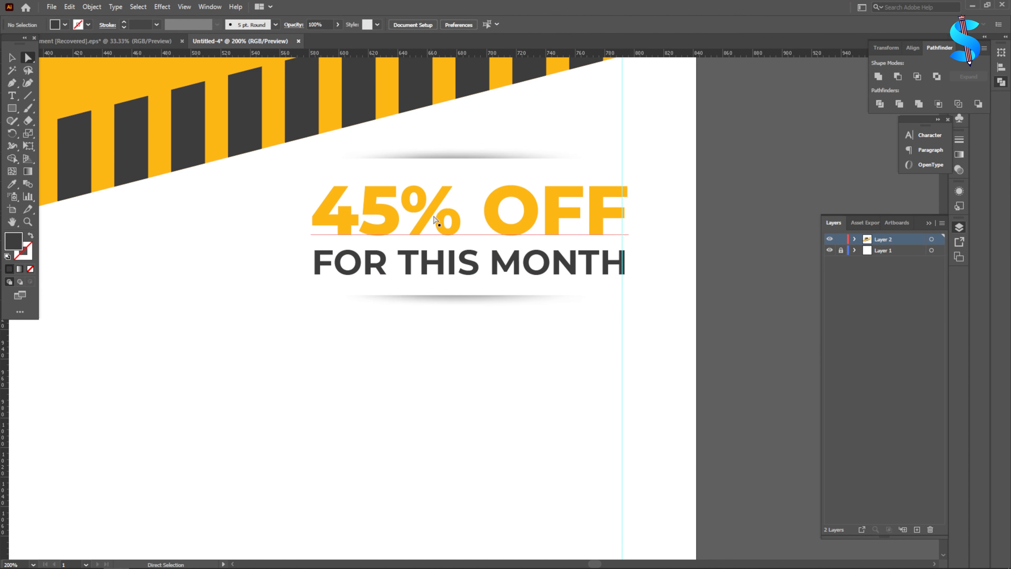
{"action": "key", "text": "Up"}
{"action": "key", "text": "Up"}
{"action": "left_click", "coordinate": [12, 58]}
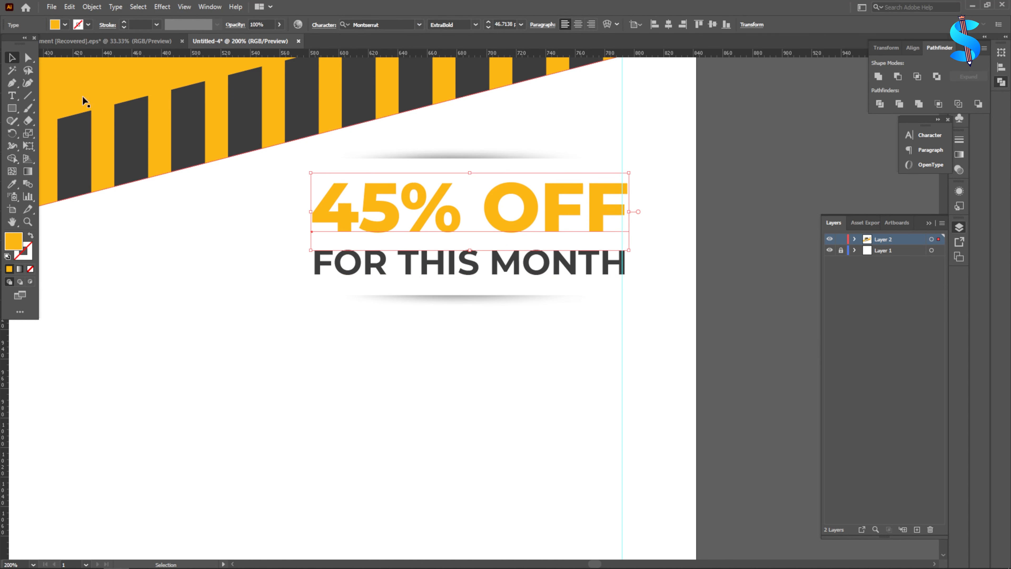
{"action": "left_click", "coordinate": [560, 336]}
Undo the accidental edit and shift the discount badge about 3.6 px left, ending "OFF" at the right margin guide.
{"action": "left_click_drag", "start_coordinate": [566, 267], "coordinate": [498, 167]}
{"action": "key", "text": "ctrl+z"}
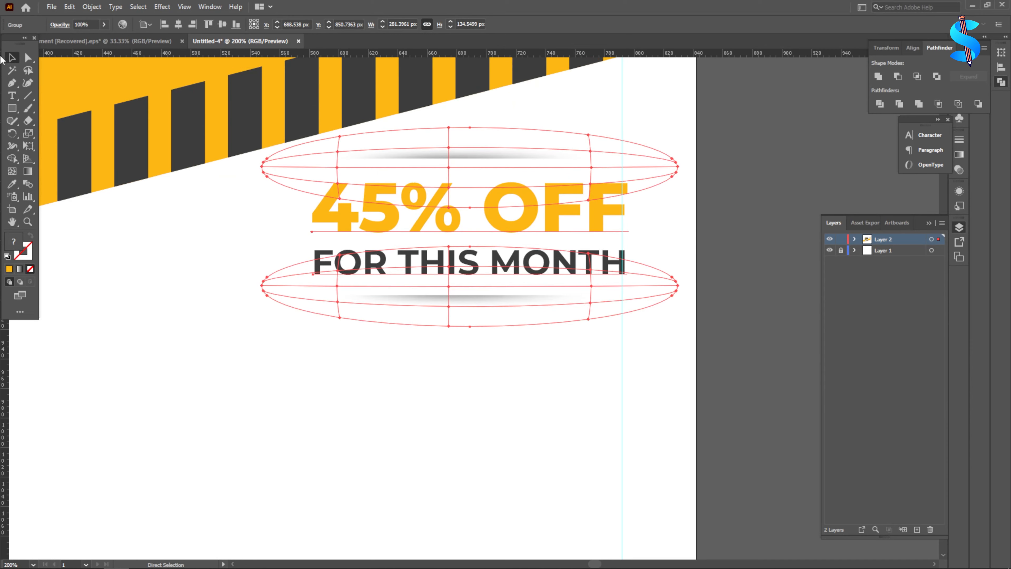
{"action": "left_click", "coordinate": [284, 383]}
{"action": "scroll", "coordinate": [615, 204], "scroll_direction": "up", "scroll_amount": 3}
{"action": "left_click_drag", "start_coordinate": [613, 223], "coordinate": [593, 226]}
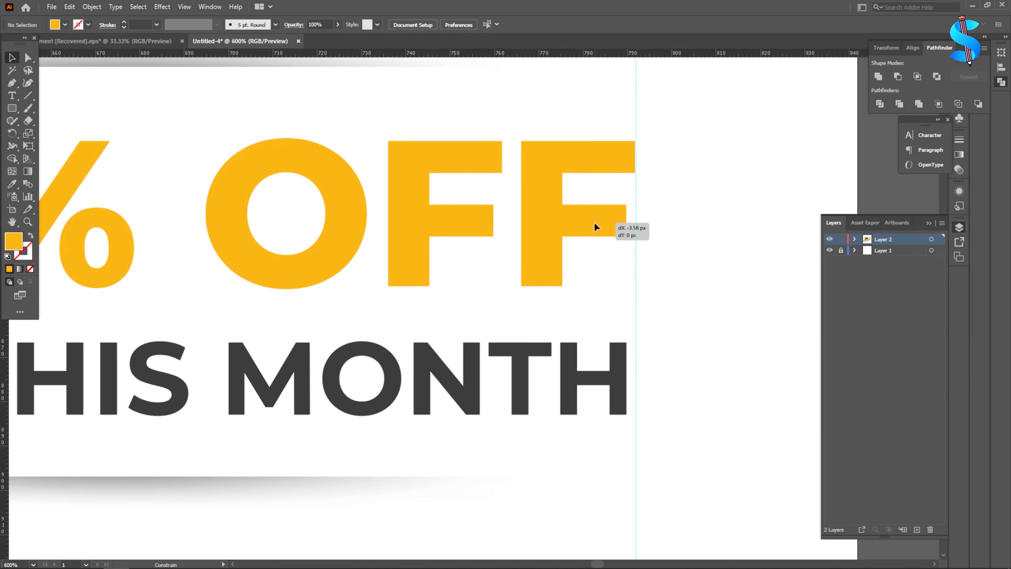
Draw a vertical line about 204 px tall in the white area below the hazard stripes, with a 1 pt stroke.
{"action": "scroll", "coordinate": [646, 287], "scroll_direction": "down", "scroll_amount": 6}
{"action": "left_click", "coordinate": [560, 379]}
{"action": "scroll", "coordinate": [550, 357], "scroll_direction": "down", "scroll_amount": 2}
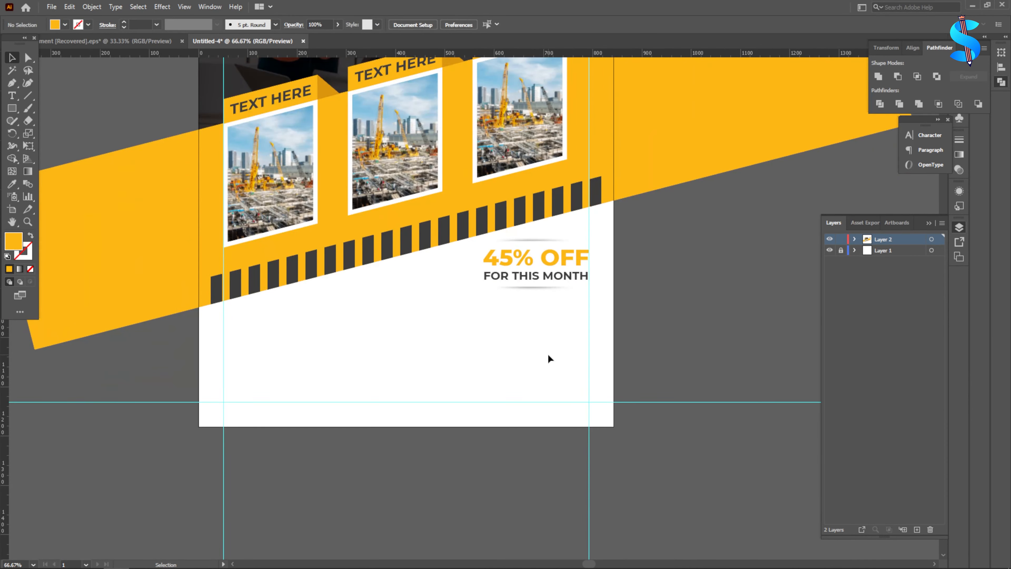
{"action": "left_click", "coordinate": [21, 96]}
{"action": "mouse_move", "coordinate": [394, 274]}
{"action": "left_mouse_down"}
{"action": "mouse_move", "coordinate": [406, 383]}
{"action": "mouse_move", "coordinate": [406, 374]}
{"action": "left_mouse_up"}
{"action": "left_click", "coordinate": [124, 21]}
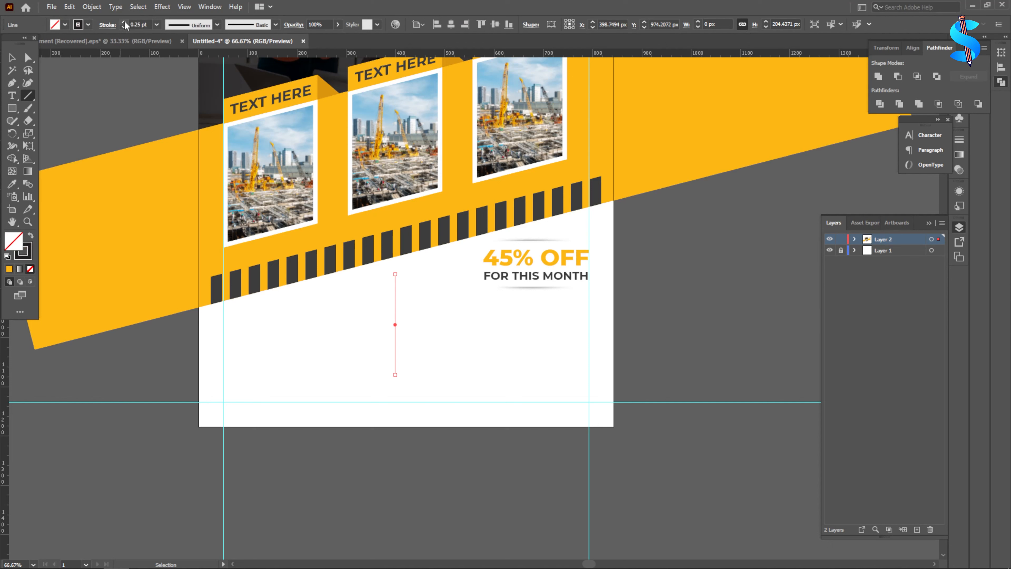
Turn the vertical line into a dashed line and leave it deselected.
{"action": "left_click", "coordinate": [117, 25]}
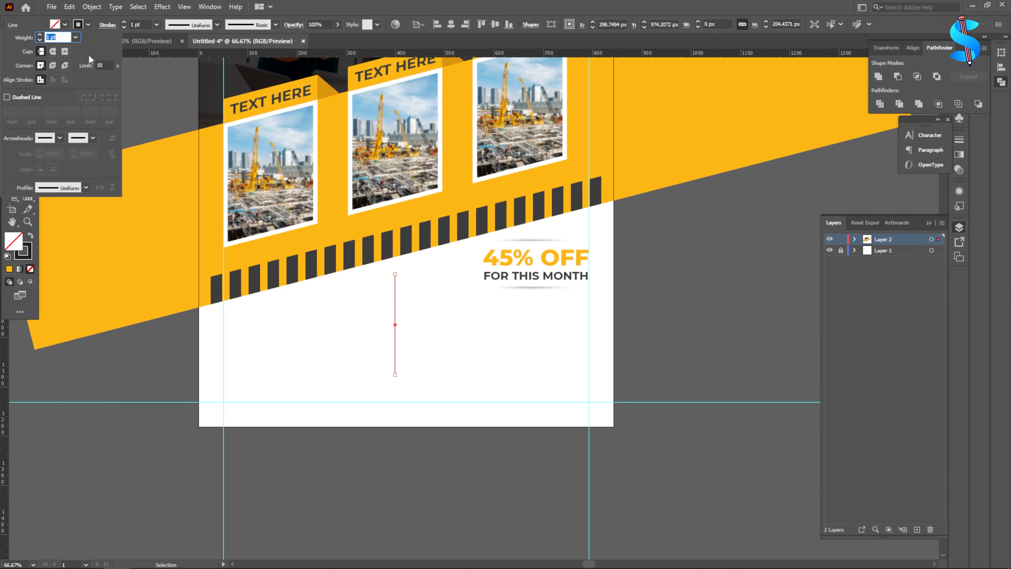
{"action": "left_click", "coordinate": [17, 98]}
{"action": "left_click", "coordinate": [255, 317]}
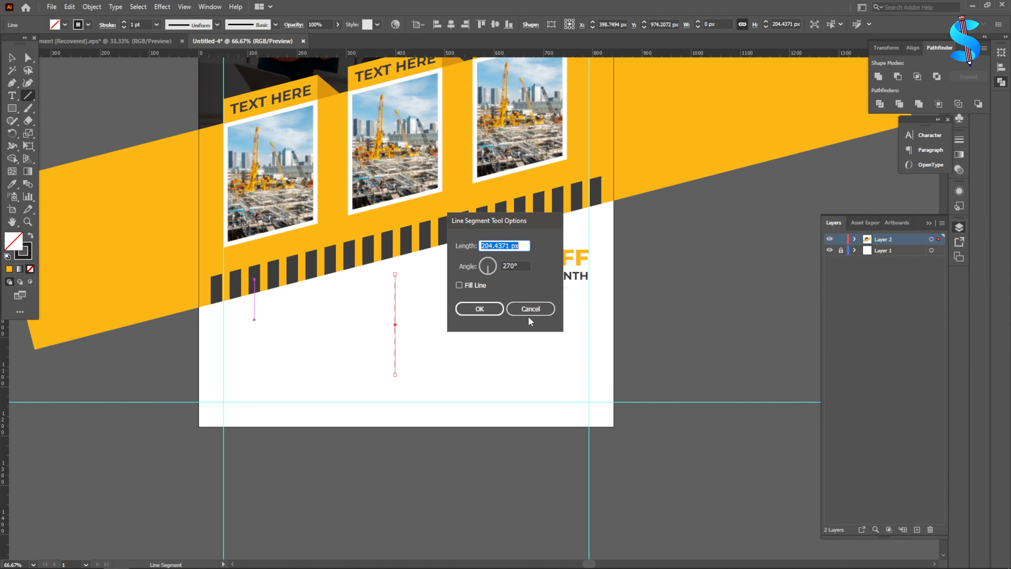
{"action": "left_click", "coordinate": [529, 313]}
{"action": "key", "text": "v"}
{"action": "left_click", "coordinate": [428, 313]}
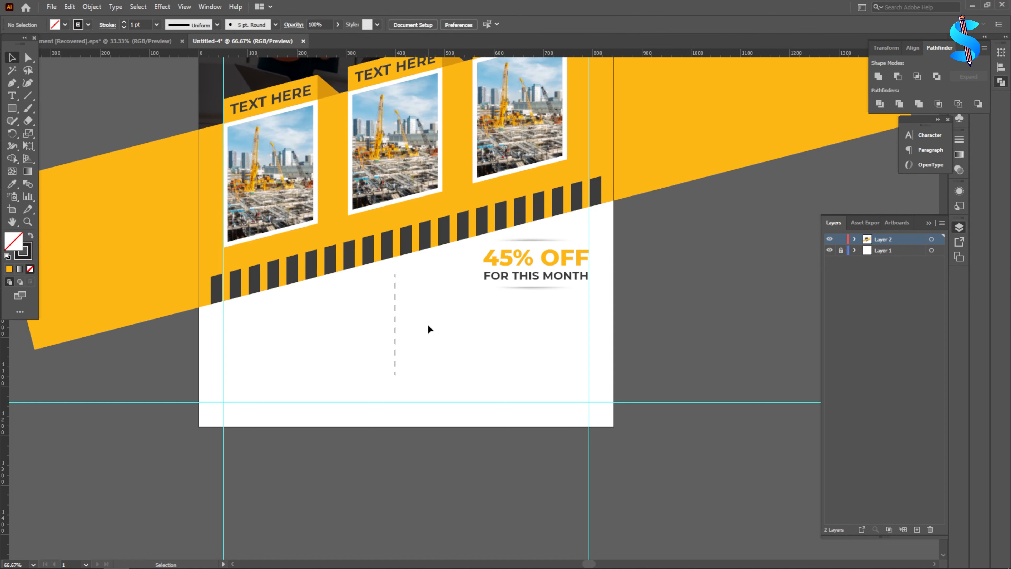
Set the dashed line's stroke weight to 1.5 pt.
{"action": "scroll", "coordinate": [400, 345], "scroll_direction": "up", "scroll_amount": 2}
{"action": "left_click", "coordinate": [388, 315]}
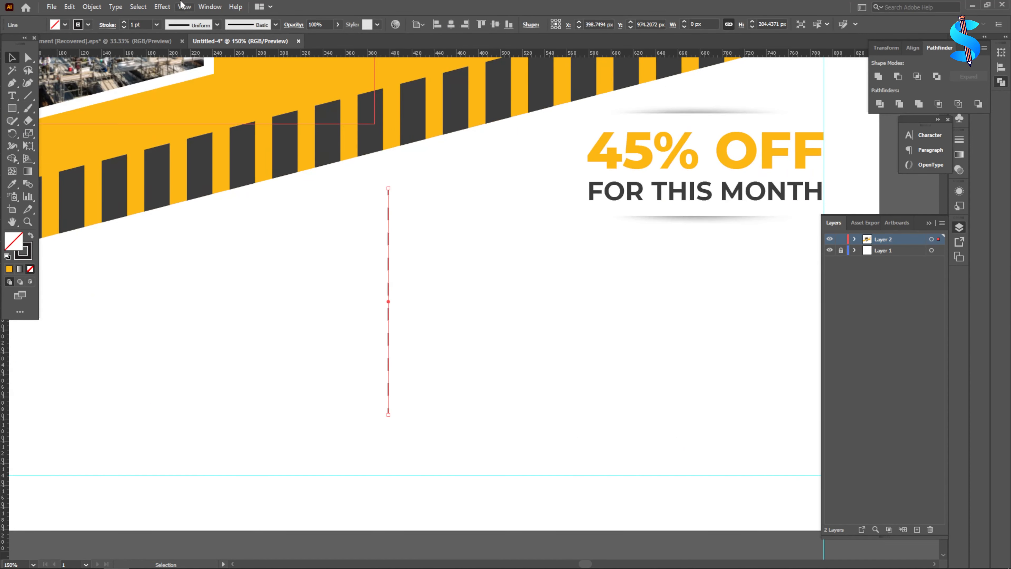
{"action": "left_click", "coordinate": [124, 22]}
{"action": "double_click", "coordinate": [133, 24]}
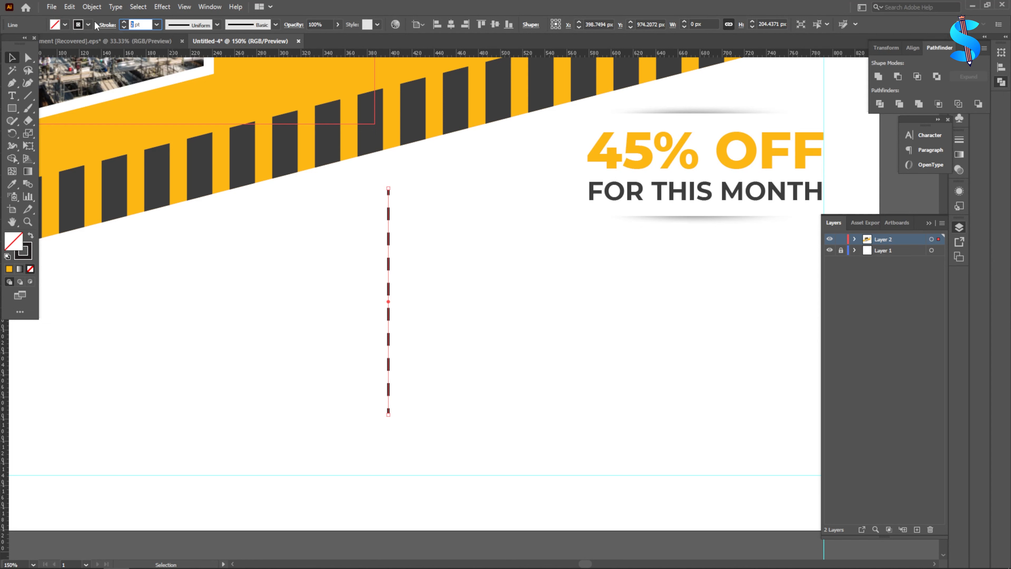
{"action": "type", "text": "1.5"}
{"action": "key", "text": "Return"}
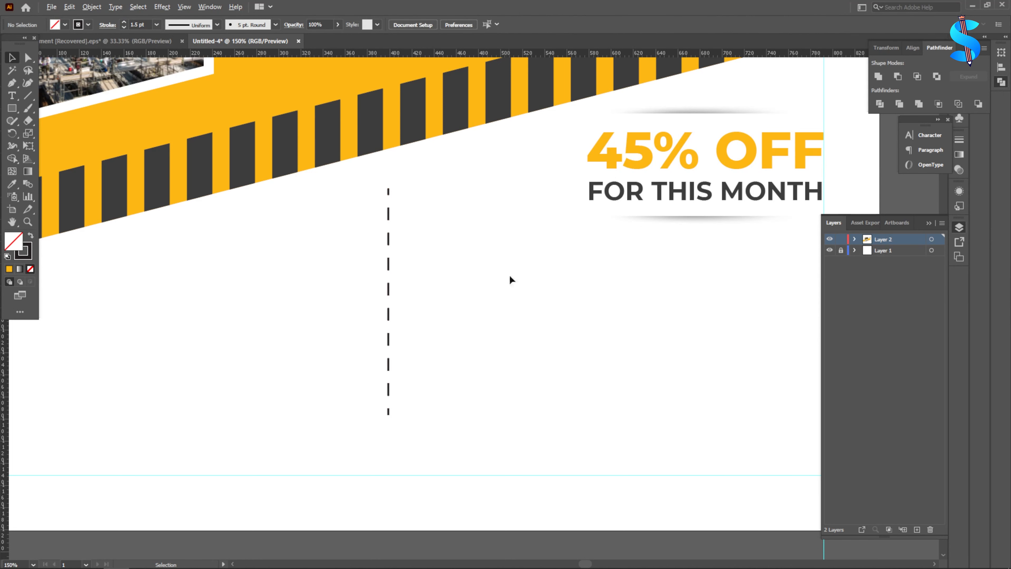
Centre the dashed line horizontally on the artboard.
{"action": "scroll", "coordinate": [513, 287], "scroll_direction": "down", "scroll_amount": 3}
{"action": "left_click", "coordinate": [451, 24]}
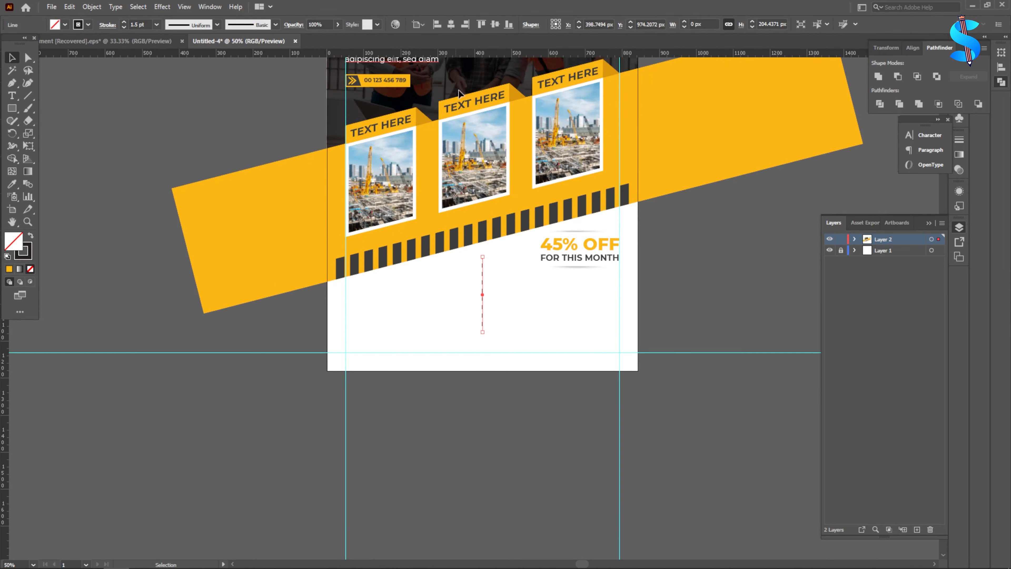
{"action": "left_click", "coordinate": [535, 303]}
Draw a rectangle about 332 × 96 px from the left margin guide, ending short of the dashed line, below the hazard stripes.
{"action": "scroll", "coordinate": [489, 222], "scroll_direction": "down", "scroll_amount": 2}
{"action": "key", "text": "m"}
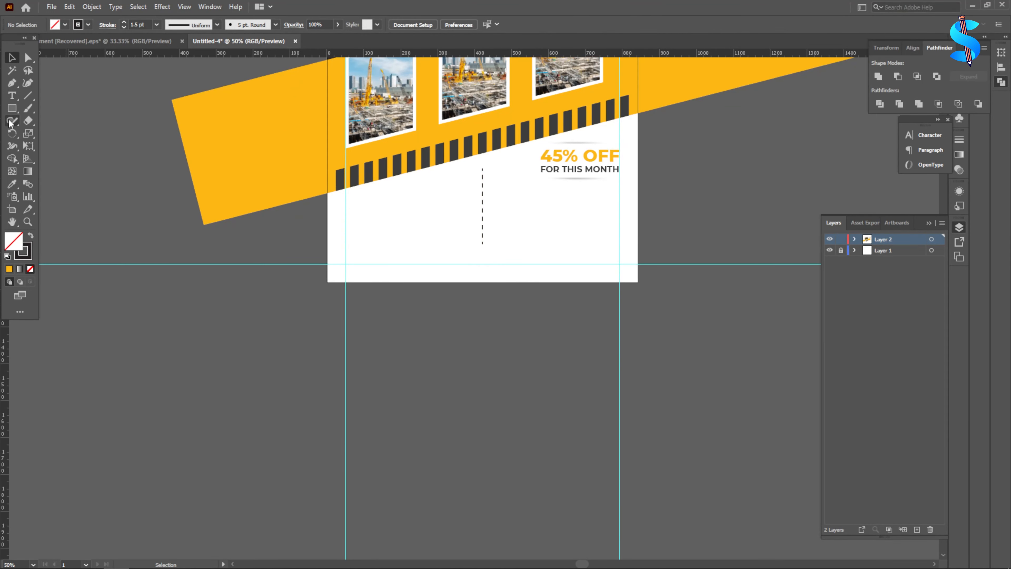
{"action": "scroll", "coordinate": [402, 227], "scroll_direction": "up", "scroll_amount": 2}
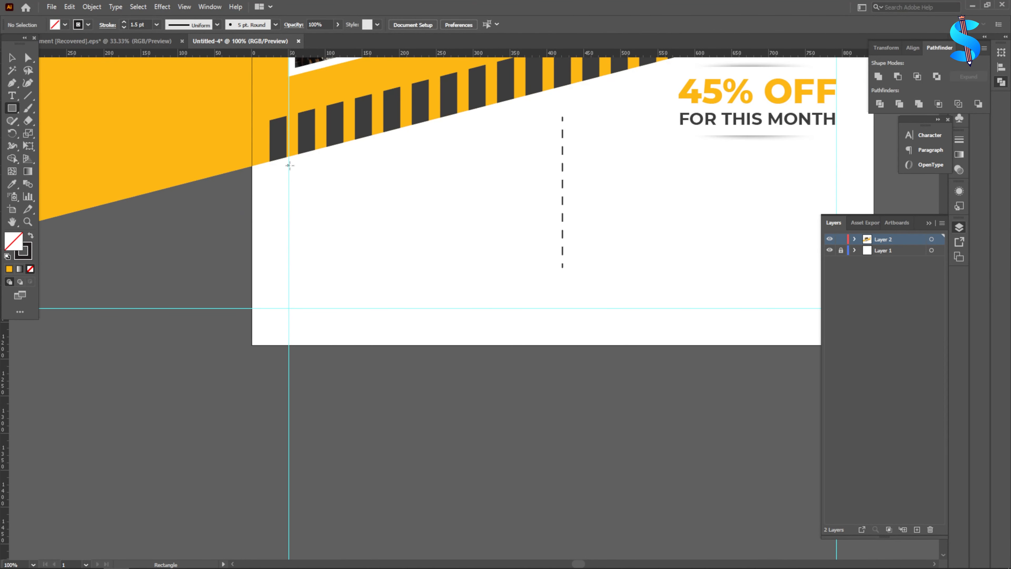
{"action": "left_click_drag", "start_coordinate": [289, 165], "coordinate": [536, 236]}
Apply the dark grey fill and absent stroke sampled from the swatch beside the artboard to the rectangle.
{"action": "key", "text": "i"}
{"action": "scroll", "coordinate": [469, 277], "scroll_direction": "down", "scroll_amount": 3}
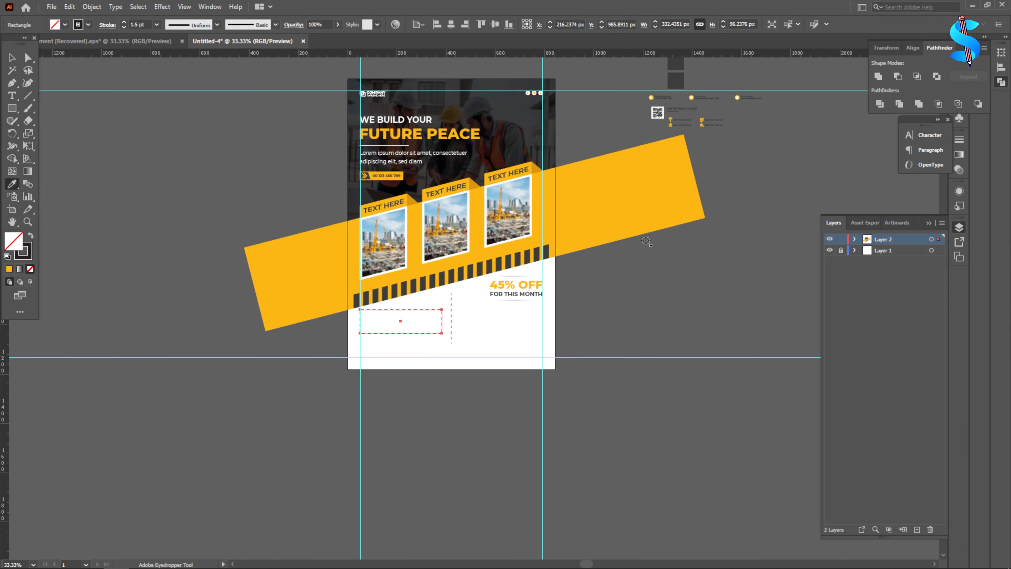
{"action": "scroll", "coordinate": [646, 241], "scroll_direction": "up", "scroll_amount": 2}
{"action": "left_click", "coordinate": [675, 135]}
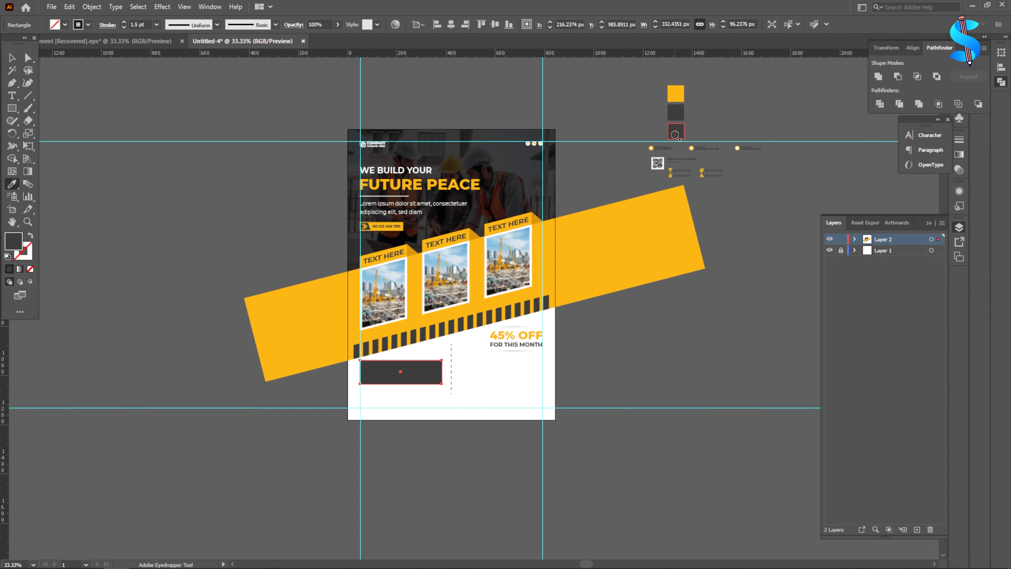
{"action": "scroll", "coordinate": [492, 379], "scroll_direction": "up", "scroll_amount": 3}
{"action": "left_click", "coordinate": [492, 382]}
{"action": "left_click", "coordinate": [377, 216]}
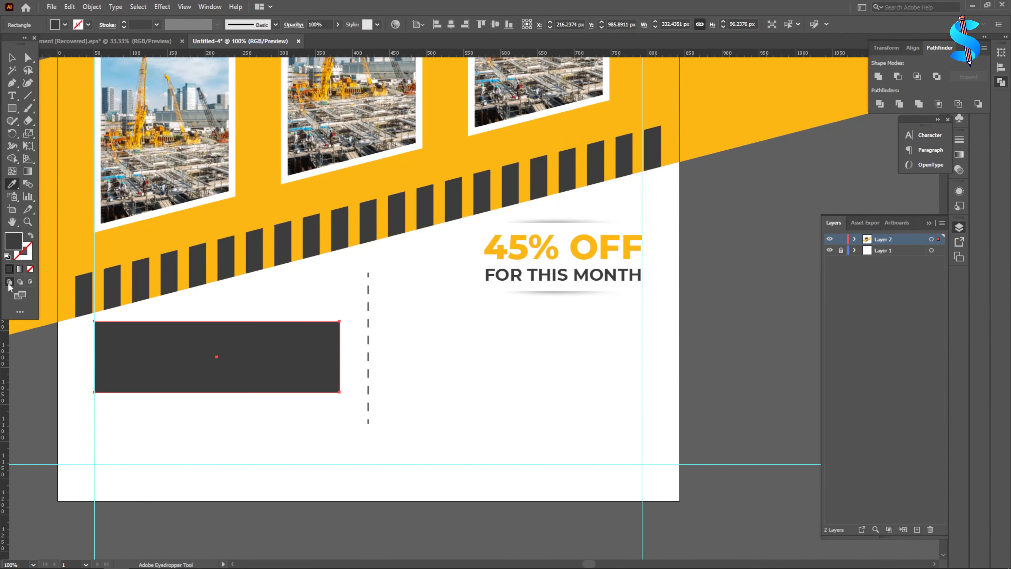
Change the rectangle's fill to light grey #EFEFEF.
{"action": "double_click", "coordinate": [12, 247]}
{"action": "left_click_drag", "start_coordinate": [372, 222], "coordinate": [358, 215]}
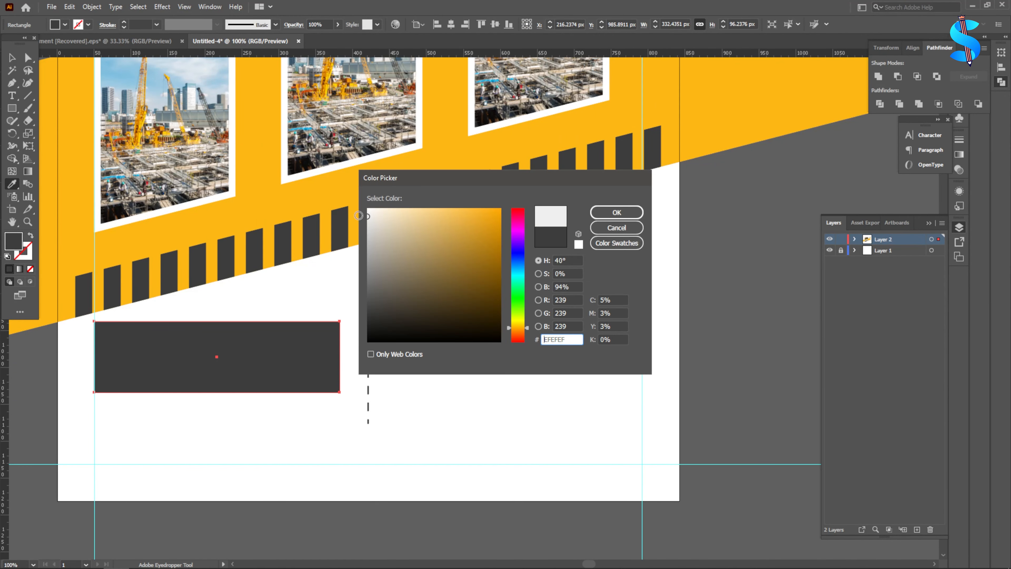
{"action": "left_click", "coordinate": [634, 210]}
{"action": "left_click", "coordinate": [12, 59]}
{"action": "scroll", "coordinate": [708, 278], "scroll_direction": "down", "scroll_amount": 3}
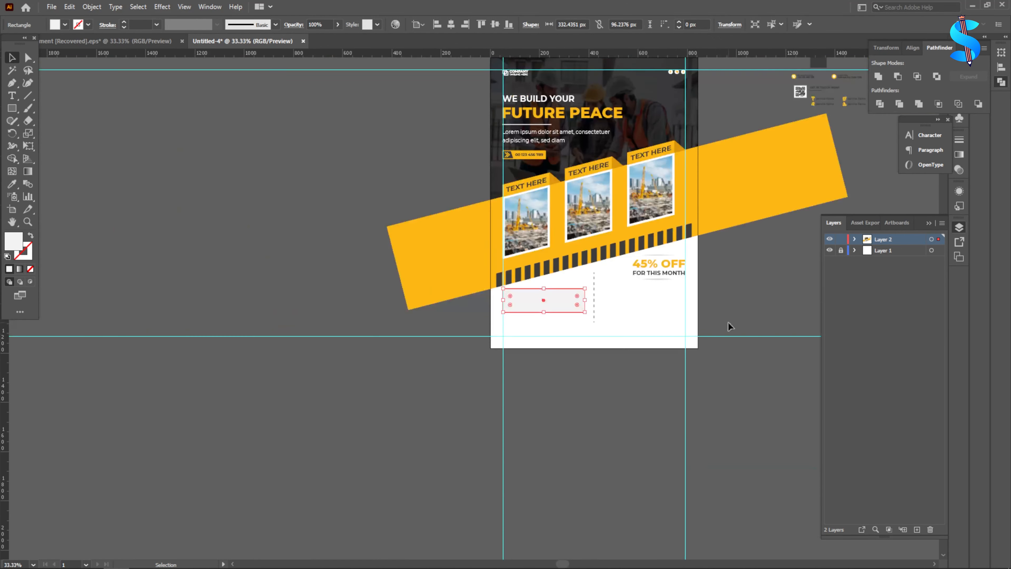
{"action": "left_click", "coordinate": [729, 325]}
Add the text "OUR SERVICES" in Montserrat Bold on the light grey rectangle.
{"action": "scroll", "coordinate": [642, 326], "scroll_direction": "up", "scroll_amount": 4}
{"action": "scroll", "coordinate": [634, 321], "scroll_direction": "down", "scroll_amount": 3}
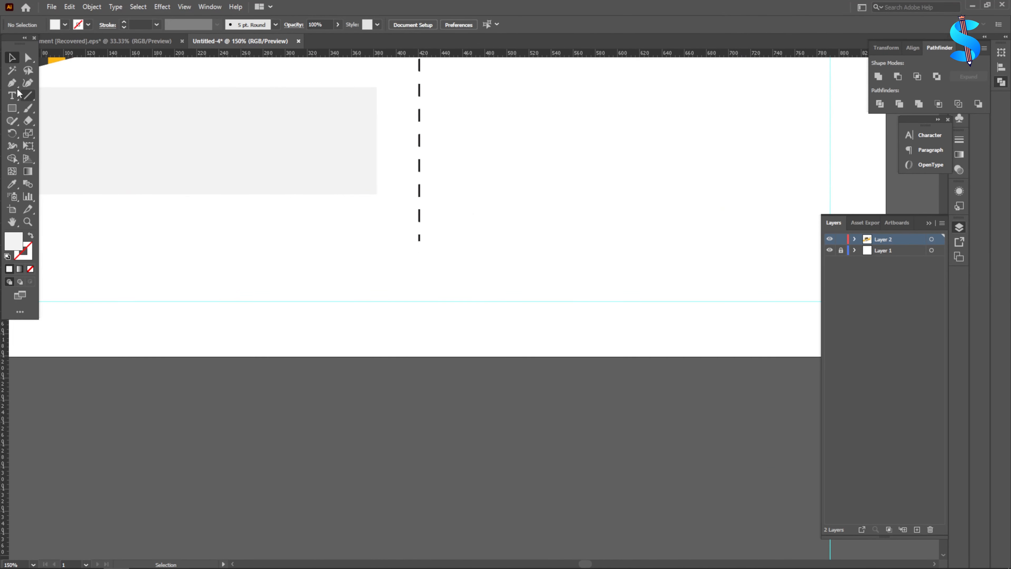
{"action": "scroll", "coordinate": [625, 202], "scroll_direction": "down", "scroll_amount": 2}
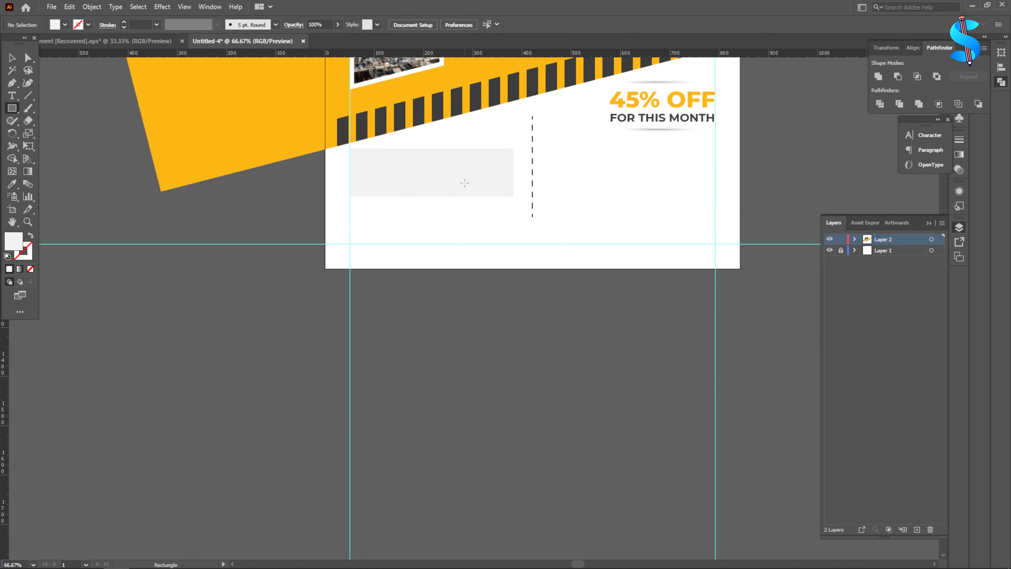
{"action": "left_click", "coordinate": [12, 96]}
{"action": "scroll", "coordinate": [406, 167], "scroll_direction": "up", "scroll_amount": 2}
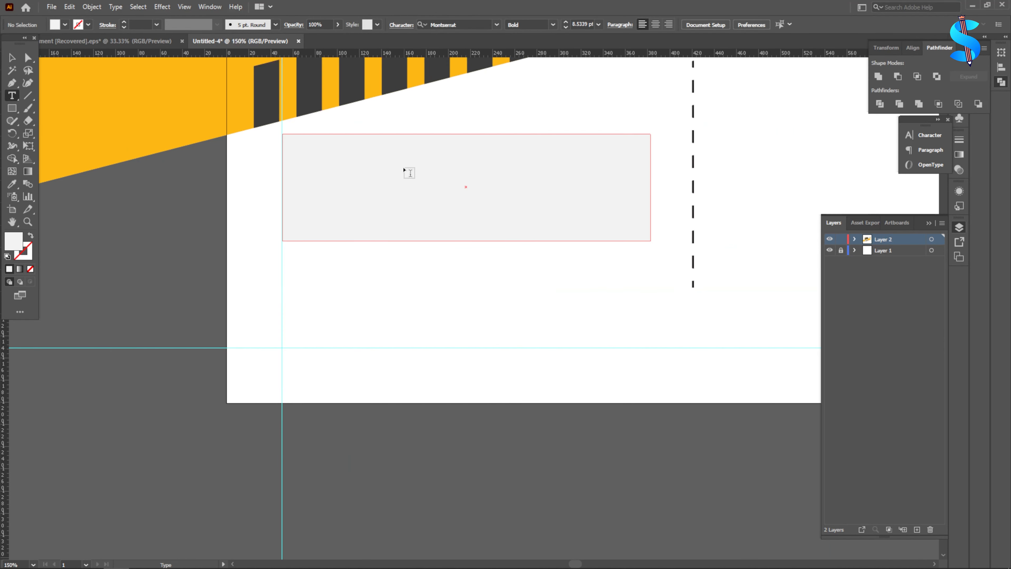
{"action": "left_click", "coordinate": [404, 170]}
{"action": "type", "text": "a"}
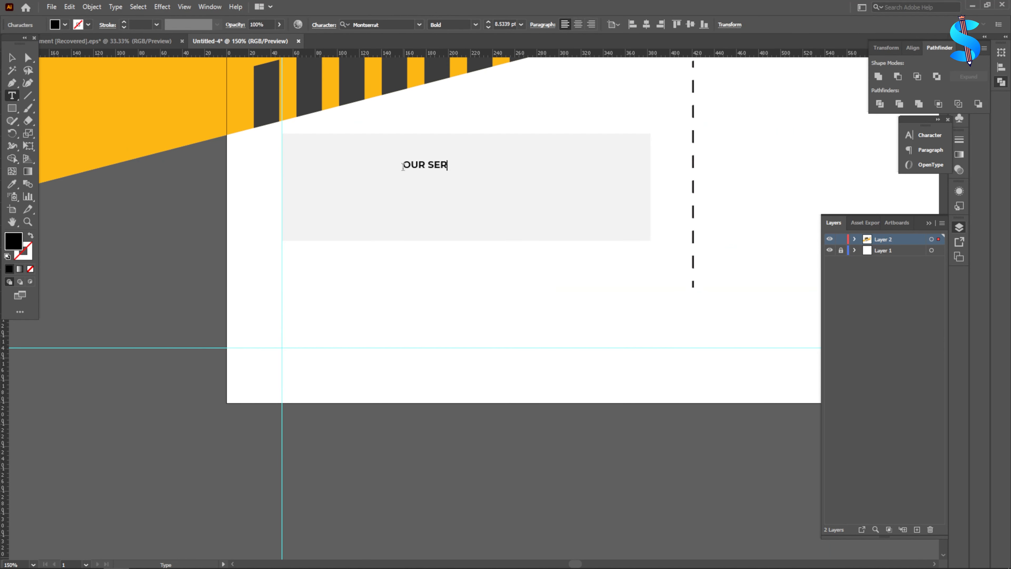
Enlarge "OUR SERVICES" to about 15.4 pt and place it near the upper middle of the light grey panel.
{"action": "left_click", "coordinate": [14, 64]}
{"action": "scroll", "coordinate": [450, 163], "scroll_direction": "up", "scroll_amount": 2}
{"action": "left_click_drag", "start_coordinate": [428, 149], "coordinate": [427, 141]}
{"action": "scroll", "coordinate": [442, 160], "scroll_direction": "down", "scroll_amount": 1}
{"action": "left_click_drag", "start_coordinate": [441, 160], "coordinate": [471, 153]}
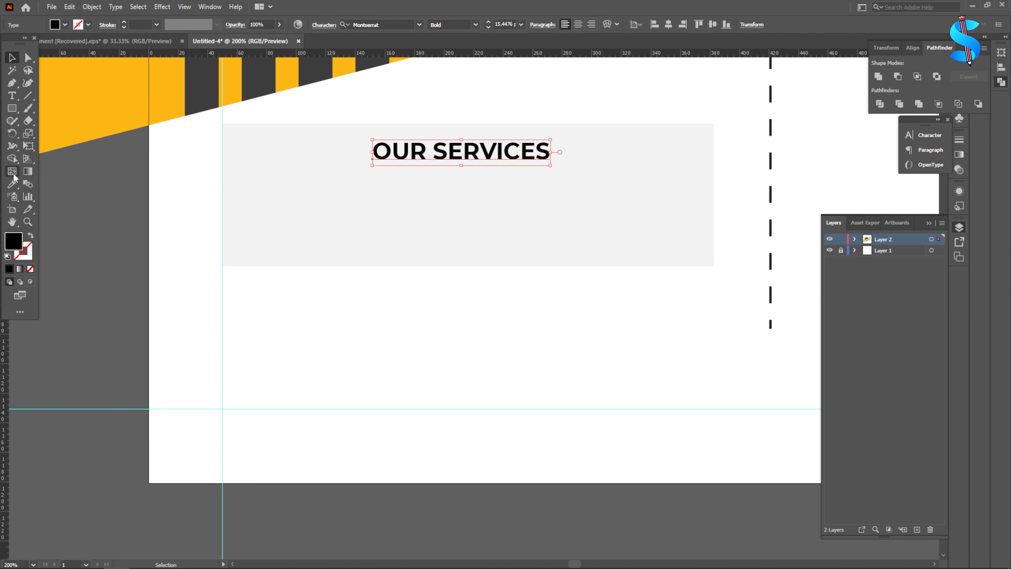
Draw a rectangle about 148 × 25 px covering the "OUR SERVICES" text.
{"action": "left_click", "coordinate": [12, 183]}
{"action": "left_click", "coordinate": [12, 108]}
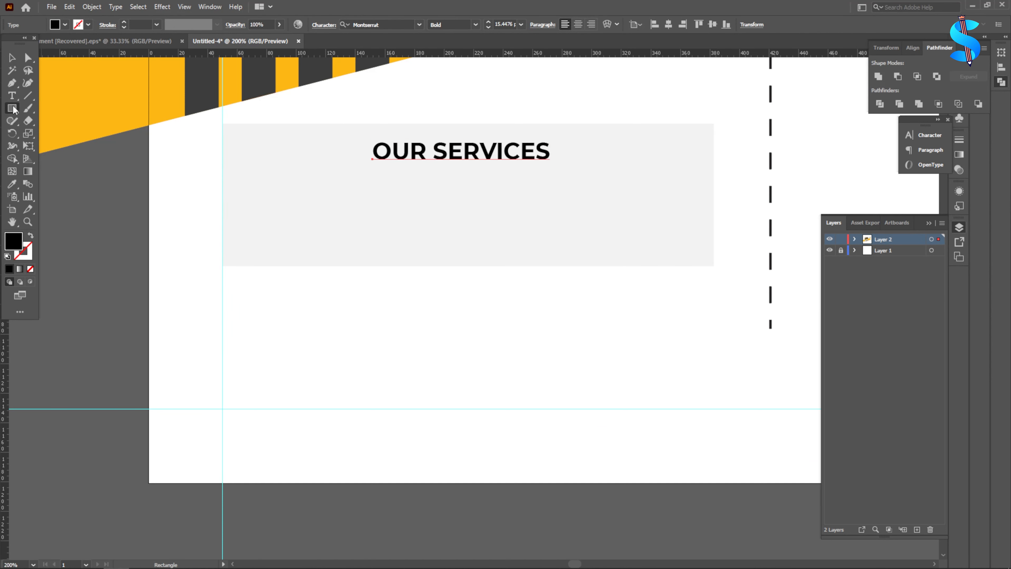
{"action": "left_click_drag", "start_coordinate": [356, 136], "coordinate": [574, 173]}
Fill the new bar with the dark grey sampled from a hazard stripe and send it behind the "OUR SERVICES" text.
{"action": "left_click", "coordinate": [12, 184]}
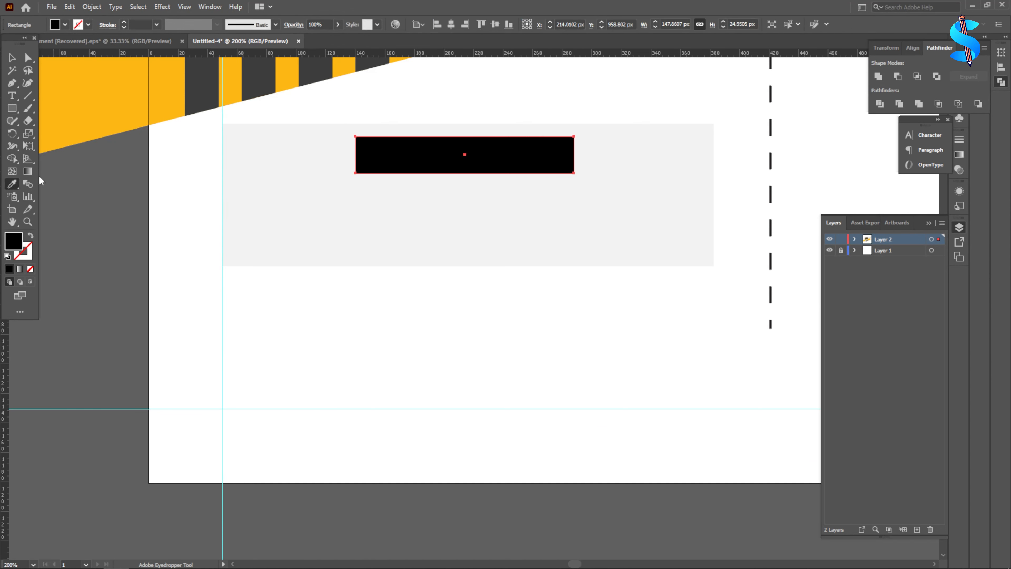
{"action": "left_click", "coordinate": [251, 82]}
{"action": "key", "text": "v"}
{"action": "key", "text": "ctrl+bracketleft"}
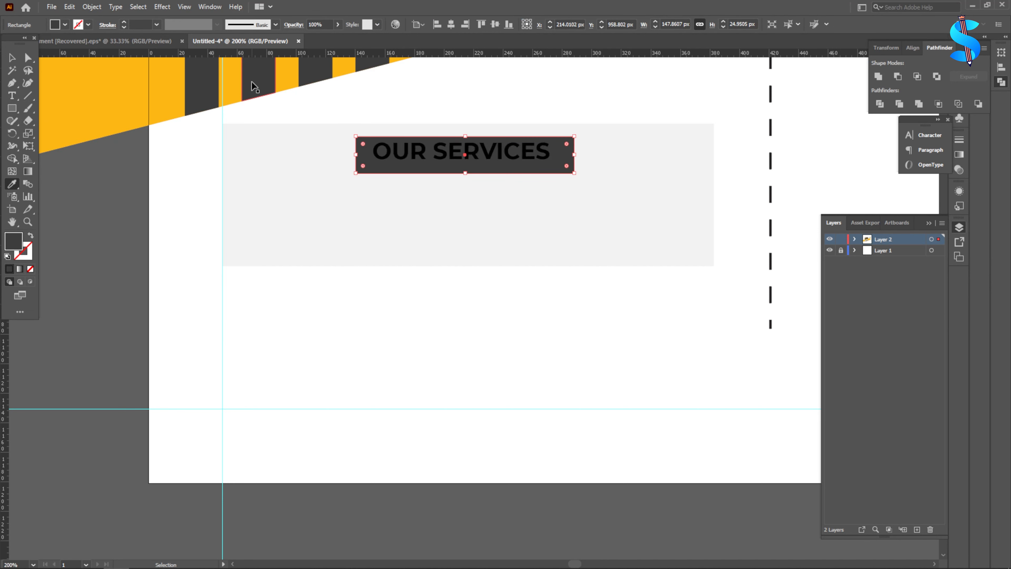
Recolour "OUR SERVICES" with the white sampled from the flyer background.
{"action": "left_click", "coordinate": [462, 155]}
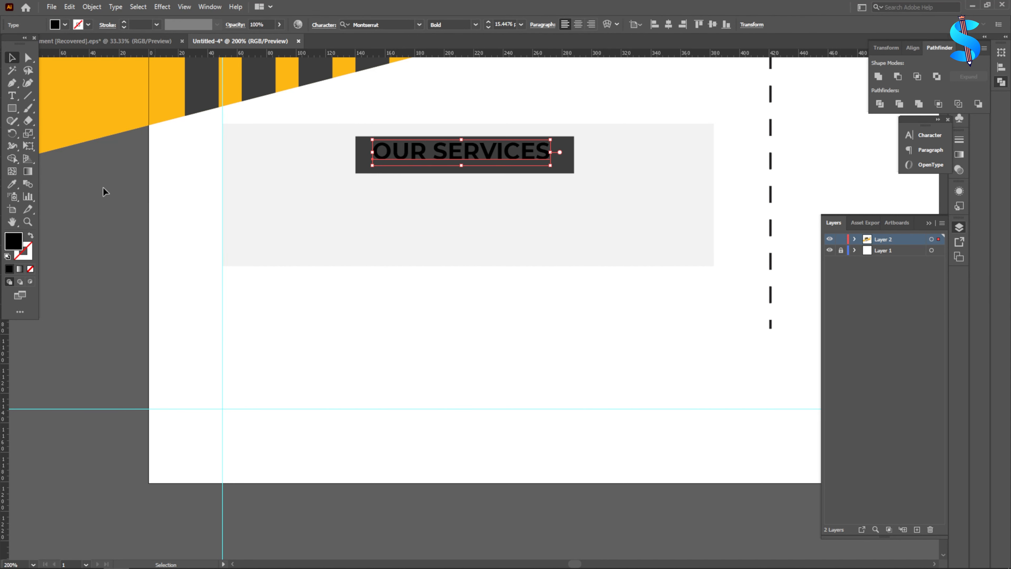
{"action": "left_click", "coordinate": [13, 185]}
{"action": "left_click", "coordinate": [316, 408]}
{"action": "key", "text": "v"}
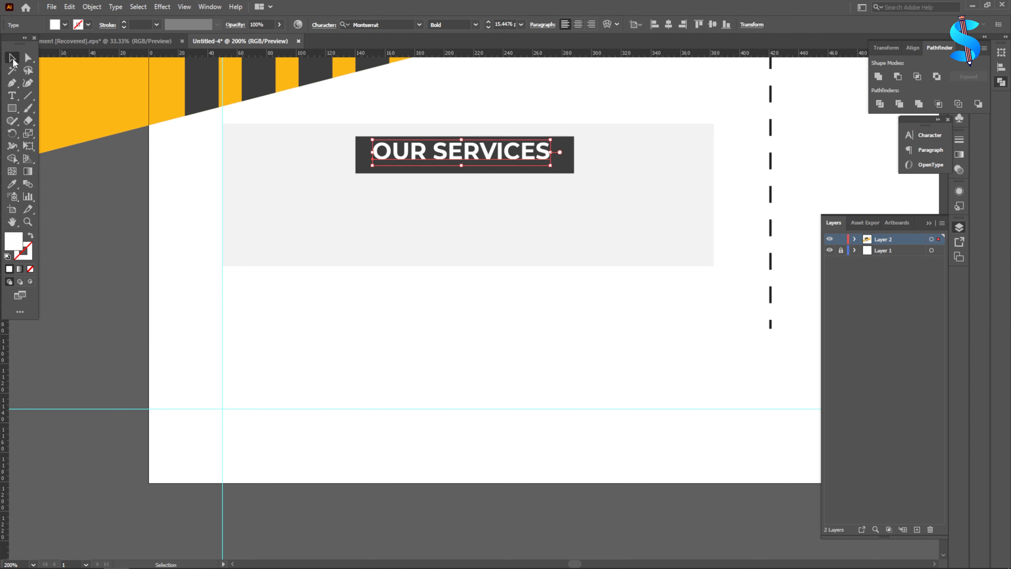
Centre "OUR SERVICES" horizontally on the dark bar and shift the text slightly down within it.
{"action": "left_click", "coordinate": [567, 157], "text": "shift"}
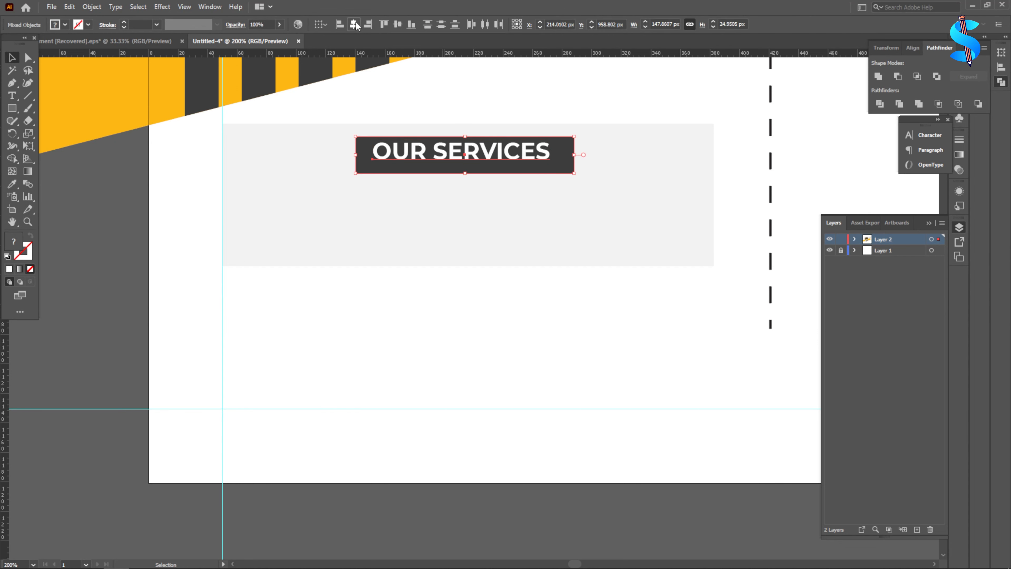
{"action": "left_click", "coordinate": [354, 24]}
{"action": "left_click", "coordinate": [456, 352]}
{"action": "scroll", "coordinate": [454, 152], "scroll_direction": "up", "scroll_amount": 4}
{"action": "left_click_drag", "start_coordinate": [447, 148], "coordinate": [446, 155]}
{"action": "scroll", "coordinate": [446, 157], "scroll_direction": "down", "scroll_amount": 1}
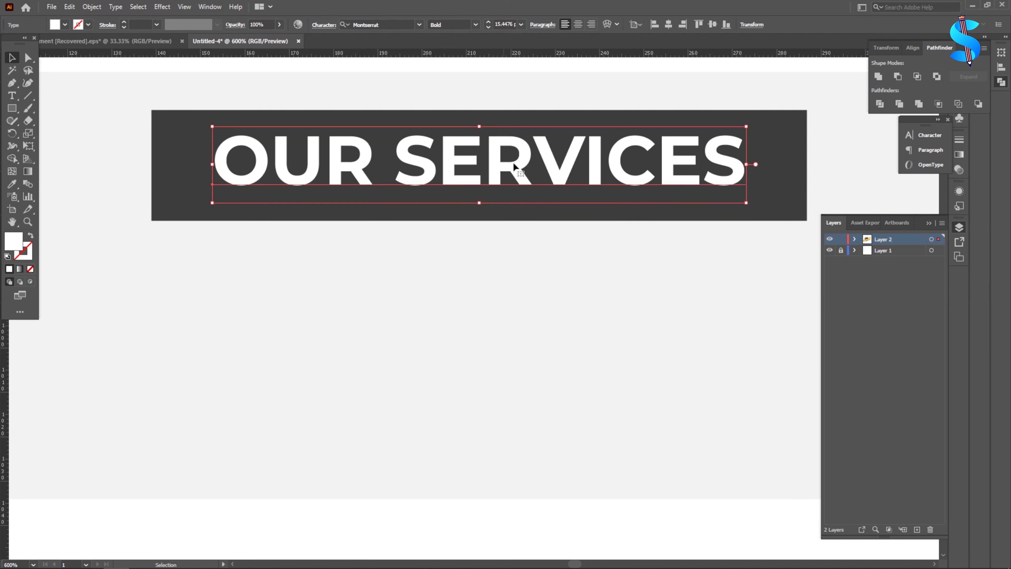
Narrow the dark bar from both ends to about 130 px wide and align it with "OUR SERVICES" on their horizontal centres.
{"action": "left_click", "coordinate": [799, 156]}
{"action": "left_click_drag", "start_coordinate": [807, 165], "coordinate": [768, 170]}
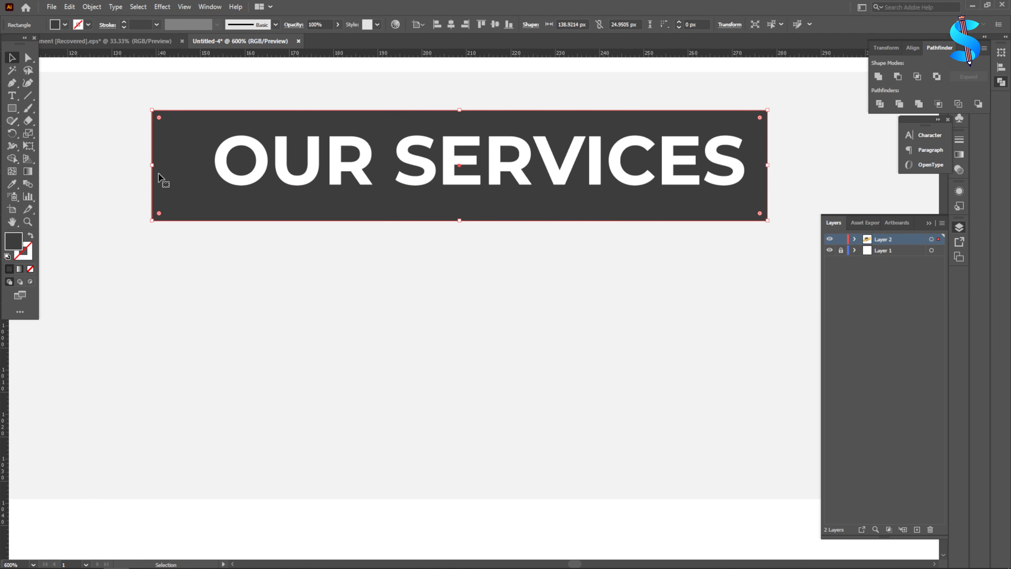
{"action": "left_click_drag", "start_coordinate": [154, 165], "coordinate": [190, 166]}
{"action": "key", "text": "ctrl+a"}
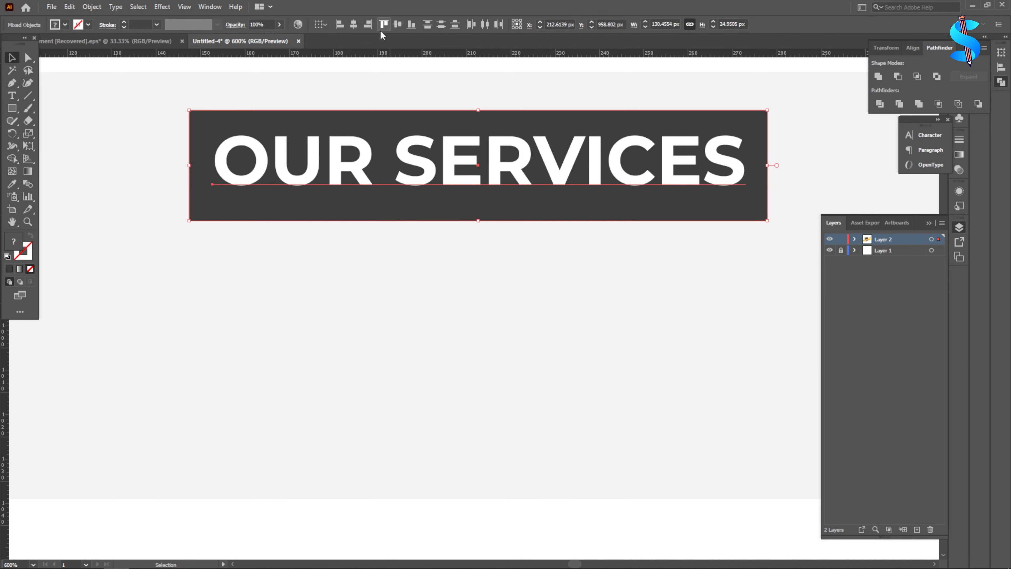
{"action": "left_click", "coordinate": [353, 24]}
{"action": "left_click", "coordinate": [488, 345]}
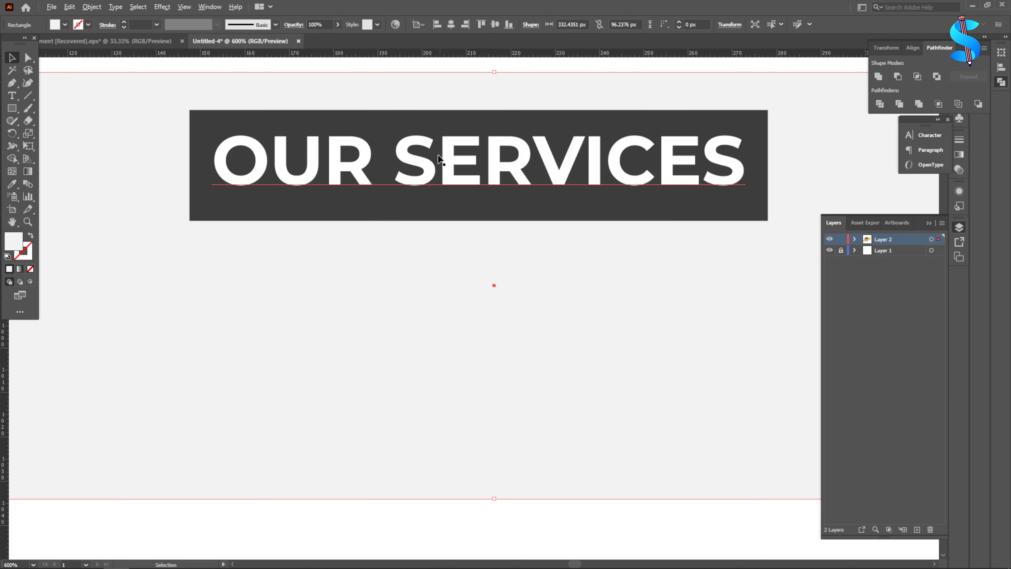
Nudge "OUR SERVICES" slightly lower in the dark bar and group the text with the bar.
{"action": "scroll", "coordinate": [454, 160], "scroll_direction": "up", "scroll_amount": 1}
{"action": "left_click_drag", "start_coordinate": [455, 163], "coordinate": [456, 169]}
{"action": "key", "text": "ctrl+a"}
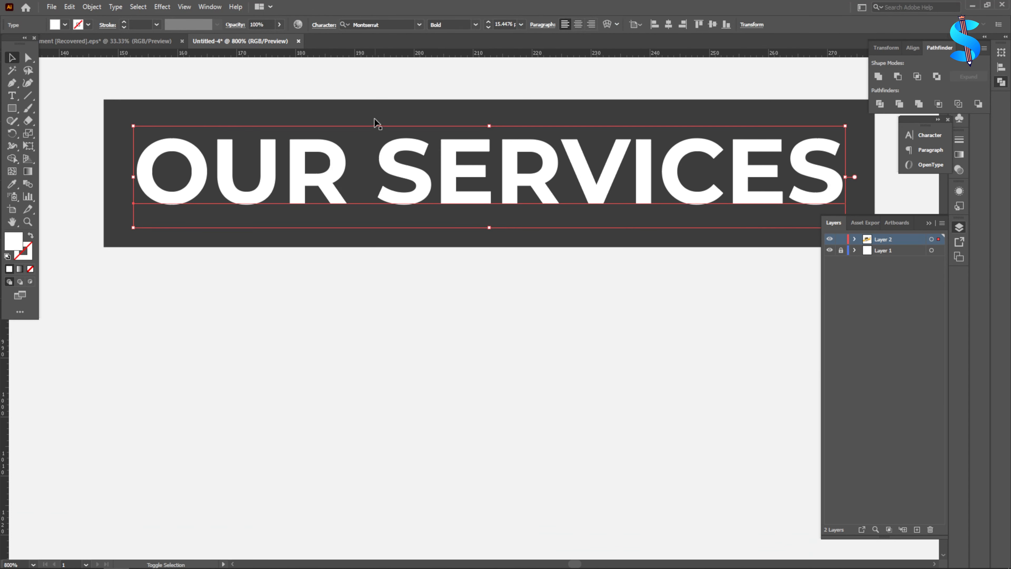
Centre the heading group horizontally with the light grey panel and move both so the panel's left edge meets the margin guide.
{"action": "scroll", "coordinate": [383, 129], "scroll_direction": "down", "scroll_amount": 4}
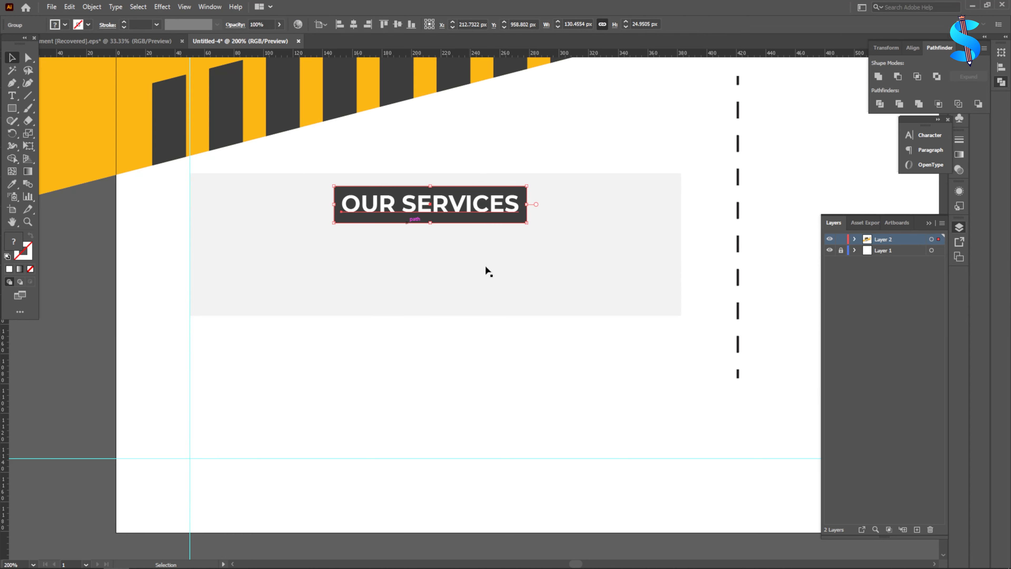
{"action": "left_click", "coordinate": [352, 25]}
{"action": "scroll", "coordinate": [206, 258], "scroll_direction": "up", "scroll_amount": 3}
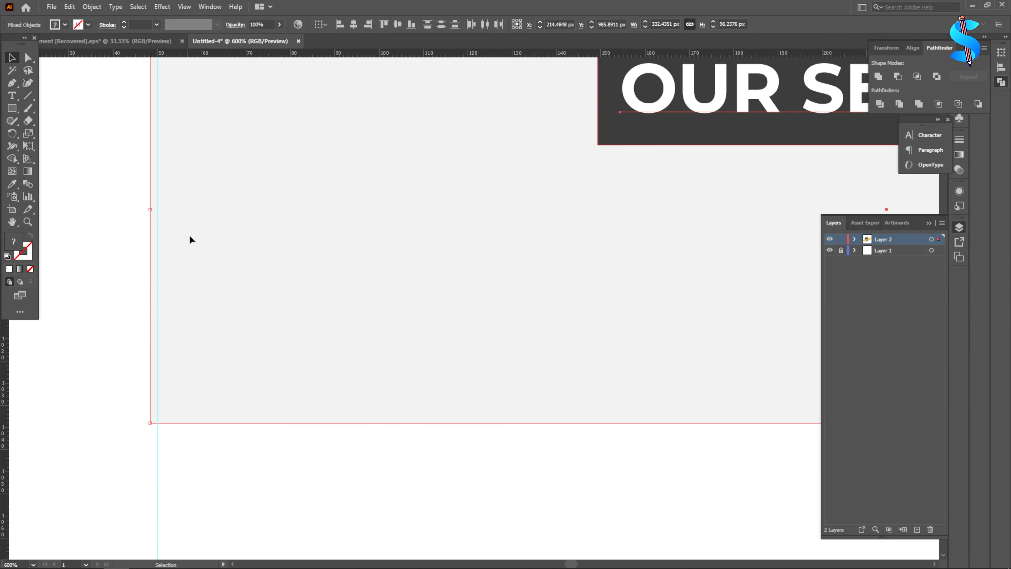
{"action": "left_click_drag", "start_coordinate": [189, 234], "coordinate": [196, 234]}
{"action": "scroll", "coordinate": [278, 242], "scroll_direction": "down", "scroll_amount": 3}
{"action": "scroll", "coordinate": [280, 243], "scroll_direction": "down", "scroll_amount": 1}
{"action": "left_click", "coordinate": [389, 343]}
{"action": "scroll", "coordinate": [442, 197], "scroll_direction": "up", "scroll_amount": 3}
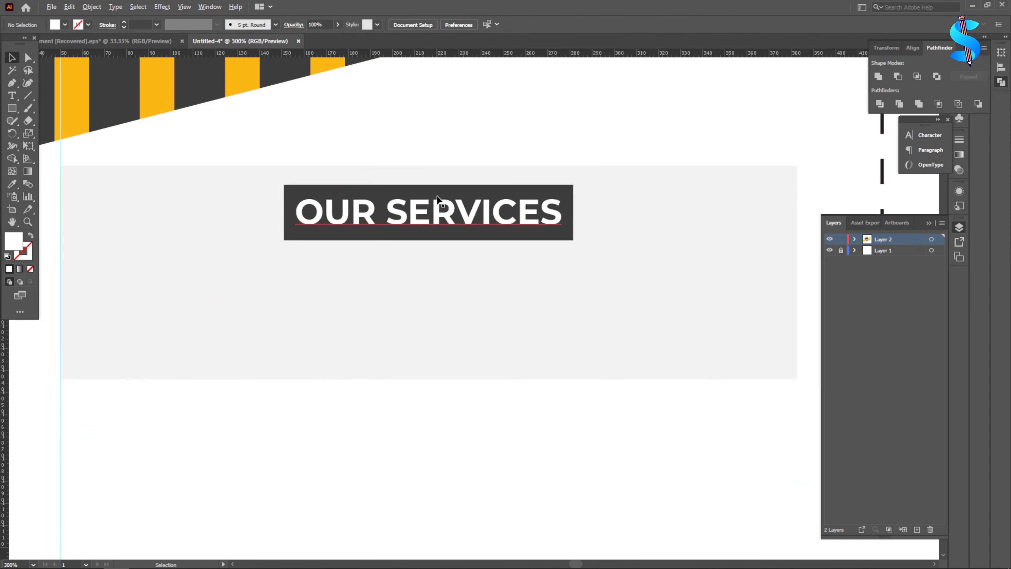
Shift the "OUR SERVICES" heading group slightly higher within the light grey panel.
{"action": "mouse_move", "coordinate": [431, 223]}
{"action": "left_mouse_down"}
{"action": "mouse_move", "coordinate": [431, 206]}
{"action": "mouse_move", "coordinate": [425, 218]}
{"action": "left_mouse_up"}
{"action": "scroll", "coordinate": [426, 218], "scroll_direction": "down", "scroll_amount": 1}
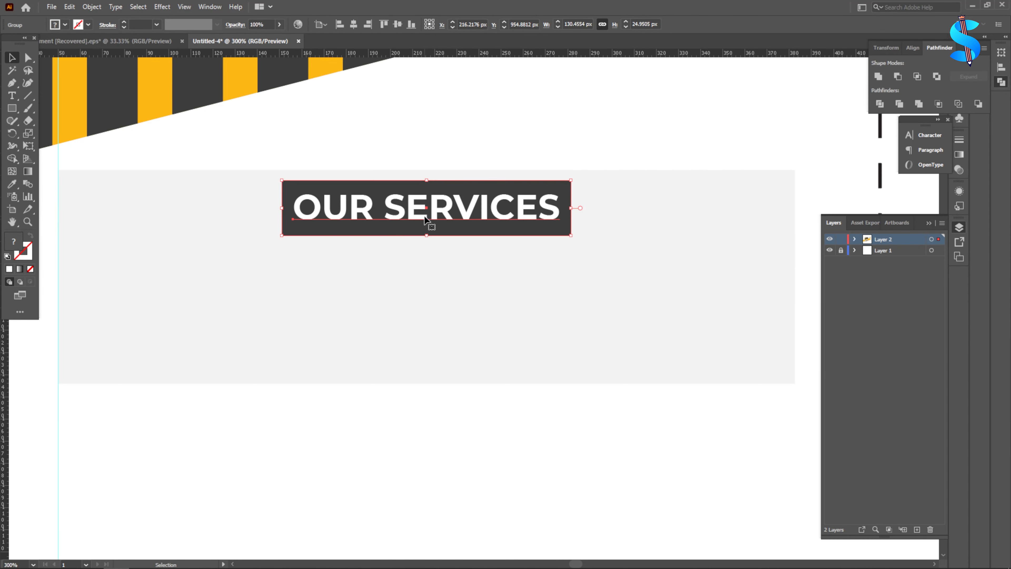
{"action": "left_click", "coordinate": [408, 263]}
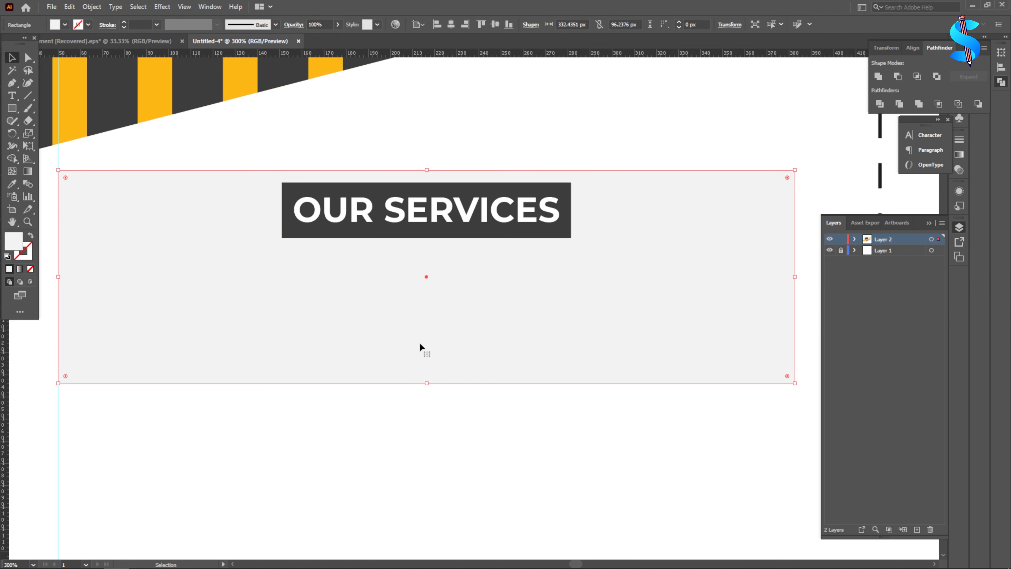
Add the text "Service Name" inside the light grey panel and set its Montserrat style to SemiBold.
{"action": "scroll", "coordinate": [409, 267], "scroll_direction": "down", "scroll_amount": 3}
{"action": "key", "text": "t"}
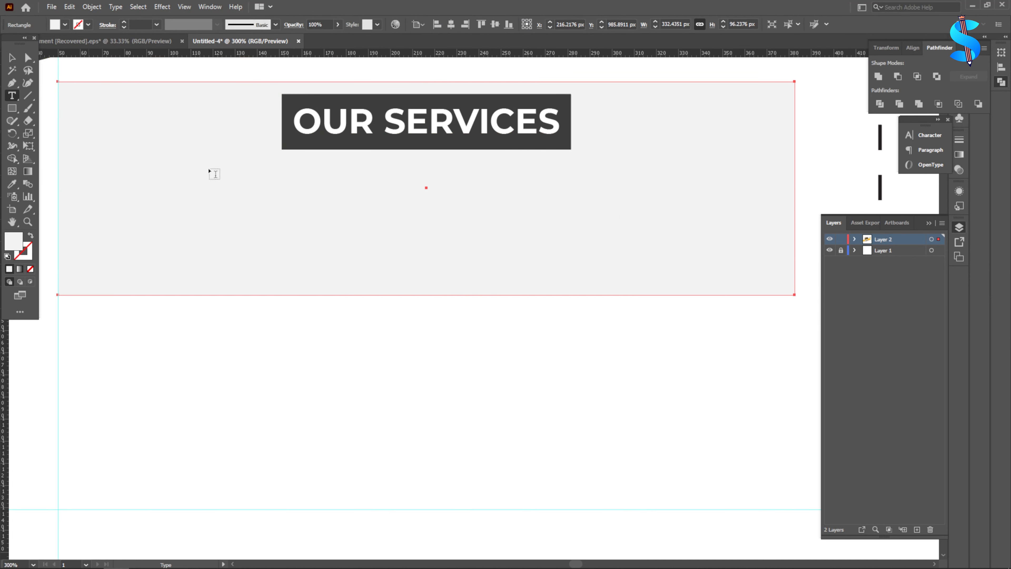
{"action": "scroll", "coordinate": [643, 239], "scroll_direction": "down", "scroll_amount": 2}
{"action": "scroll", "coordinate": [457, 233], "scroll_direction": "up", "scroll_amount": 1}
{"action": "left_click", "coordinate": [400, 227]}
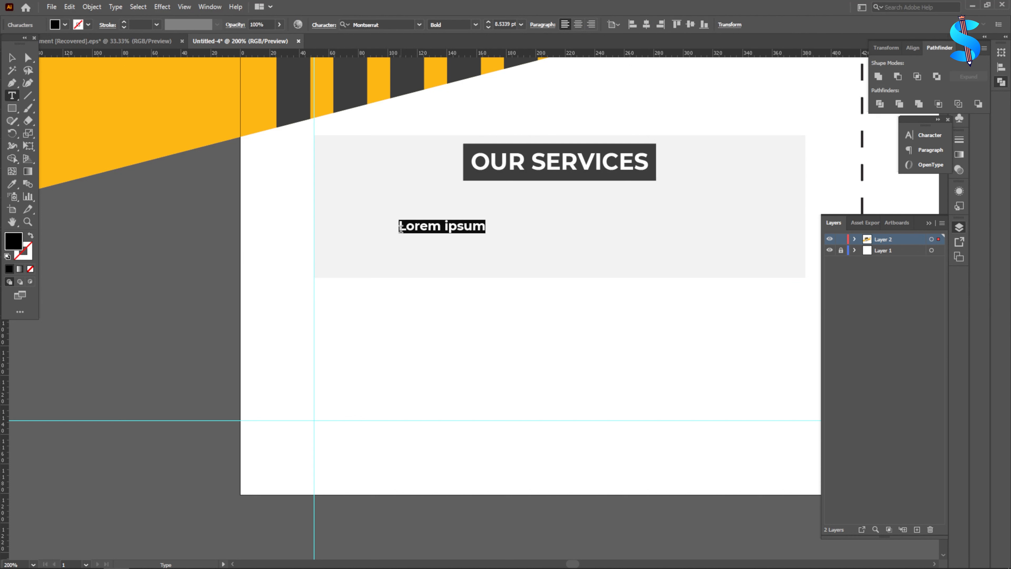
{"action": "type", "text": "sE"}
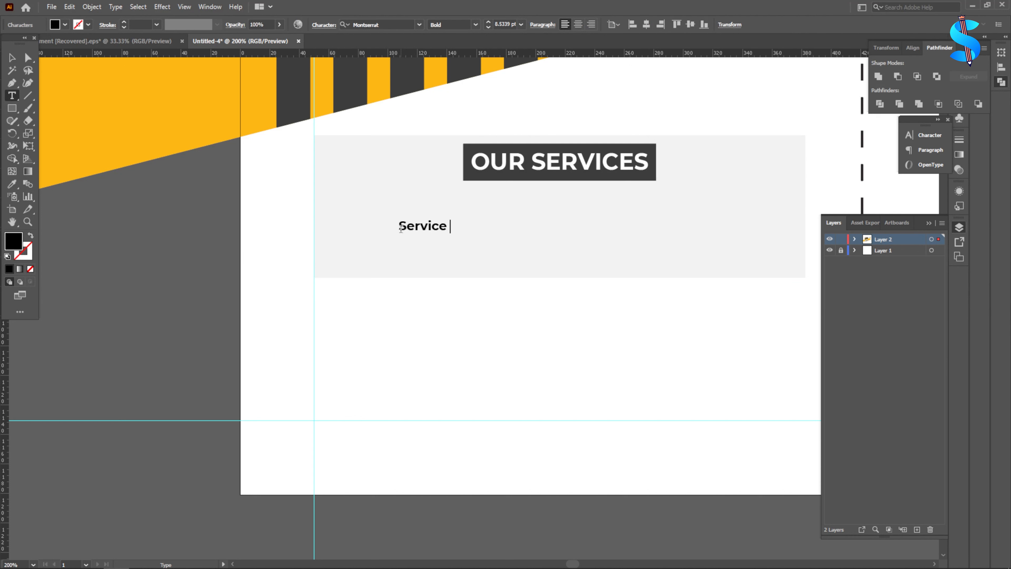
{"action": "key", "text": "Escape"}
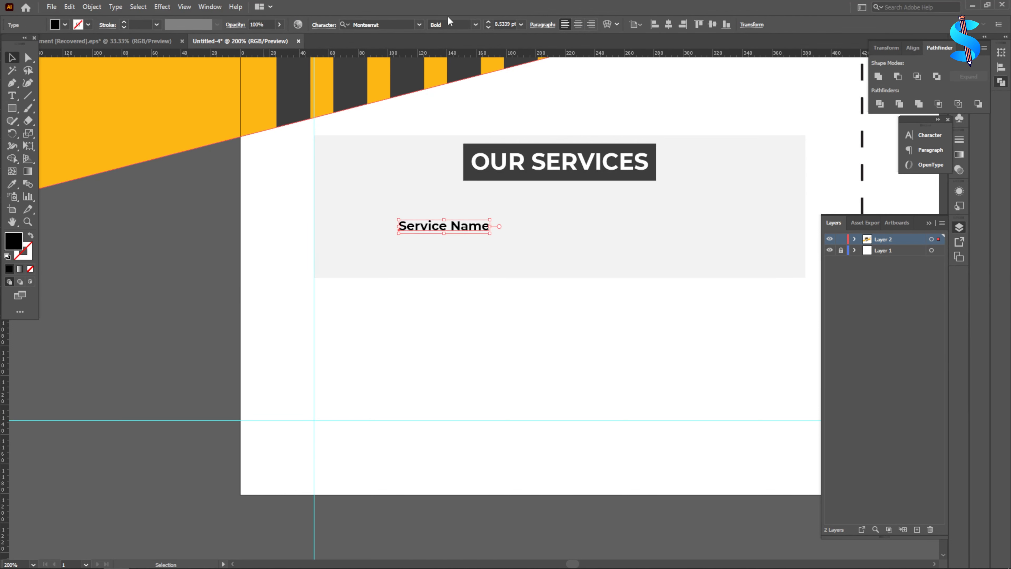
{"action": "left_click", "coordinate": [475, 24]}
{"action": "left_click", "coordinate": [457, 139]}
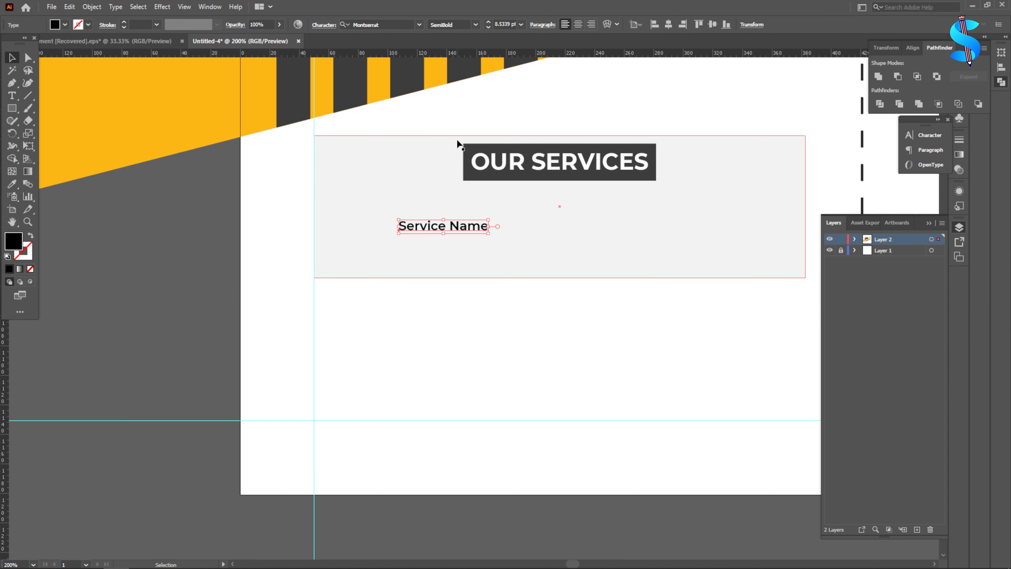
Move the "Service Name" text below the heading on the panel's left side and enlarge it to about 13.7 pt.
{"action": "scroll", "coordinate": [451, 223], "scroll_direction": "up", "scroll_amount": 3}
{"action": "left_click_drag", "start_coordinate": [440, 232], "coordinate": [289, 169]}
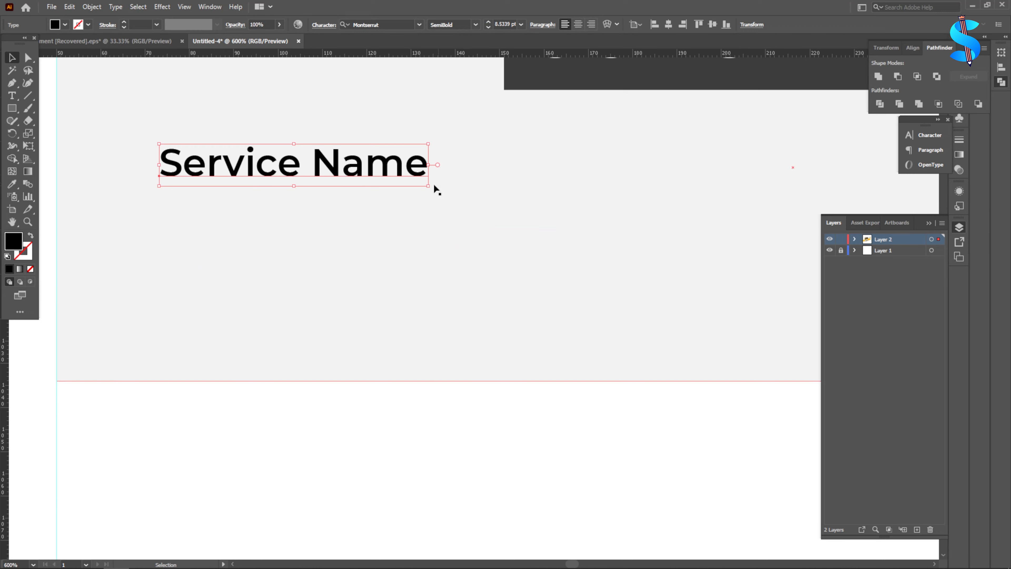
{"action": "left_click_drag", "start_coordinate": [428, 185], "coordinate": [593, 212]}
{"action": "scroll", "coordinate": [423, 218], "scroll_direction": "down", "scroll_amount": 3}
{"action": "left_click", "coordinate": [384, 247]}
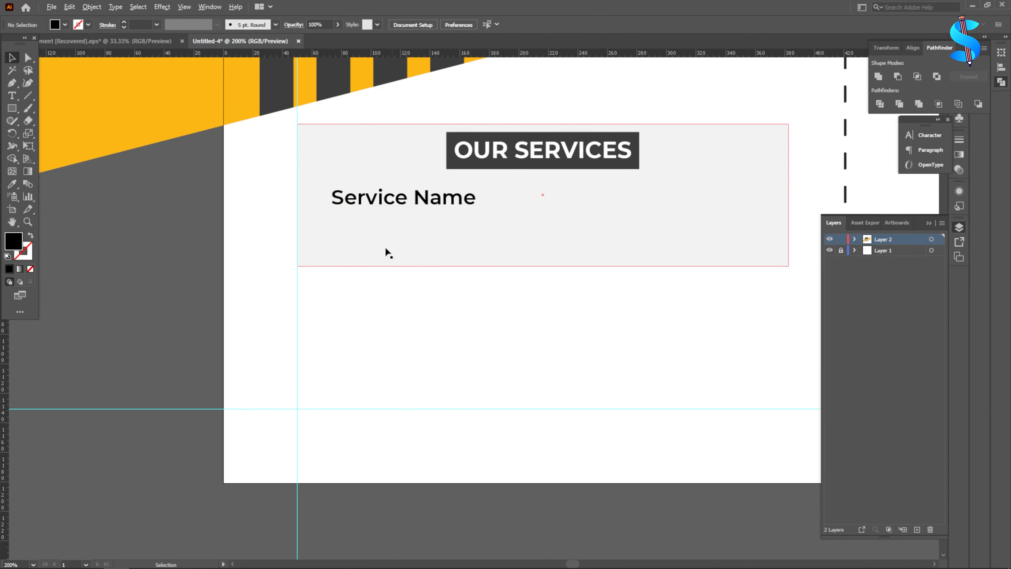
Move the prepared four-entry service list with icons from the pasteboard to below the panel and delete the separate "Service Name" text.
{"action": "scroll", "coordinate": [758, 226], "scroll_direction": "down", "scroll_amount": 5}
{"action": "scroll", "coordinate": [732, 157], "scroll_direction": "down", "scroll_amount": 2}
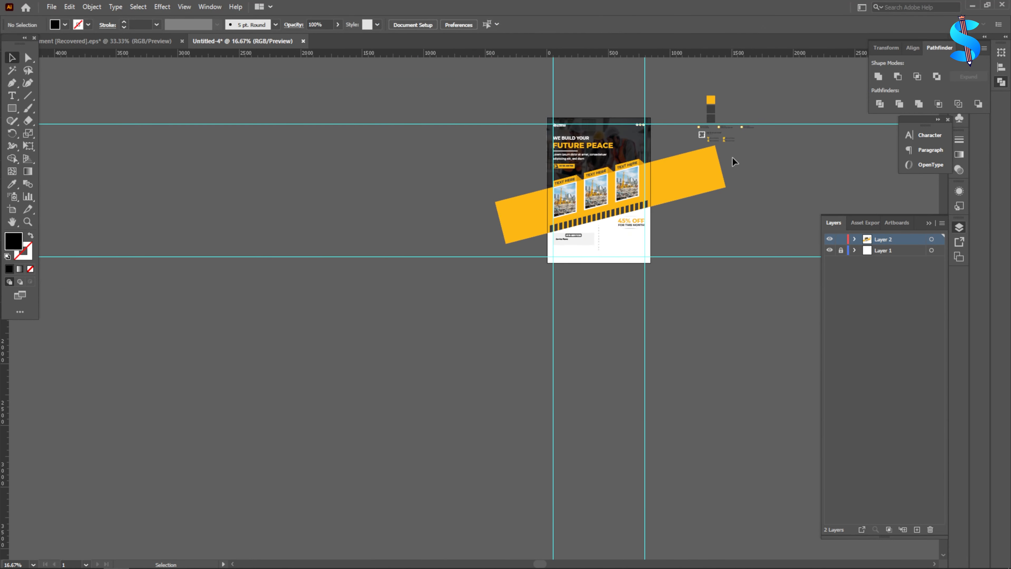
{"action": "scroll", "coordinate": [594, 84], "scroll_direction": "up", "scroll_amount": 6}
{"action": "left_click_drag", "start_coordinate": [588, 83], "coordinate": [251, 457]}
{"action": "scroll", "coordinate": [694, 121], "scroll_direction": "down", "scroll_amount": 4}
{"action": "scroll", "coordinate": [251, 453], "scroll_direction": "down", "scroll_amount": 4}
{"action": "left_click", "coordinate": [234, 410]}
{"action": "scroll", "coordinate": [227, 385], "scroll_direction": "up", "scroll_amount": 3}
{"action": "left_click", "coordinate": [237, 312]}
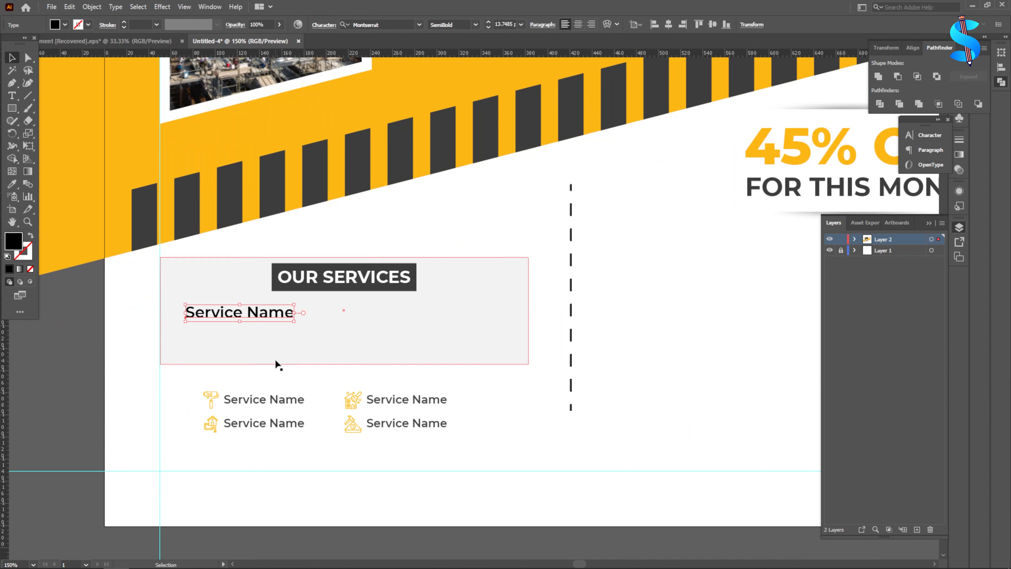
{"action": "key", "text": "Delete"}
Move the service list into the panel beneath "OUR SERVICES" and bring it to the front.
{"action": "left_click_drag", "start_coordinate": [190, 383], "coordinate": [472, 462]}
{"action": "left_click_drag", "start_coordinate": [228, 403], "coordinate": [218, 310]}
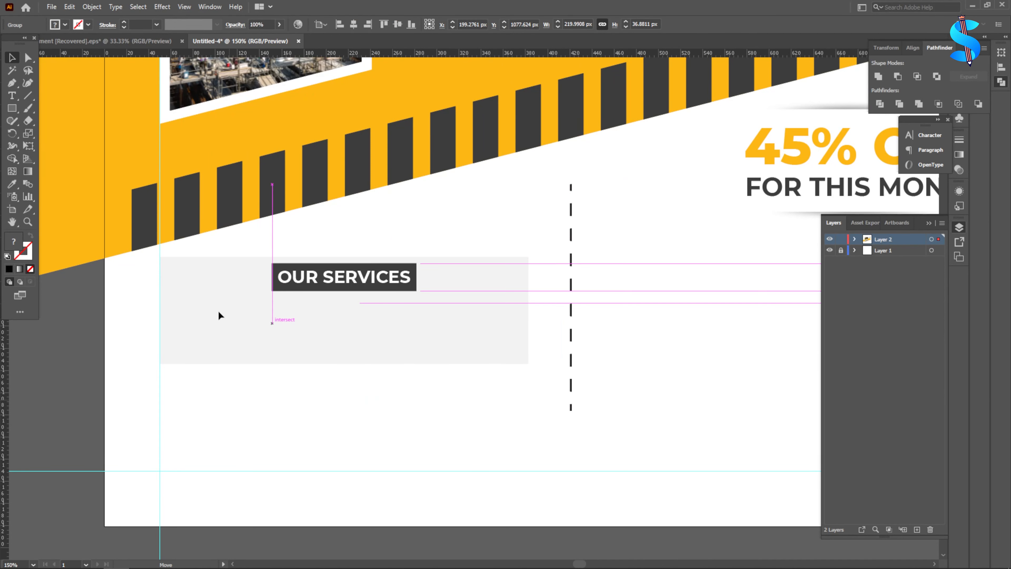
{"action": "right_click", "coordinate": [218, 311]}
{"action": "mouse_move", "coordinate": [250, 443]}
{"action": "left_click", "coordinate": [393, 444]}
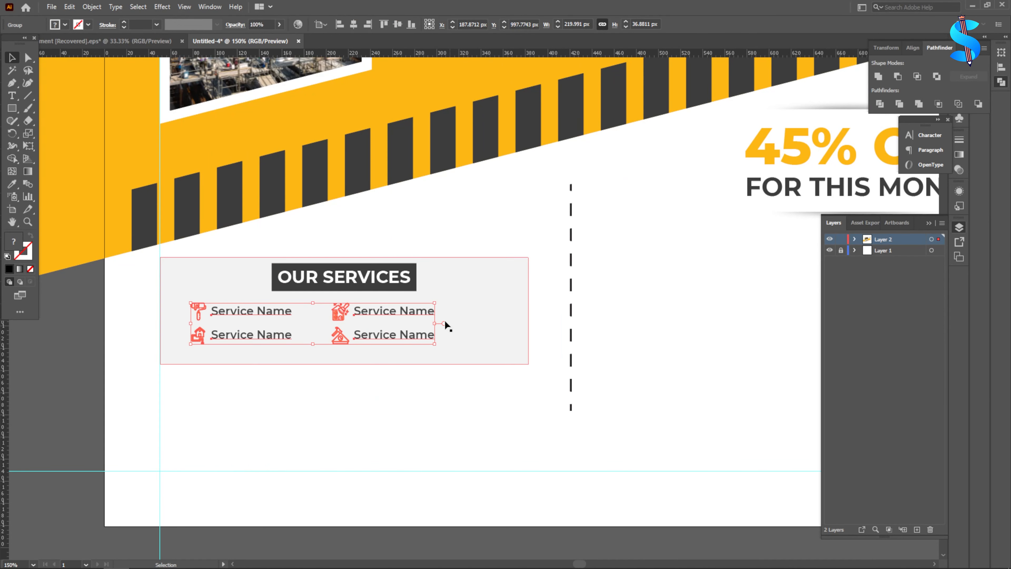
Enlarge the service list on both sides to about 300 px wide so it fills most of the panel's width.
{"action": "left_click_drag", "start_coordinate": [436, 323], "coordinate": [507, 323]}
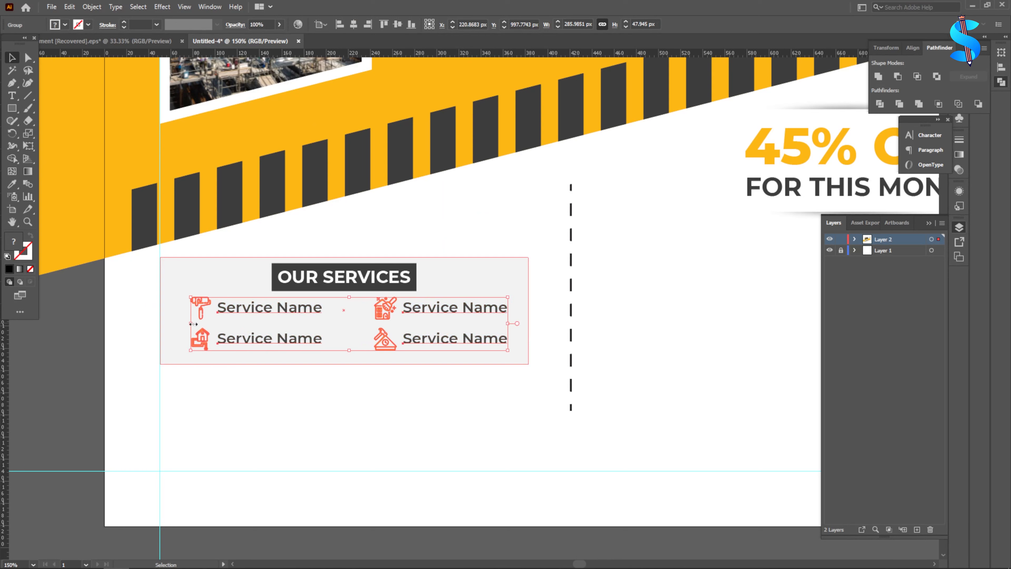
{"action": "left_click_drag", "start_coordinate": [192, 324], "coordinate": [175, 323]}
{"action": "left_click", "coordinate": [479, 403]}
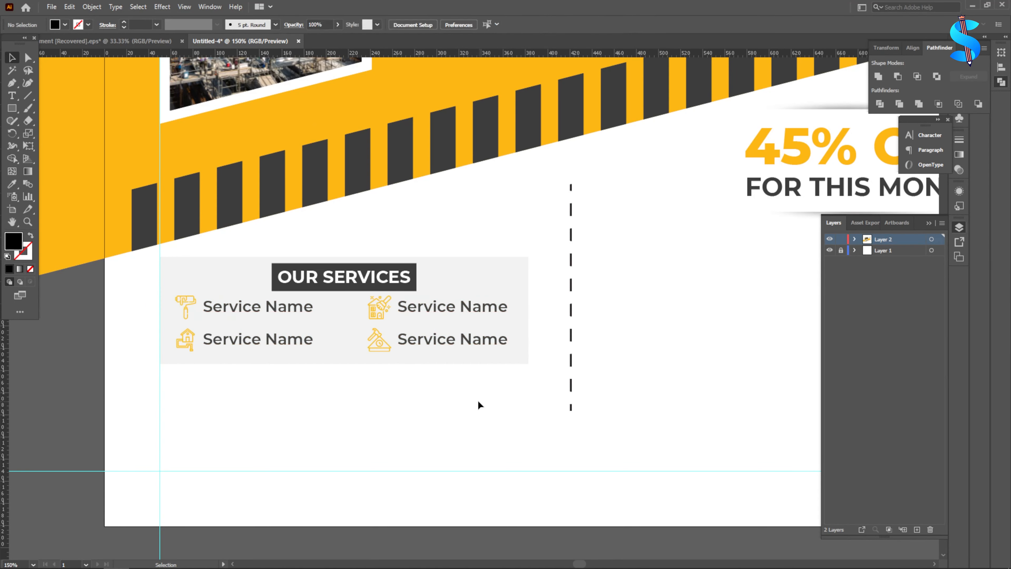
Centre the heading, service list and panel horizontally, and move them together so the panel's left edge meets the margin guide.
{"action": "left_click", "coordinate": [365, 286]}
{"action": "left_click_drag", "start_coordinate": [343, 247], "coordinate": [395, 371]}
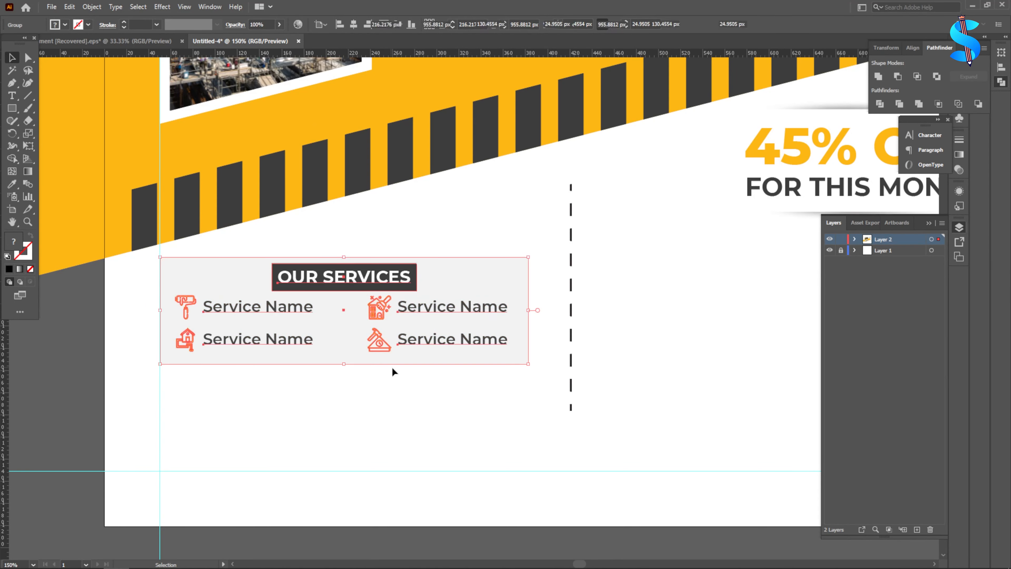
{"action": "left_click", "coordinate": [353, 25]}
{"action": "scroll", "coordinate": [139, 357], "scroll_direction": "up", "scroll_amount": 8}
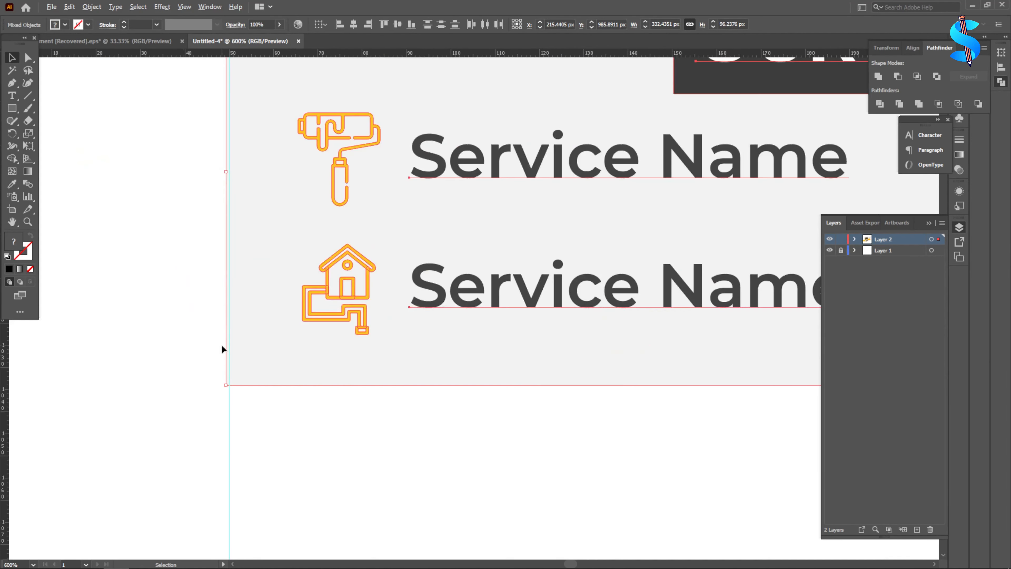
{"action": "left_click_drag", "start_coordinate": [277, 349], "coordinate": [291, 347]}
{"action": "scroll", "coordinate": [282, 294], "scroll_direction": "down", "scroll_amount": 5}
{"action": "left_click", "coordinate": [431, 384]}
{"action": "scroll", "coordinate": [323, 277], "scroll_direction": "down", "scroll_amount": 3}
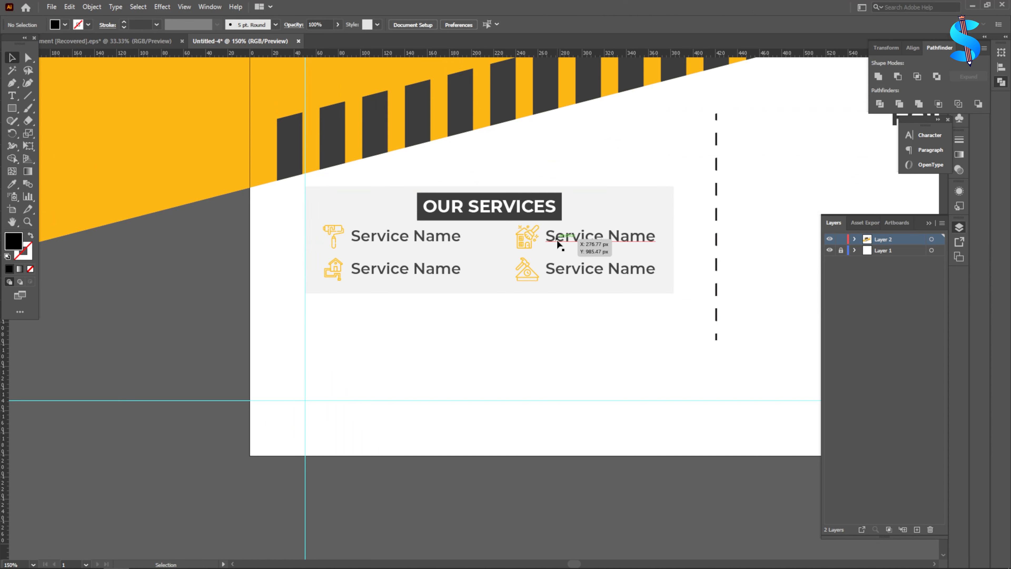
Move the service list slightly lower in the panel and scale the "OUR SERVICES" heading group down a little.
{"action": "left_click_drag", "start_coordinate": [556, 241], "coordinate": [557, 245]}
{"action": "left_click", "coordinate": [547, 352]}
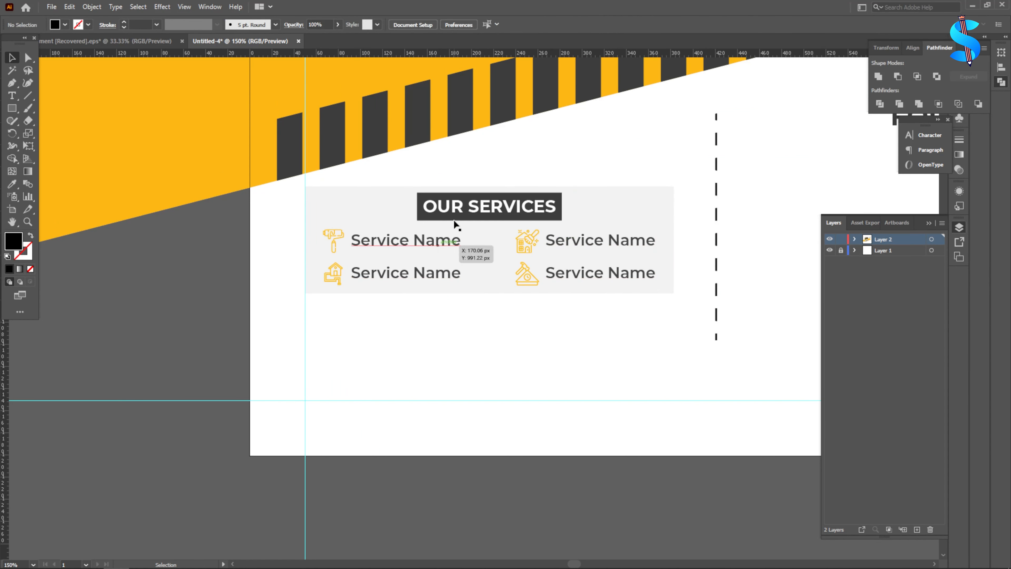
{"action": "scroll", "coordinate": [481, 209], "scroll_direction": "up", "scroll_amount": 3}
{"action": "left_click", "coordinate": [481, 209]}
{"action": "left_click_drag", "start_coordinate": [495, 235], "coordinate": [492, 228]}
{"action": "left_click", "coordinate": [396, 276]}
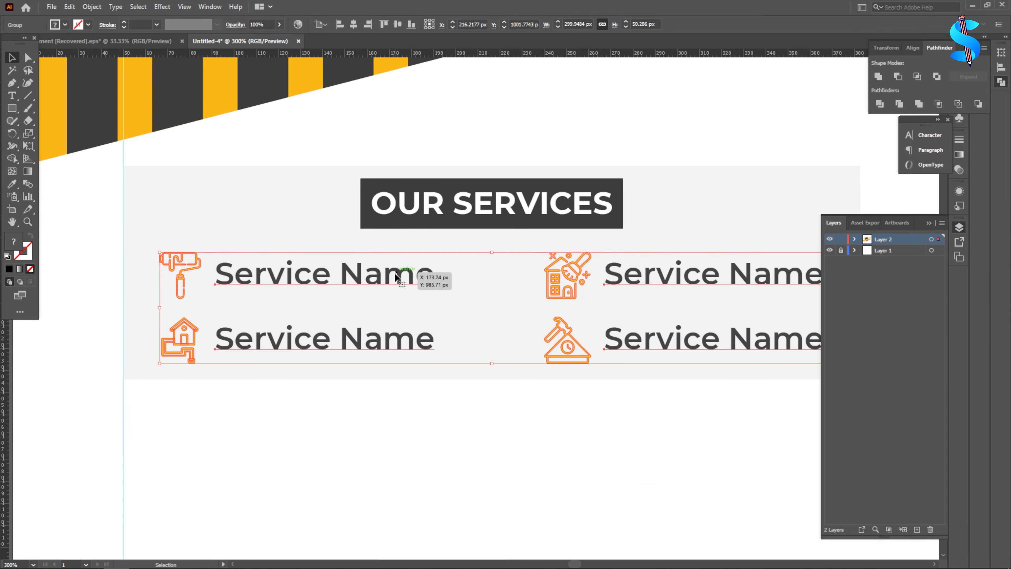
{"action": "left_click", "coordinate": [466, 400]}
Move the prepared QR code, "GET IN TOUCH NOW!" heading and contact row from the pasteboard down near the flyer's bottom edge.
{"action": "scroll", "coordinate": [400, 267], "scroll_direction": "down", "scroll_amount": 3}
{"action": "scroll", "coordinate": [445, 312], "scroll_direction": "down", "scroll_amount": 5}
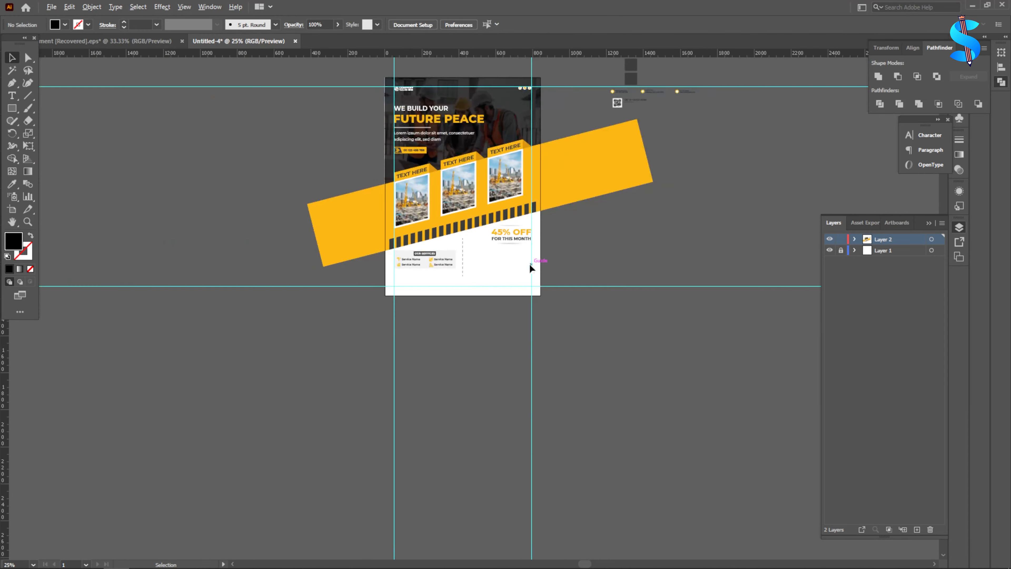
{"action": "scroll", "coordinate": [591, 188], "scroll_direction": "up", "scroll_amount": 4}
{"action": "left_click", "coordinate": [690, 189]}
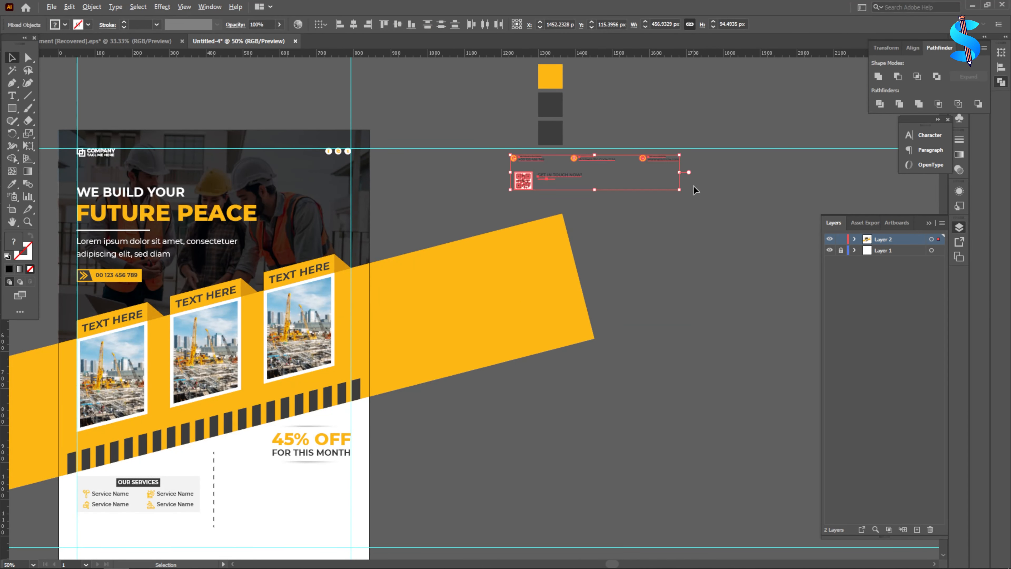
{"action": "scroll", "coordinate": [673, 190], "scroll_direction": "down", "scroll_amount": 1}
{"action": "left_click_drag", "start_coordinate": [578, 150], "coordinate": [476, 470]}
Place the QR code with "GET IN TOUCH NOW!" below the services panel, against the left and bottom margin guides.
{"action": "left_click", "coordinate": [334, 468]}
{"action": "scroll", "coordinate": [314, 420], "scroll_direction": "up", "scroll_amount": 3}
{"action": "left_click_drag", "start_coordinate": [361, 452], "coordinate": [232, 326]}
{"action": "scroll", "coordinate": [237, 289], "scroll_direction": "up", "scroll_amount": 2}
{"action": "scroll", "coordinate": [386, 276], "scroll_direction": "down", "scroll_amount": 1}
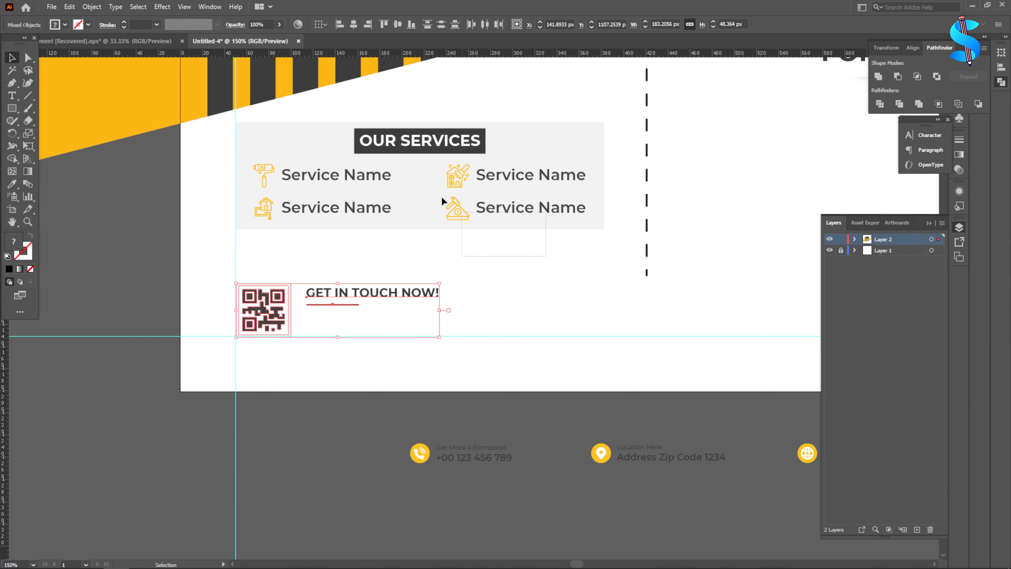
Move the services panel with its contents slightly lower and extend the panel's bottom edge to about 105 px high.
{"action": "left_click", "coordinate": [308, 124]}
{"action": "left_click_drag", "start_coordinate": [309, 125], "coordinate": [310, 131]}
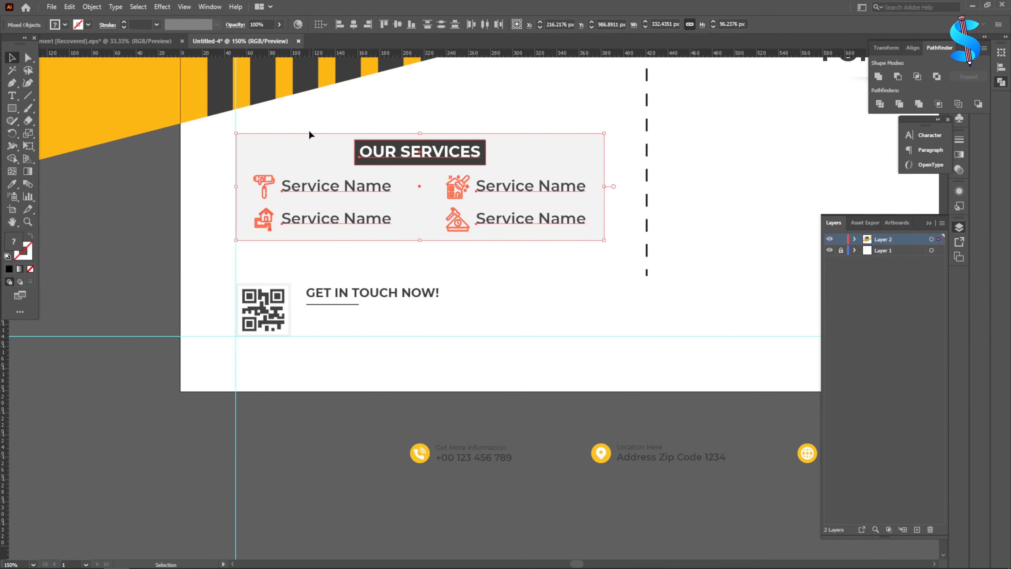
{"action": "left_click", "coordinate": [200, 186]}
{"action": "left_click", "coordinate": [408, 235]}
{"action": "left_click_drag", "start_coordinate": [419, 240], "coordinate": [419, 250]}
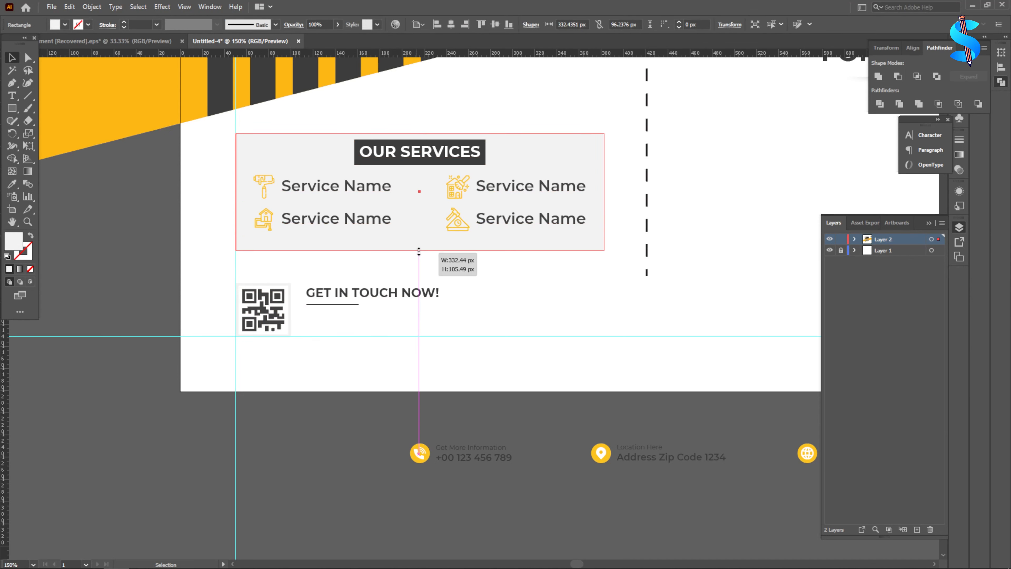
Nudge the service list and the "OUR SERVICES" heading slightly lower inside the taller panel.
{"action": "left_click_drag", "start_coordinate": [338, 223], "coordinate": [330, 225]}
{"action": "left_click", "coordinate": [182, 234]}
{"action": "left_click_drag", "start_coordinate": [425, 158], "coordinate": [425, 159]}
{"action": "left_click", "coordinate": [527, 281]}
Move the contact row below "GET IN TOUCH NOW!" and enlarge it to about 679 px wide, ending at the right margin guide.
{"action": "scroll", "coordinate": [384, 424], "scroll_direction": "down", "scroll_amount": 1}
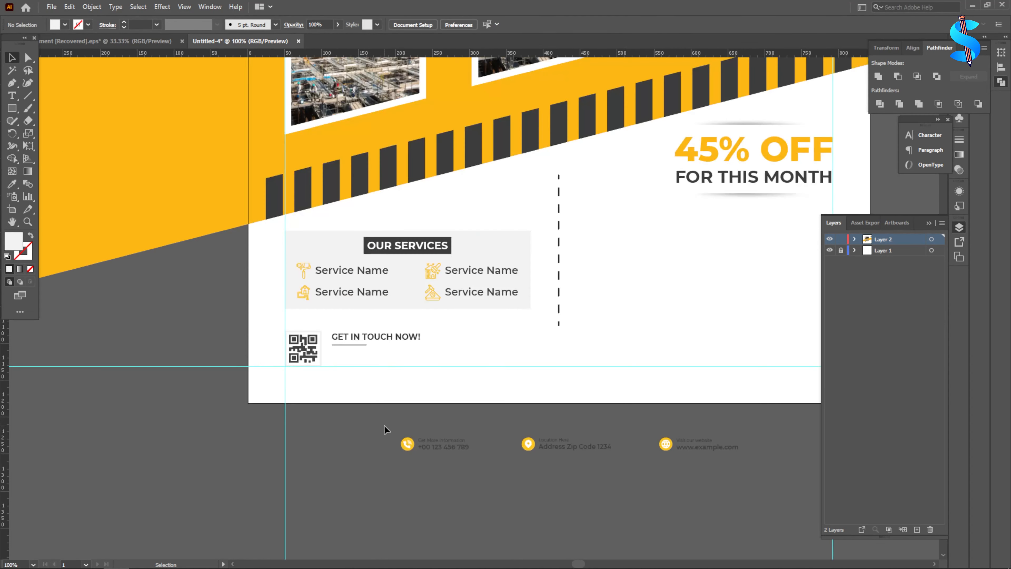
{"action": "left_click_drag", "start_coordinate": [410, 445], "coordinate": [340, 359]}
{"action": "scroll", "coordinate": [435, 365], "scroll_direction": "down", "scroll_amount": 2}
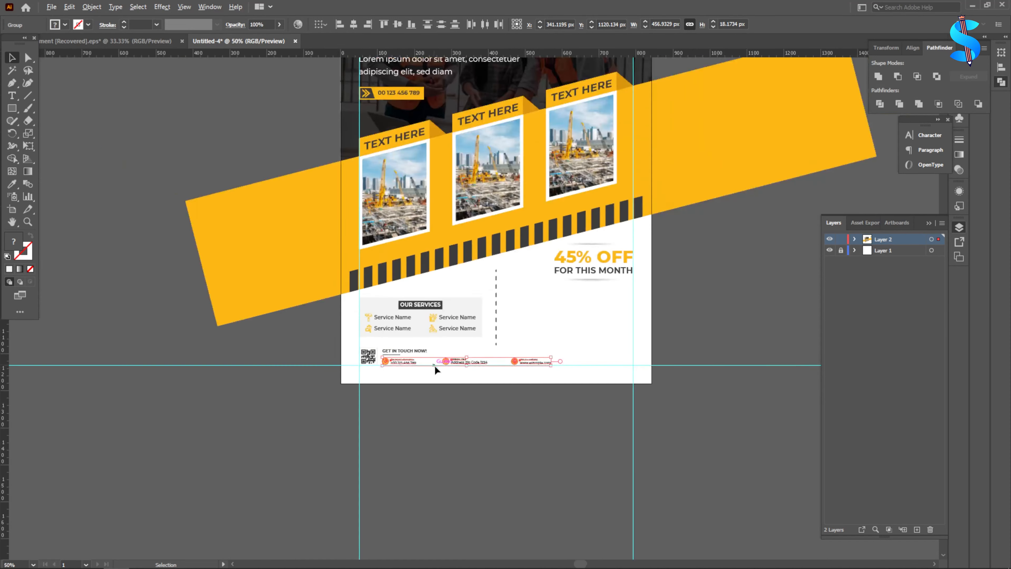
{"action": "scroll", "coordinate": [621, 383], "scroll_direction": "up", "scroll_amount": 3}
{"action": "left_click_drag", "start_coordinate": [420, 312], "coordinate": [666, 287]}
{"action": "scroll", "coordinate": [666, 287], "scroll_direction": "down", "scroll_amount": 2}
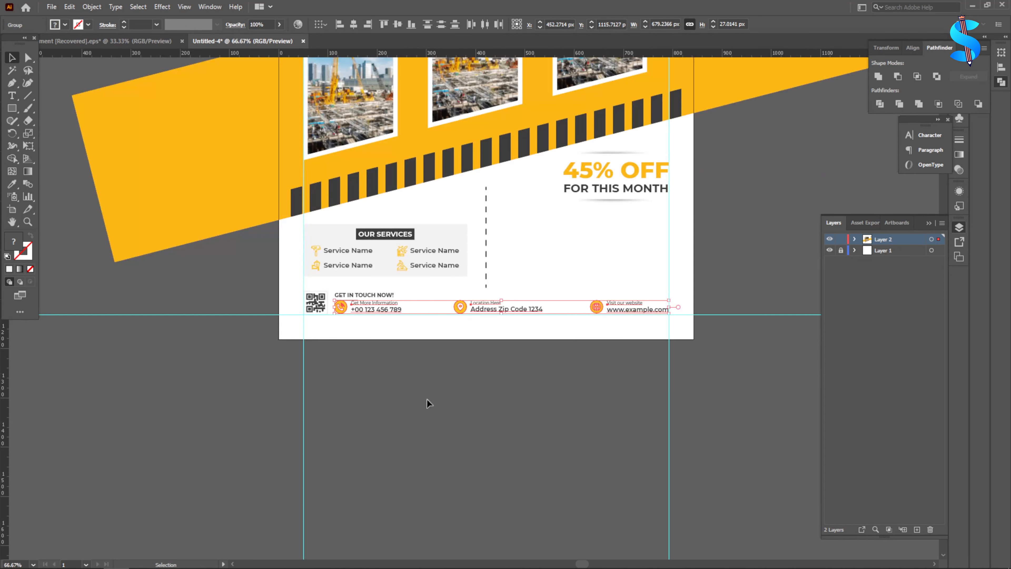
{"action": "left_click", "coordinate": [423, 414]}
Enlarge the QR code and "GET IN TOUCH NOW!" heading together, and shift the phone entry right to the heading's left edge.
{"action": "scroll", "coordinate": [344, 308], "scroll_direction": "up", "scroll_amount": 3}
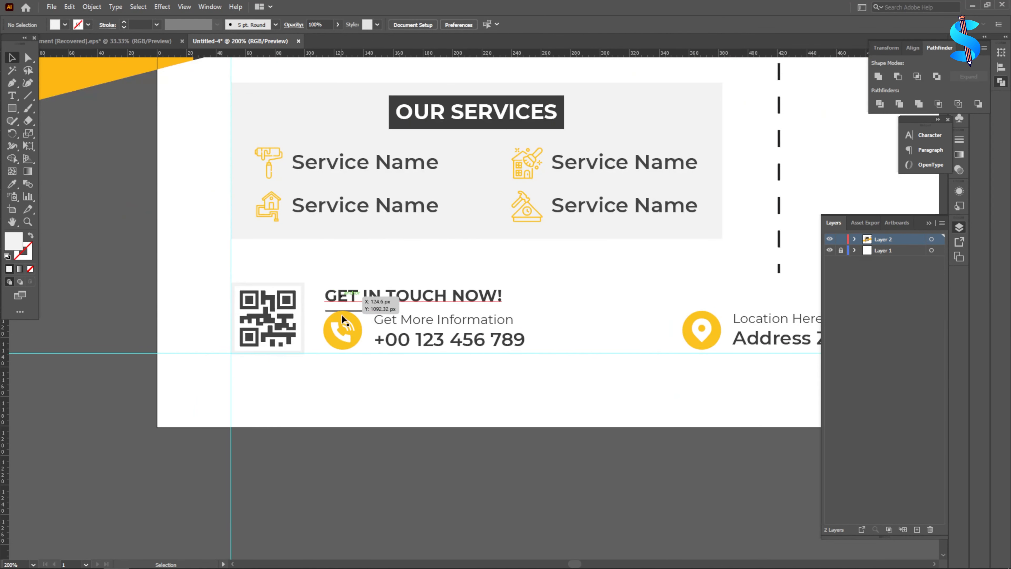
{"action": "left_click", "coordinate": [276, 326]}
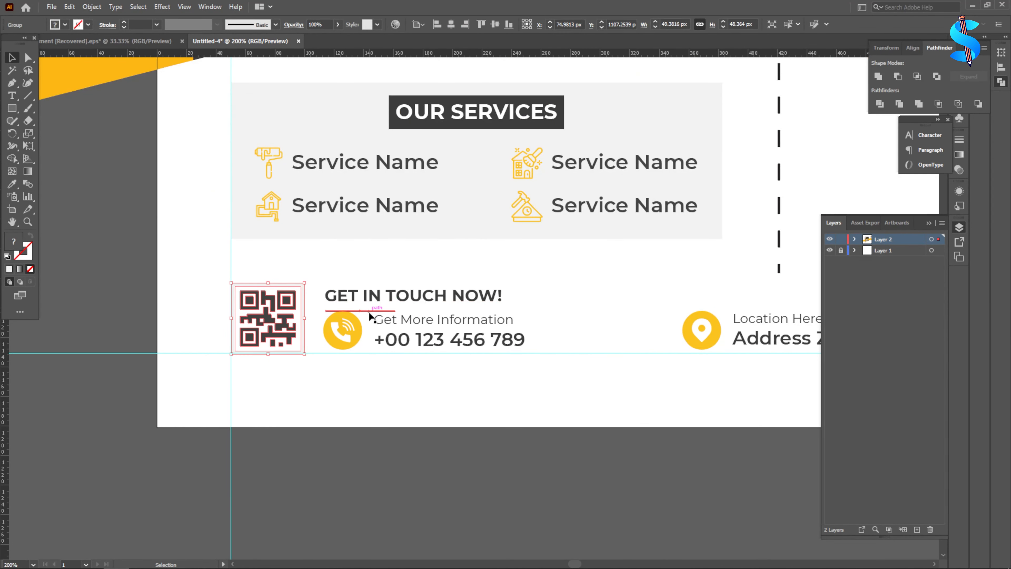
{"action": "left_click", "coordinate": [463, 301], "text": "shift"}
{"action": "left_click_drag", "start_coordinate": [502, 283], "coordinate": [582, 251]}
{"action": "left_click_drag", "start_coordinate": [344, 326], "coordinate": [378, 326]}
{"action": "scroll", "coordinate": [378, 326], "scroll_direction": "down", "scroll_amount": 1}
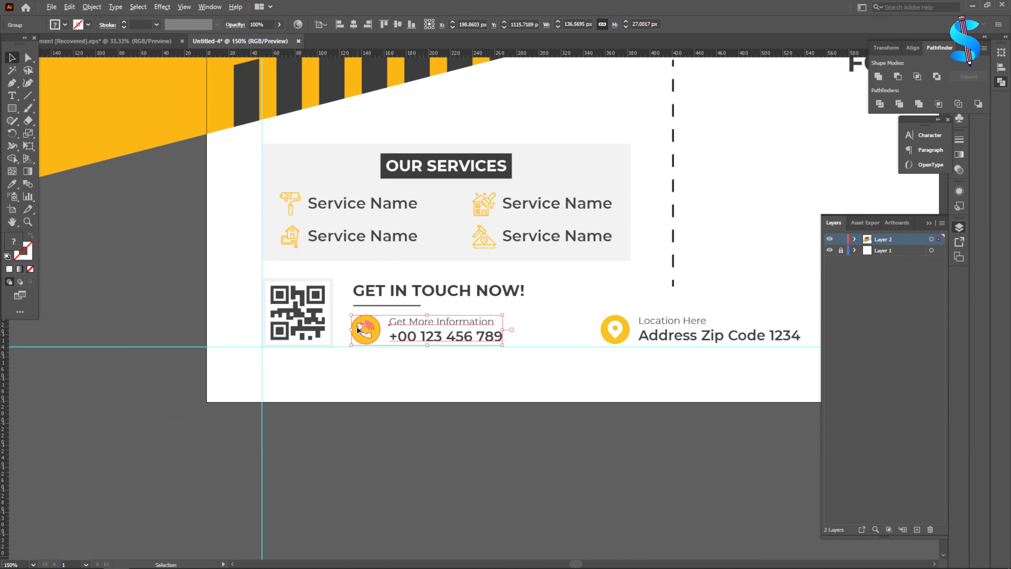
{"action": "left_click", "coordinate": [379, 419]}
Shift the location entry slightly right and lower the phone entry onto the bottom margin guide.
{"action": "scroll", "coordinate": [356, 335], "scroll_direction": "down", "scroll_amount": 3}
{"action": "scroll", "coordinate": [458, 343], "scroll_direction": "up", "scroll_amount": 3}
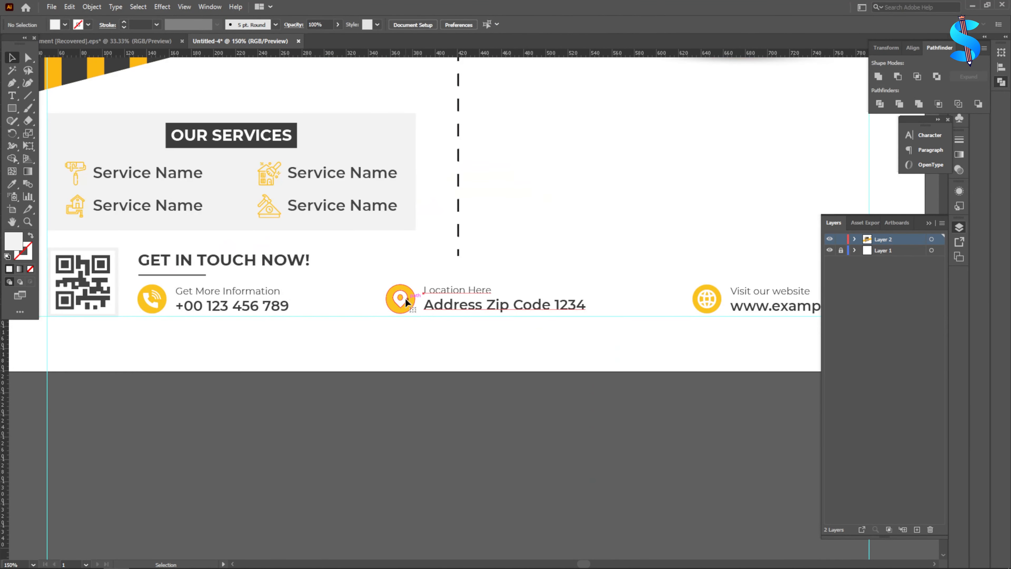
{"action": "left_click_drag", "start_coordinate": [406, 299], "coordinate": [405, 308]}
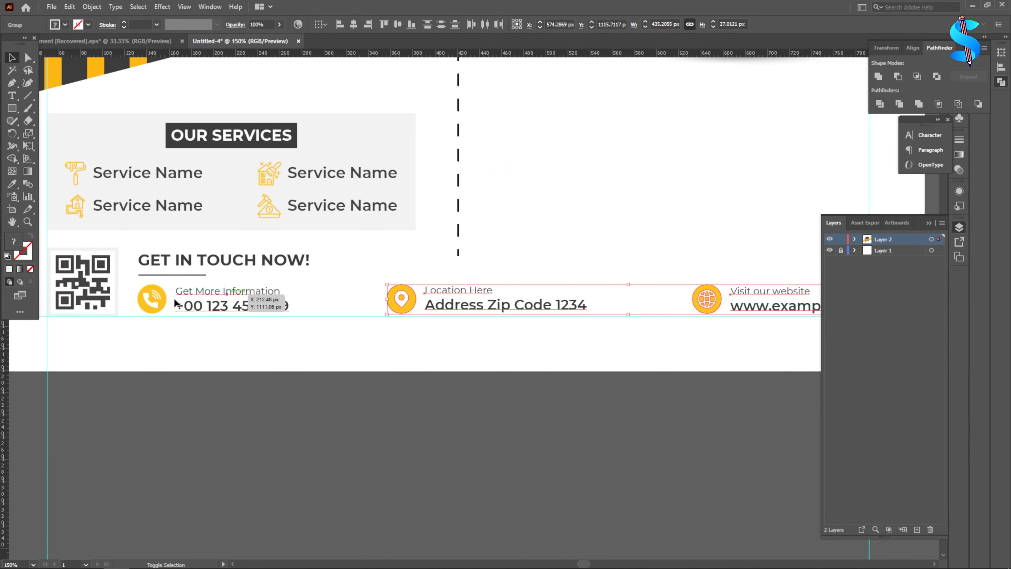
{"action": "left_click", "coordinate": [149, 314]}
{"action": "scroll", "coordinate": [149, 315], "scroll_direction": "up", "scroll_amount": 3}
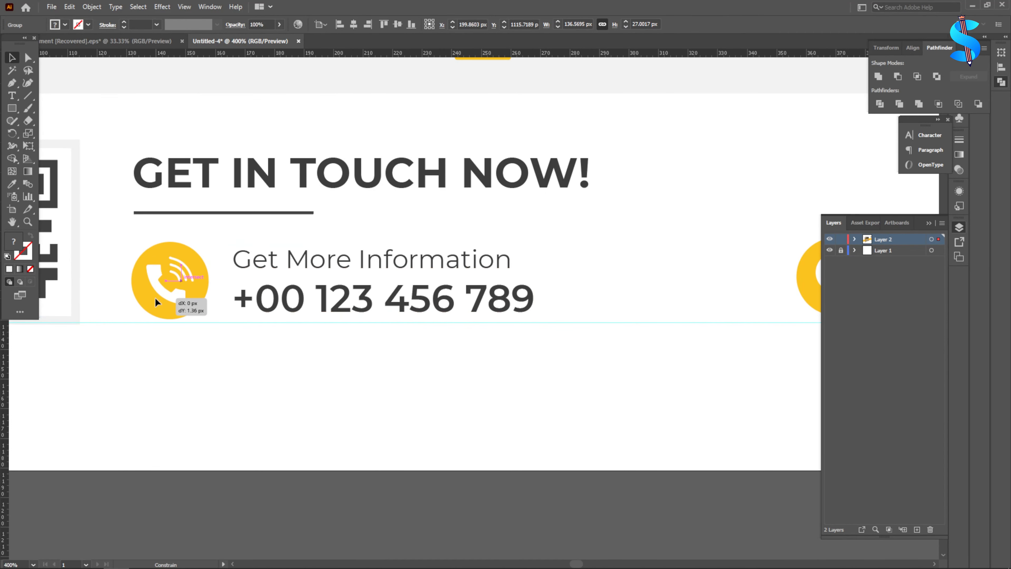
{"action": "scroll", "coordinate": [353, 303], "scroll_direction": "down", "scroll_amount": 2}
{"action": "left_click", "coordinate": [359, 404]}
{"action": "scroll", "coordinate": [420, 313], "scroll_direction": "up", "scroll_amount": 5}
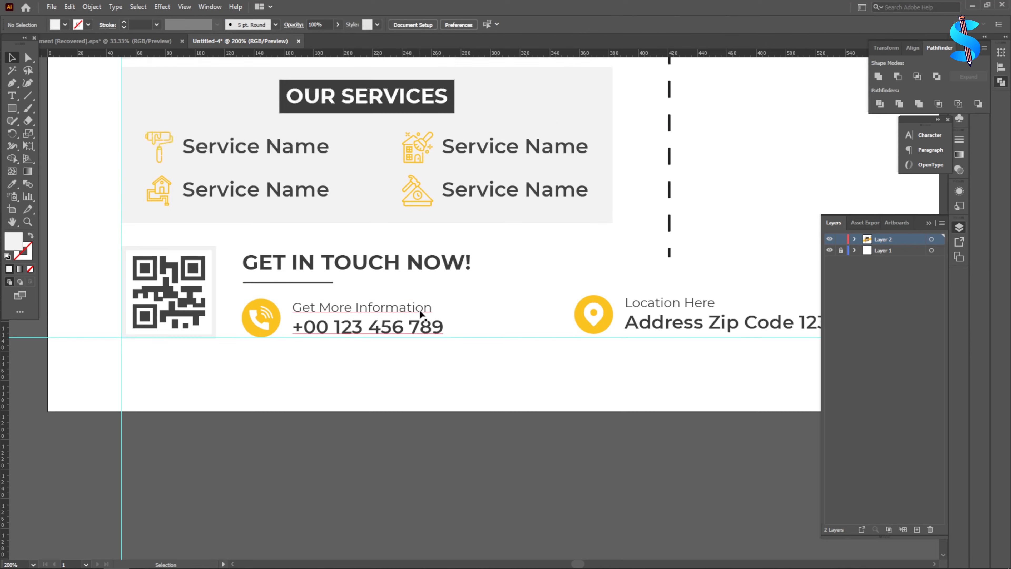
Add the text "WHY CHOOSE US?" in the empty area below the discount badge, beside the dashed divider.
{"action": "left_click_drag", "start_coordinate": [455, 294], "coordinate": [456, 290]}
{"action": "left_click", "coordinate": [450, 533]}
{"action": "scroll", "coordinate": [516, 268], "scroll_direction": "down", "scroll_amount": 3}
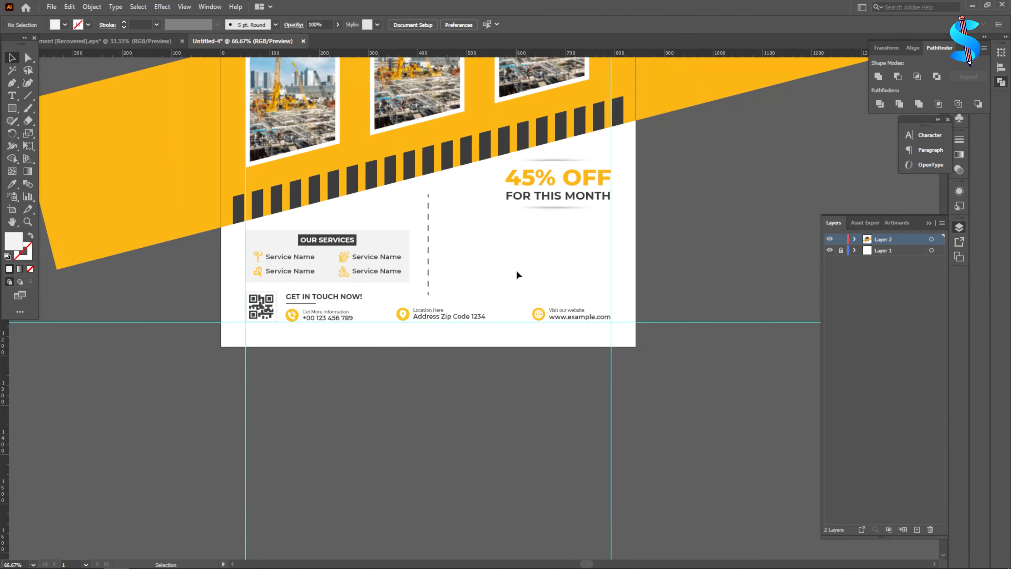
{"action": "left_click", "coordinate": [11, 95]}
{"action": "scroll", "coordinate": [483, 233], "scroll_direction": "up", "scroll_amount": 1}
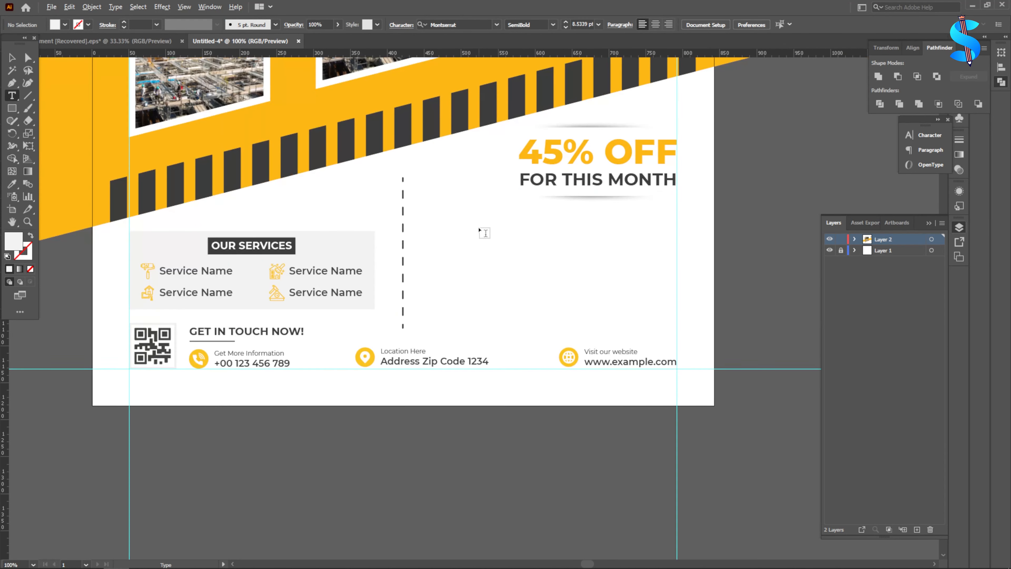
{"action": "left_click", "coordinate": [473, 233]}
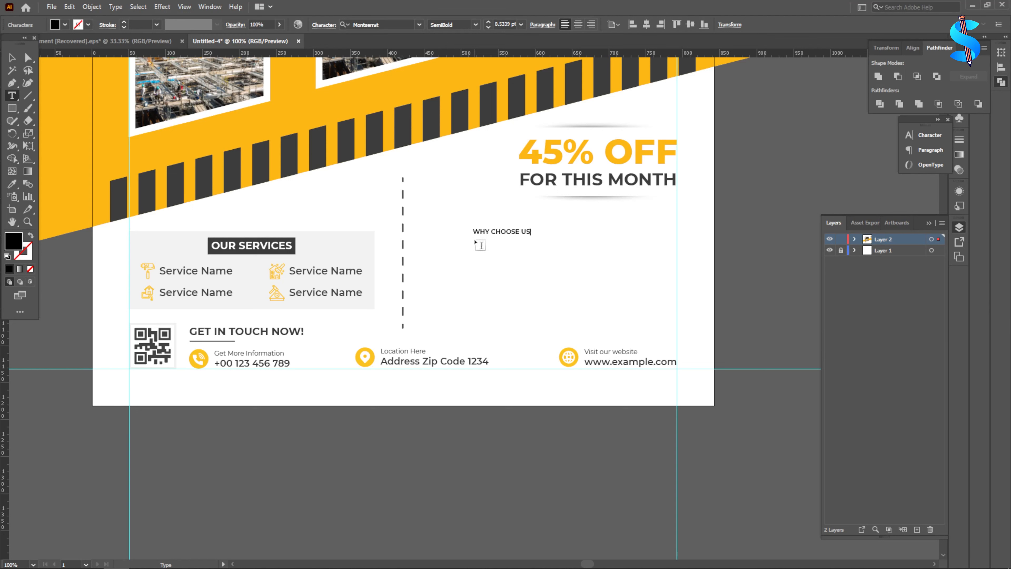
{"action": "left_click", "coordinate": [11, 59]}
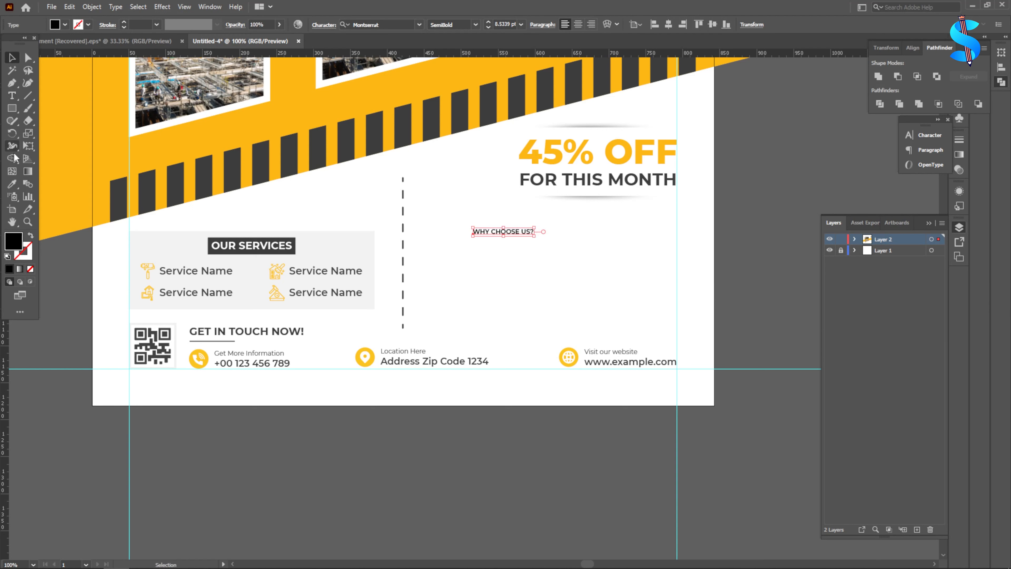
Match "WHY CHOOSE US?" to the "OUR SERVICES" text style, colour it with the band's yellow, and set its size to 19 pt.
{"action": "left_click", "coordinate": [12, 183]}
{"action": "left_click", "coordinate": [284, 246]}
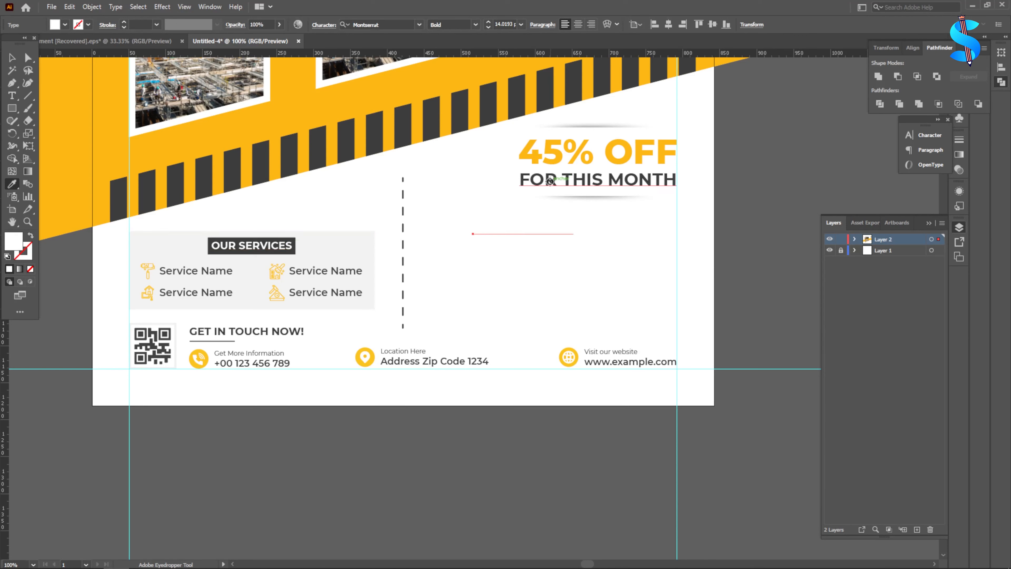
{"action": "left_click", "coordinate": [452, 125]}
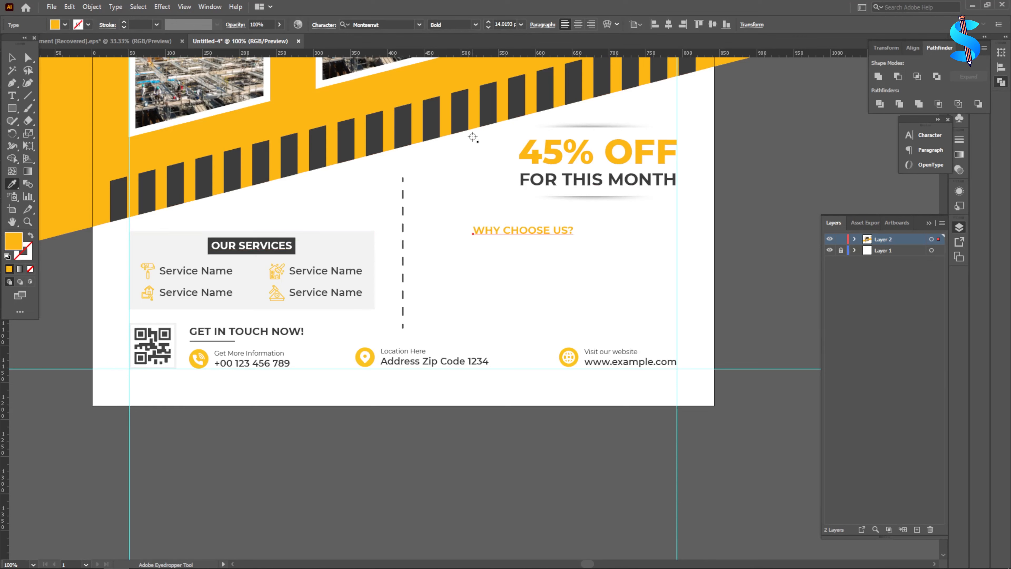
{"action": "left_click", "coordinate": [488, 21]}
{"action": "left_click", "coordinate": [487, 21]}
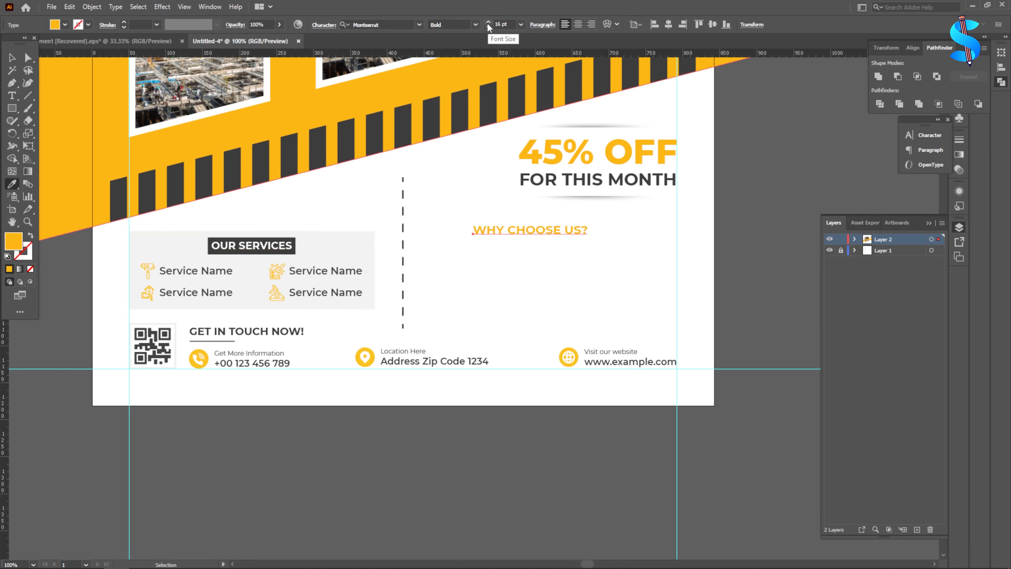
{"action": "left_click", "coordinate": [487, 21]}
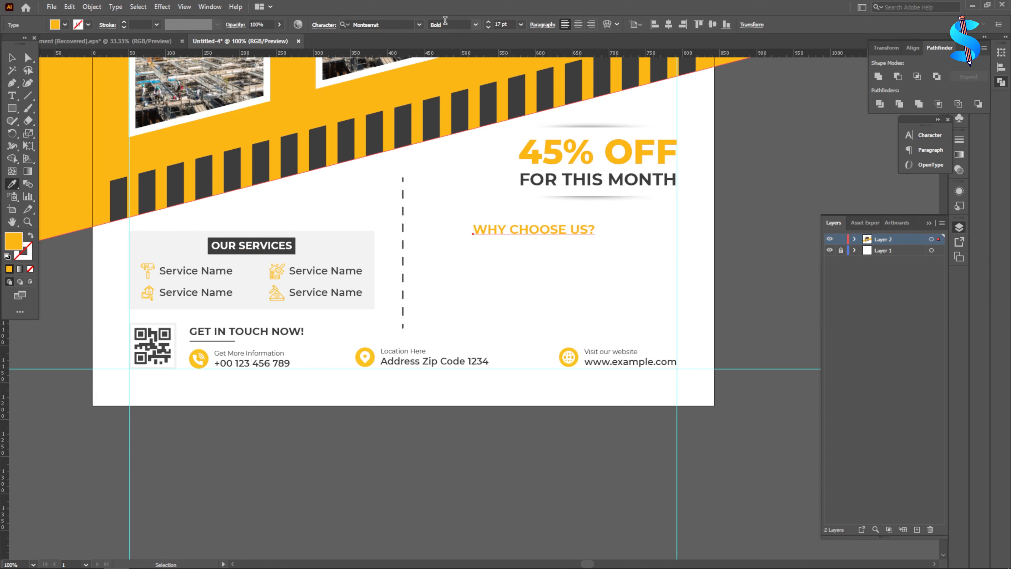
{"action": "left_click", "coordinate": [488, 22]}
{"action": "left_click", "coordinate": [488, 21]}
Move the "WHY CHOOSE US?" heading left and slightly up, closer to the dashed divider.
{"action": "left_click", "coordinate": [12, 58]}
{"action": "left_click", "coordinate": [479, 242]}
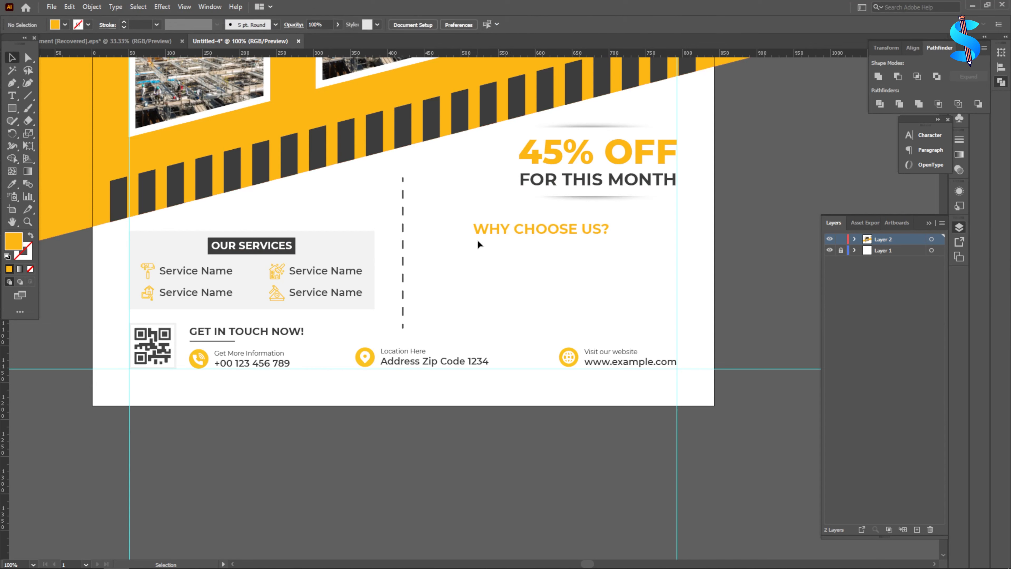
{"action": "left_click_drag", "start_coordinate": [481, 234], "coordinate": [440, 222]}
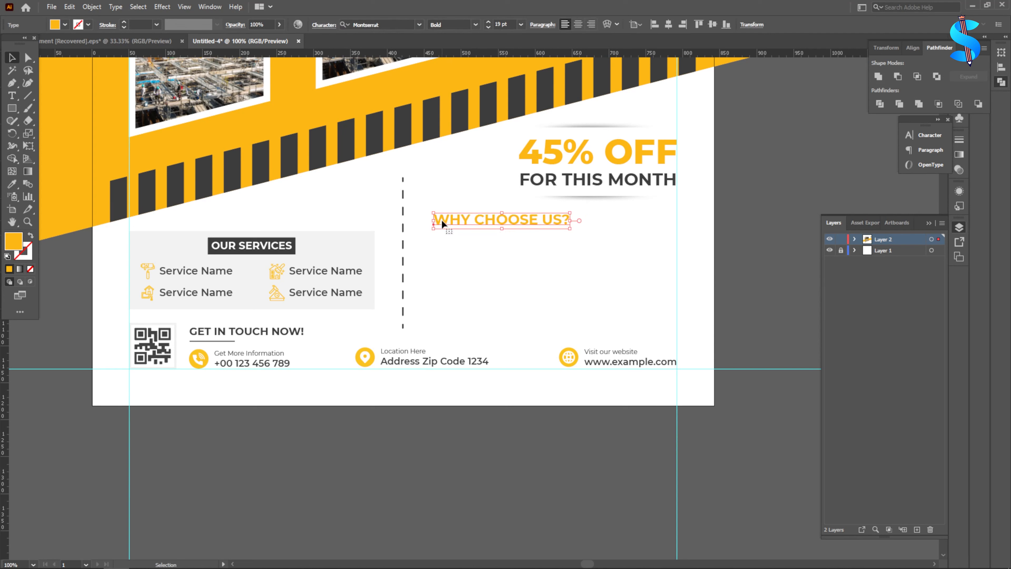
{"action": "left_click", "coordinate": [480, 252]}
Recolour only the word "WHY" in the heading with the dark grey of the band's stripes.
{"action": "left_click", "coordinate": [11, 95]}
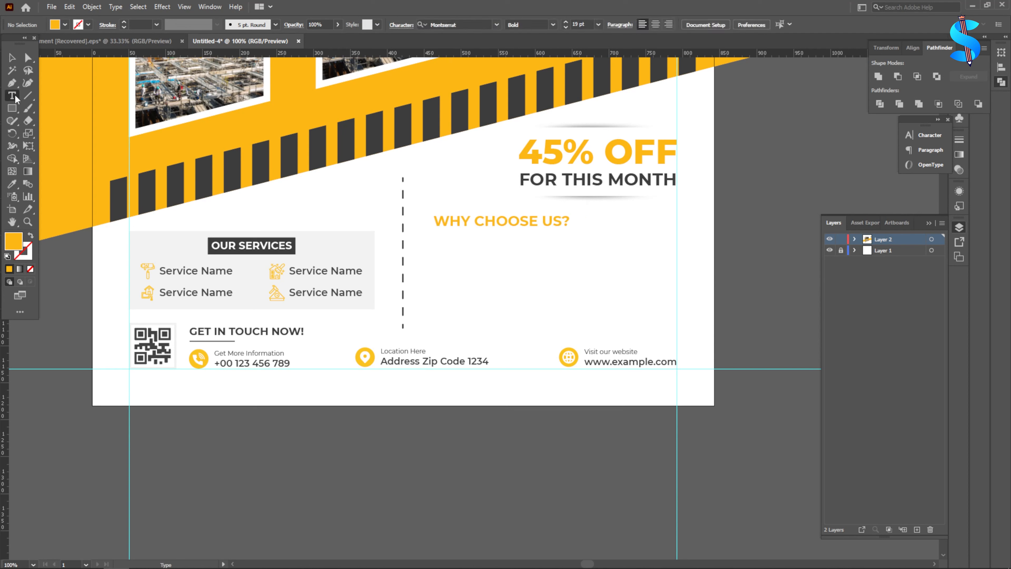
{"action": "scroll", "coordinate": [507, 244], "scroll_direction": "up", "scroll_amount": 2}
{"action": "left_click_drag", "start_coordinate": [438, 201], "coordinate": [2, 172]}
{"action": "left_click", "coordinate": [11, 183]}
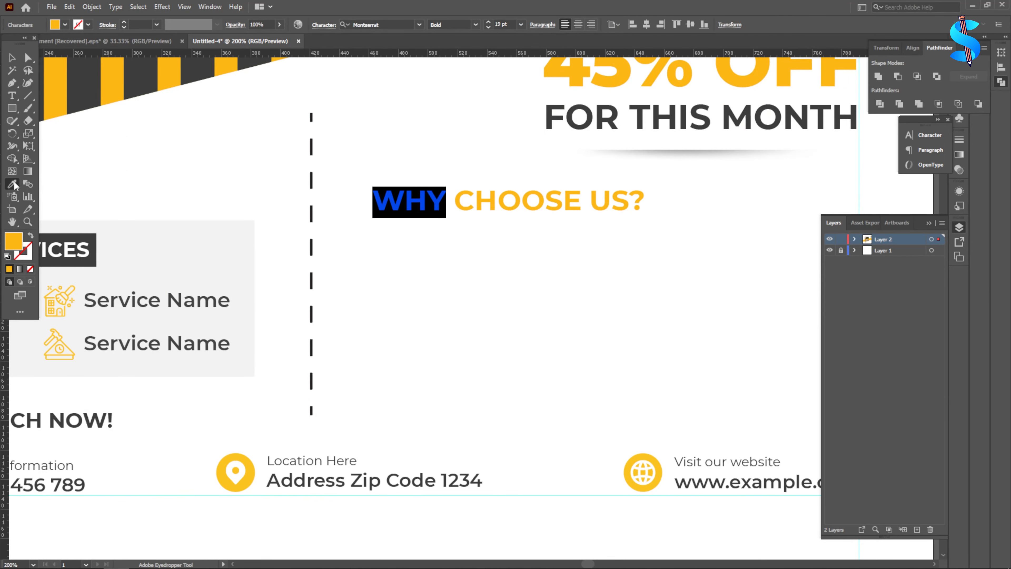
{"action": "left_click", "coordinate": [150, 74]}
{"action": "left_click", "coordinate": [13, 58]}
{"action": "left_click", "coordinate": [456, 277]}
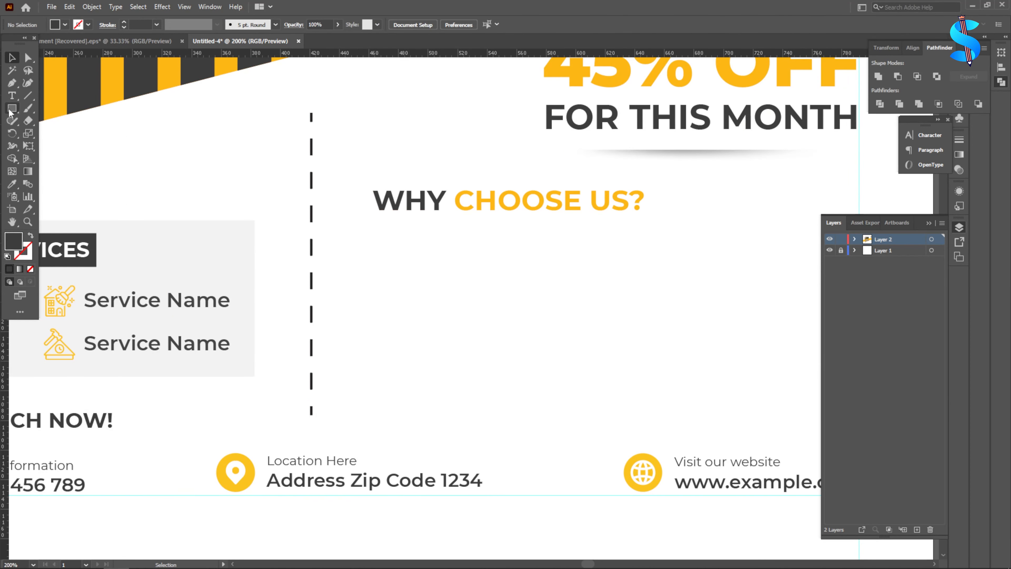
Draw a hexagon about 48.5 px wide and 42 px high below the word "WHY" with the Polygon tool.
{"action": "left_click", "coordinate": [12, 108]}
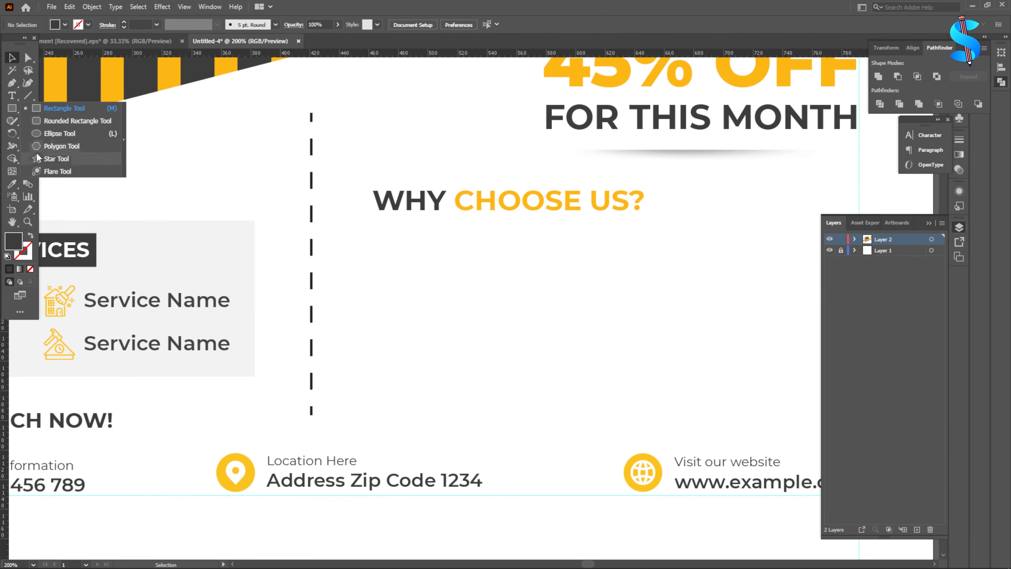
{"action": "left_click", "coordinate": [48, 146]}
{"action": "left_click_drag", "start_coordinate": [406, 271], "coordinate": [443, 272]}
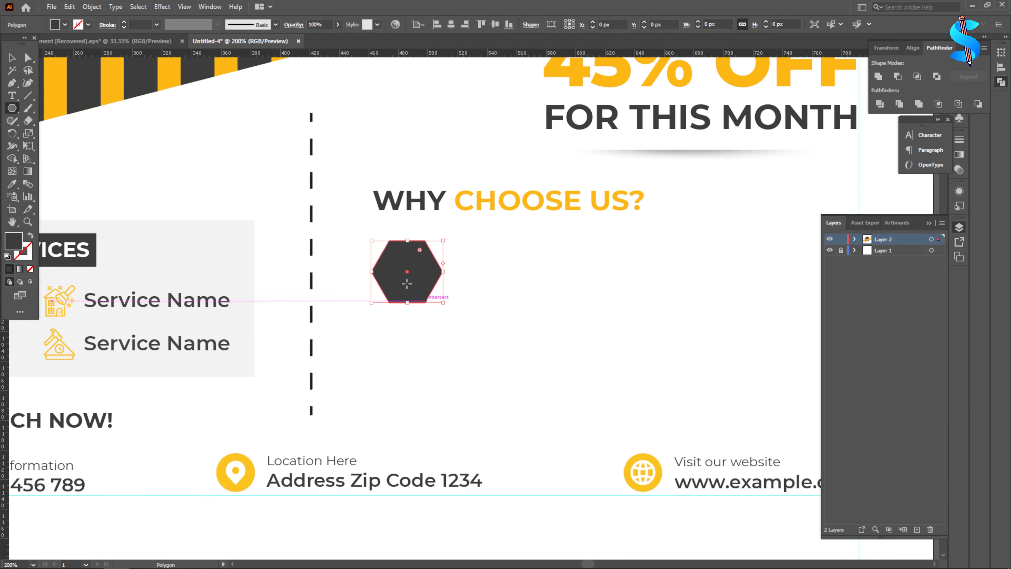
{"action": "left_click", "coordinate": [11, 60]}
{"action": "left_click_drag", "start_coordinate": [447, 235], "coordinate": [462, 325]}
{"action": "left_click_drag", "start_coordinate": [425, 286], "coordinate": [424, 281]}
{"action": "key", "text": "ctrl+z"}
{"action": "key", "text": "ctrl+z"}
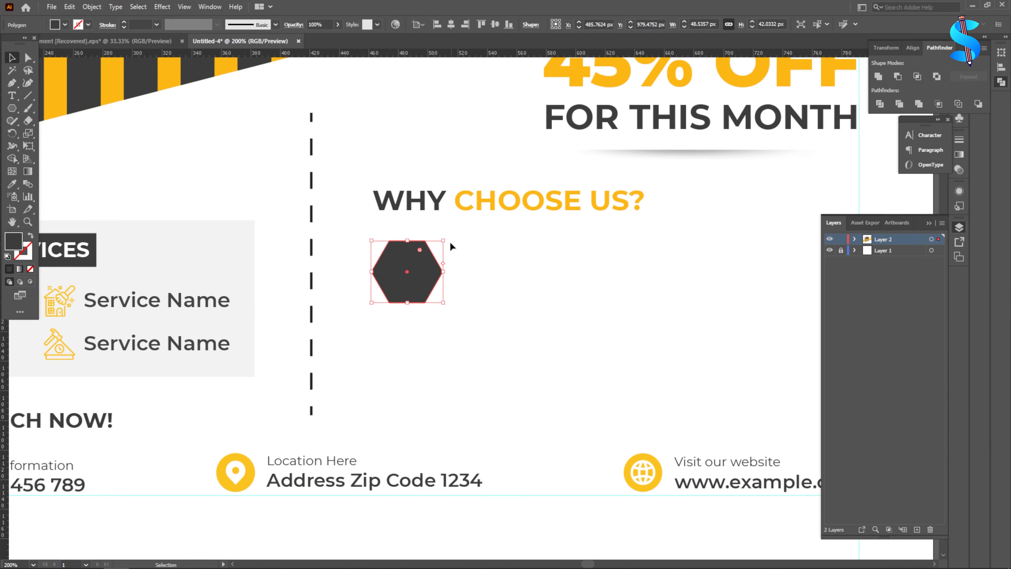
Rotate the hexagon a quarter turn so it stands on a point, and restyle it as an unfilled yellow 2 pt outline.
{"action": "left_click_drag", "start_coordinate": [449, 242], "coordinate": [461, 323]}
{"action": "left_click_drag", "start_coordinate": [408, 275], "coordinate": [403, 277]}
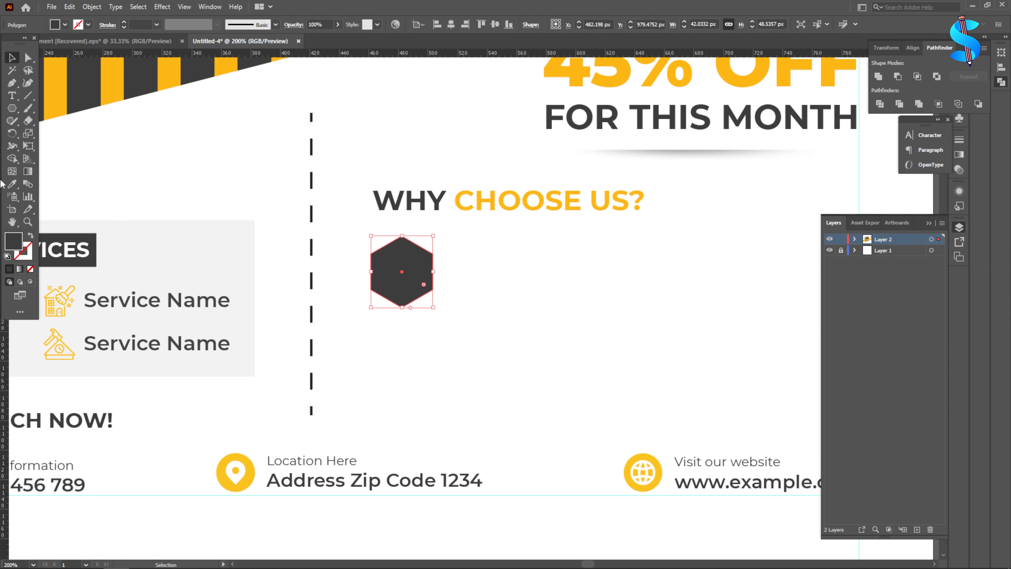
{"action": "left_click", "coordinate": [12, 184]}
{"action": "left_click", "coordinate": [481, 201]}
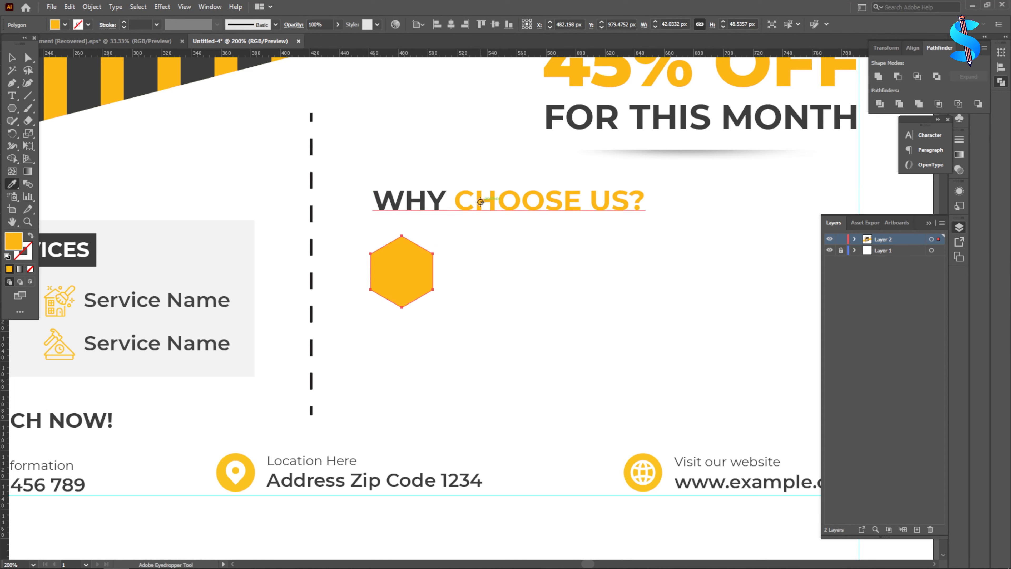
{"action": "left_click", "coordinate": [30, 235]}
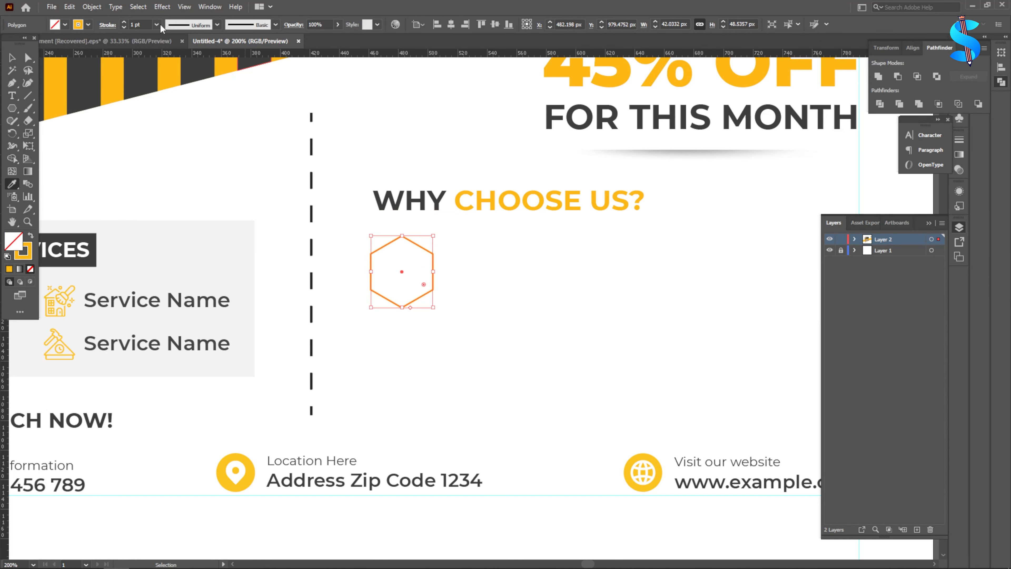
{"action": "left_click", "coordinate": [124, 23]}
{"action": "left_click", "coordinate": [12, 57]}
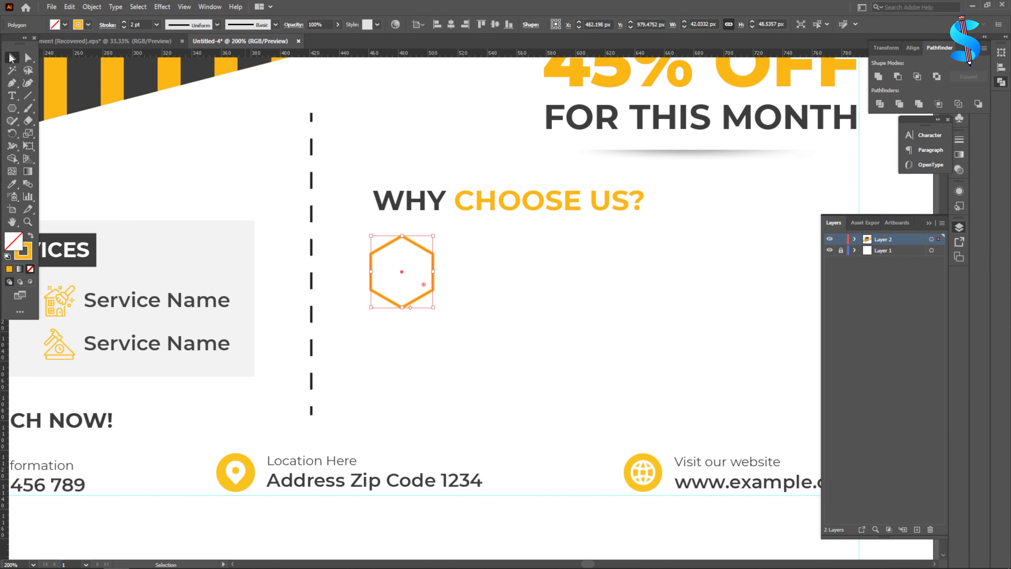
{"action": "left_click", "coordinate": [446, 317]}
{"action": "left_click_drag", "start_coordinate": [462, 327], "coordinate": [391, 261]}
{"action": "left_click", "coordinate": [486, 309]}
Draw a thin yellow-filled rectangle about 77 px wide below the hexagon, and thicken it to about 4.3 px.
{"action": "scroll", "coordinate": [571, 286], "scroll_direction": "down", "scroll_amount": 3}
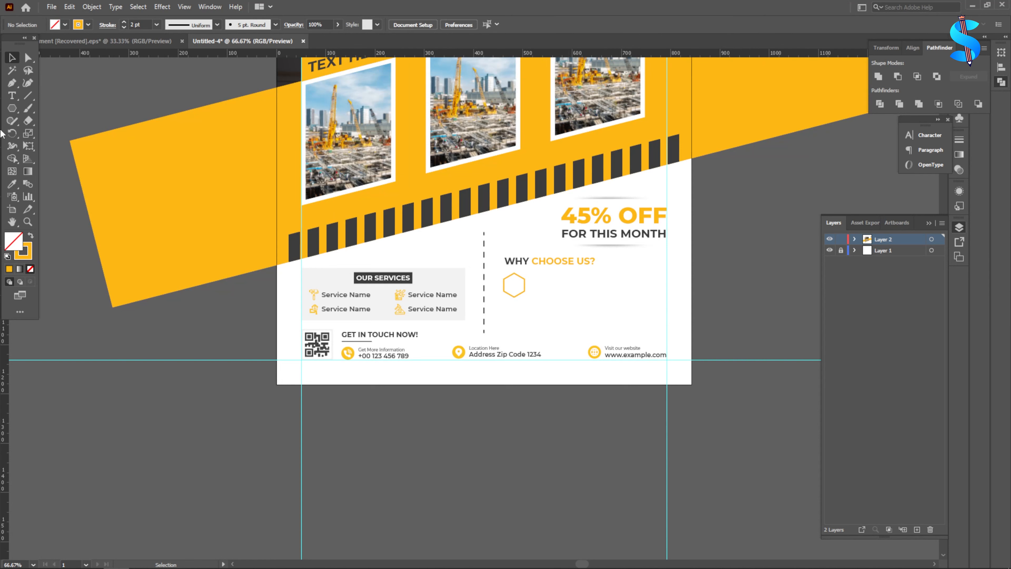
{"action": "right_click", "coordinate": [15, 109]}
{"action": "left_click", "coordinate": [48, 108]}
{"action": "scroll", "coordinate": [539, 320], "scroll_direction": "up", "scroll_amount": 3}
{"action": "left_click_drag", "start_coordinate": [479, 280], "coordinate": [593, 284]}
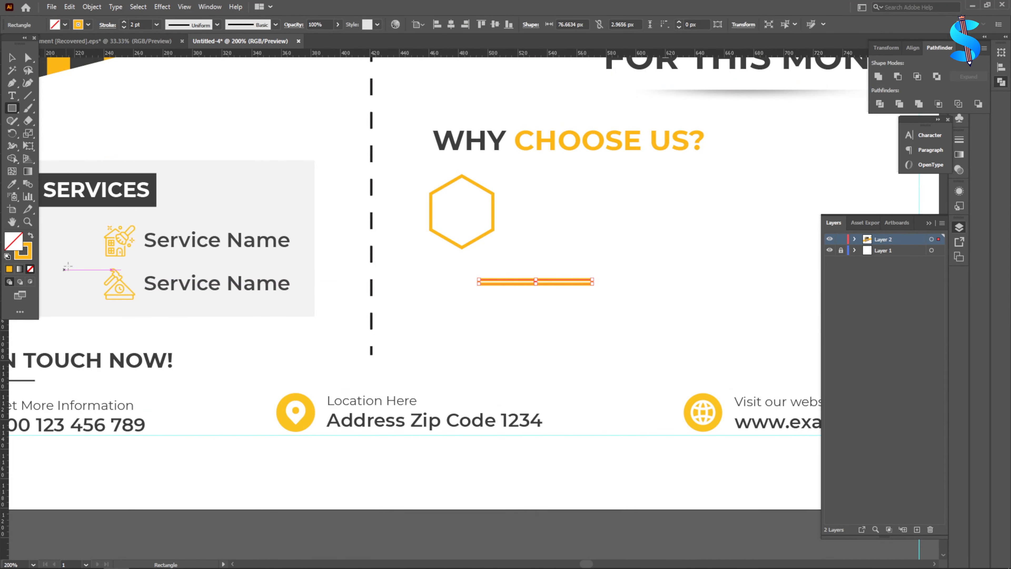
{"action": "left_click", "coordinate": [30, 238]}
{"action": "key", "text": "v"}
{"action": "scroll", "coordinate": [537, 281], "scroll_direction": "up", "scroll_amount": 3}
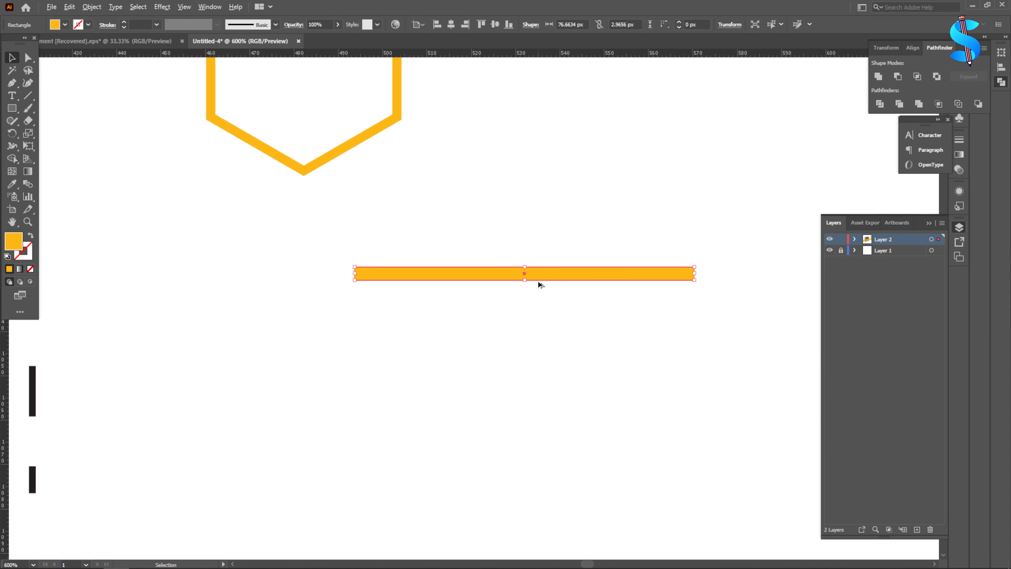
{"action": "left_click_drag", "start_coordinate": [527, 282], "coordinate": [526, 285]}
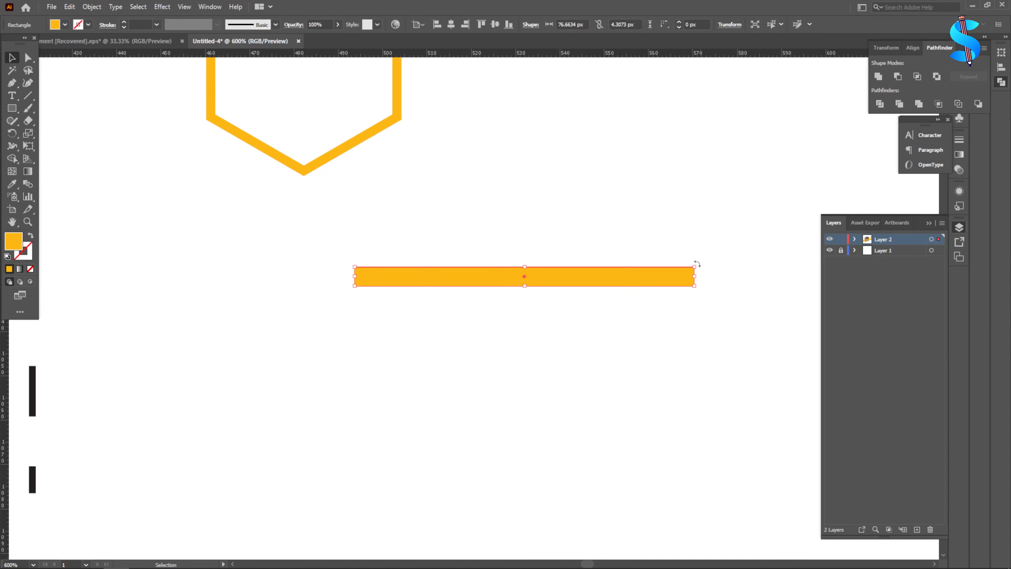
Tilt the yellow bar upward to the right, and cross its lower end at roughly a right angle with a rotated copy.
{"action": "left_click_drag", "start_coordinate": [696, 263], "coordinate": [656, 205]}
{"action": "left_click_drag", "start_coordinate": [613, 238], "coordinate": [449, 281], "text": "alt"}
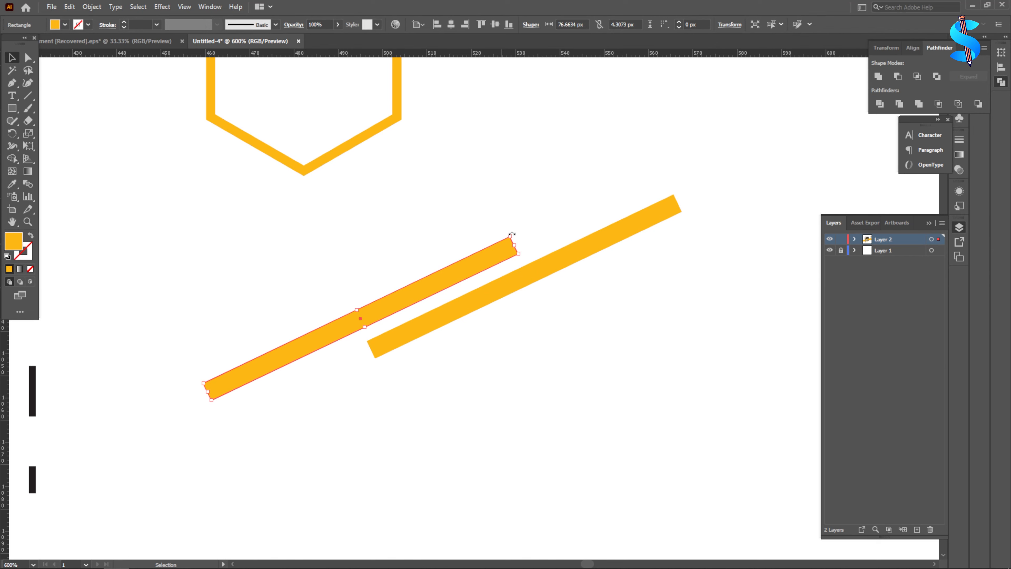
{"action": "left_click_drag", "start_coordinate": [513, 234], "coordinate": [309, 252]}
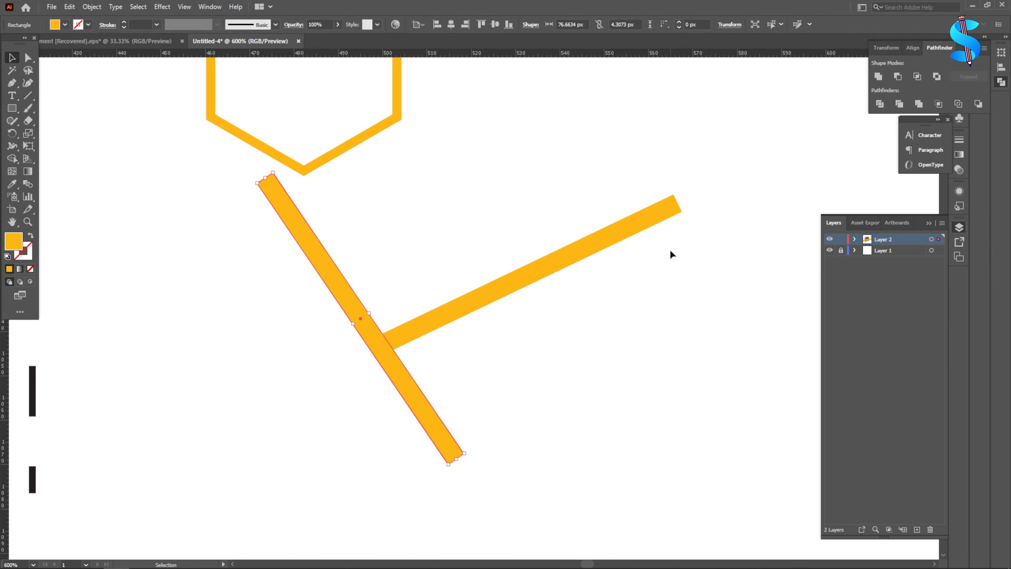
{"action": "left_click", "coordinate": [649, 217]}
{"action": "left_click_drag", "start_coordinate": [679, 193], "coordinate": [664, 180]}
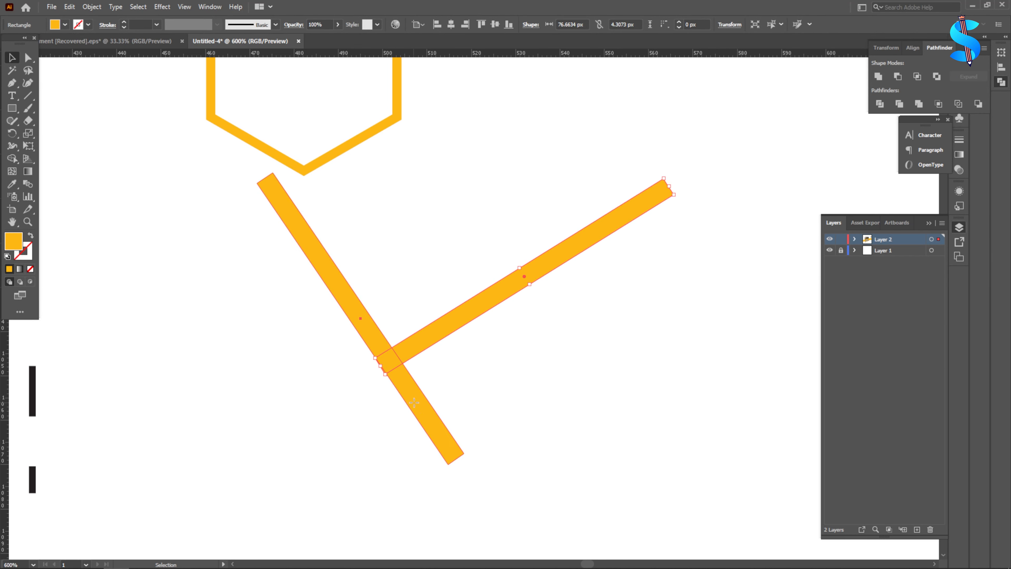
{"action": "left_click_drag", "start_coordinate": [414, 402], "coordinate": [426, 413]}
Remove the bar ends that overhang the crossing with the Shape Builder, leaving a clean V-shaped corner.
{"action": "left_click_drag", "start_coordinate": [517, 394], "coordinate": [341, 340]}
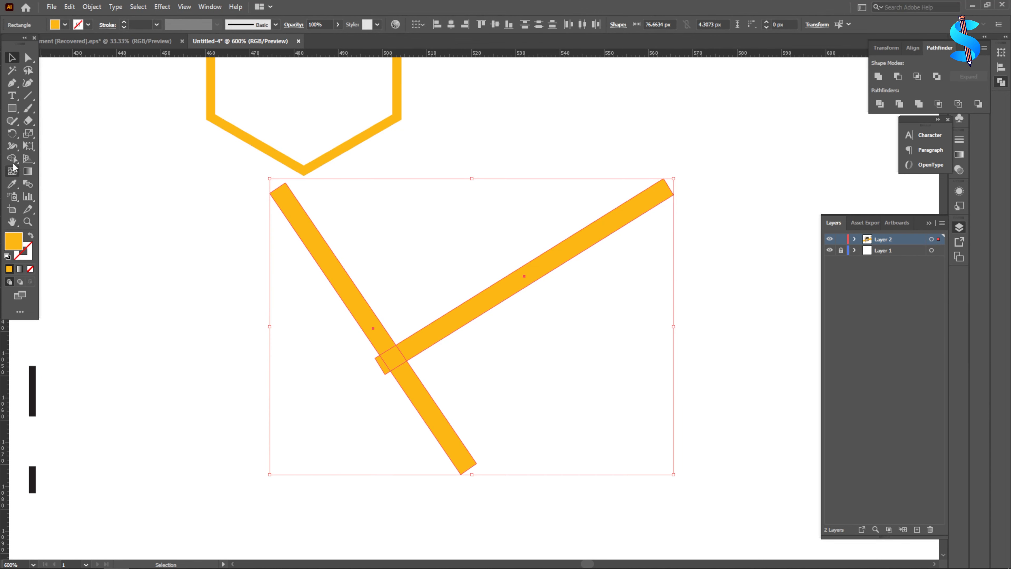
{"action": "left_click", "coordinate": [12, 159]}
{"action": "left_click", "coordinate": [415, 385], "text": "alt"}
{"action": "scroll", "coordinate": [394, 375], "scroll_direction": "up", "scroll_amount": 4}
{"action": "left_click", "coordinate": [360, 355], "text": "alt"}
{"action": "scroll", "coordinate": [358, 392], "scroll_direction": "down", "scroll_amount": 3}
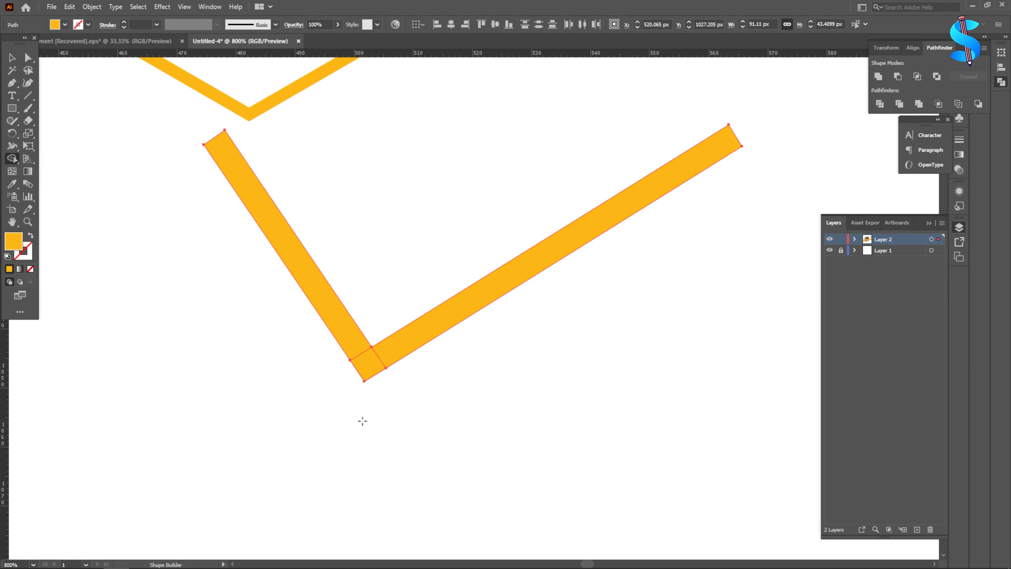
Draw one straight cutting line across each arm of the V, perpendicular to the arm and about halfway along it.
{"action": "left_click", "coordinate": [28, 96]}
{"action": "mouse_move", "coordinate": [236, 284]}
{"action": "left_mouse_down"}
{"action": "mouse_move", "coordinate": [369, 284]}
{"action": "mouse_move", "coordinate": [258, 317]}
{"action": "left_mouse_up"}
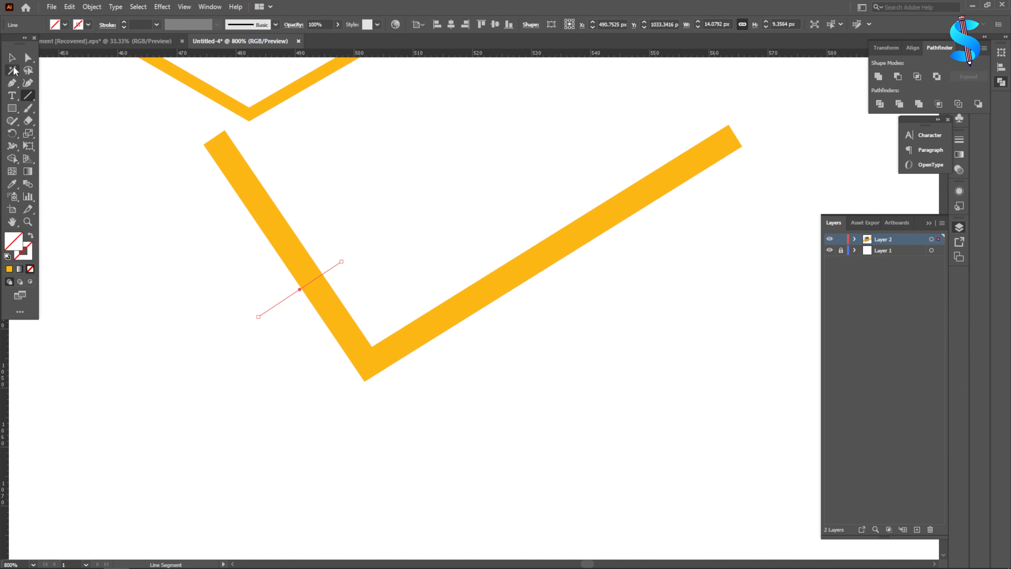
{"action": "left_click", "coordinate": [12, 57]}
{"action": "left_click", "coordinate": [27, 96]}
{"action": "left_click_drag", "start_coordinate": [545, 207], "coordinate": [585, 298]}
{"action": "left_click", "coordinate": [11, 59]}
Cut off both arms beyond the cutting lines with the Shape Builder, and delete the leftover lines.
{"action": "left_click_drag", "start_coordinate": [663, 392], "coordinate": [229, 295]}
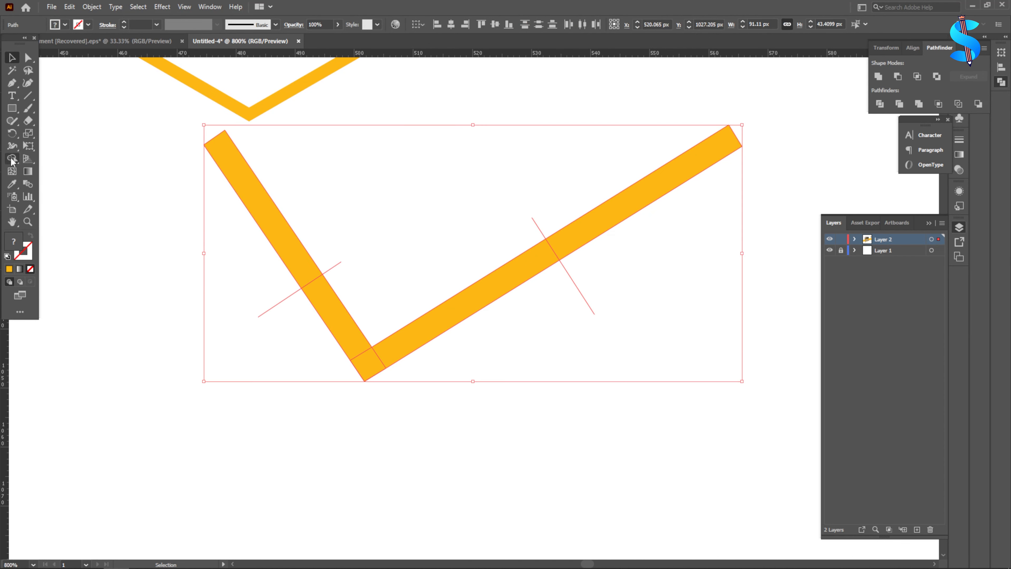
{"action": "left_click", "coordinate": [12, 159]}
{"action": "left_click", "coordinate": [278, 185], "text": "alt"}
{"action": "left_click", "coordinate": [645, 183], "text": "alt"}
{"action": "left_click", "coordinate": [13, 58]}
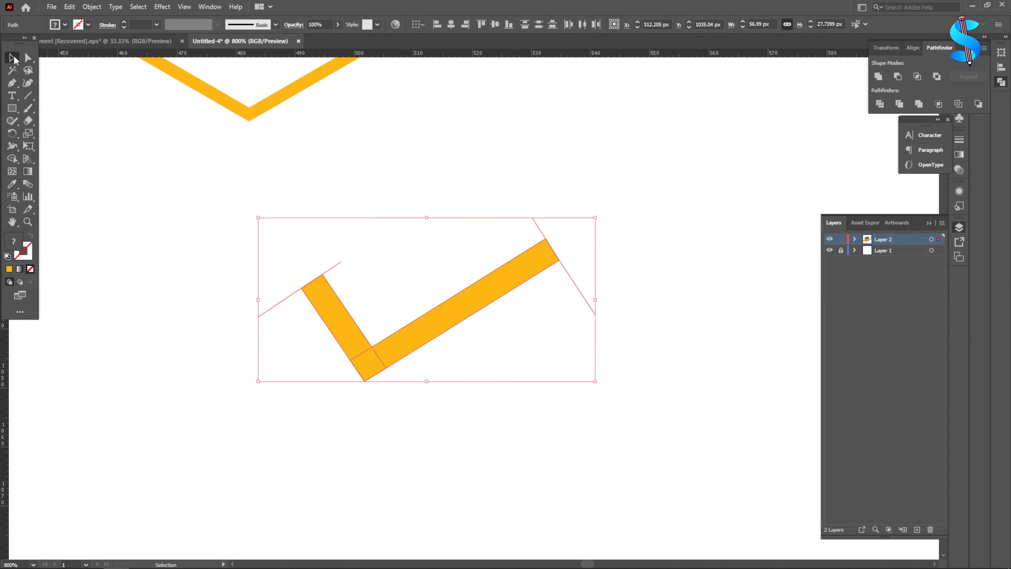
{"action": "left_click", "coordinate": [661, 368]}
{"action": "left_click", "coordinate": [570, 300]}
{"action": "left_click", "coordinate": [223, 272]}
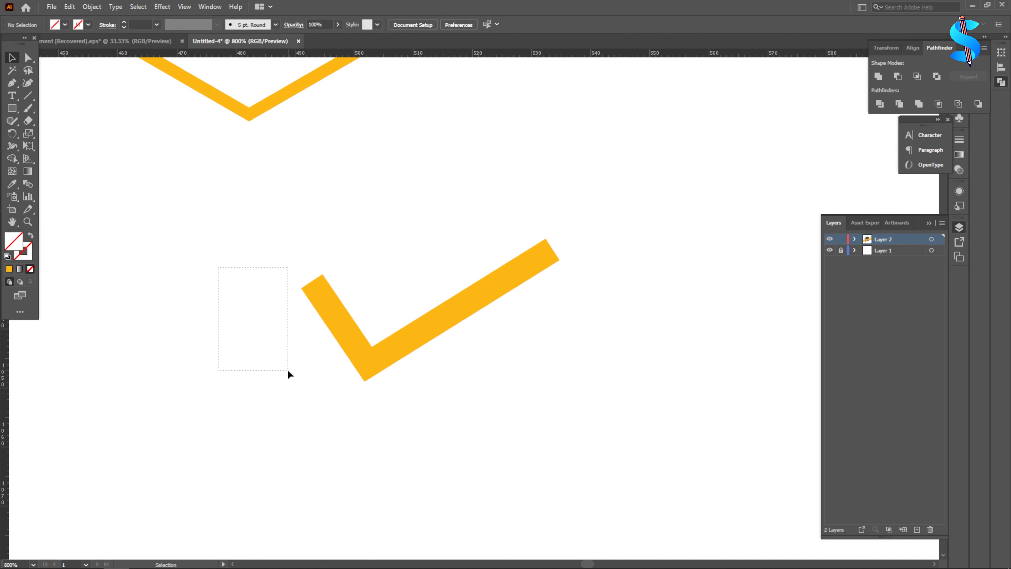
Select all pieces of the yellow check mark and group them.
{"action": "left_click_drag", "start_coordinate": [288, 370], "coordinate": [473, 390]}
{"action": "key", "text": "ctrl+g"}
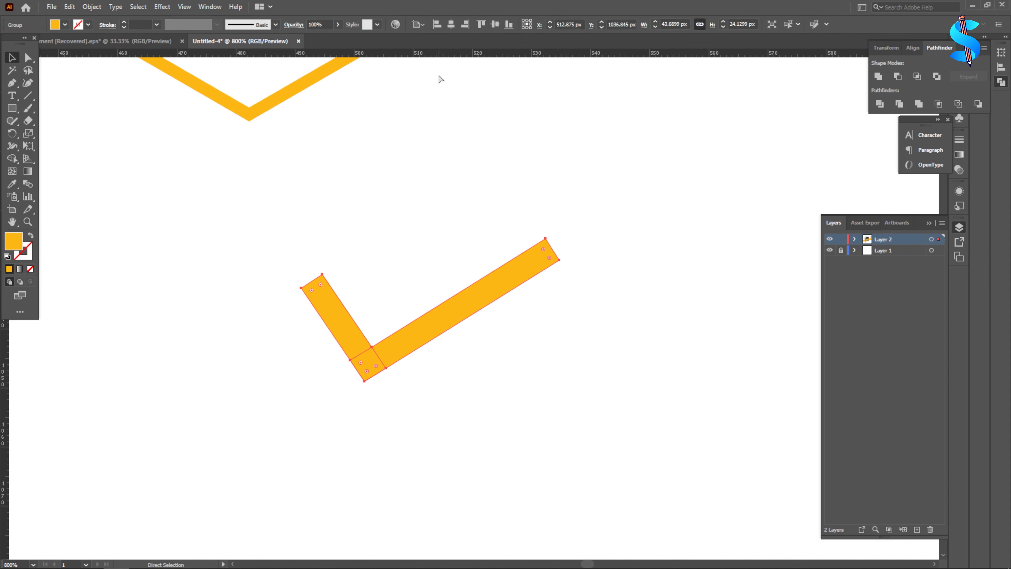
{"action": "key", "text": "ctrl+minus"}
{"action": "scroll", "coordinate": [490, 339], "scroll_direction": "up", "scroll_amount": 2}
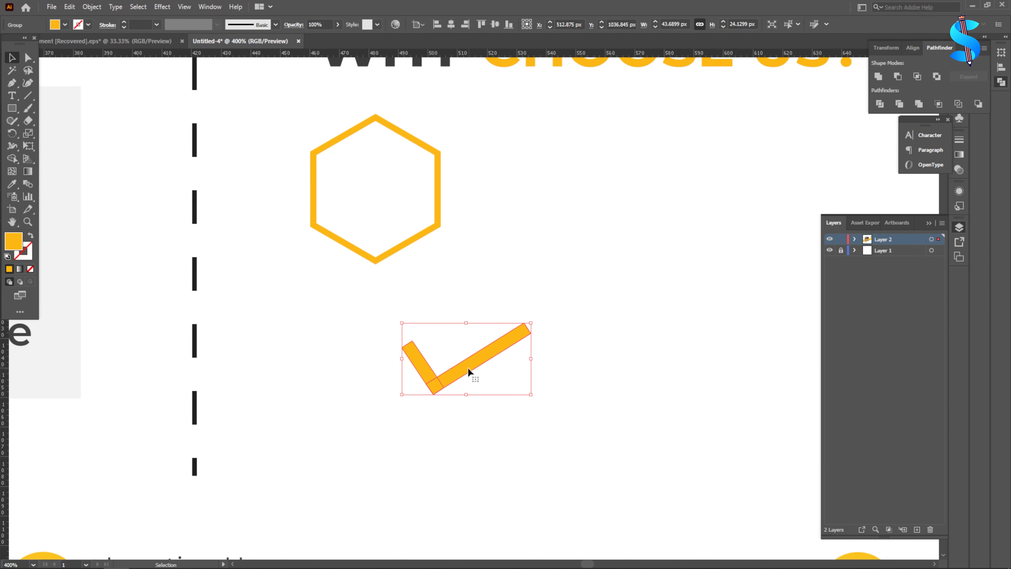
Move the yellow check mark into the hexagon outline and scale it down to fit inside with margins.
{"action": "left_click_drag", "start_coordinate": [469, 371], "coordinate": [381, 198]}
{"action": "left_click_drag", "start_coordinate": [443, 148], "coordinate": [427, 169]}
{"action": "left_click_drag", "start_coordinate": [416, 211], "coordinate": [422, 216]}
{"action": "left_click", "coordinate": [513, 248]}
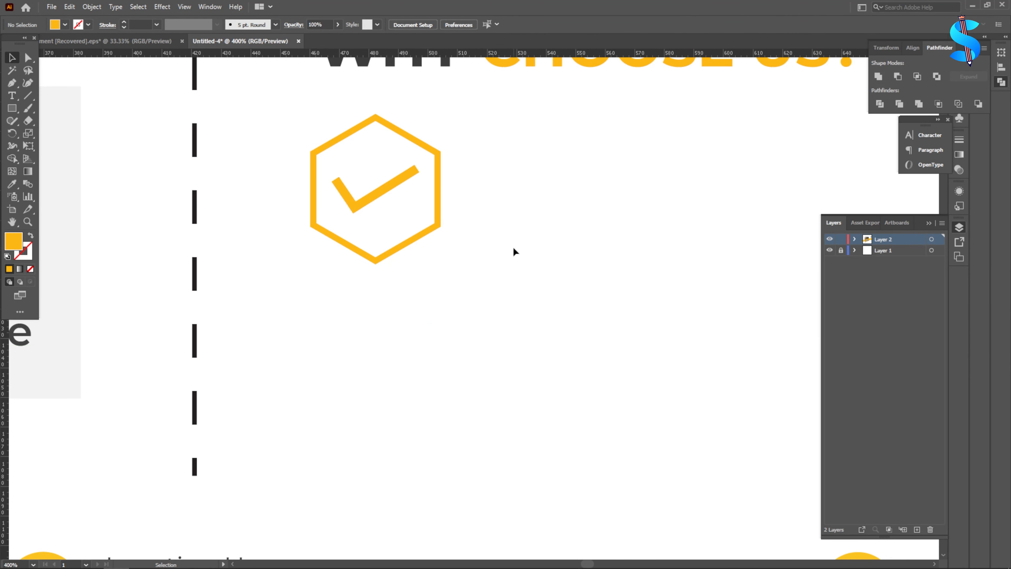
Align the check mark and the hexagon by their vertical centres and group them as one icon.
{"action": "scroll", "coordinate": [529, 298], "scroll_direction": "down", "scroll_amount": 5}
{"action": "scroll", "coordinate": [496, 297], "scroll_direction": "up", "scroll_amount": 3}
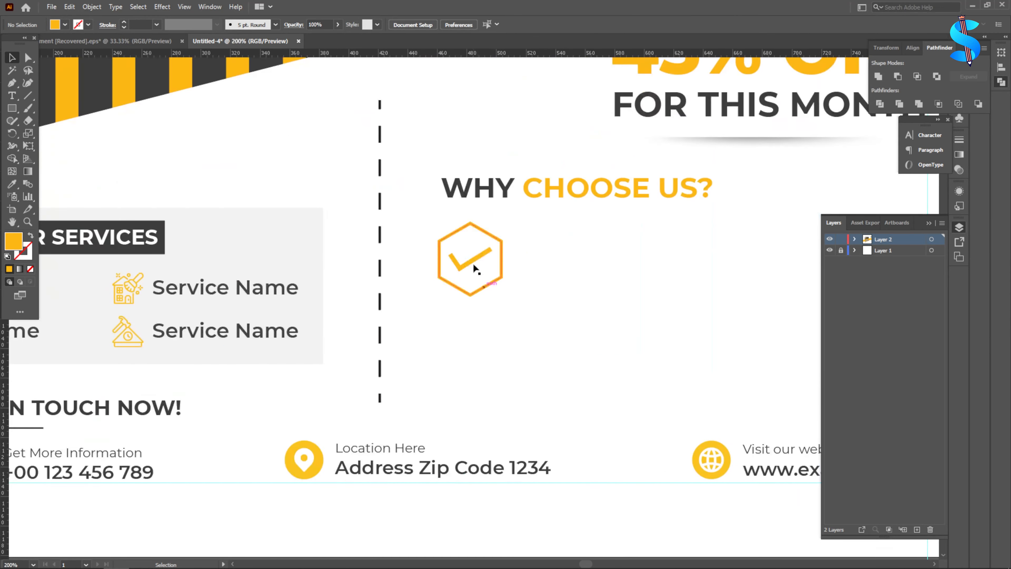
{"action": "left_click", "coordinate": [473, 263]}
{"action": "left_click", "coordinate": [484, 286], "text": "shift"}
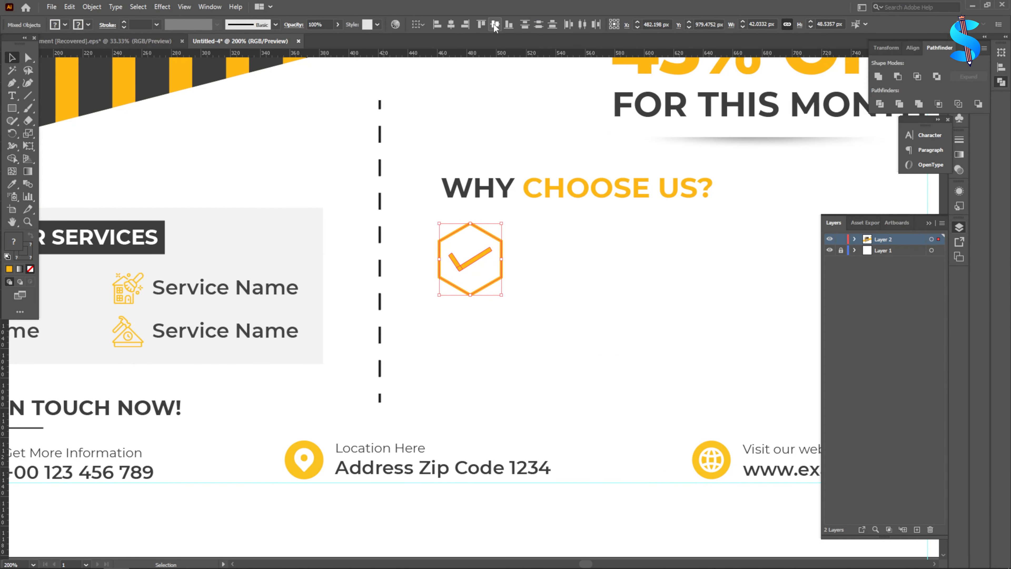
{"action": "left_click", "coordinate": [544, 288]}
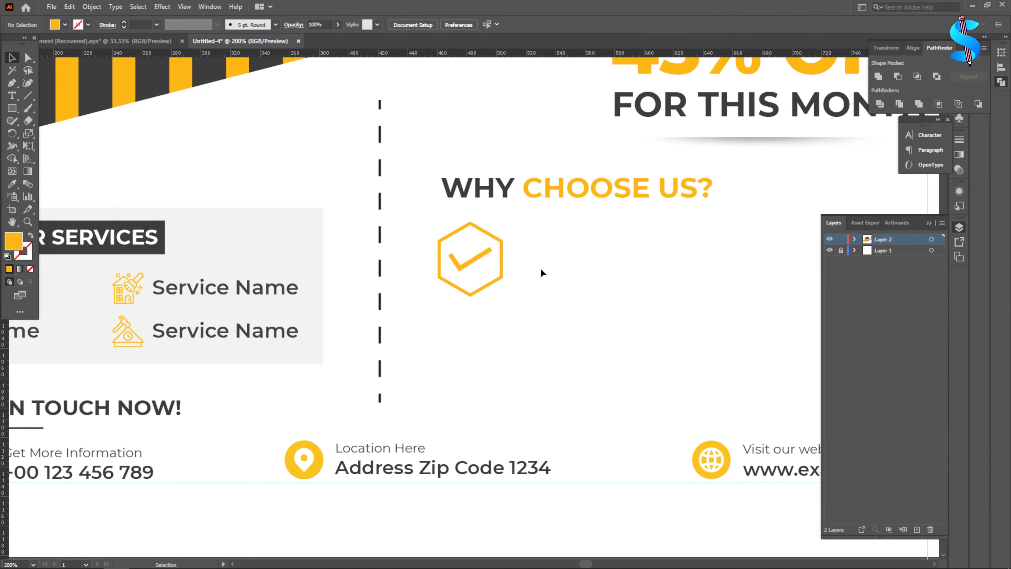
Shift the hexagon check mark icon slightly down to leave more space below the "WHY CHOOSE US?" heading.
{"action": "scroll", "coordinate": [418, 224], "scroll_direction": "down", "scroll_amount": 2}
{"action": "scroll", "coordinate": [488, 254], "scroll_direction": "up", "scroll_amount": 2}
{"action": "left_click_drag", "start_coordinate": [419, 241], "coordinate": [420, 248]}
{"action": "left_click", "coordinate": [519, 246]}
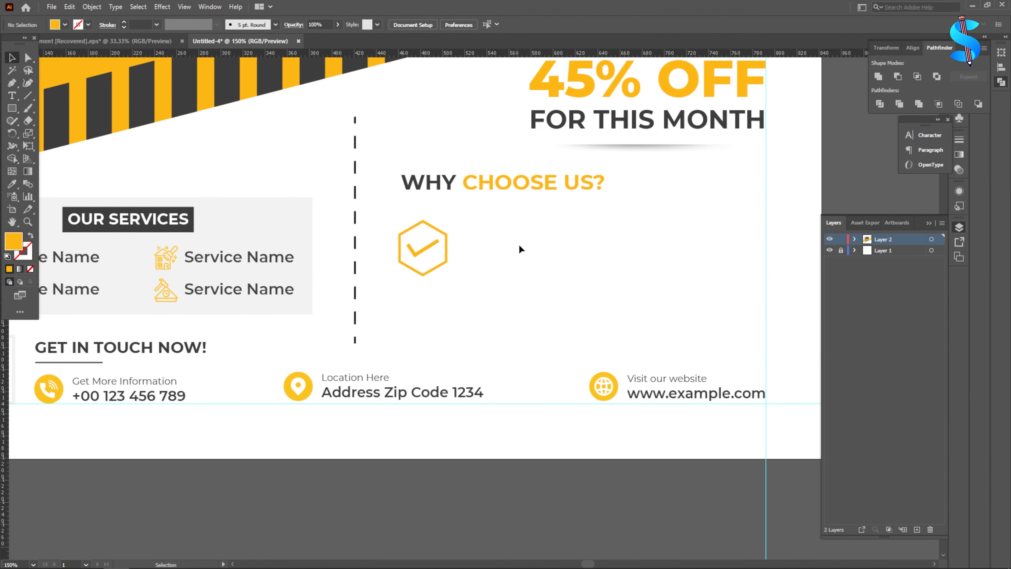
Draw a thin yellow underline about 80 px long below the left part of the "WHY CHOOSE US?" heading.
{"action": "scroll", "coordinate": [447, 221], "scroll_direction": "up", "scroll_amount": 2}
{"action": "left_click_drag", "start_coordinate": [355, 186], "coordinate": [536, 189]}
{"action": "left_click", "coordinate": [10, 59]}
{"action": "left_click", "coordinate": [602, 295]}
{"action": "scroll", "coordinate": [432, 238], "scroll_direction": "down", "scroll_amount": 2}
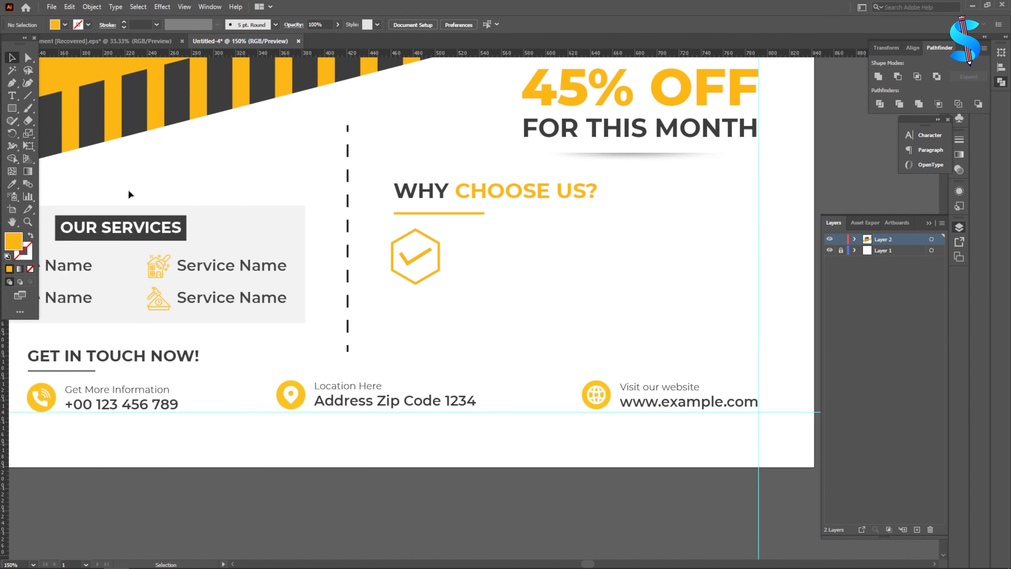
Add a Montserrat Regular placeholder text frame beside the hexagon icon, reaching across to the right margin guide.
{"action": "left_click", "coordinate": [9, 96]}
{"action": "left_click", "coordinate": [553, 25]}
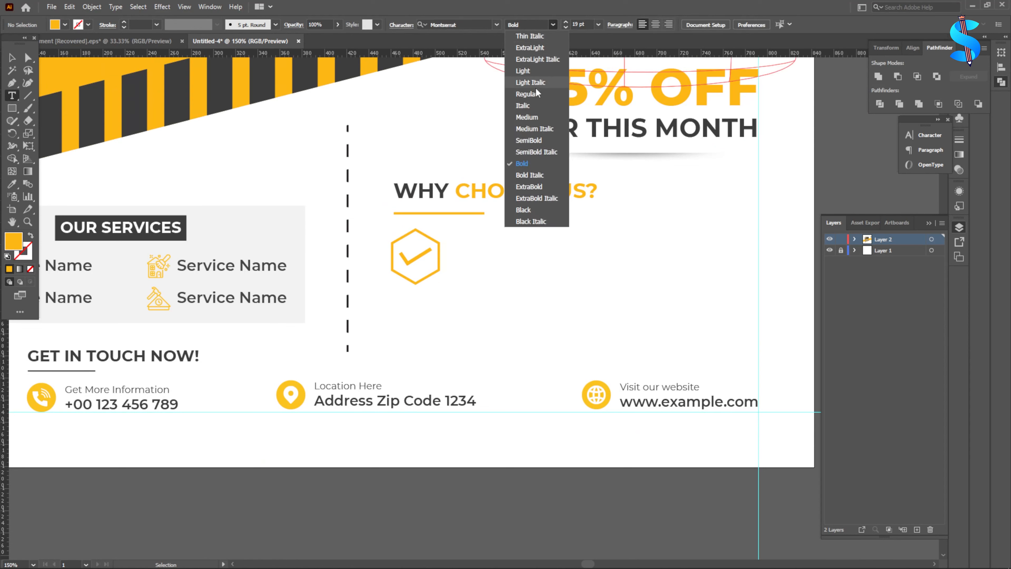
{"action": "left_click", "coordinate": [525, 94]}
{"action": "left_click_drag", "start_coordinate": [458, 228], "coordinate": [757, 288]}
{"action": "key", "text": "Escape"}
Set the placeholder text beside the hexagon icon to 14 pt.
{"action": "left_click", "coordinate": [487, 26]}
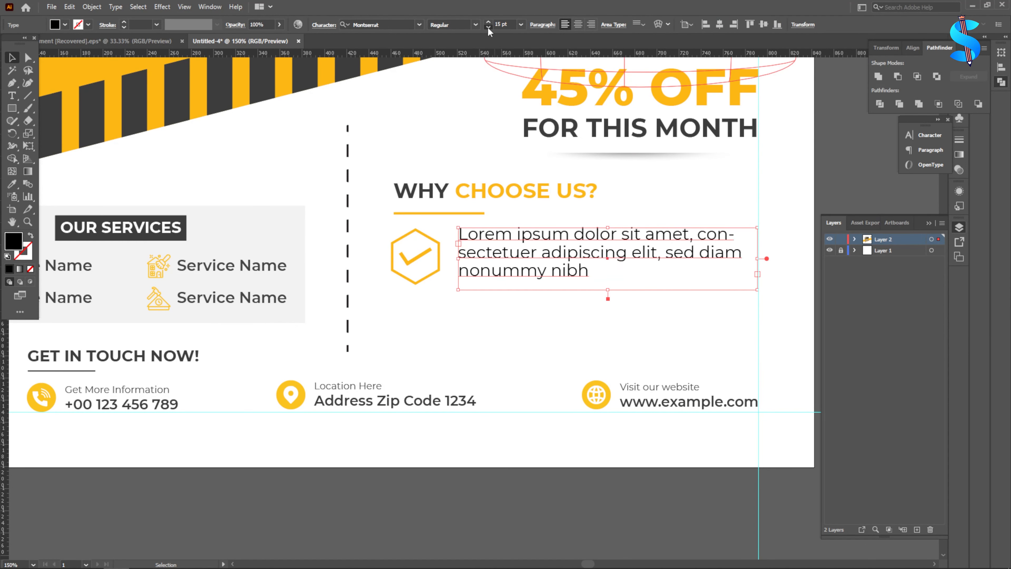
{"action": "left_click", "coordinate": [488, 27]}
{"action": "left_click", "coordinate": [488, 27]}
{"action": "left_click", "coordinate": [487, 27]}
{"action": "left_click", "coordinate": [488, 23]}
{"action": "left_click", "coordinate": [488, 22]}
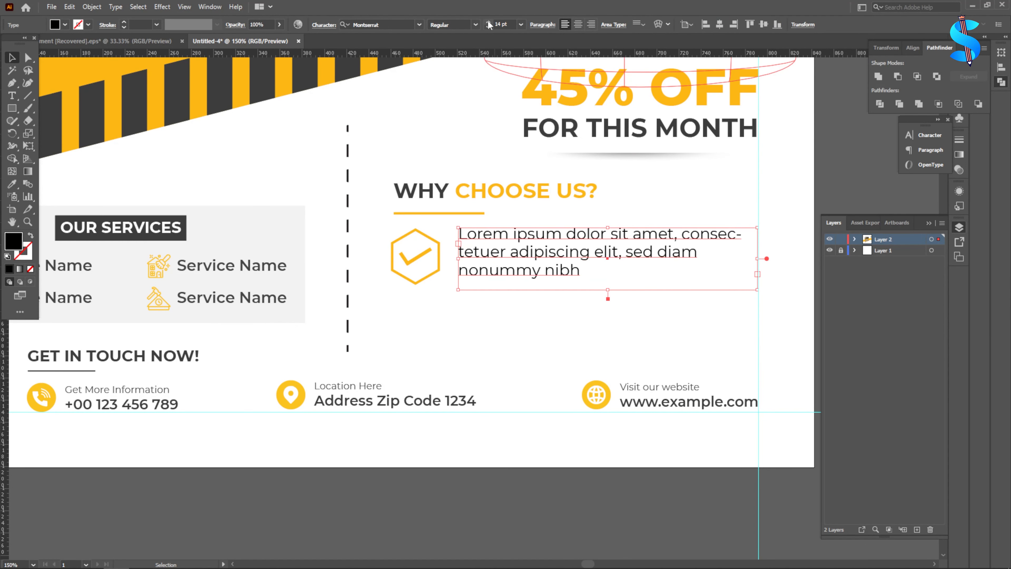
Delete the words "diam nonummy nibh" from the end of the placeholder text.
{"action": "left_click", "coordinate": [16, 97]}
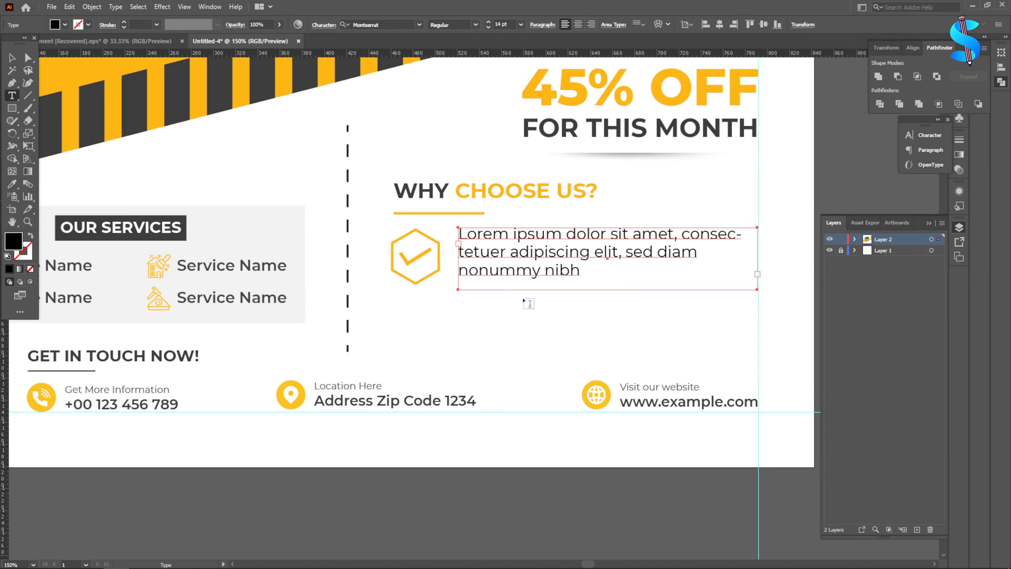
{"action": "left_click_drag", "start_coordinate": [658, 253], "coordinate": [581, 272]}
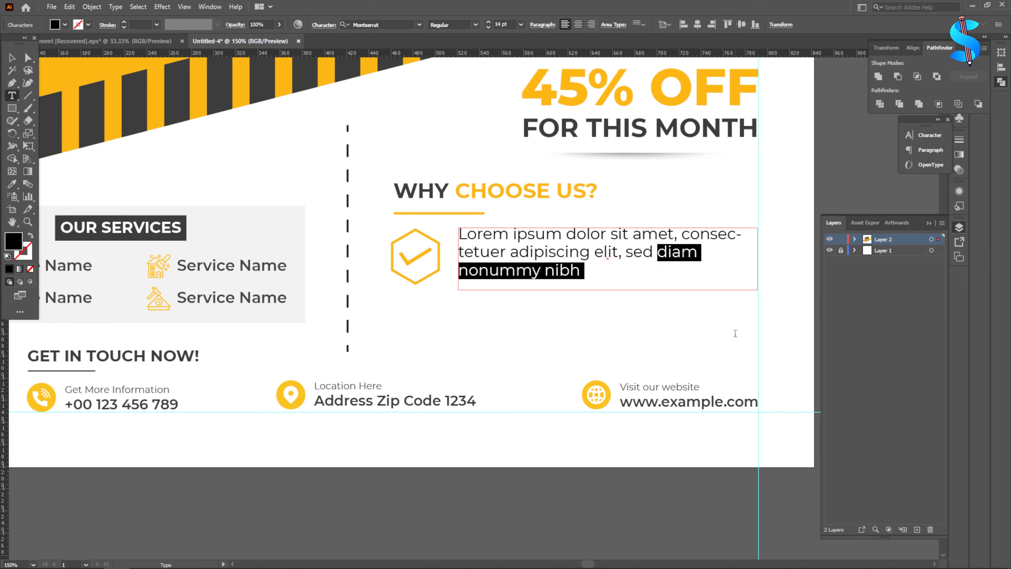
{"action": "key", "text": "BackSpace"}
{"action": "key", "text": "Escape"}
Set the leading of the placeholder text beside the icon to 24 pt.
{"action": "left_click", "coordinate": [325, 25]}
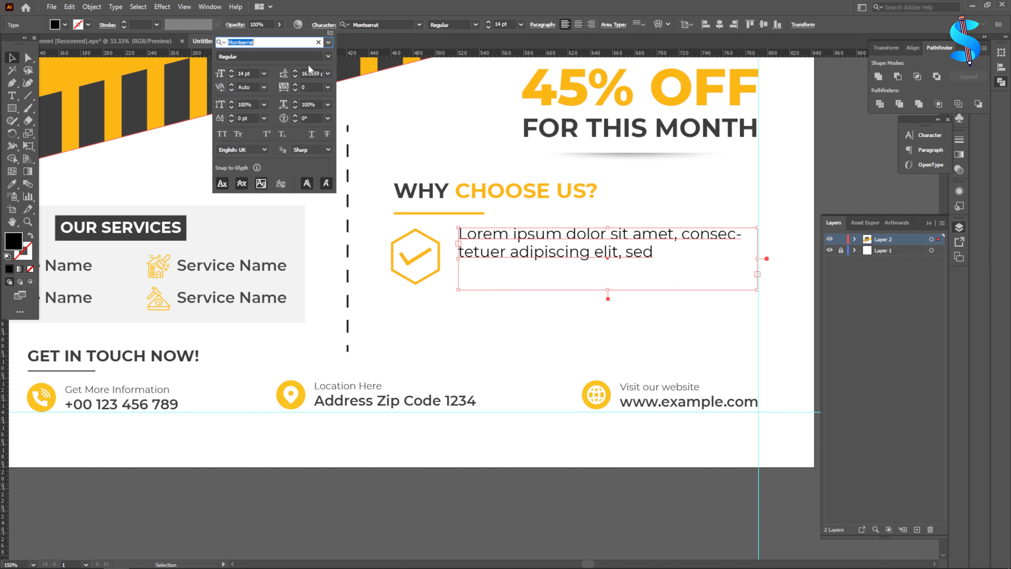
{"action": "left_click", "coordinate": [295, 73]}
{"action": "left_click", "coordinate": [295, 72]}
{"action": "left_click", "coordinate": [295, 71]}
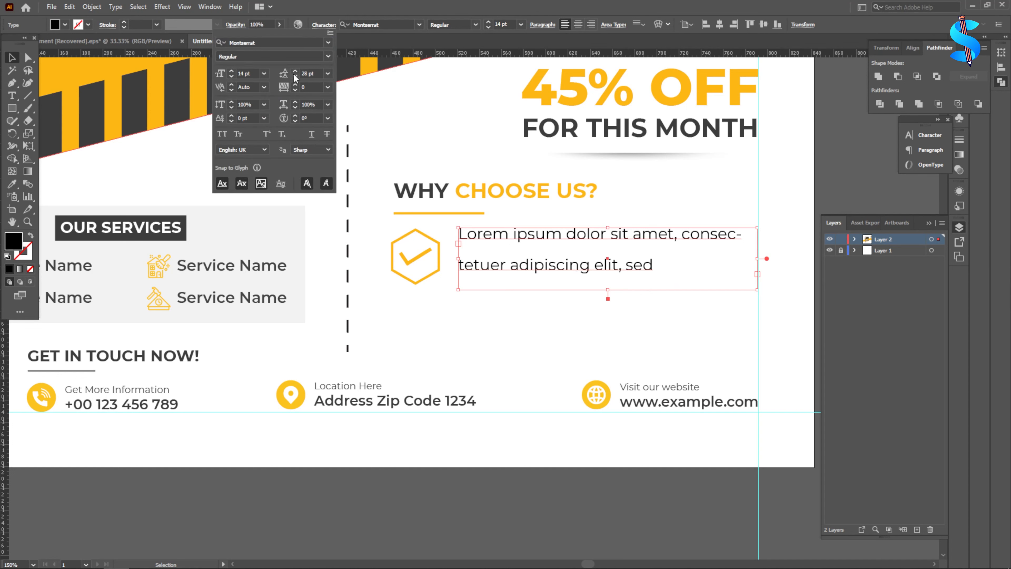
{"action": "left_click", "coordinate": [295, 77]}
{"action": "left_click", "coordinate": [296, 77]}
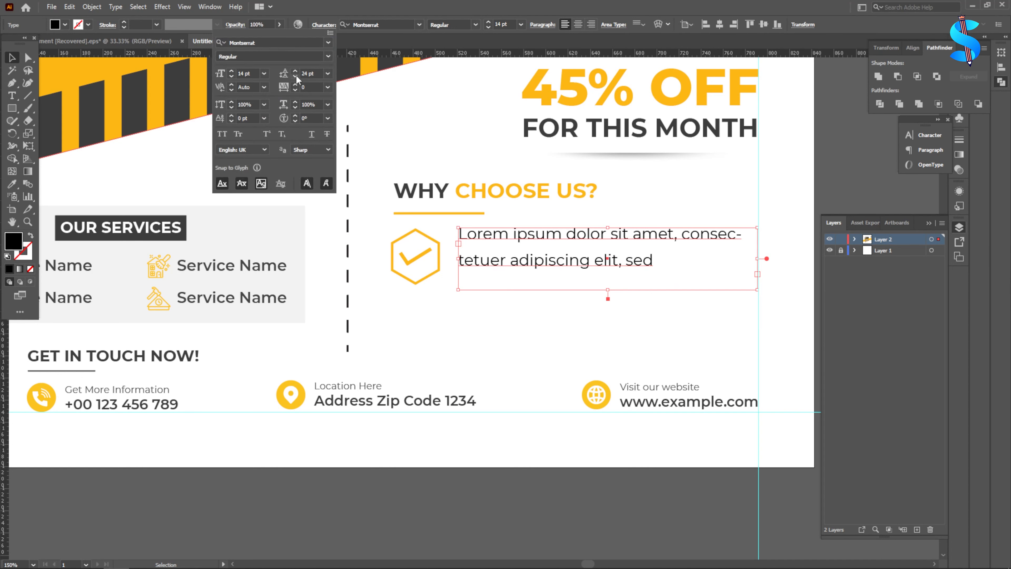
Recolour the placeholder text with the dark grey sampled from the diagonal stripes and shorten its frame to fit the two lines.
{"action": "left_click", "coordinate": [139, 126]}
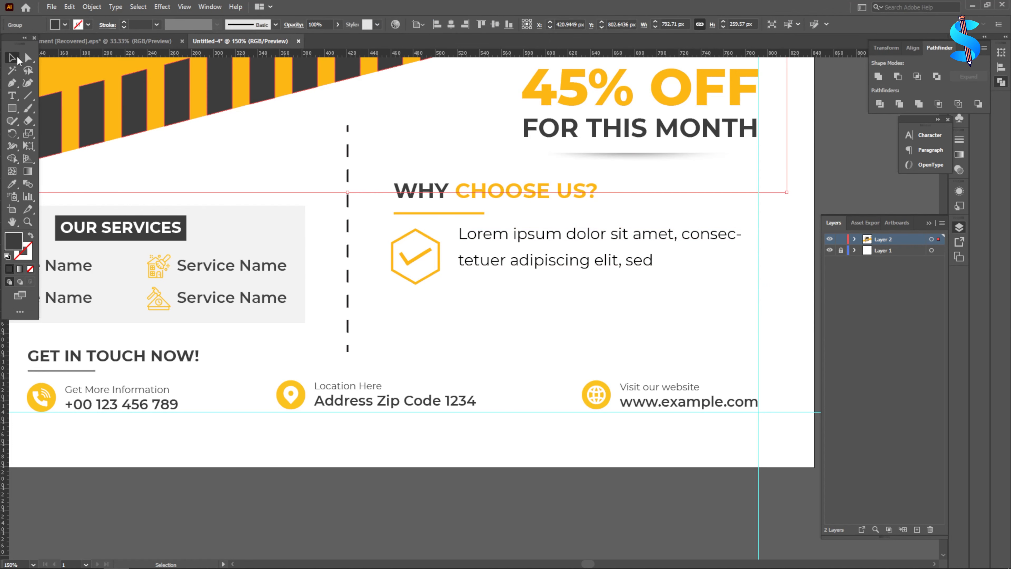
{"action": "left_click", "coordinate": [541, 262]}
{"action": "left_click", "coordinate": [11, 183]}
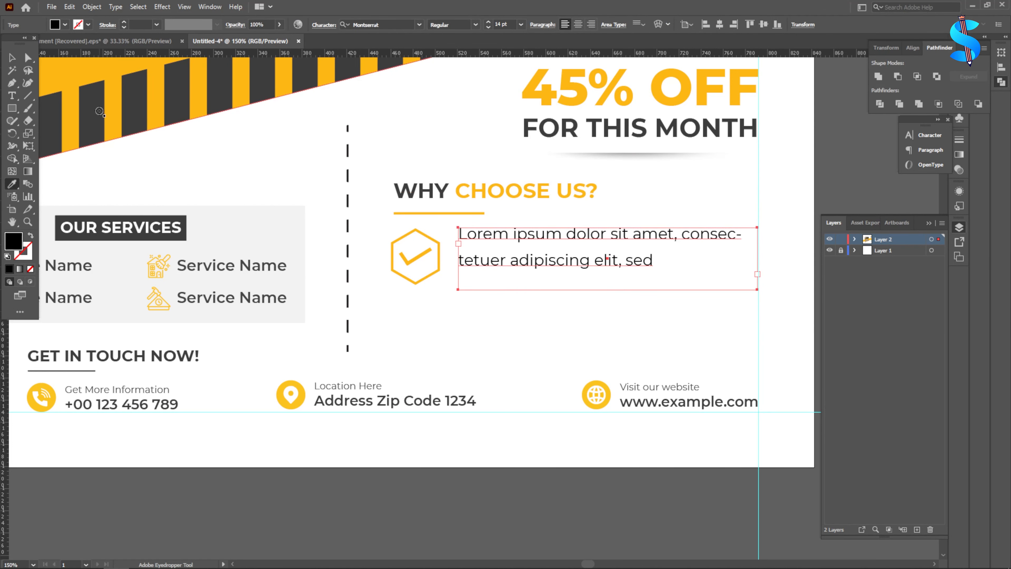
{"action": "left_click", "coordinate": [100, 112]}
{"action": "key", "text": "v"}
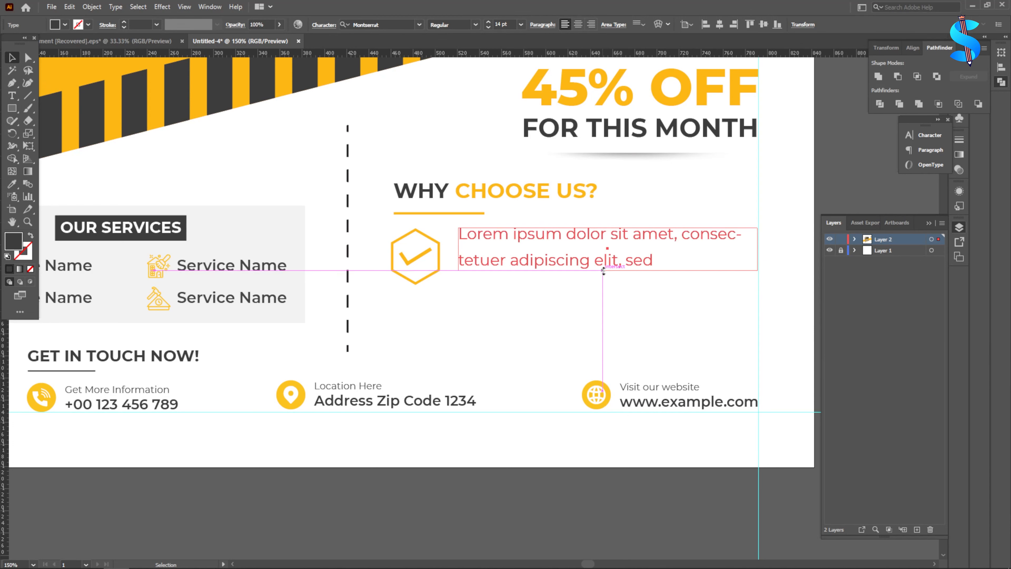
Scale the hexagon check mark icon down proportionally to about the height of the two text lines.
{"action": "left_click", "coordinate": [435, 314]}
{"action": "left_click_drag", "start_coordinate": [409, 247], "coordinate": [410, 247]}
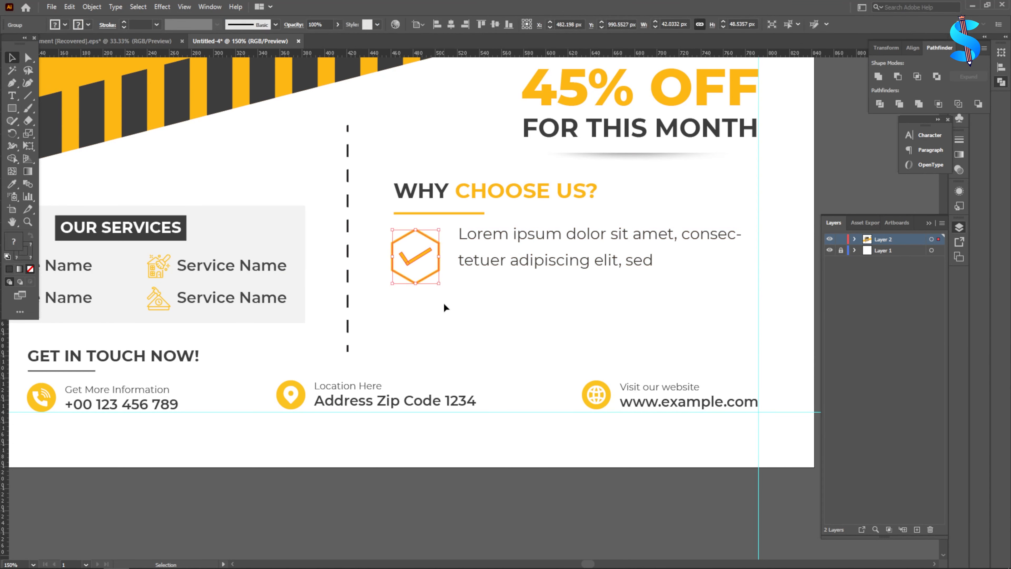
{"action": "left_click_drag", "start_coordinate": [439, 286], "coordinate": [431, 273]}
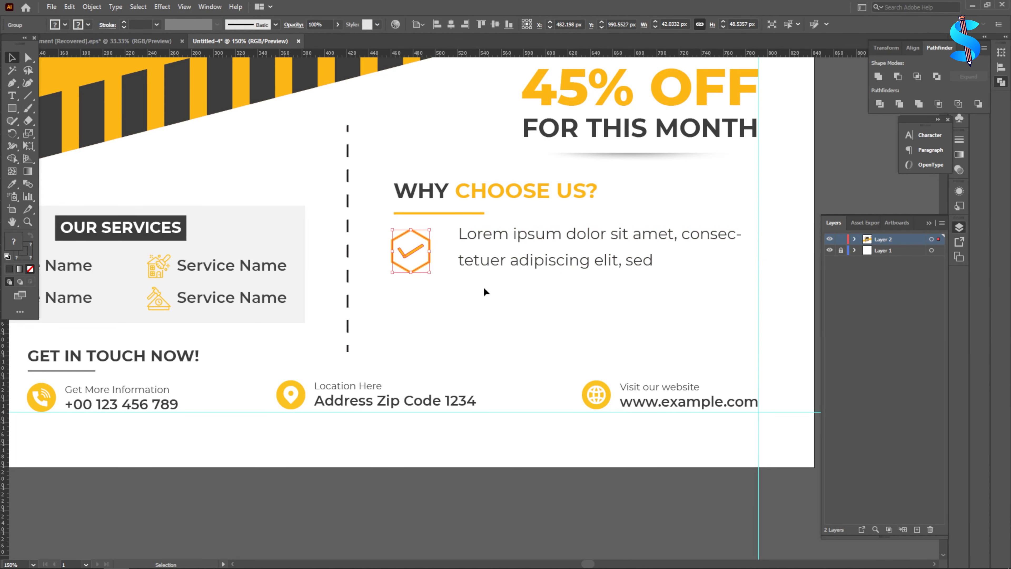
Move the placeholder text closer to the smaller icon and widen its frame to the right margin guide.
{"action": "left_click_drag", "start_coordinate": [524, 287], "coordinate": [476, 236]}
{"action": "left_click_drag", "start_coordinate": [488, 255], "coordinate": [474, 255]}
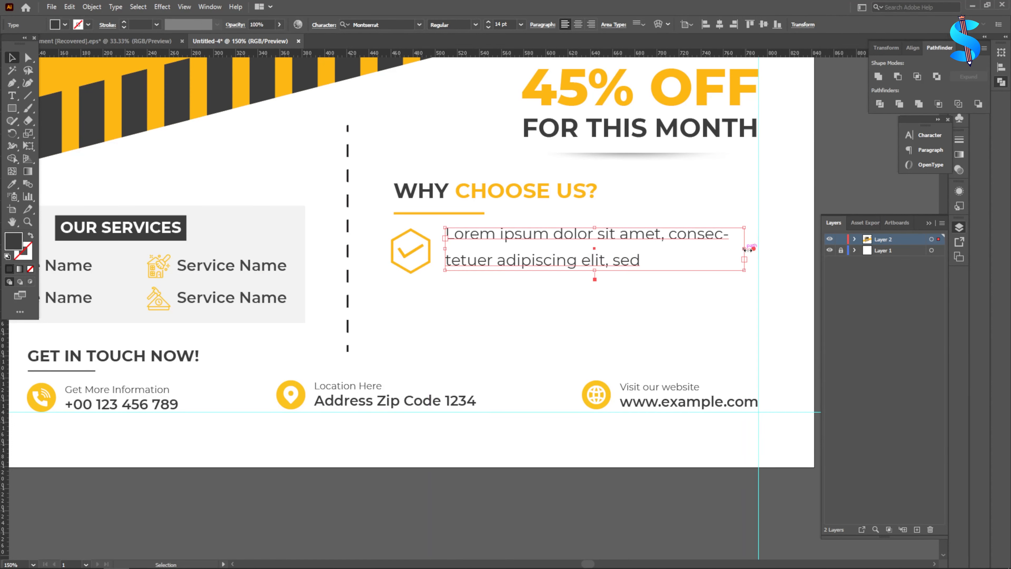
{"action": "left_click_drag", "start_coordinate": [746, 248], "coordinate": [762, 252]}
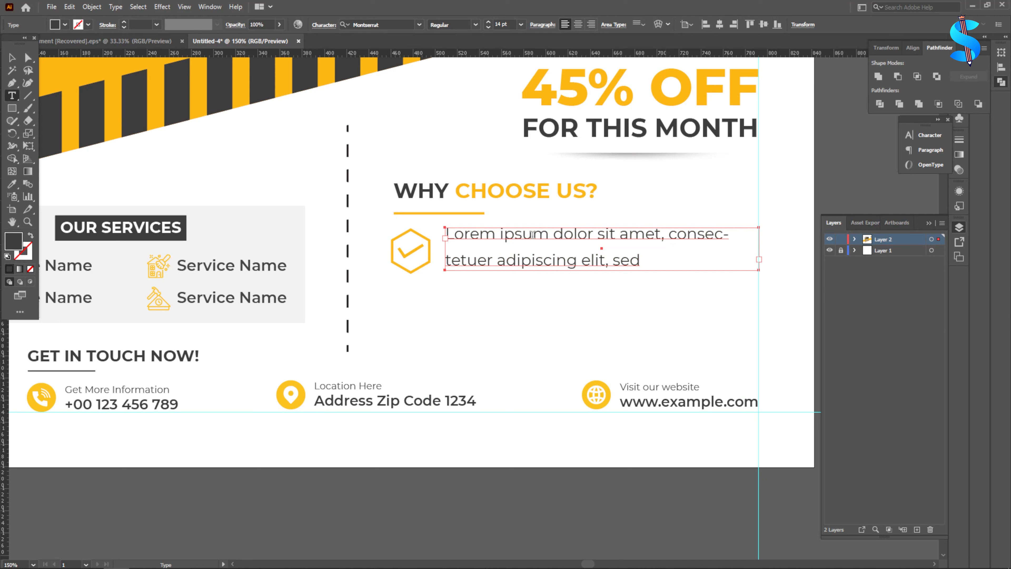
Set the placeholder text to 15 pt and extend its frame slightly downward.
{"action": "left_click", "coordinate": [11, 59]}
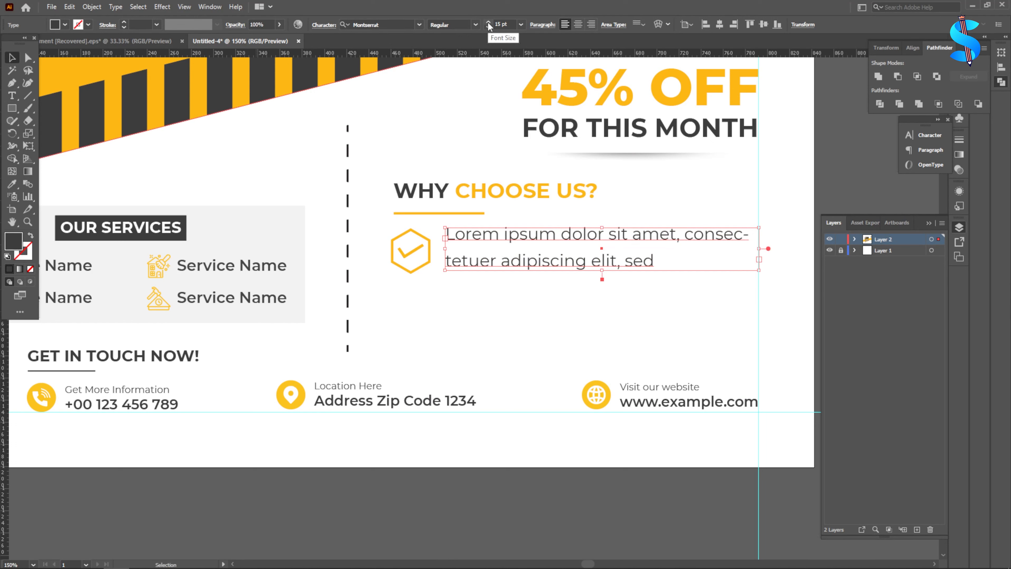
{"action": "left_click", "coordinate": [488, 23]}
{"action": "left_click", "coordinate": [488, 27]}
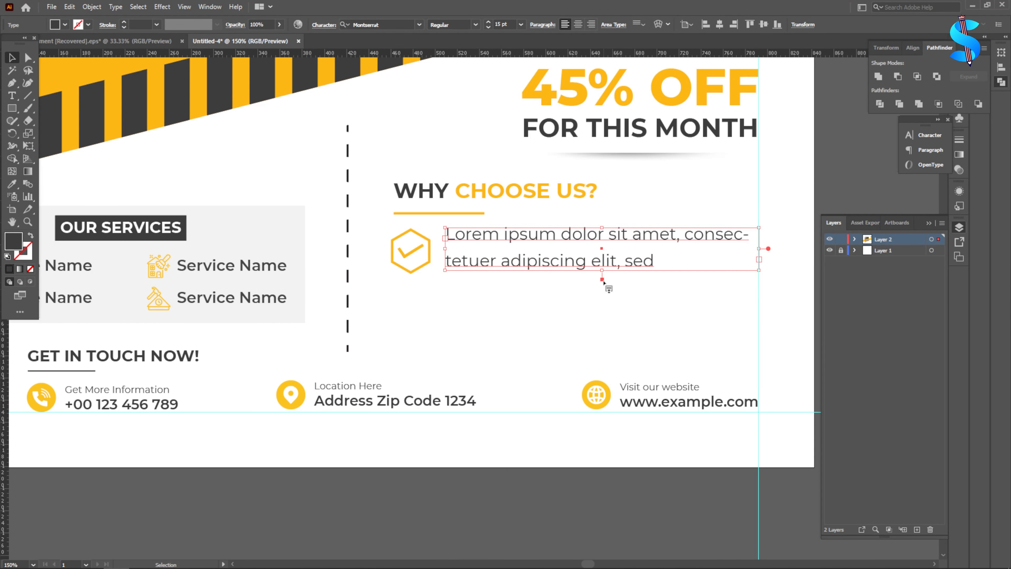
{"action": "left_click_drag", "start_coordinate": [602, 272], "coordinate": [603, 279]}
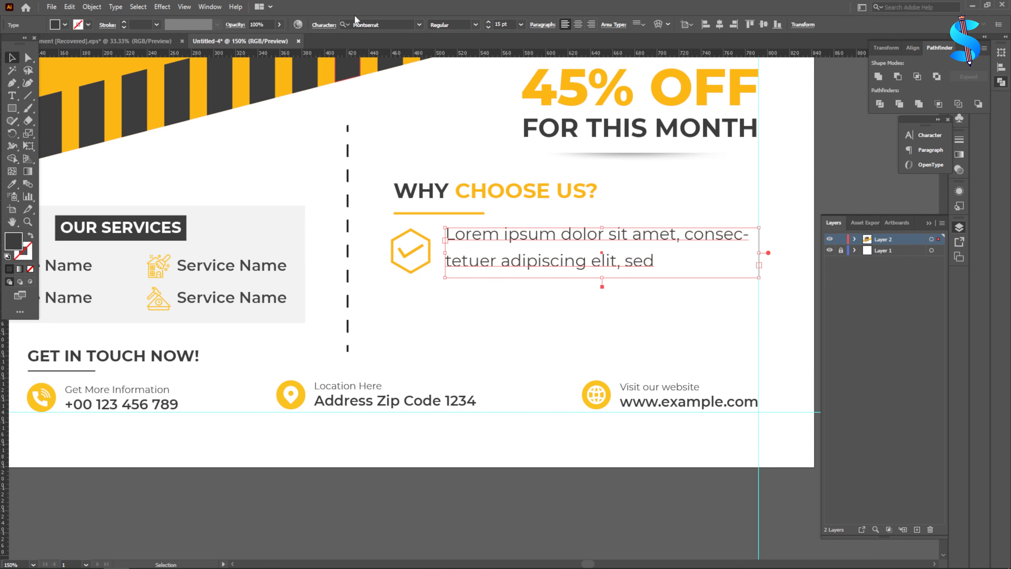
Set the placeholder text's leading to 25 pt and delete ", sed" so that it ends with "elit".
{"action": "left_click", "coordinate": [324, 25]}
{"action": "left_click", "coordinate": [295, 71]}
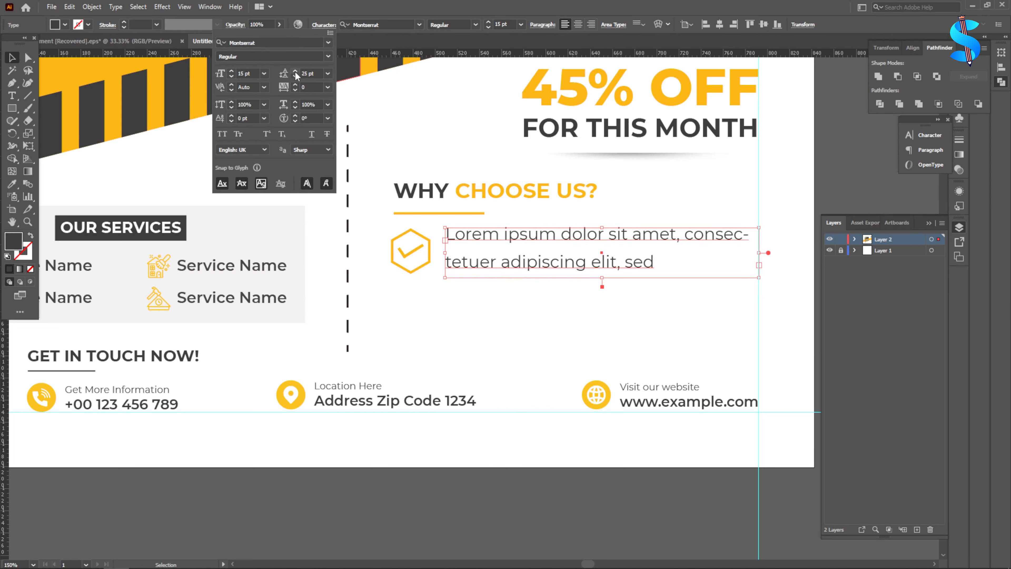
{"action": "left_click", "coordinate": [9, 94]}
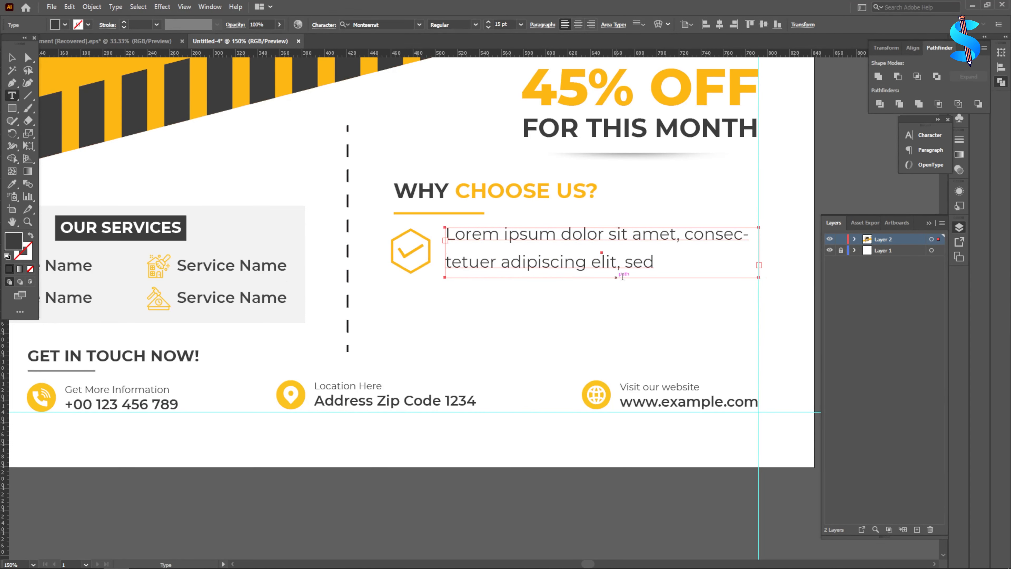
{"action": "left_click_drag", "start_coordinate": [616, 266], "coordinate": [668, 244]}
{"action": "key", "text": "BackSpace"}
{"action": "left_click", "coordinate": [13, 60]}
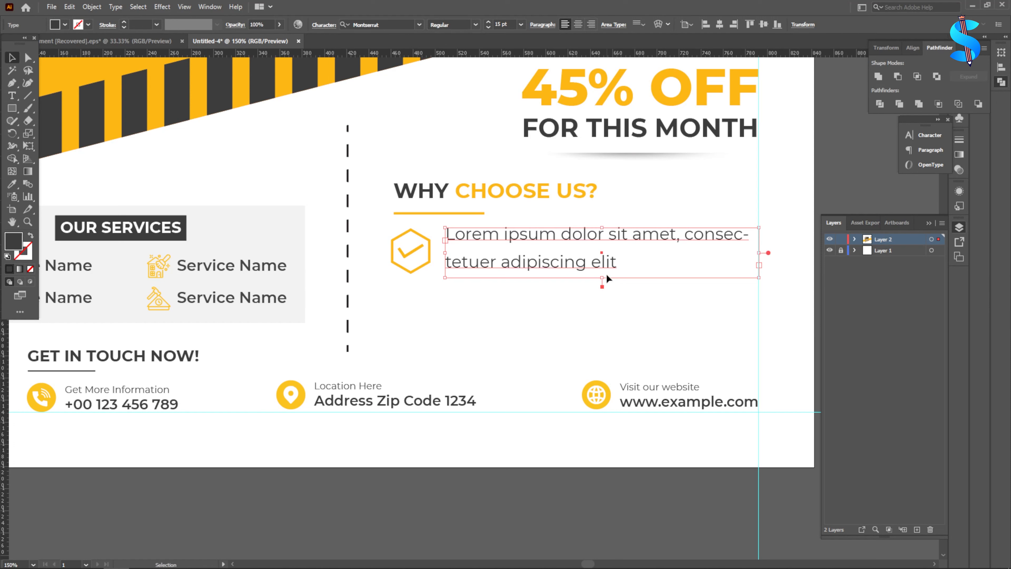
Centre the icon and its text vertically on each other, and duplicate the pair about 65 px straight below.
{"action": "left_click_drag", "start_coordinate": [653, 307], "coordinate": [377, 229]}
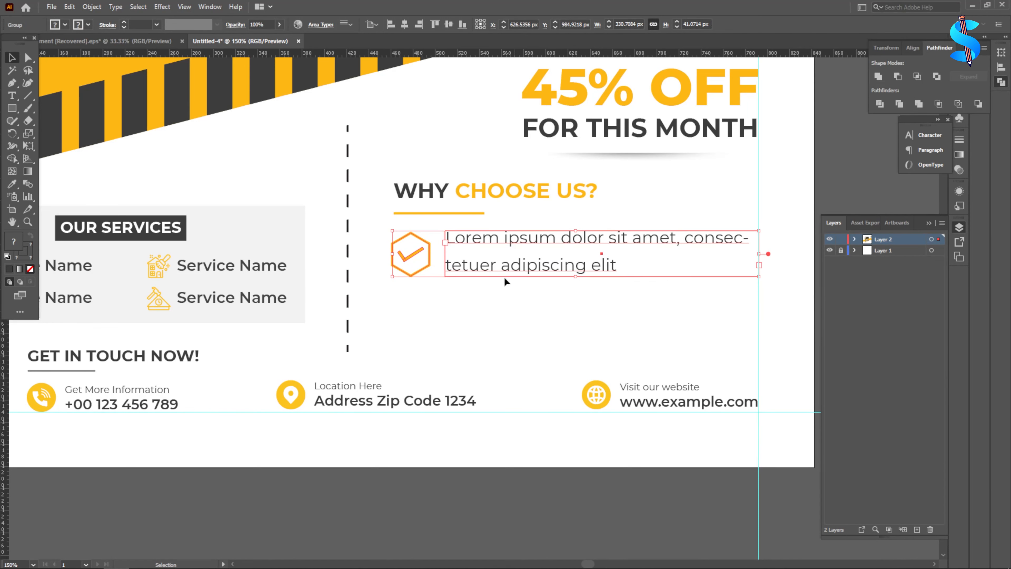
{"action": "left_click_drag", "start_coordinate": [413, 260], "coordinate": [415, 325]}
{"action": "scroll", "coordinate": [553, 265], "scroll_direction": "down", "scroll_amount": 3}
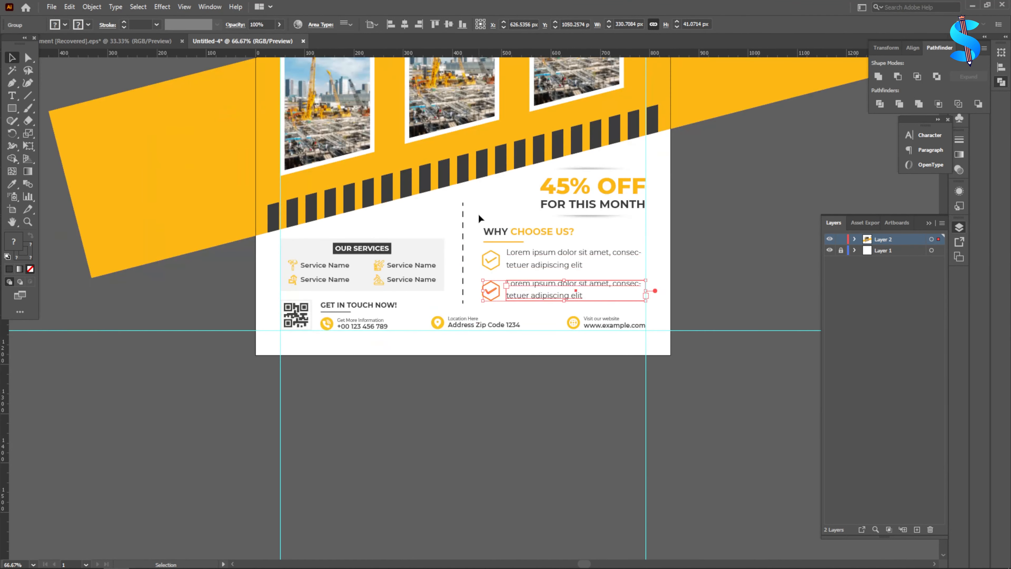
{"action": "left_click_drag", "start_coordinate": [530, 304], "coordinate": [531, 304]}
{"action": "left_click", "coordinate": [699, 256]}
Scale down the "45% OFF FOR THIS MONTH" discount group toward its upper right corner.
{"action": "left_click", "coordinate": [598, 203]}
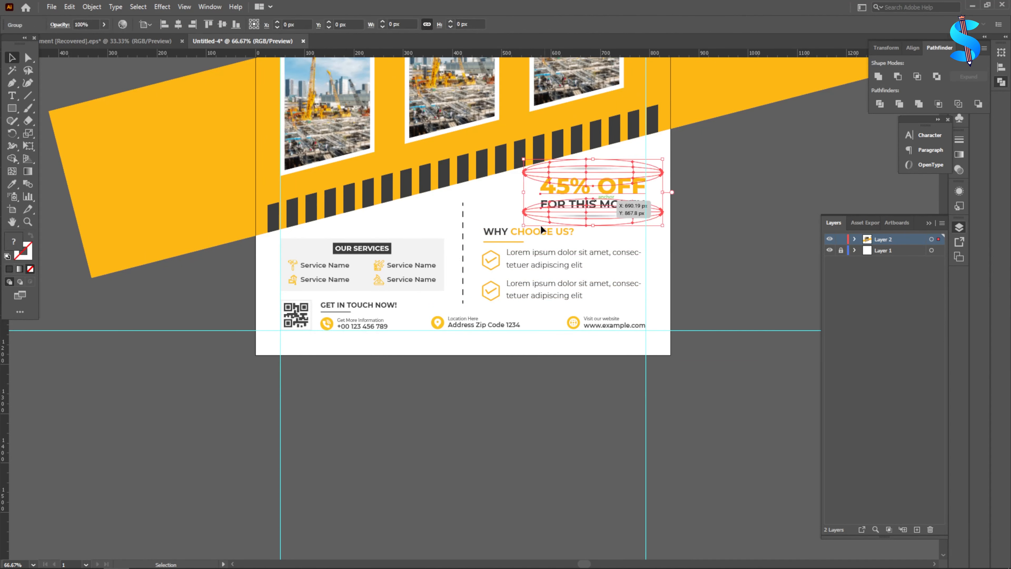
{"action": "left_click_drag", "start_coordinate": [527, 226], "coordinate": [539, 220]}
{"action": "left_click", "coordinate": [538, 248]}
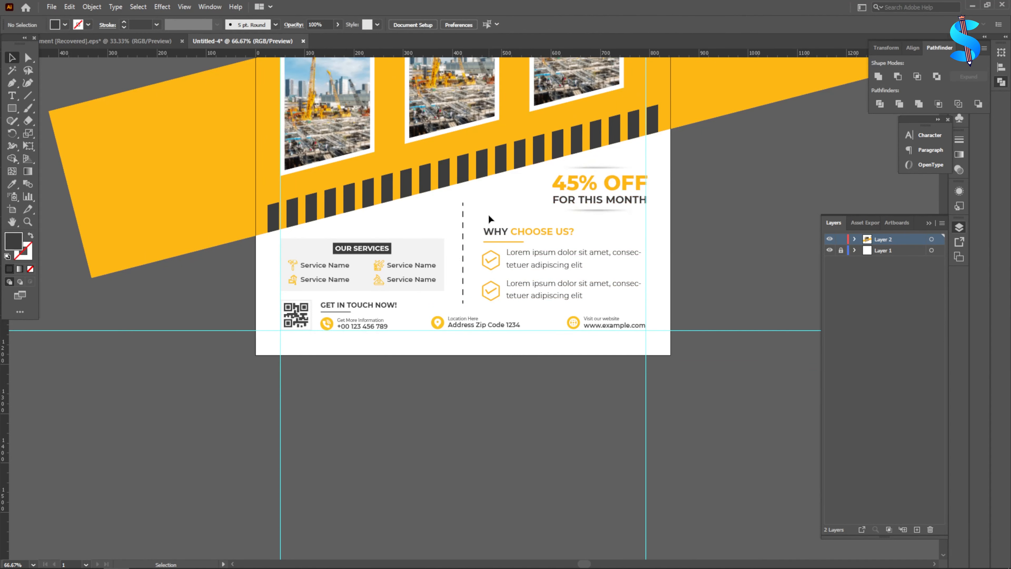
Nudge the "WHY CHOOSE US?" heading and both check mark rows slightly upward.
{"action": "left_click_drag", "start_coordinate": [523, 290], "coordinate": [567, 268]}
{"action": "key", "text": "Up"}
{"action": "key", "text": "Up"}
{"action": "key", "text": "Up"}
{"action": "key", "text": "Up"}
{"action": "key", "text": "Up"}
{"action": "key", "text": "Up"}
{"action": "key", "text": "Up"}
{"action": "left_click", "coordinate": [668, 249]}
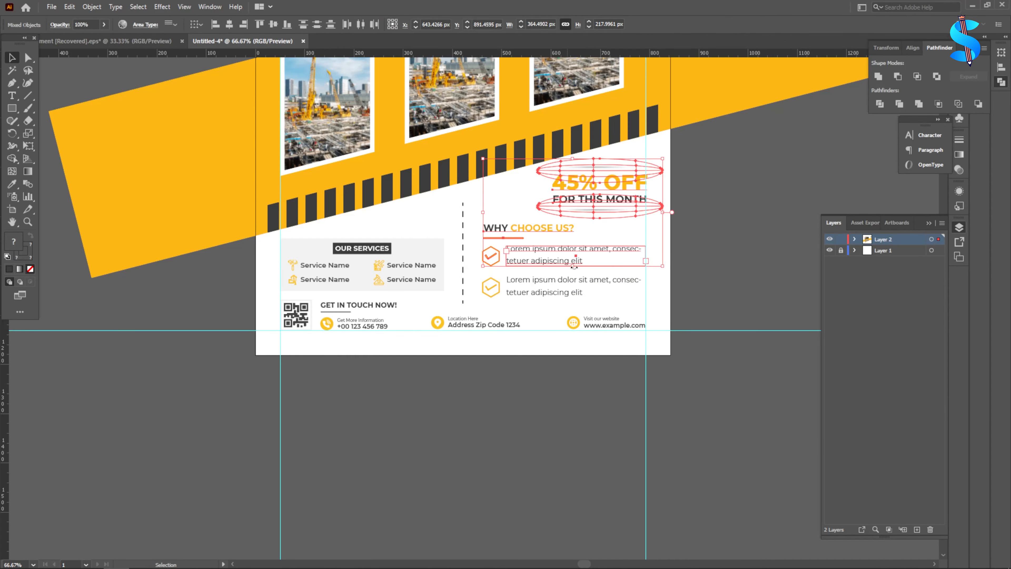
Nudge the "WHY CHOOSE US?" heading, its underline and the first check mark row a little further up.
{"action": "left_click", "coordinate": [726, 240]}
{"action": "left_click_drag", "start_coordinate": [474, 227], "coordinate": [542, 260]}
{"action": "key", "text": "Up"}
{"action": "key", "text": "Up"}
{"action": "key", "text": "Up"}
{"action": "key", "text": "Up"}
{"action": "key", "text": "Up"}
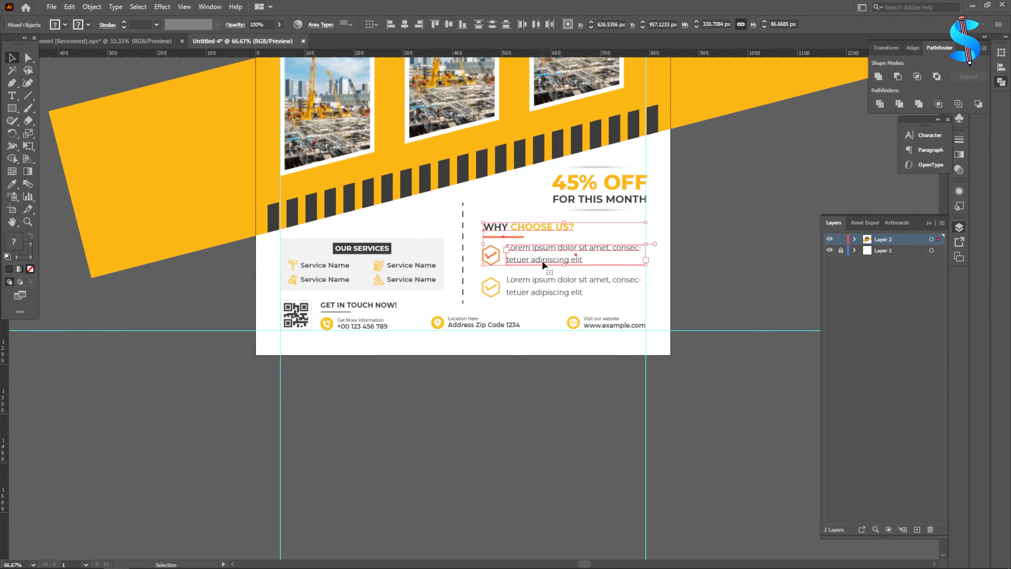
{"action": "left_click", "coordinate": [700, 247]}
Draw a dark grey rectangle of about 841.89 x 1180.8 px covering the entire artboard.
{"action": "scroll", "coordinate": [491, 226], "scroll_direction": "down", "scroll_amount": 2}
{"action": "scroll", "coordinate": [651, 227], "scroll_direction": "up", "scroll_amount": 2}
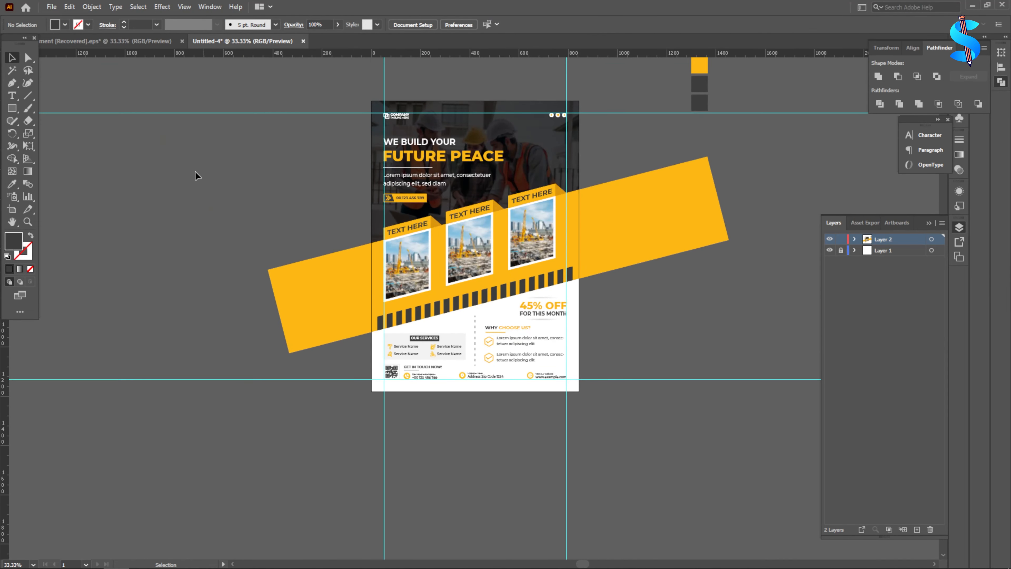
{"action": "left_click", "coordinate": [12, 108]}
{"action": "left_click_drag", "start_coordinate": [371, 100], "coordinate": [579, 390]}
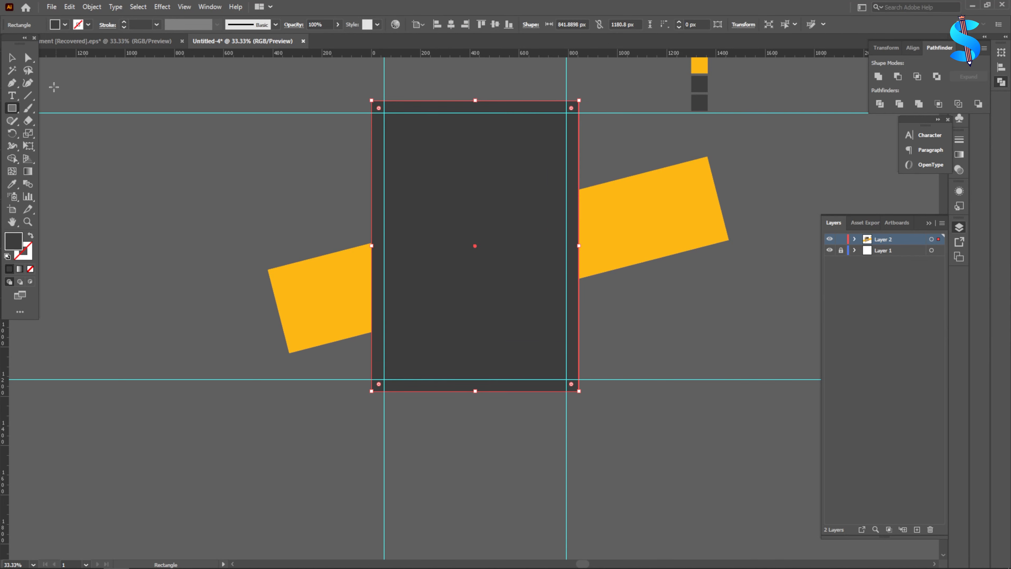
Send the dark grey artboard-sized rectangle behind all the flyer artwork.
{"action": "left_click", "coordinate": [12, 57]}
{"action": "right_click", "coordinate": [467, 164]}
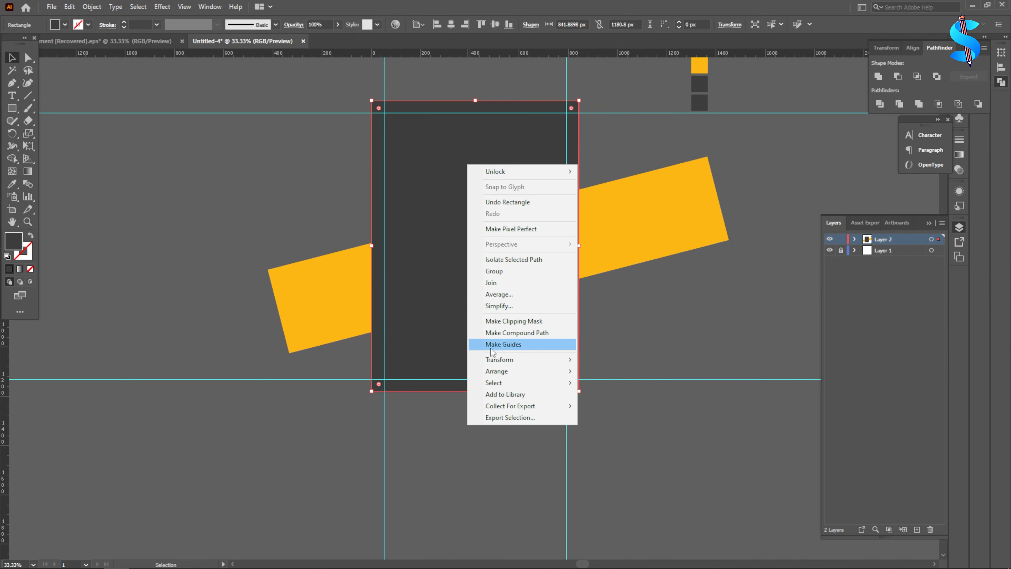
{"action": "left_click", "coordinate": [613, 404]}
{"action": "left_click", "coordinate": [647, 294]}
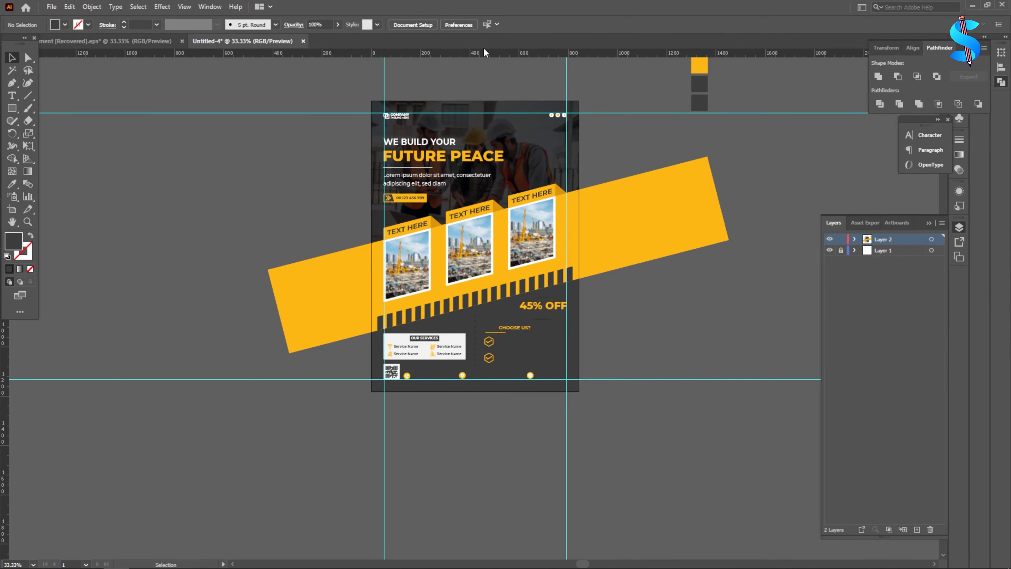
Recolor the background rectangle white by sampling the white frame of the middle photo card with the Eyedropper.
{"action": "key", "text": "ctrl+a"}
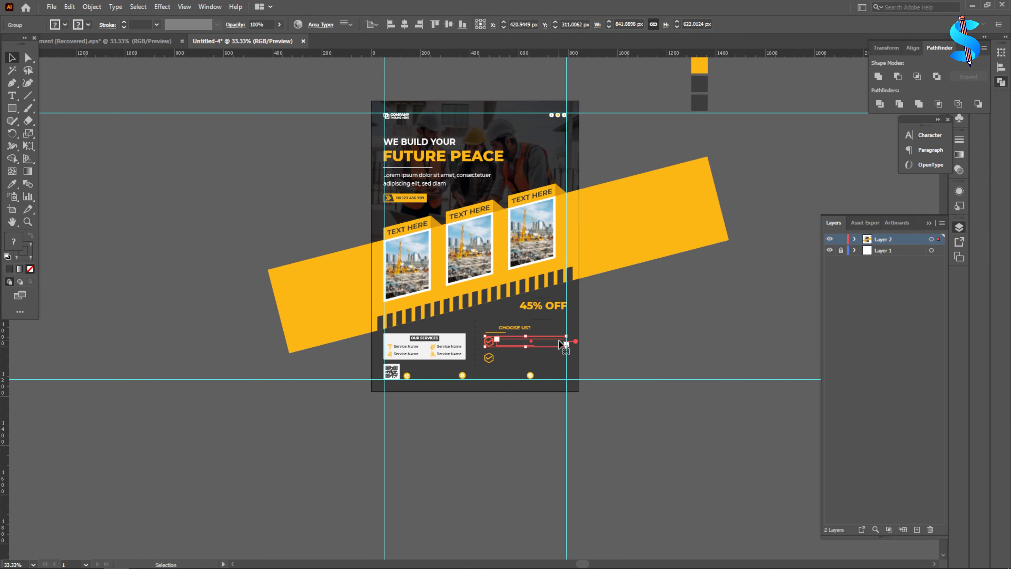
{"action": "left_click", "coordinate": [575, 338]}
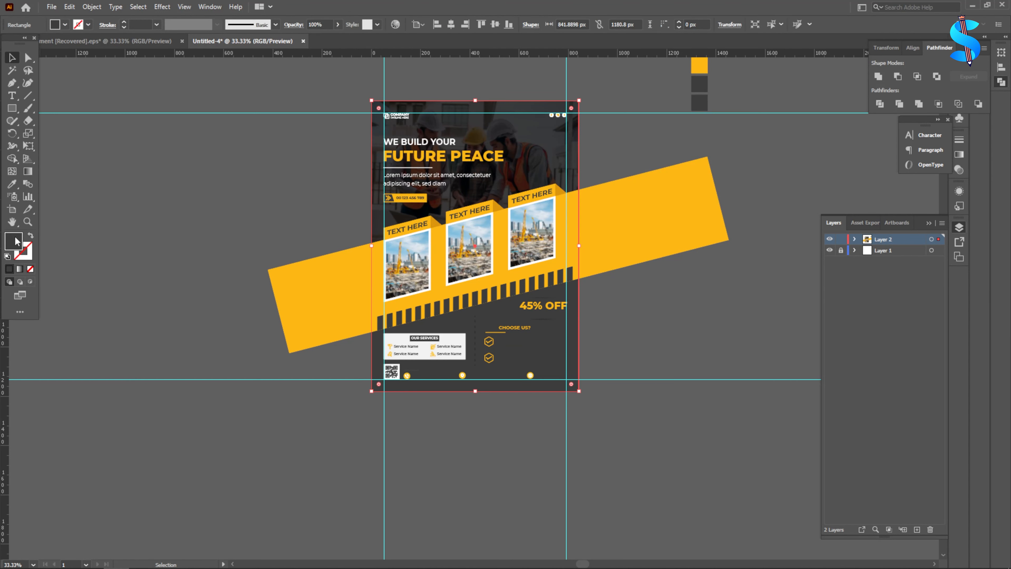
{"action": "left_click", "coordinate": [14, 186]}
{"action": "scroll", "coordinate": [495, 241], "scroll_direction": "up", "scroll_amount": 4}
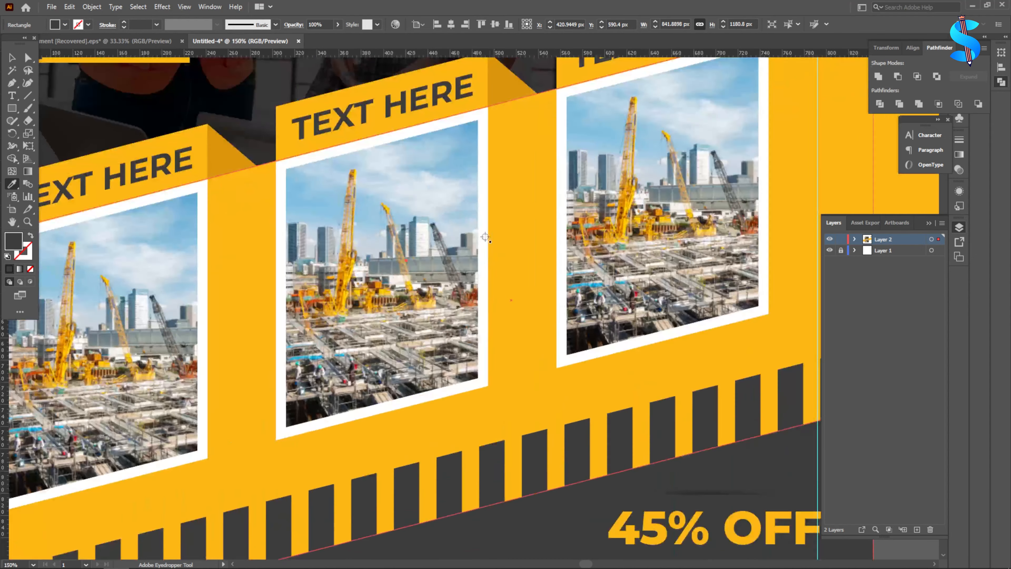
{"action": "left_click", "coordinate": [482, 265]}
{"action": "scroll", "coordinate": [507, 281], "scroll_direction": "down", "scroll_amount": 3}
{"action": "left_click", "coordinate": [12, 58]}
{"action": "scroll", "coordinate": [540, 298], "scroll_direction": "down", "scroll_amount": 2}
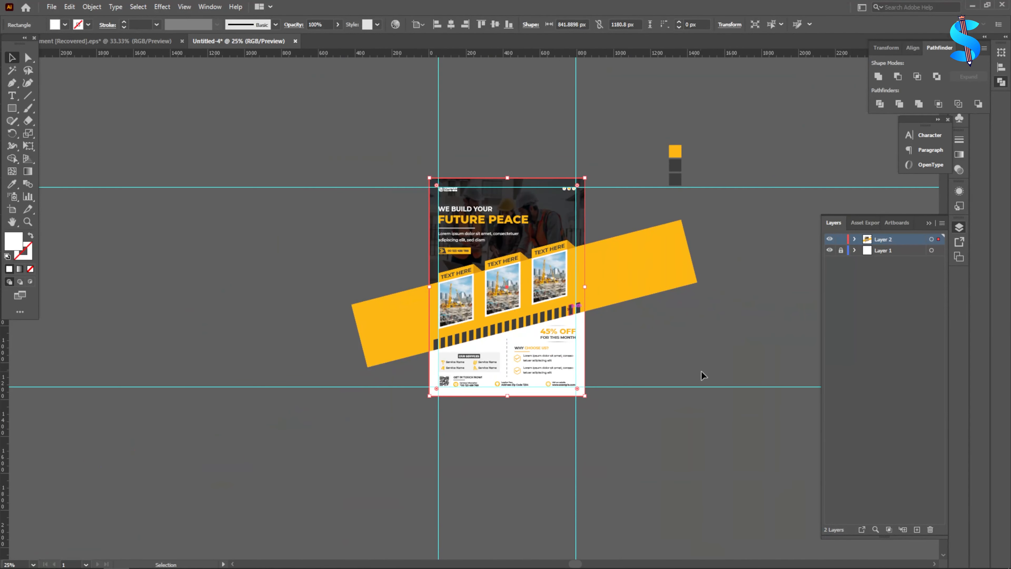
Trim off both ends of the slanted yellow band that extend beyond the artboard, using the Shape Builder.
{"action": "left_click", "coordinate": [701, 372]}
{"action": "left_click_drag", "start_coordinate": [660, 361], "coordinate": [356, 211]}
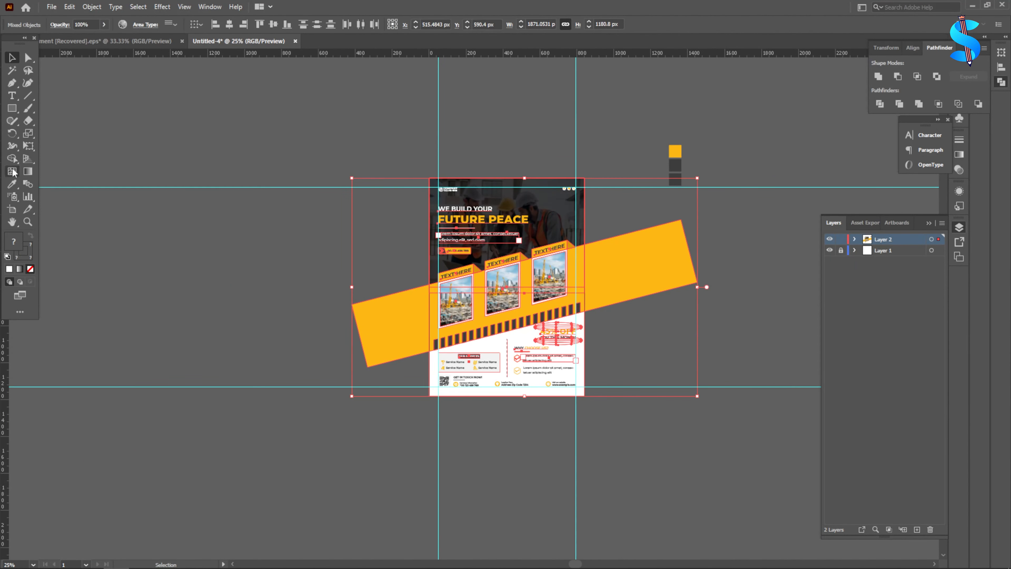
{"action": "left_click", "coordinate": [12, 158]}
{"action": "left_click", "coordinate": [637, 265], "text": "alt"}
{"action": "left_click", "coordinate": [385, 315], "text": "alt"}
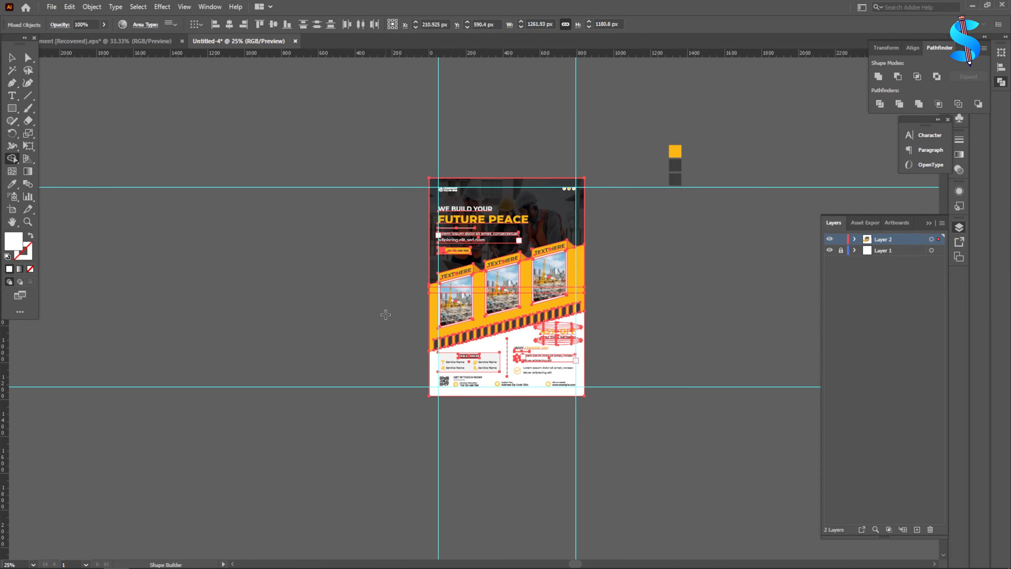
{"action": "left_click", "coordinate": [10, 62]}
Select the whole flyer artwork, clear the selection and examine the trimmed layout up close.
{"action": "scroll", "coordinate": [427, 295], "scroll_direction": "up", "scroll_amount": 8}
{"action": "scroll", "coordinate": [395, 264], "scroll_direction": "down", "scroll_amount": 8}
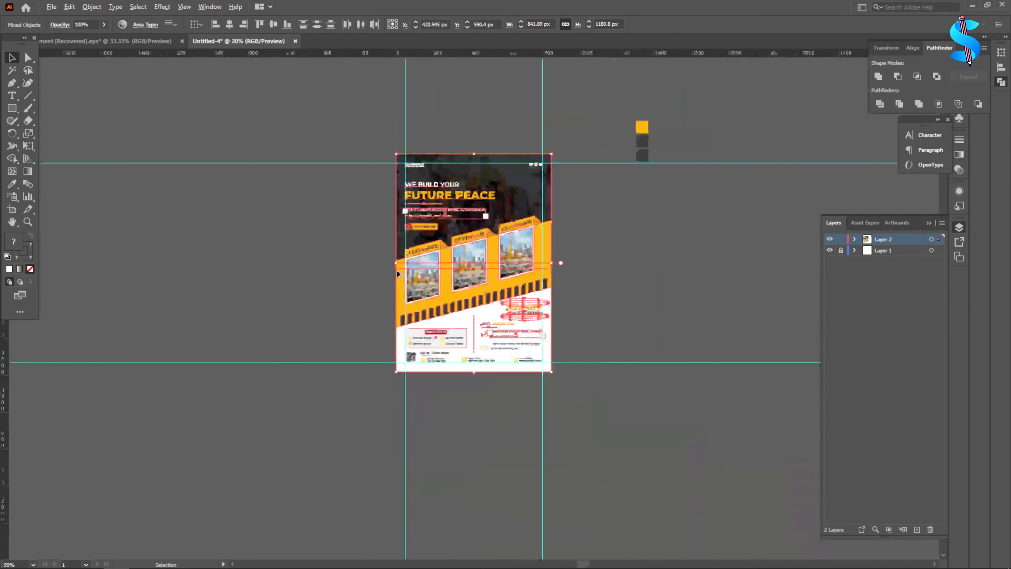
{"action": "left_click", "coordinate": [360, 121]}
{"action": "left_click", "coordinate": [546, 364]}
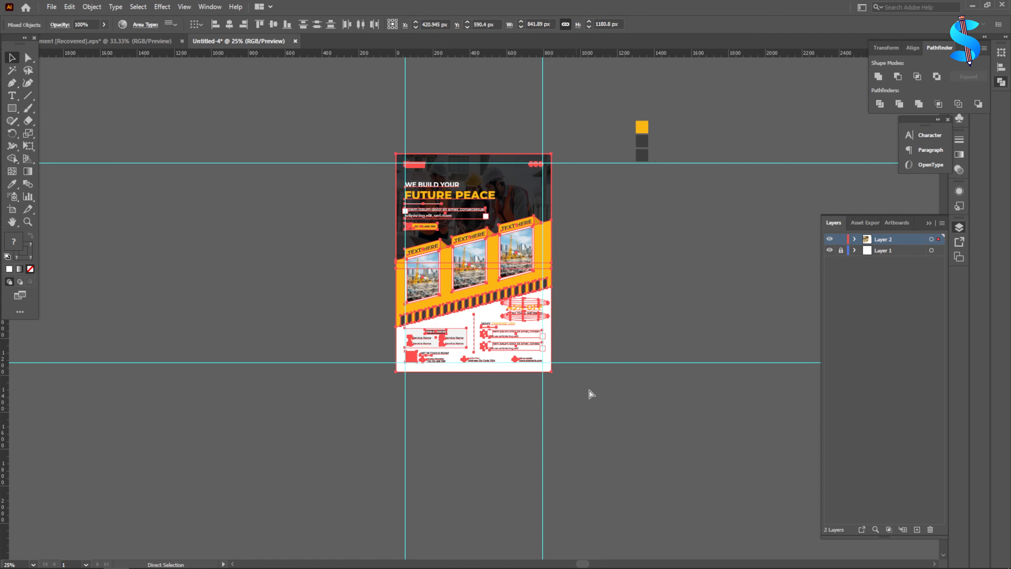
{"action": "left_click", "coordinate": [590, 318]}
{"action": "scroll", "coordinate": [591, 319], "scroll_direction": "up", "scroll_amount": 2}
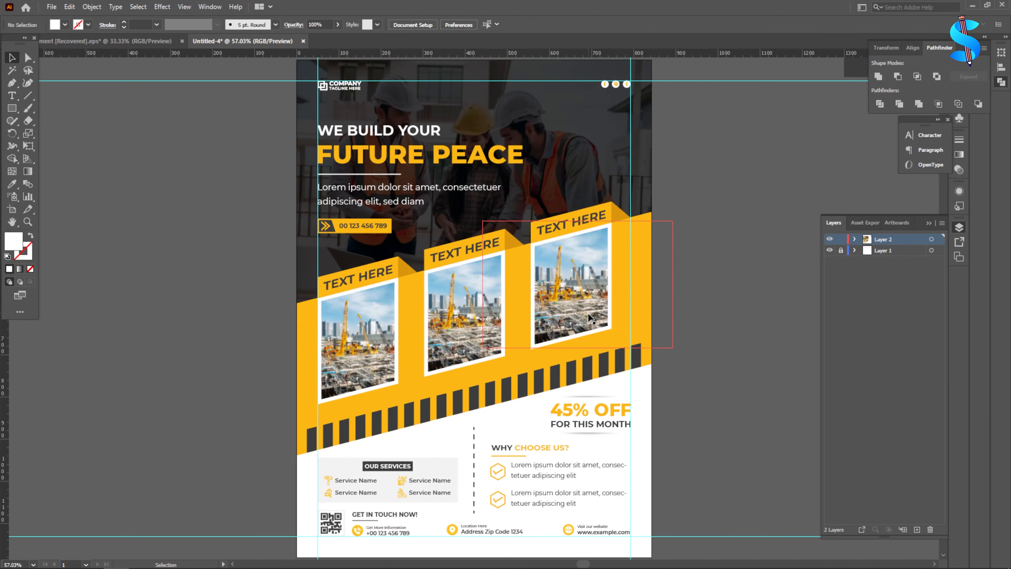